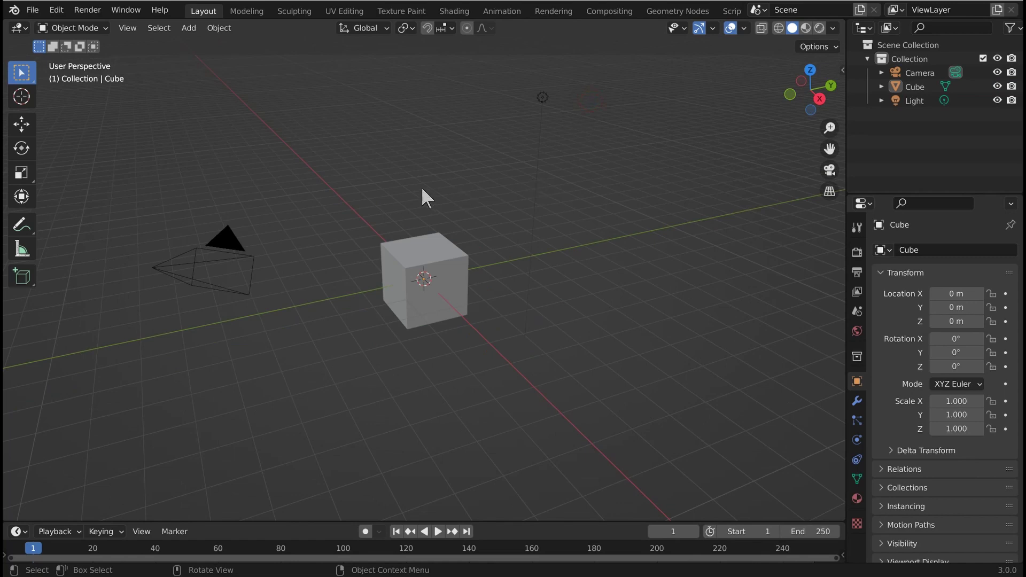
Step: Delete the default cube from the scene
{"action": "left_click", "coordinate": [429, 254]}
{"action": "middle_click_drag", "start_coordinate": [447, 224], "coordinate": [504, 241]}
{"action": "scroll", "coordinate": [472, 229], "scroll_direction": "up", "scroll_amount": 1}
{"action": "left_click", "coordinate": [492, 225]}
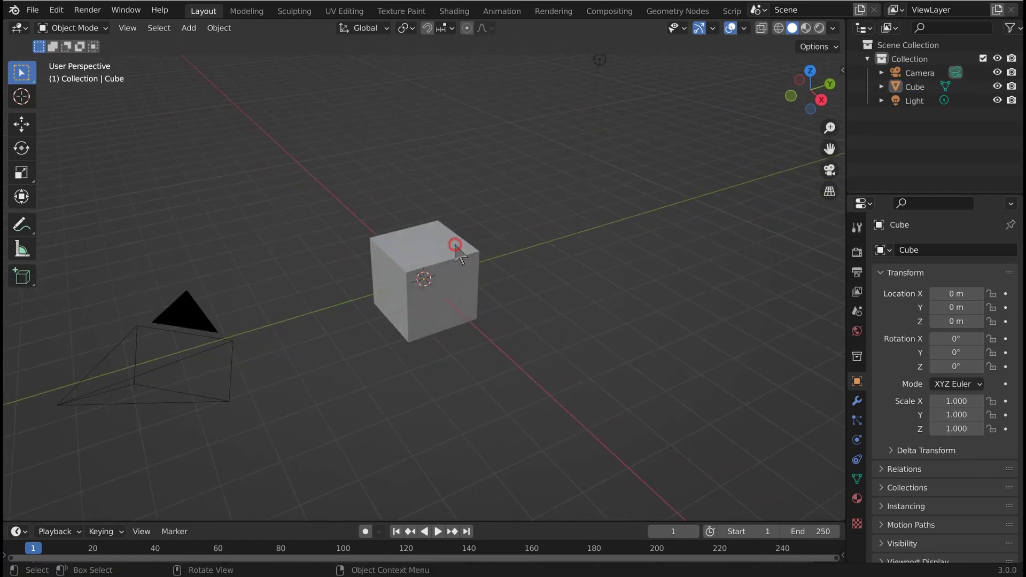
{"action": "left_click", "coordinate": [455, 244]}
{"action": "key", "text": "x"}
{"action": "left_click", "coordinate": [457, 243]}
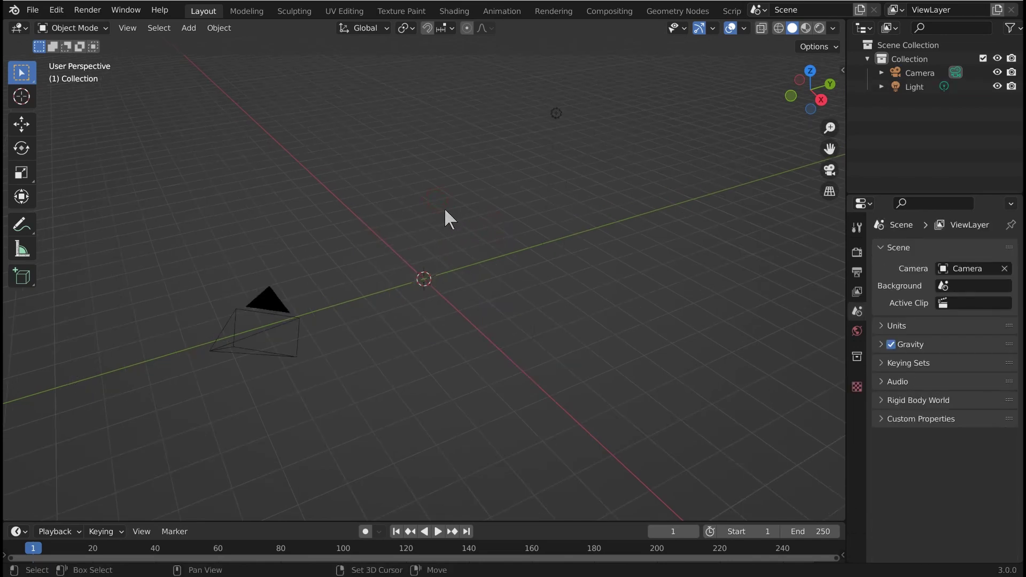
Step: Add a plane mesh at the origin and scale it up uniformly to about 1.6
{"action": "key", "text": "shift+a"}
{"action": "mouse_move", "coordinate": [425, 107]}
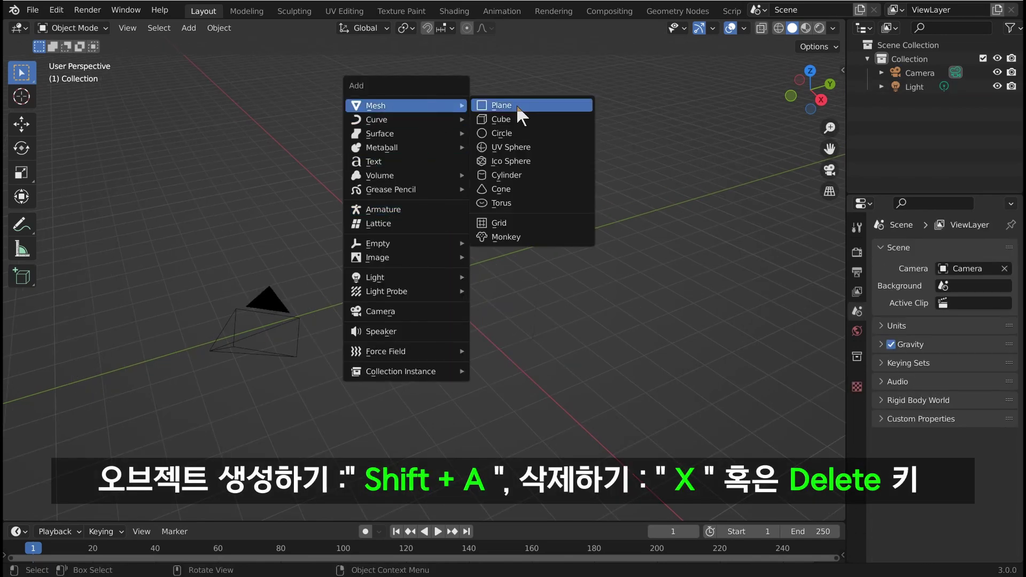
{"action": "left_click", "coordinate": [514, 107]}
{"action": "key", "text": "s"}
{"action": "left_click", "coordinate": [525, 225]}
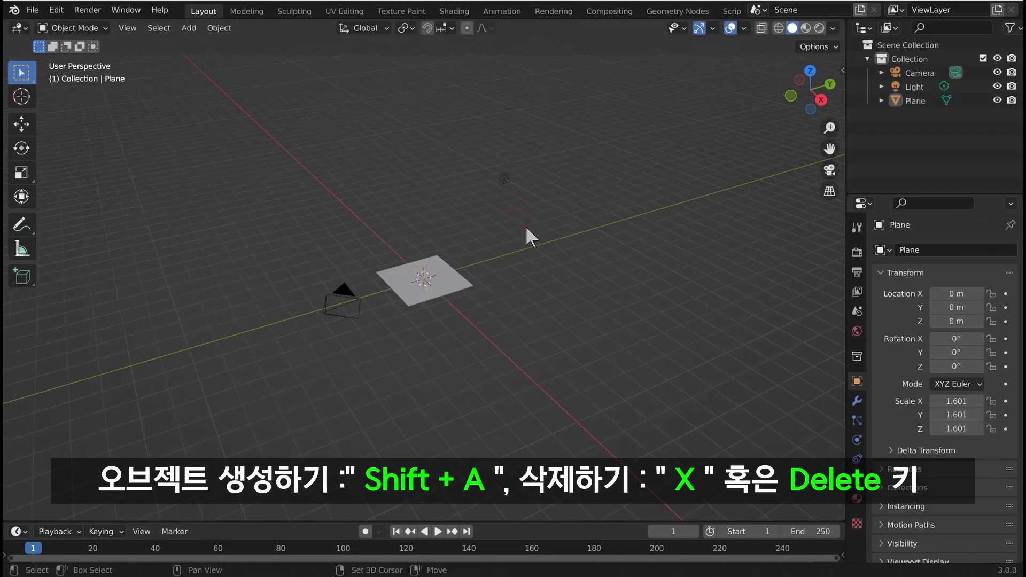
Step: Add a cube mesh at the origin on top of the plane
{"action": "key", "text": "shift+a"}
{"action": "mouse_move", "coordinate": [524, 225]}
{"action": "left_click", "coordinate": [568, 239]}
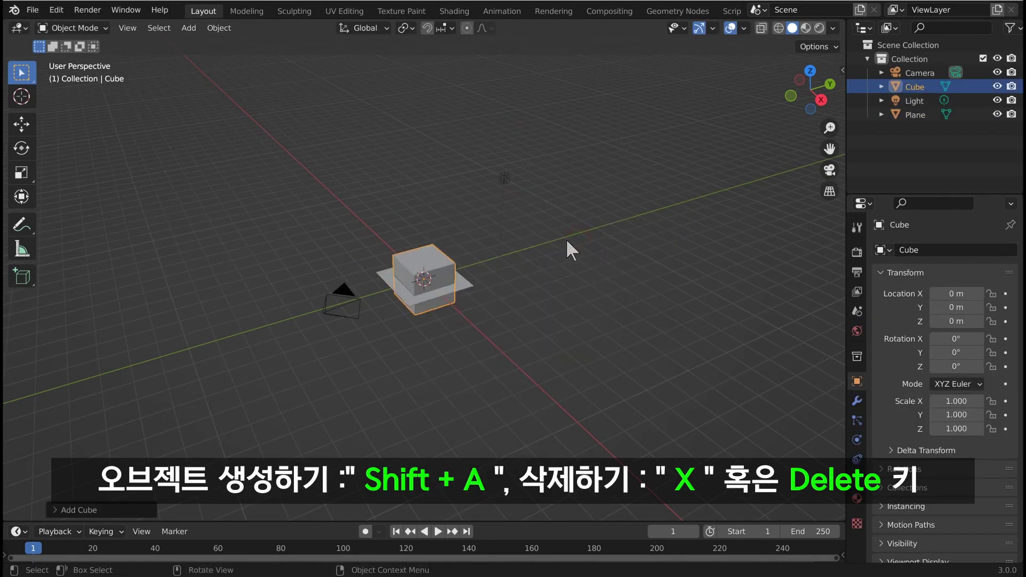
Step: Add a UV sphere at the origin and scale it up uniformly to about 2.4
{"action": "key", "text": "shift+a"}
{"action": "mouse_move", "coordinate": [562, 249]}
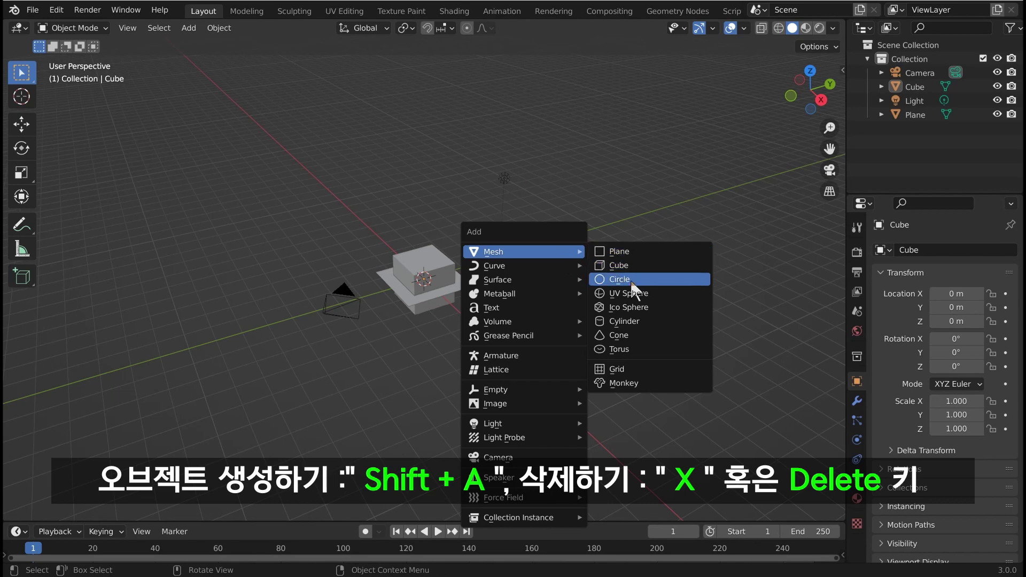
{"action": "left_click", "coordinate": [630, 293]}
{"action": "key", "text": "s"}
{"action": "left_click", "coordinate": [637, 230]}
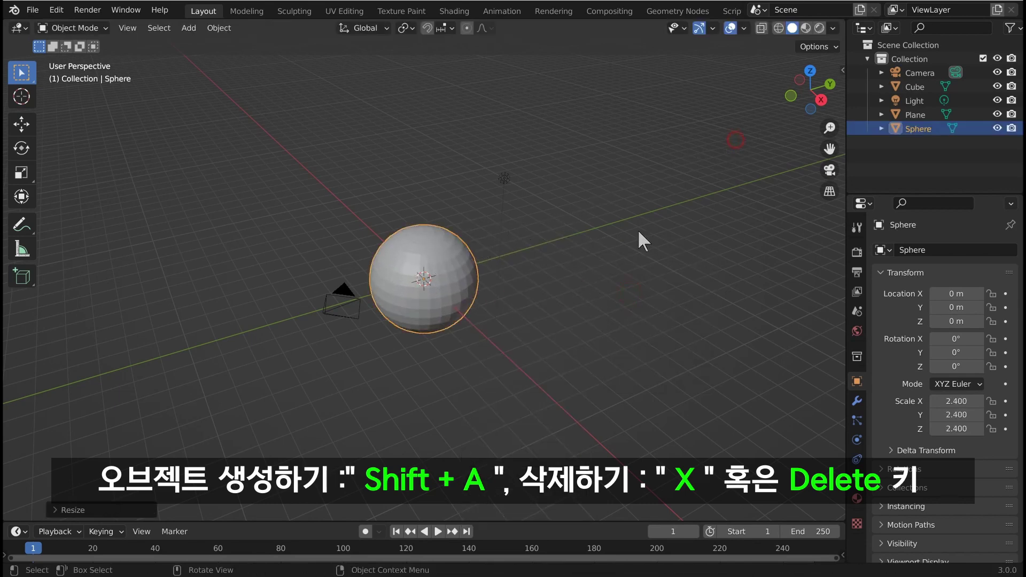
Step: Add a monkey mesh at the origin, scale it up uniformly to about 4.15, and deselect it
{"action": "key", "text": "shift+a"}
{"action": "mouse_move", "coordinate": [592, 250]}
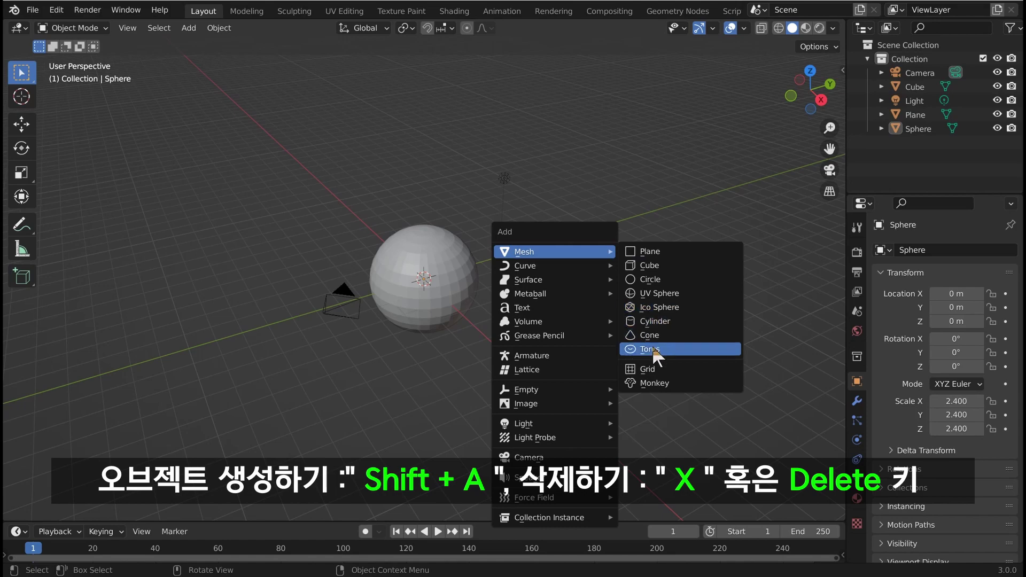
{"action": "left_click", "coordinate": [651, 383]}
{"action": "key", "text": "s"}
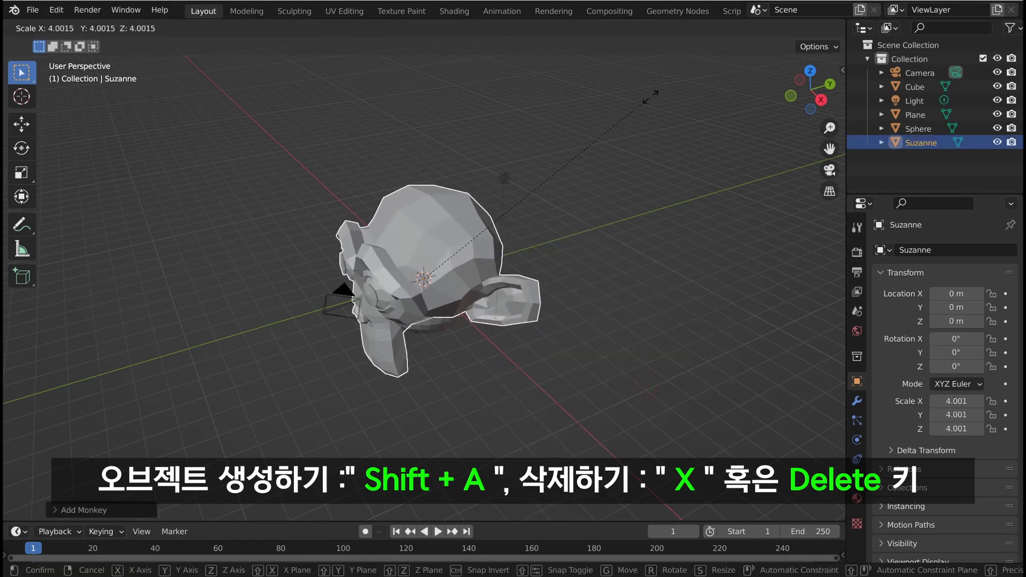
{"action": "left_click", "coordinate": [596, 197]}
{"action": "left_click", "coordinate": [586, 205]}
Step: Select every object in the scene, including the camera and light, and delete them all
{"action": "scroll", "coordinate": [584, 213], "scroll_direction": "down", "scroll_amount": 2}
{"action": "middle_click_drag", "start_coordinate": [579, 223], "coordinate": [554, 266]}
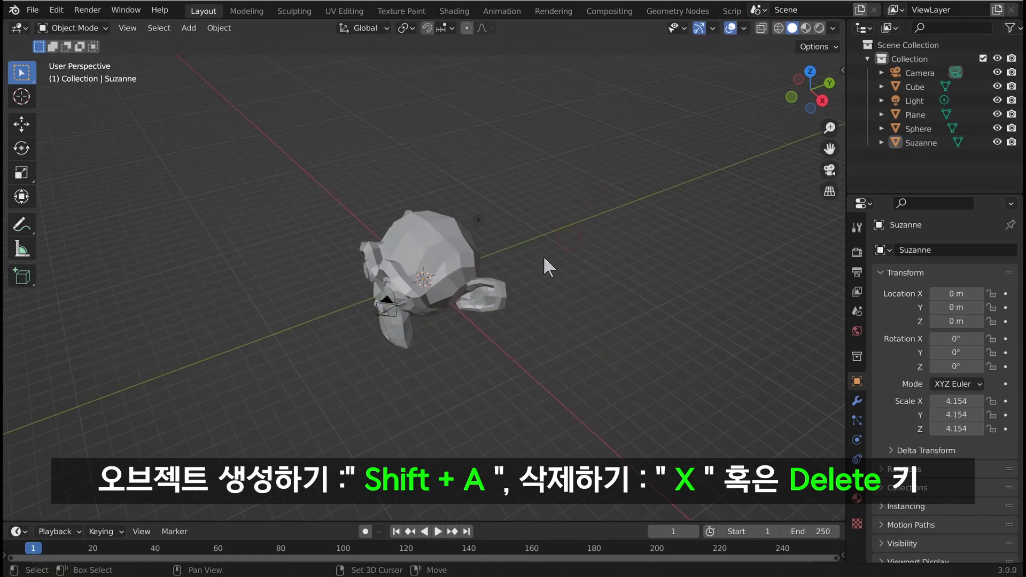
{"action": "key", "text": "a"}
{"action": "key", "text": "Delete"}
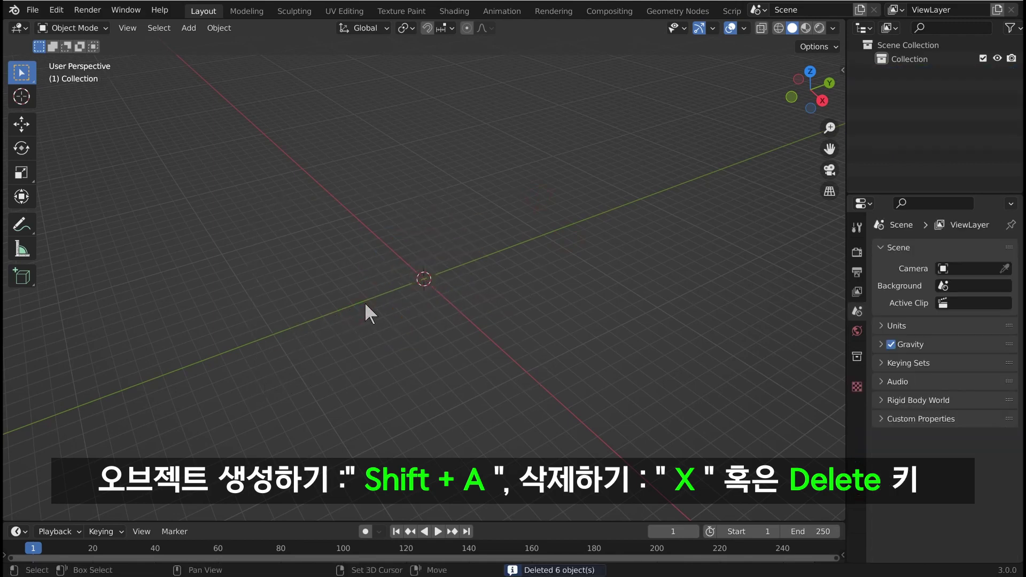
Step: Add a text object at the origin of the empty scene
{"action": "key", "text": "shift+a"}
{"action": "mouse_move", "coordinate": [365, 309]}
{"action": "left_click", "coordinate": [322, 352]}
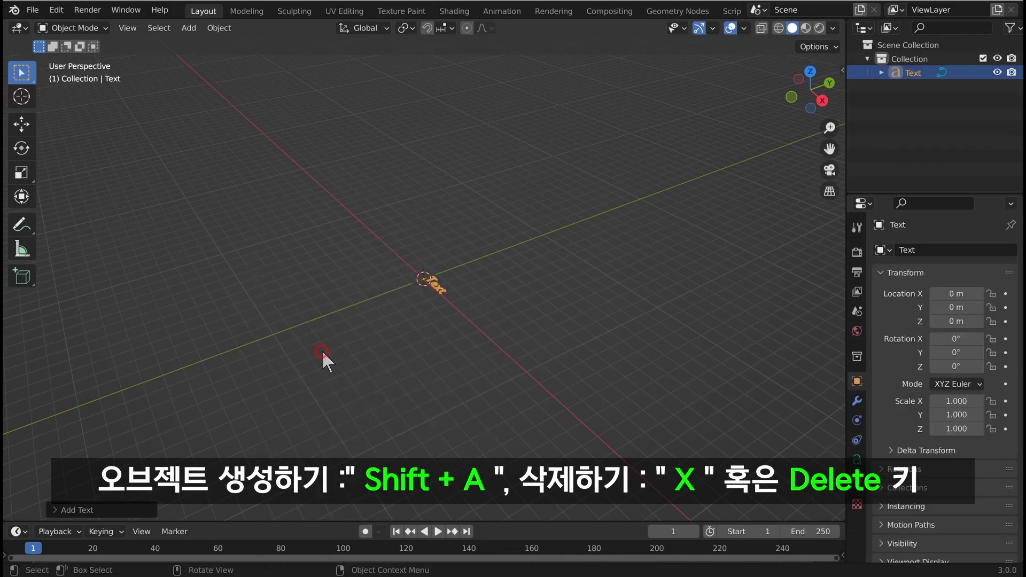
Step: Replace the text object's default wording with "asdfasdfafadsf" and return to Object Mode
{"action": "key", "text": "Tab"}
{"action": "key", "text": "BackSpace"}
{"action": "key", "text": "BackSpace"}
{"action": "key", "text": "BackSpace"}
{"action": "key", "text": "BackSpace"}
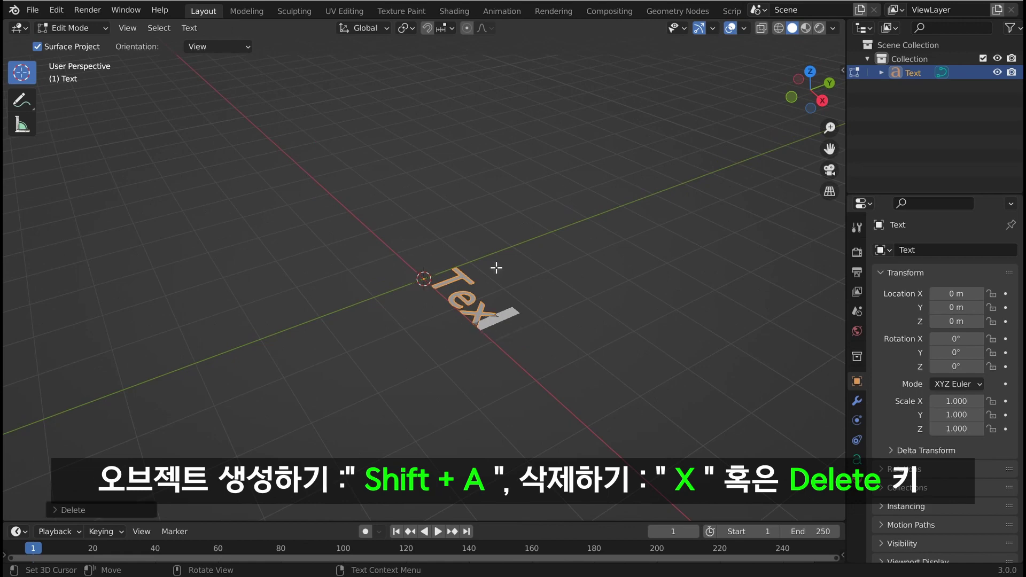
{"action": "type", "text": "asdfasdfafadsf"}
{"action": "key", "text": "Tab"}
{"action": "left_click", "coordinate": [533, 252]}
Step: Add a point light and move it to about X -3.75 m, Y -2.53 m, Z 2.67 m
{"action": "key", "text": "shift+a"}
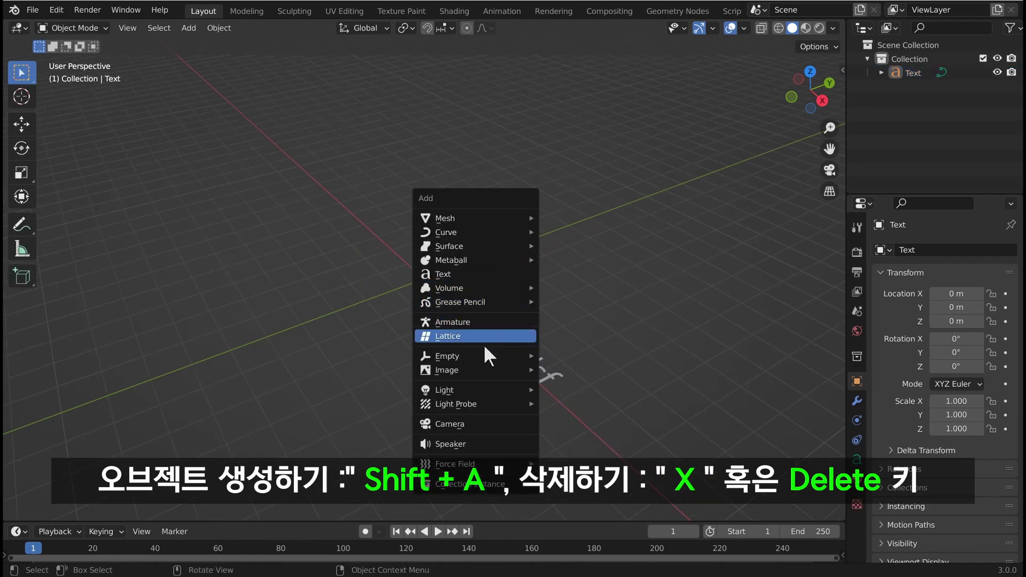
{"action": "mouse_move", "coordinate": [464, 388]}
{"action": "left_click", "coordinate": [568, 389]}
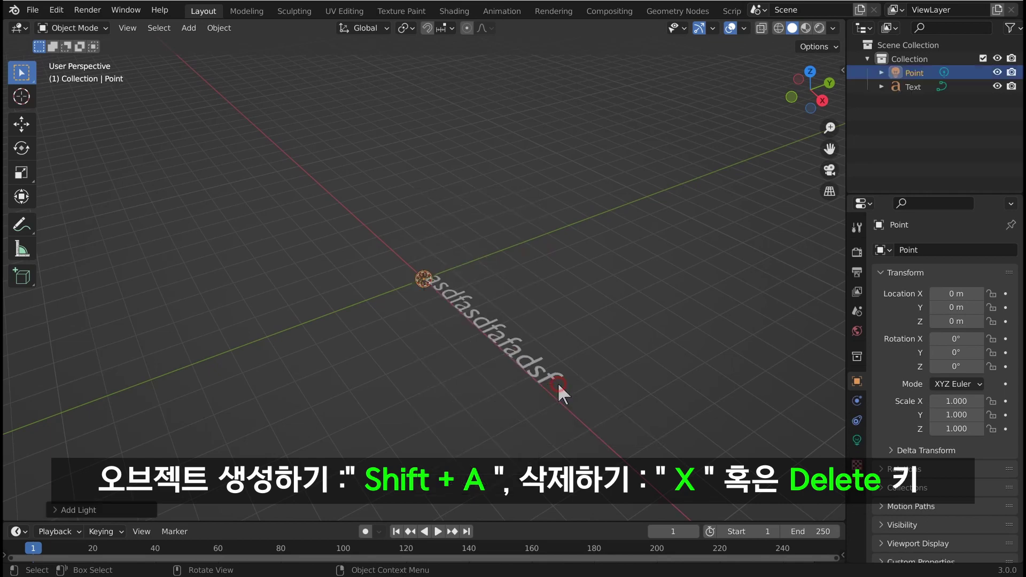
{"action": "key", "text": "g"}
{"action": "left_click", "coordinate": [386, 185]}
{"action": "left_click", "coordinate": [483, 194]}
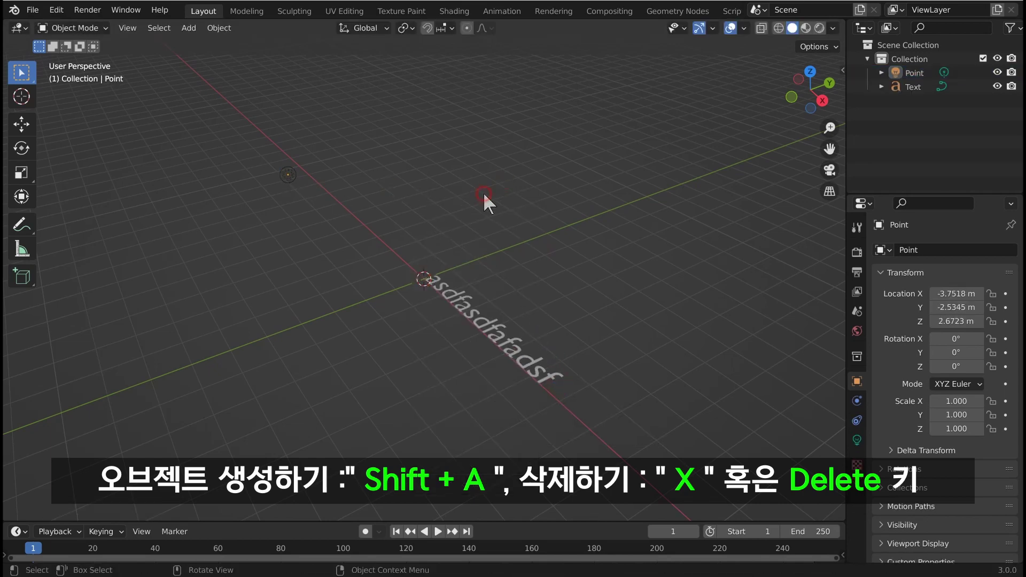
Step: Add a camera and move it to about X 1.01 m, Y 3.58 m, Z 1.44 m
{"action": "key", "text": "shift+a"}
{"action": "mouse_move", "coordinate": [482, 193]}
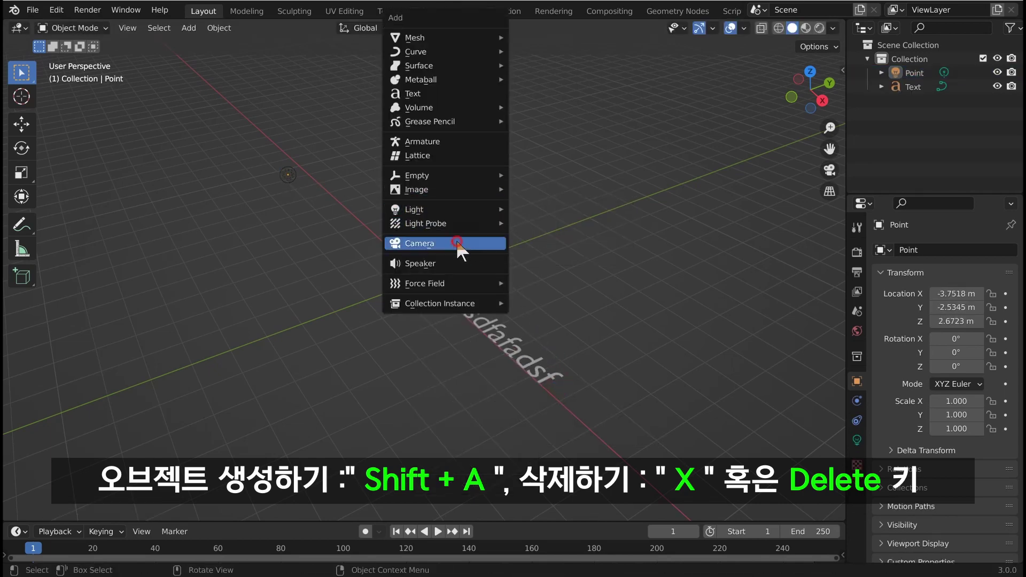
{"action": "left_click", "coordinate": [456, 240]}
{"action": "key", "text": "g"}
{"action": "left_click", "coordinate": [479, 176]}
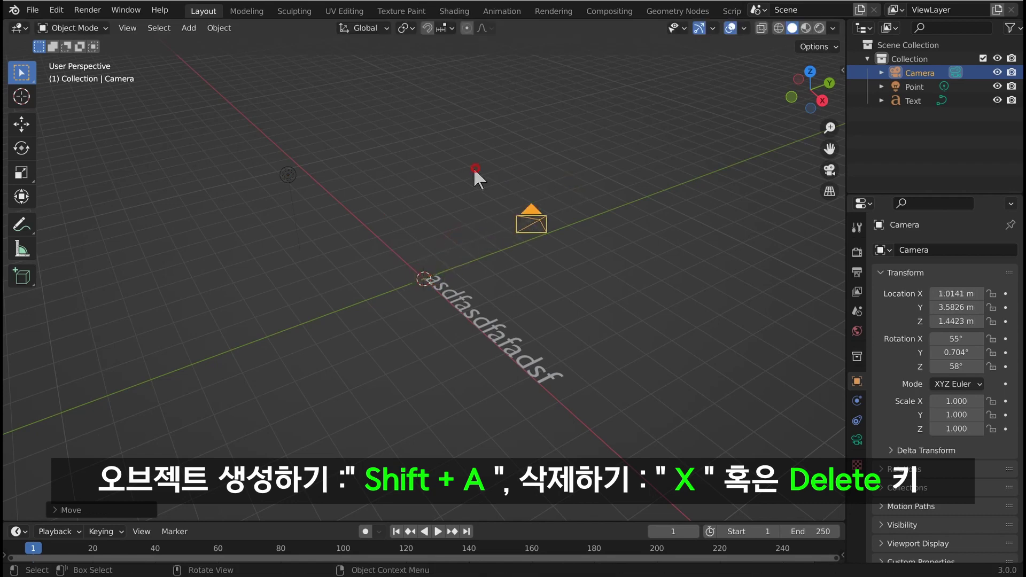
{"action": "left_click", "coordinate": [437, 242]}
Step: Add an armature at the origin, scale it up uniformly to about 4.85, and deselect it
{"action": "key", "text": "shift+a"}
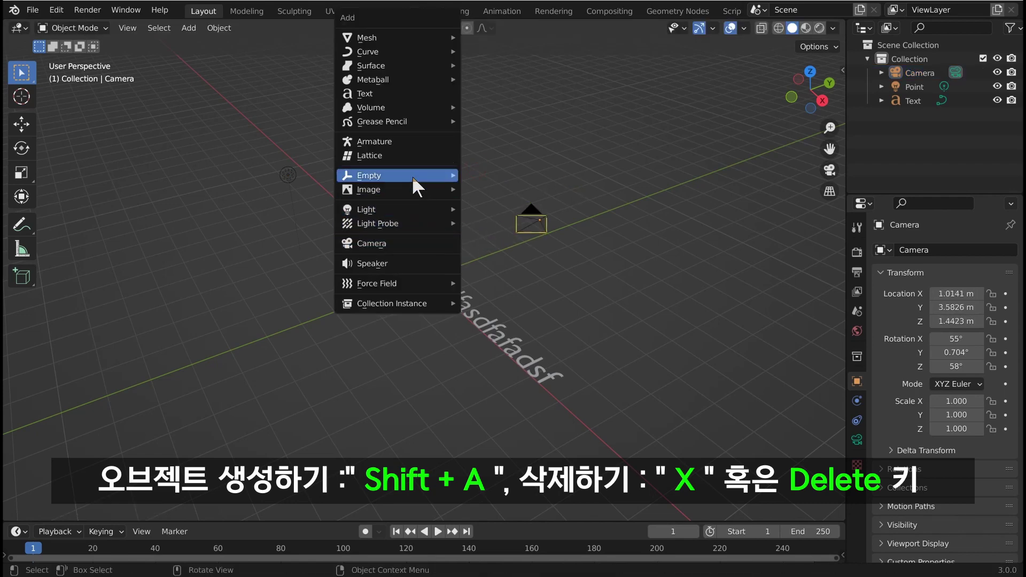
{"action": "left_click", "coordinate": [412, 139]}
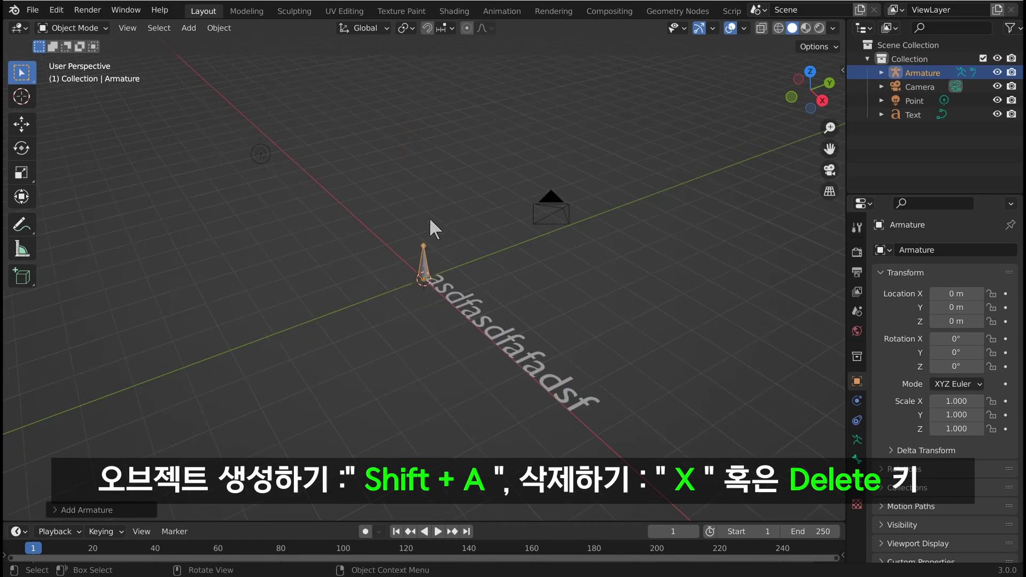
{"action": "key", "text": "s"}
{"action": "left_click", "coordinate": [607, 68]}
{"action": "scroll", "coordinate": [607, 68], "scroll_direction": "up", "scroll_amount": 1}
{"action": "scroll", "coordinate": [537, 236], "scroll_direction": "down", "scroll_amount": 3}
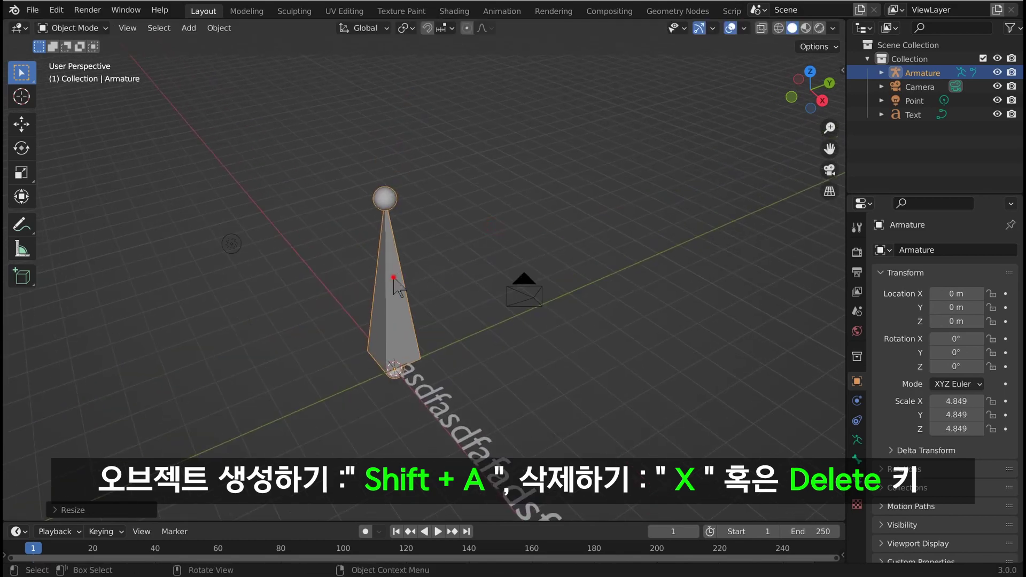
{"action": "left_click", "coordinate": [427, 251]}
{"action": "key", "text": "shift+a"}
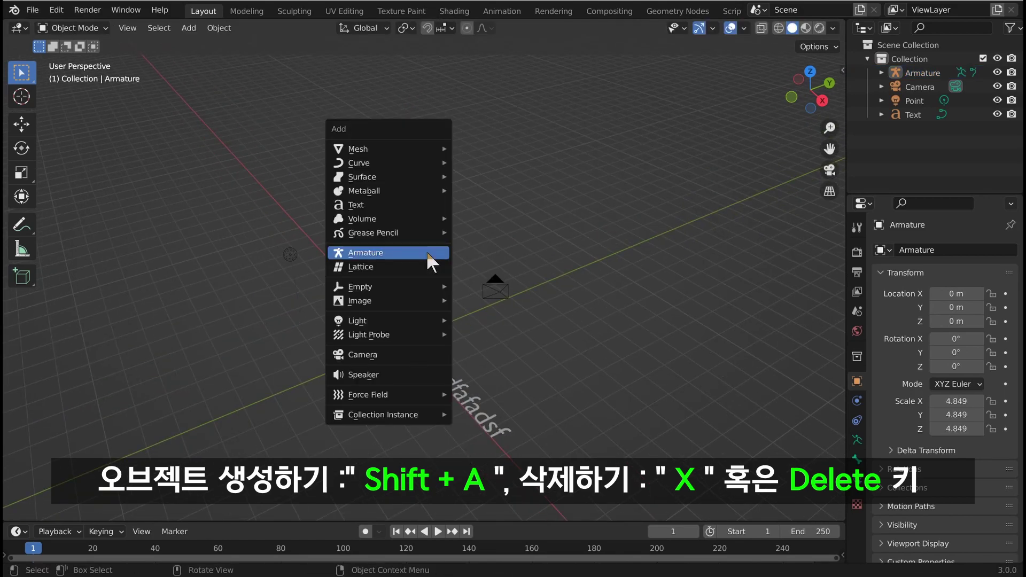
{"action": "left_click", "coordinate": [541, 171]}
{"action": "left_click_drag", "start_coordinate": [342, 143], "coordinate": [614, 508]}
{"action": "left_click", "coordinate": [190, 28]}
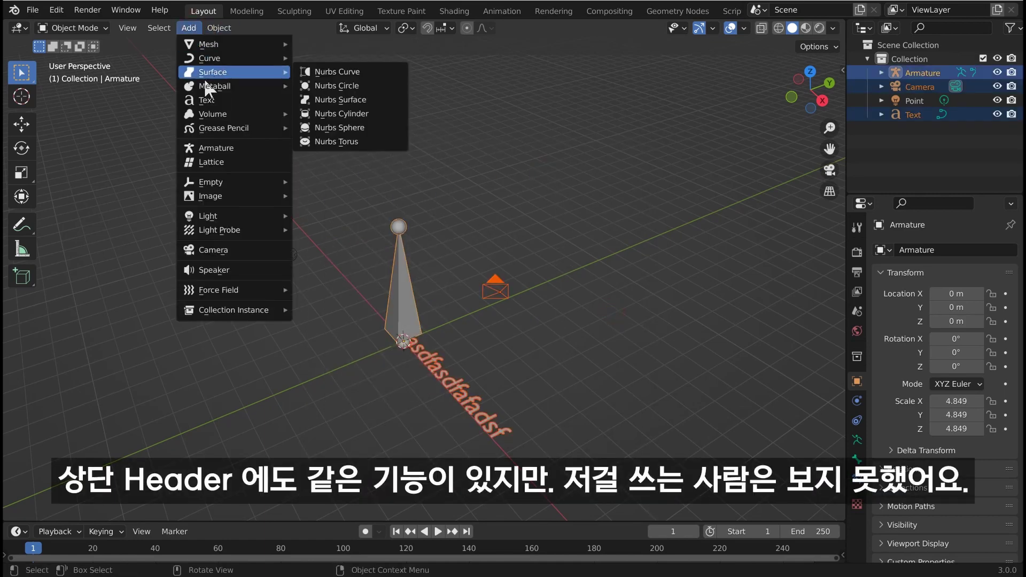
{"action": "left_click", "coordinate": [140, 131]}
{"action": "left_click", "coordinate": [191, 28]}
{"action": "left_click", "coordinate": [153, 129]}
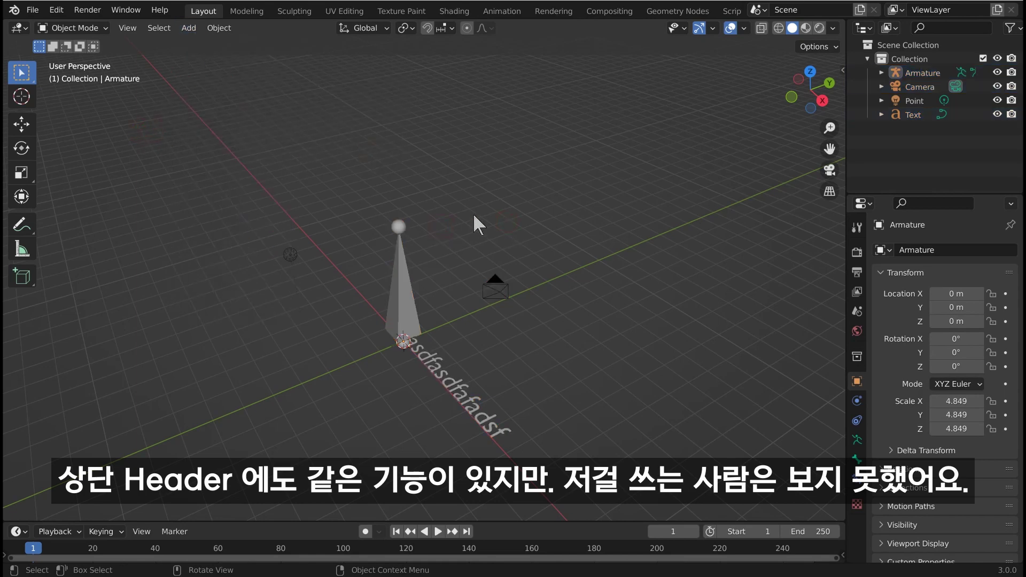
Step: Add a cube mesh to the scene with the armature and text
{"action": "key", "text": "shift+a"}
{"action": "mouse_move", "coordinate": [461, 112]}
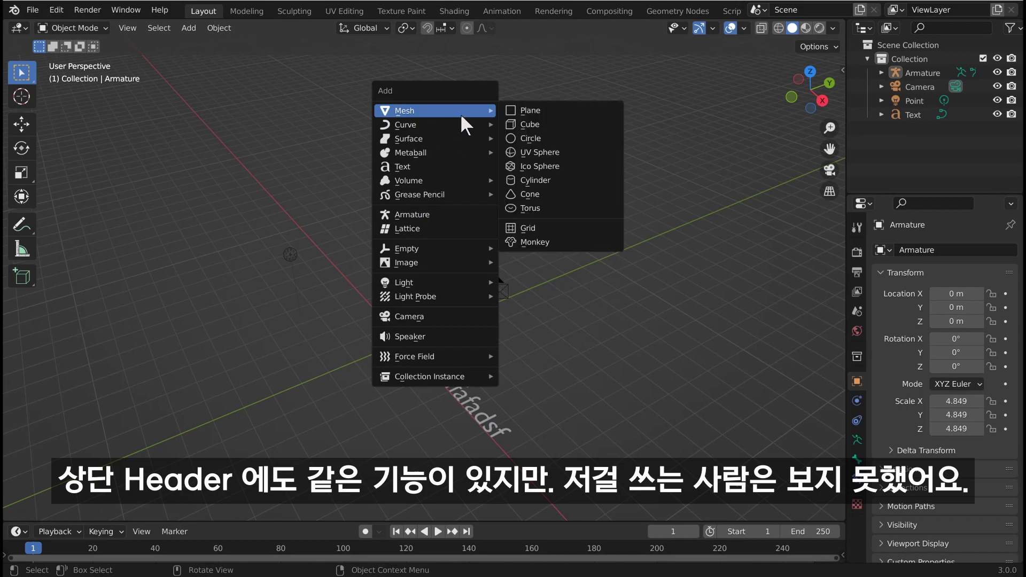
{"action": "left_click", "coordinate": [566, 124]}
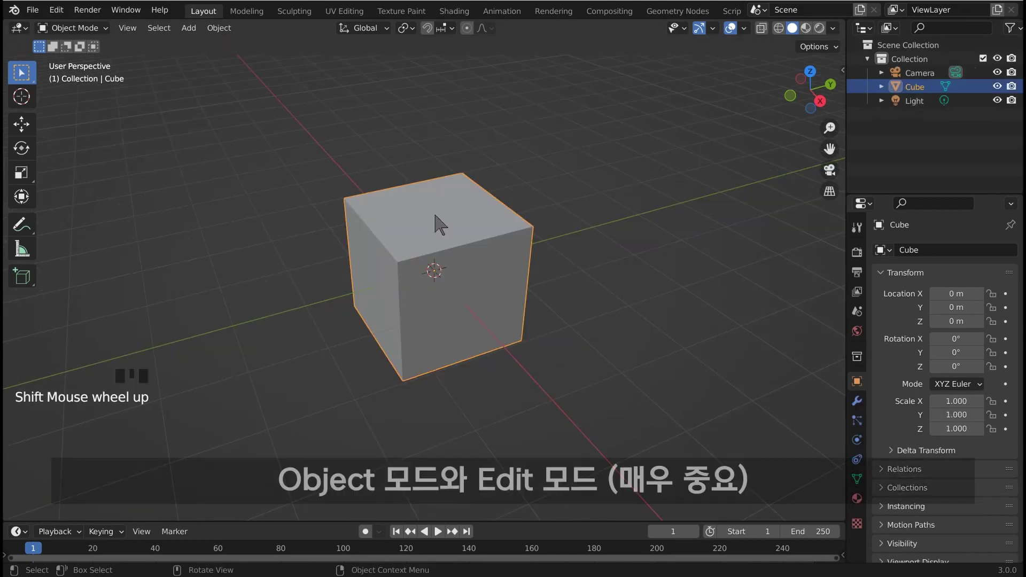
Step: Scale the cube along the Y axis to about 1.92 and try to rotate it
{"action": "middle_click_drag", "start_coordinate": [443, 224], "coordinate": [452, 219]}
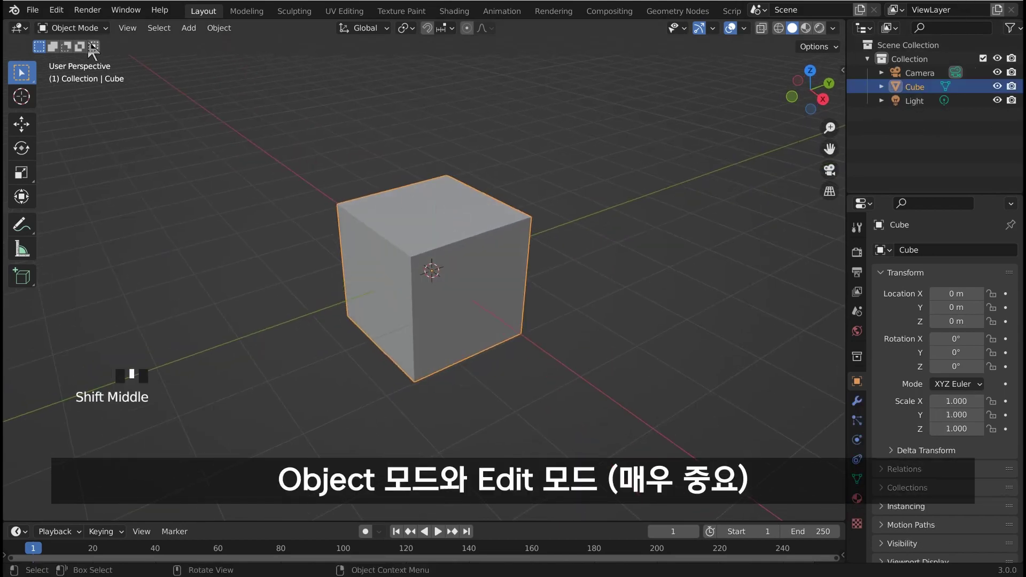
{"action": "double_click", "coordinate": [453, 256]}
{"action": "key", "text": "s"}
{"action": "key", "text": "y"}
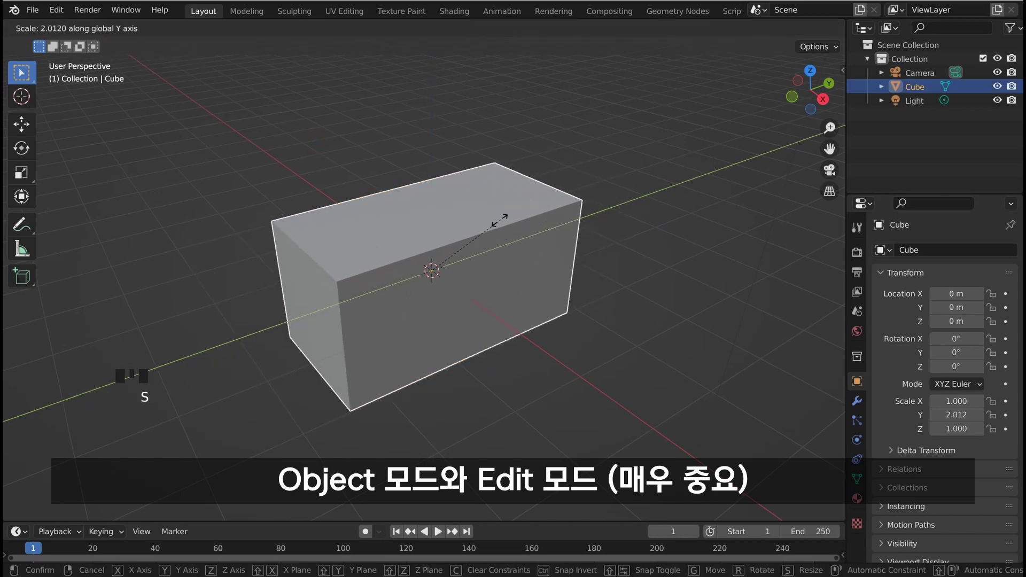
{"action": "left_click", "coordinate": [503, 229]}
{"action": "key", "text": "r"}
{"action": "right_click", "coordinate": [485, 215]}
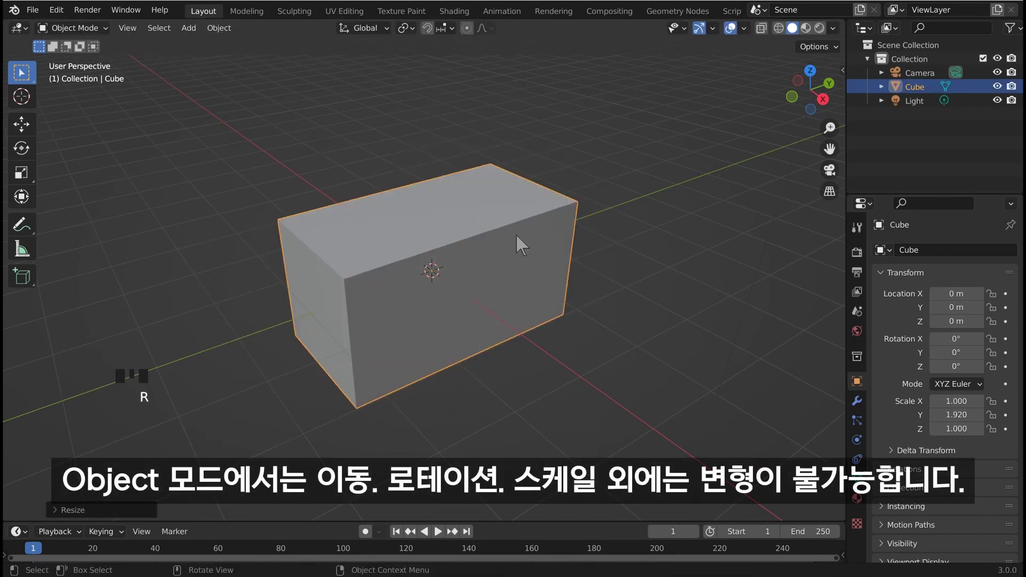
Step: Undo the cube's scaling along the Y axis
{"action": "key", "text": "ctrl+z"}
{"action": "key", "text": "ctrl+z"}
{"action": "double_click", "coordinate": [465, 233]}
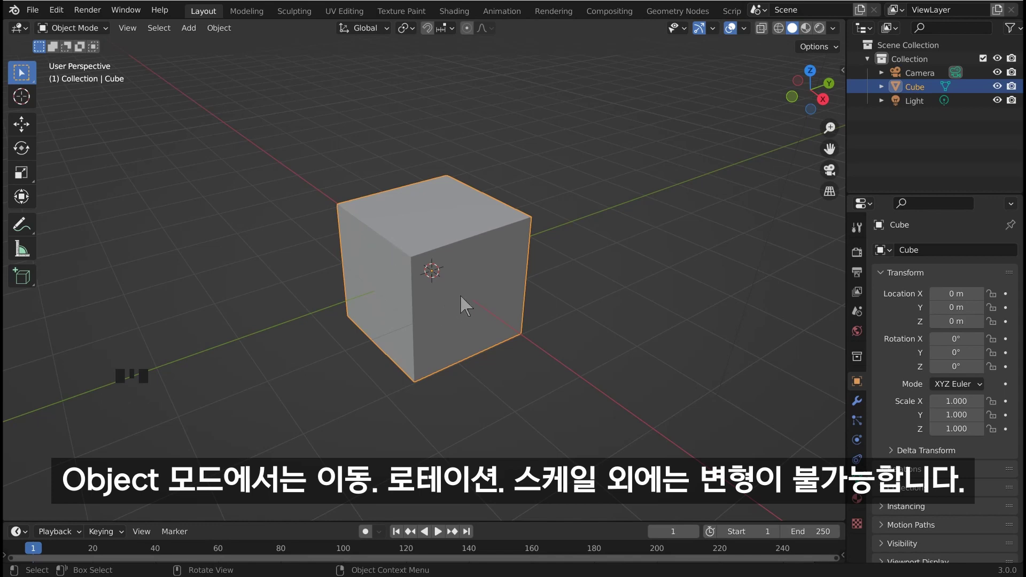
Step: Box-select the whole cube twice in Object Mode, clearing the selection each time
{"action": "double_click", "coordinate": [334, 130]}
{"action": "left_click_drag", "start_coordinate": [271, 129], "coordinate": [559, 415]}
{"action": "left_click", "coordinate": [396, 157]}
{"action": "left_click_drag", "start_coordinate": [287, 90], "coordinate": [584, 394]}
{"action": "left_click", "coordinate": [183, 75]}
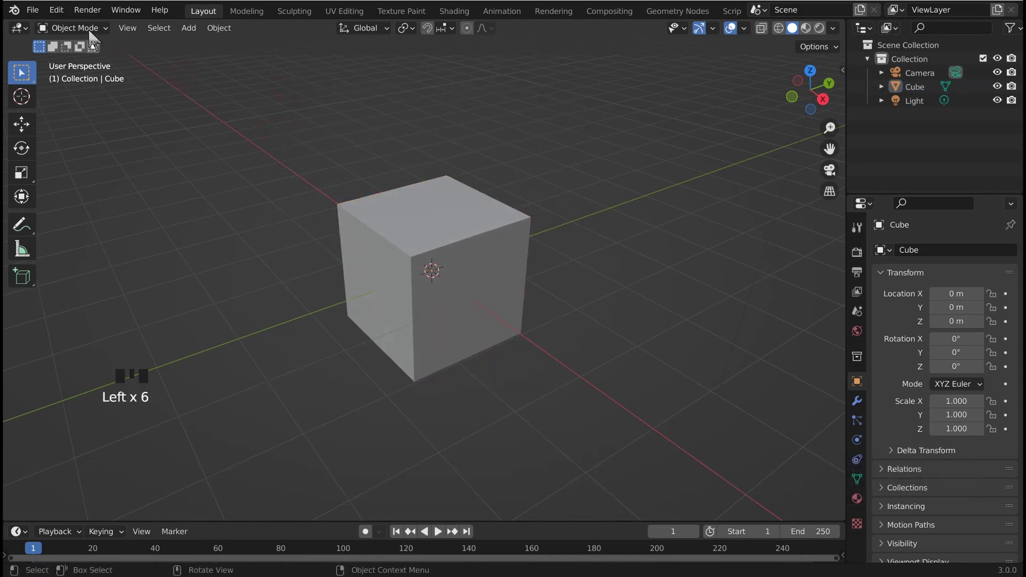
Step: Switch the cube to Edit Mode and back to Object Mode
{"action": "left_click", "coordinate": [87, 30]}
{"action": "left_click", "coordinate": [80, 60]}
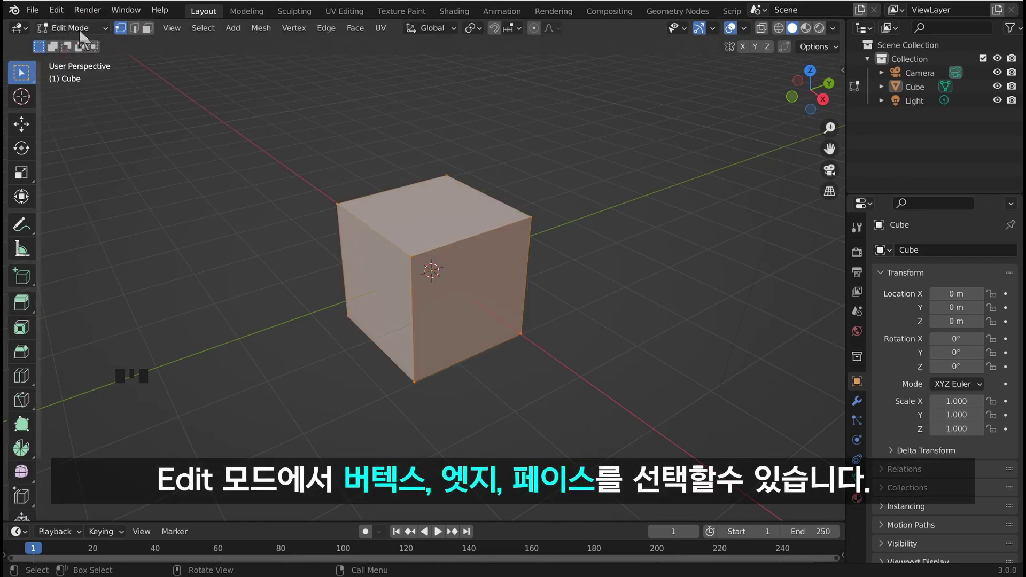
{"action": "left_click", "coordinate": [80, 30]}
{"action": "left_click", "coordinate": [79, 43]}
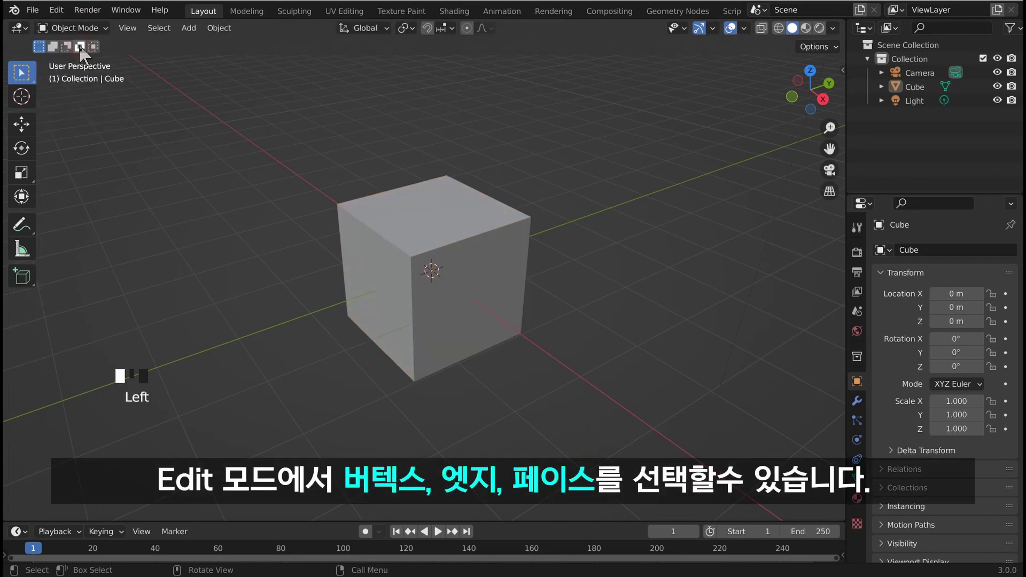
Step: Select the cube and try to move it as a whole object in Object Mode
{"action": "left_click", "coordinate": [437, 263]}
{"action": "key", "text": "g"}
{"action": "right_click", "coordinate": [427, 257]}
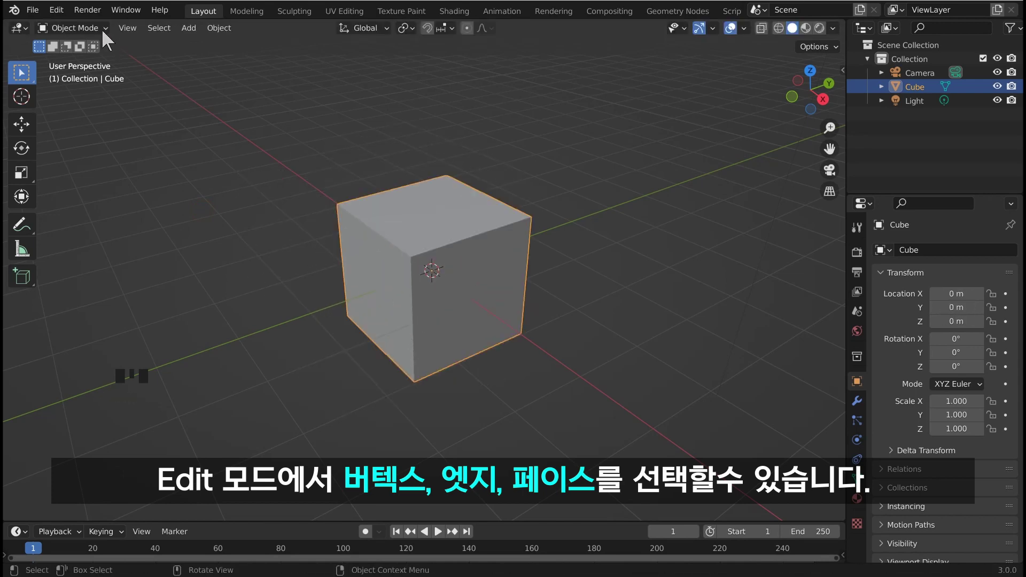
Step: Switch the cube to Edit Mode and clear the selection of its whole mesh
{"action": "left_click", "coordinate": [75, 28]}
{"action": "left_click", "coordinate": [88, 60]}
{"action": "left_click", "coordinate": [432, 244]}
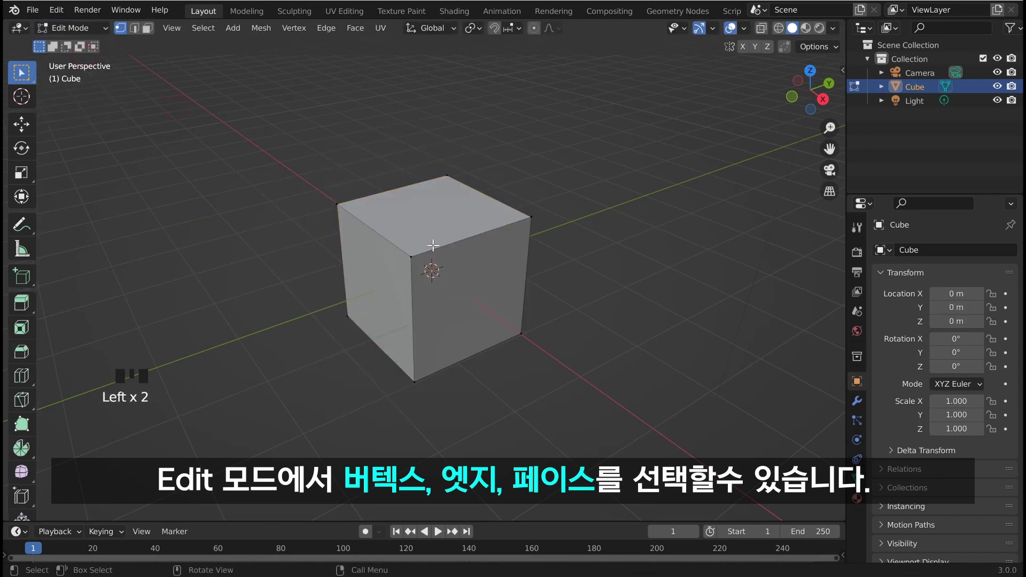
Step: Select individual corner vertices of the cube in vertex select mode, then clear the selection
{"action": "left_click", "coordinate": [355, 207]}
{"action": "left_click", "coordinate": [386, 156]}
{"action": "left_click", "coordinate": [447, 234]}
{"action": "left_click", "coordinate": [231, 256]}
Step: Switch to edge select mode and select several of the cube's edges one at a time
{"action": "left_click", "coordinate": [134, 29]}
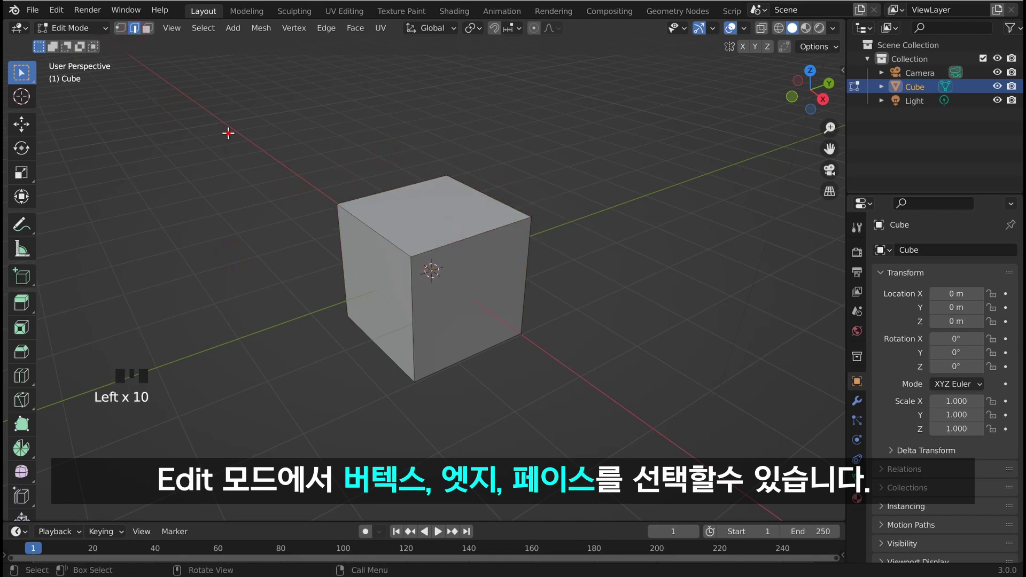
{"action": "left_click", "coordinate": [413, 286]}
{"action": "left_click", "coordinate": [381, 350]}
{"action": "left_click", "coordinate": [390, 244]}
{"action": "scroll", "coordinate": [403, 197], "scroll_direction": "up", "scroll_amount": 1}
{"action": "left_click", "coordinate": [460, 234]}
Step: Switch to face select mode, select the cube's three visible faces one by one, and clear the selection
{"action": "left_click", "coordinate": [147, 28]}
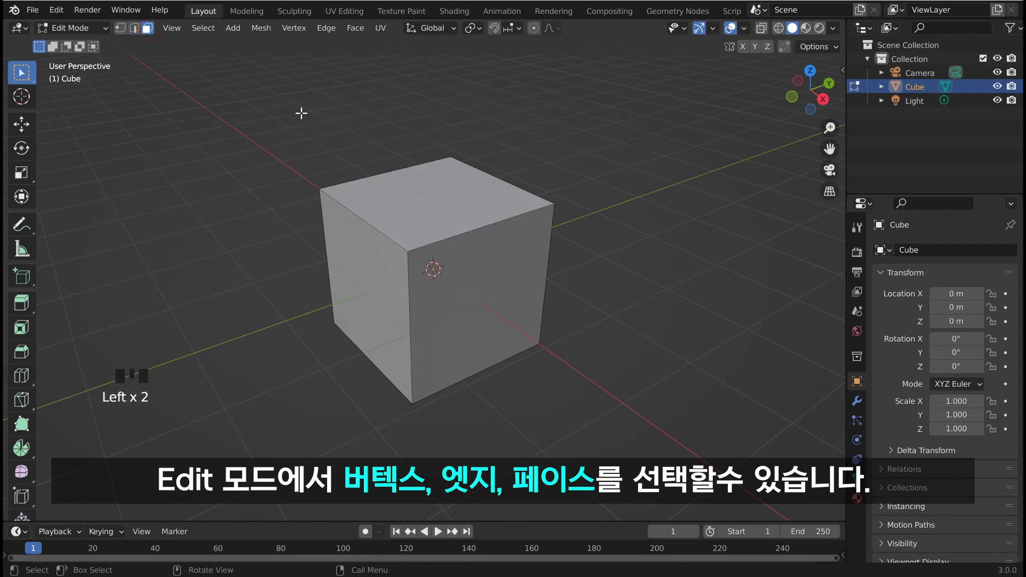
{"action": "left_click", "coordinate": [361, 265]}
{"action": "left_click", "coordinate": [481, 285]}
{"action": "left_click", "coordinate": [433, 187]}
{"action": "left_click", "coordinate": [372, 269]}
{"action": "left_click", "coordinate": [472, 283]}
{"action": "left_click", "coordinate": [463, 227]}
{"action": "left_click", "coordinate": [415, 191]}
{"action": "left_click", "coordinate": [354, 231]}
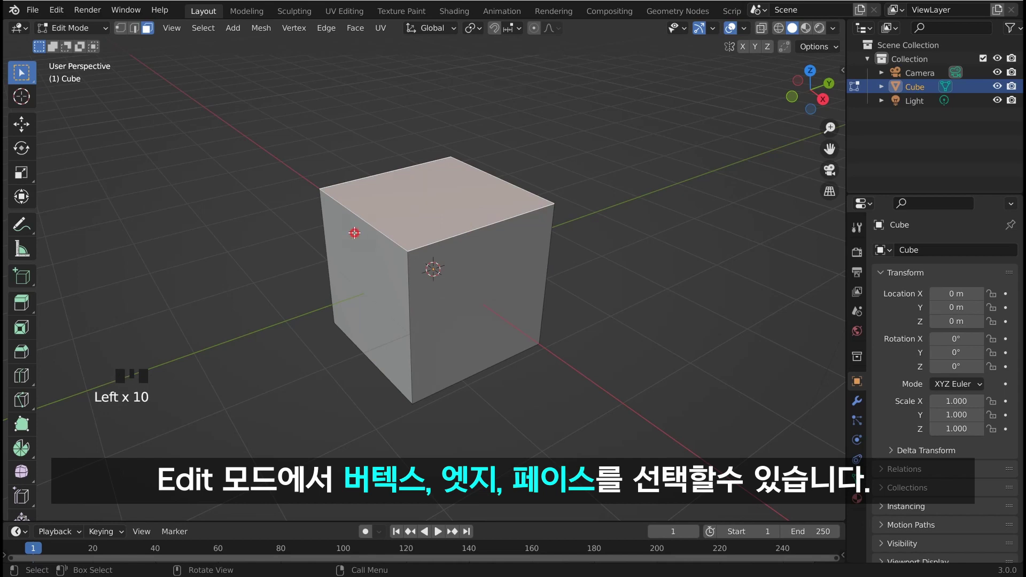
{"action": "left_click", "coordinate": [318, 197]}
Step: Return to vertex select mode and try to move three of the cube's top corner vertices individually
{"action": "left_click", "coordinate": [122, 29]}
{"action": "left_click", "coordinate": [134, 28]}
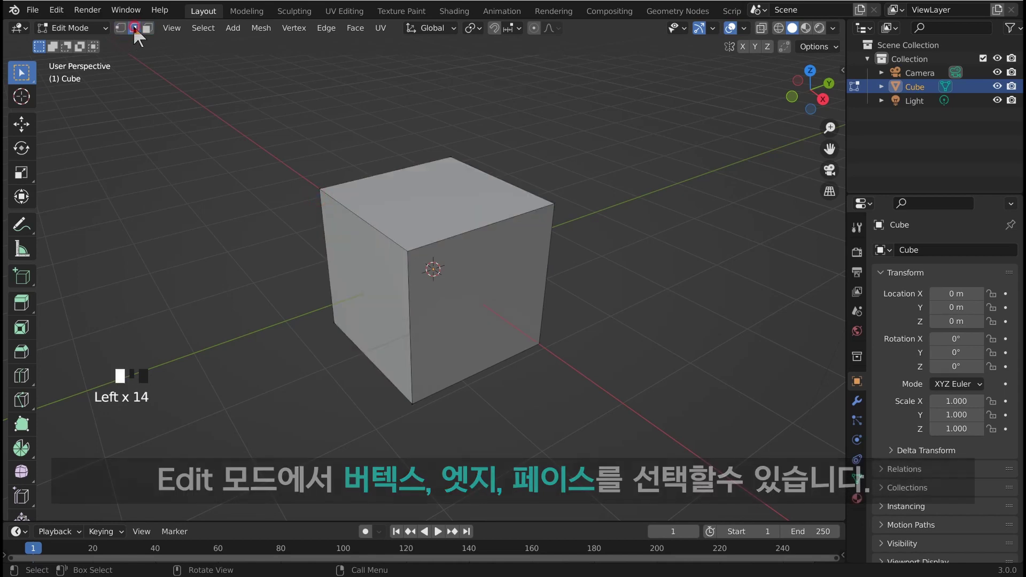
{"action": "left_click", "coordinate": [122, 30]}
{"action": "left_click_drag", "start_coordinate": [300, 148], "coordinate": [353, 218]}
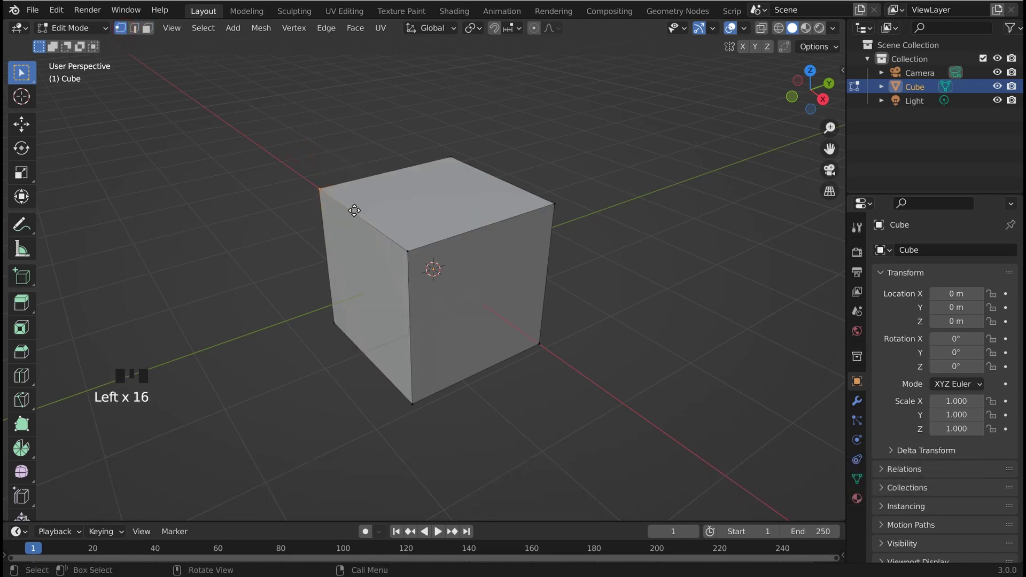
{"action": "key", "text": "g"}
{"action": "right_click", "coordinate": [283, 186]}
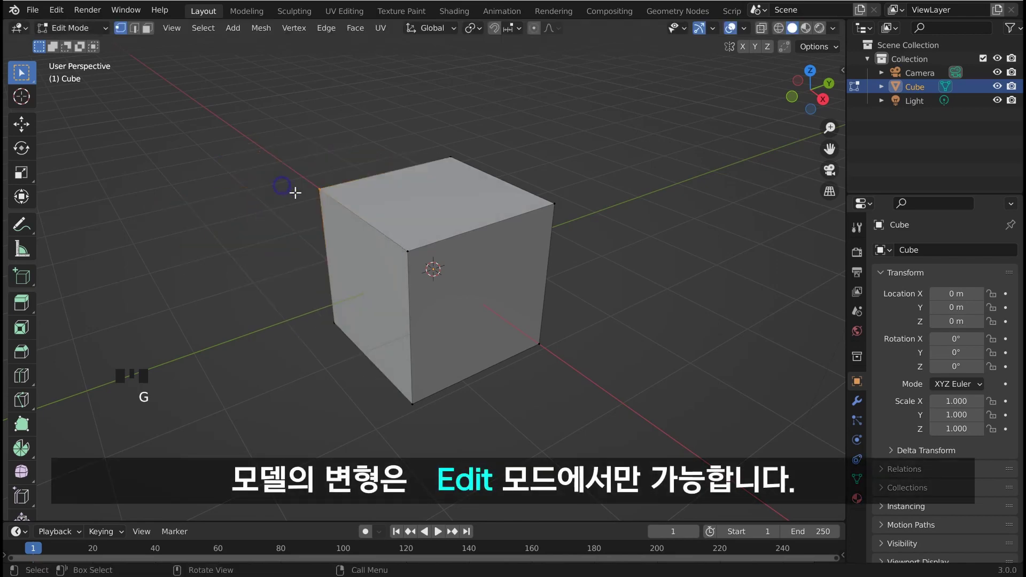
{"action": "key", "text": "g"}
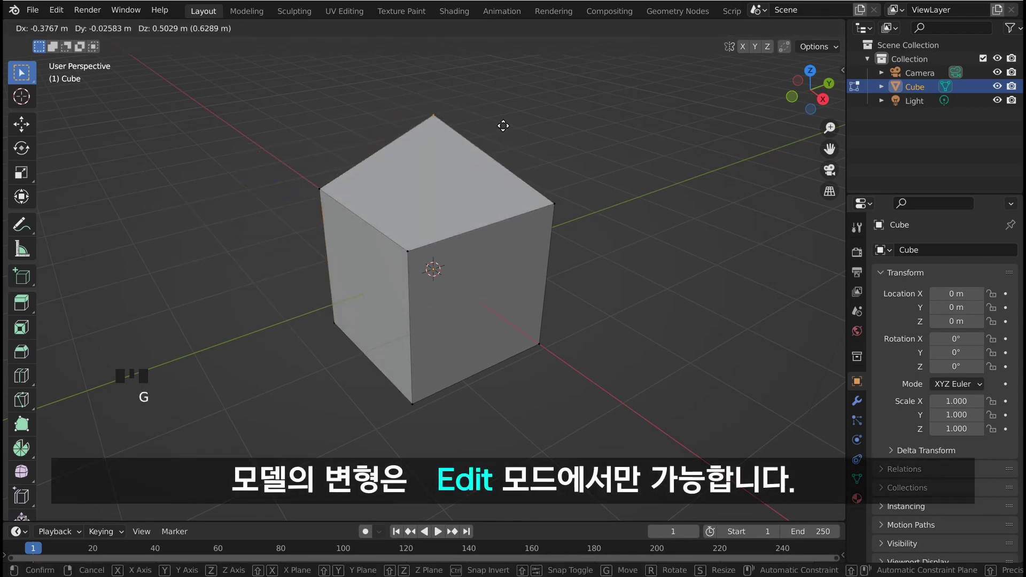
{"action": "right_click", "coordinate": [503, 128]}
{"action": "key", "text": "g"}
{"action": "right_click", "coordinate": [610, 246]}
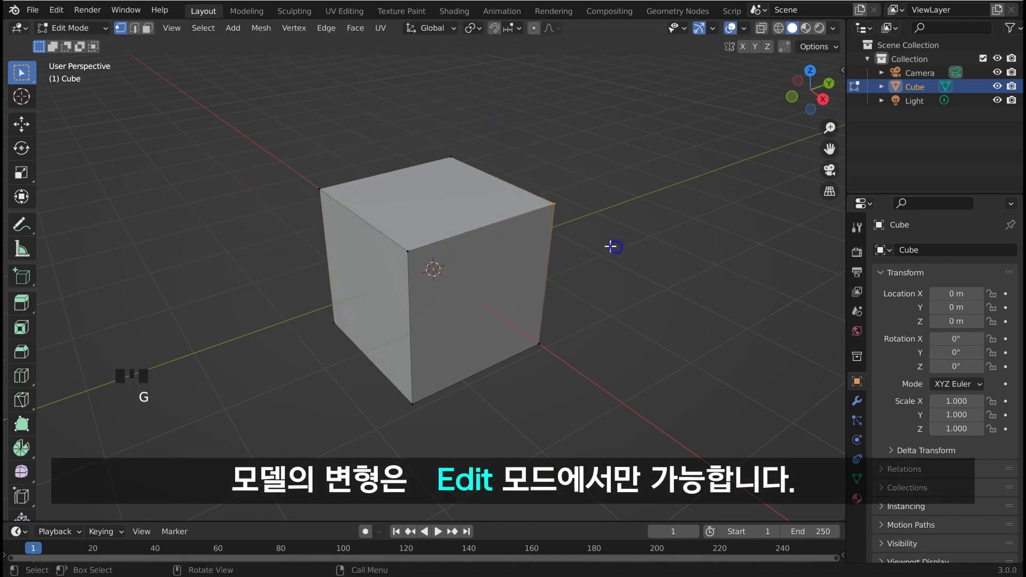
Step: Switch to edge select mode and try to move the cube's top edge on the -Y side
{"action": "left_click", "coordinate": [134, 28]}
{"action": "left_click", "coordinate": [355, 217]}
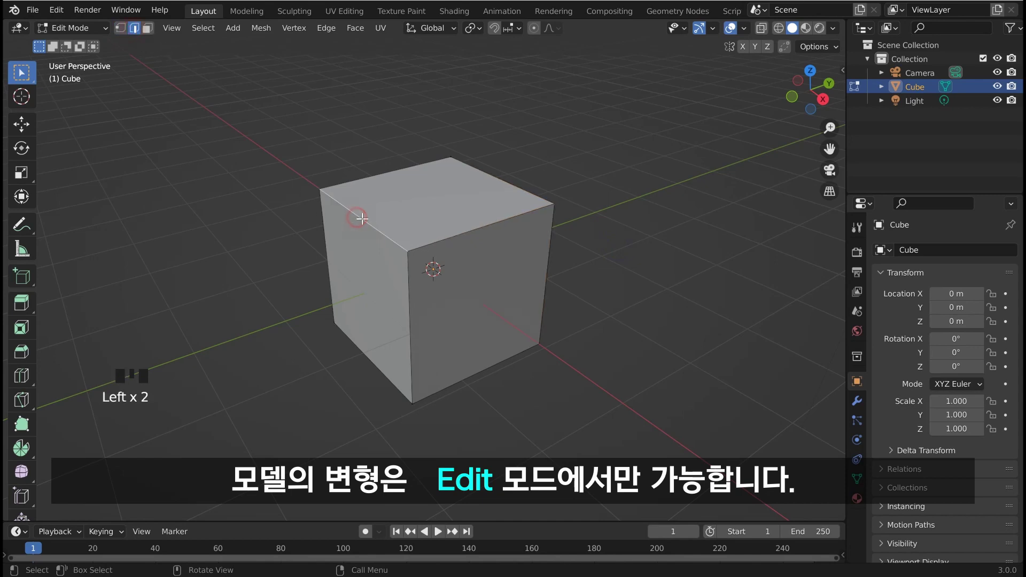
{"action": "key", "text": "g"}
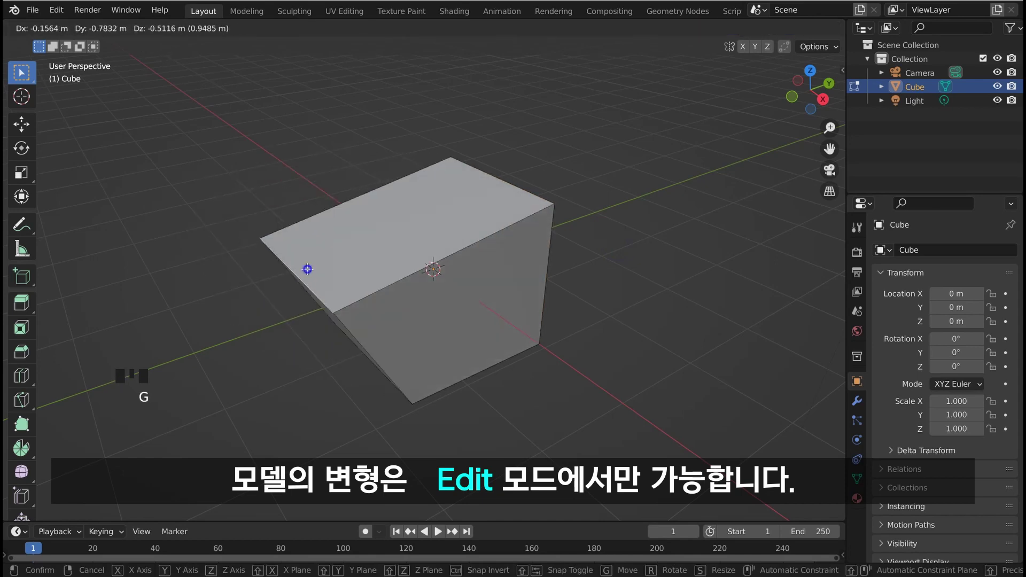
{"action": "right_click", "coordinate": [325, 235]}
Step: Switch to face select mode, select the cube's top face and try to move it
{"action": "left_click", "coordinate": [146, 28]}
{"action": "left_click", "coordinate": [449, 203]}
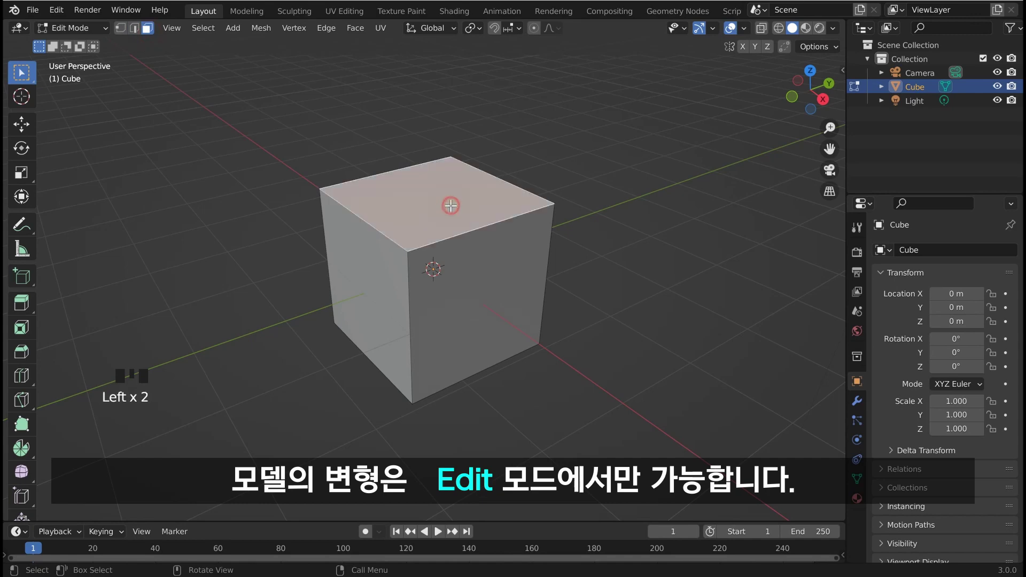
{"action": "key", "text": "g"}
{"action": "right_click", "coordinate": [421, 201]}
Step: Switch the cube to Object Mode and toggle repeatedly between Edit Mode and Object Mode, ending in Object Mode
{"action": "left_click", "coordinate": [93, 27]}
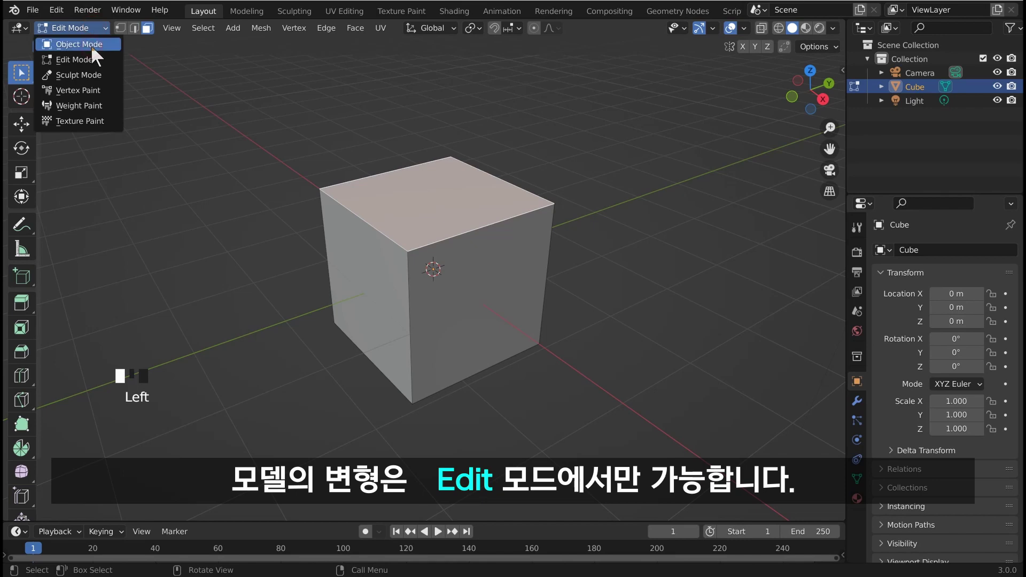
{"action": "left_click", "coordinate": [91, 44]}
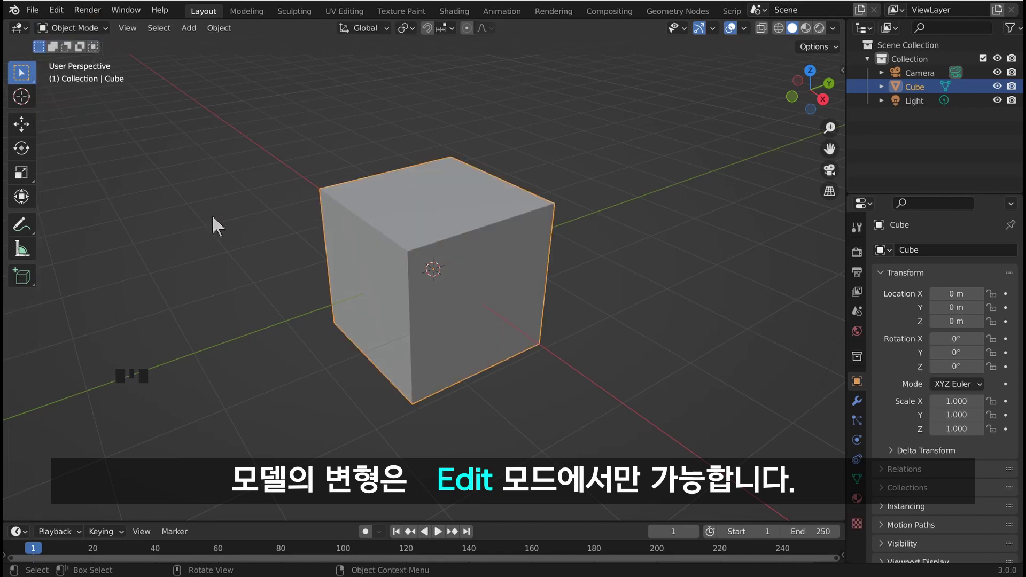
{"action": "key", "text": "Tab"}
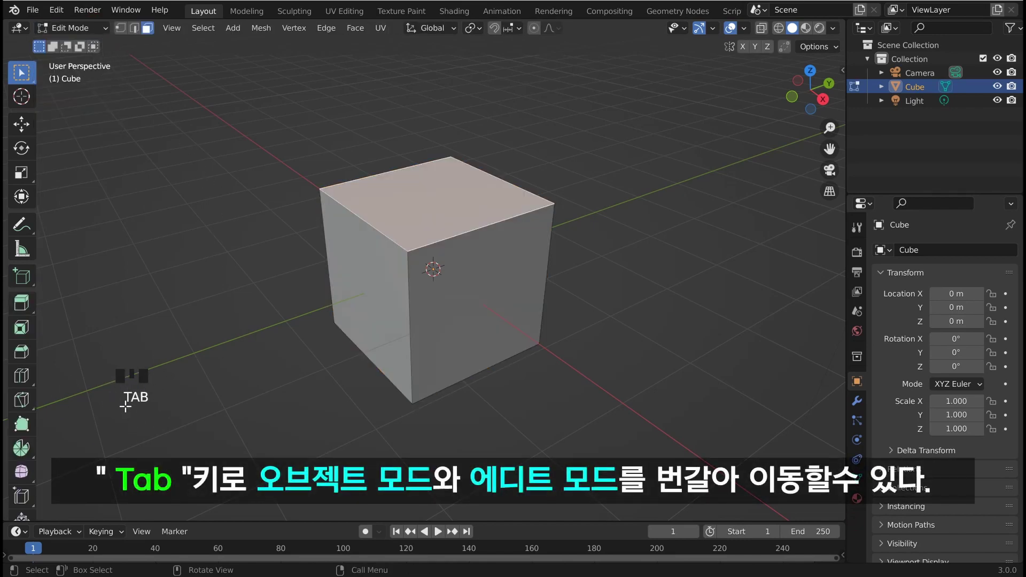
{"action": "key", "text": "Tab"}
{"action": "key", "text": "Tab"}
{"action": "key", "text": "Tab"}
{"action": "key", "text": "Tab"}
{"action": "key", "text": "Tab"}
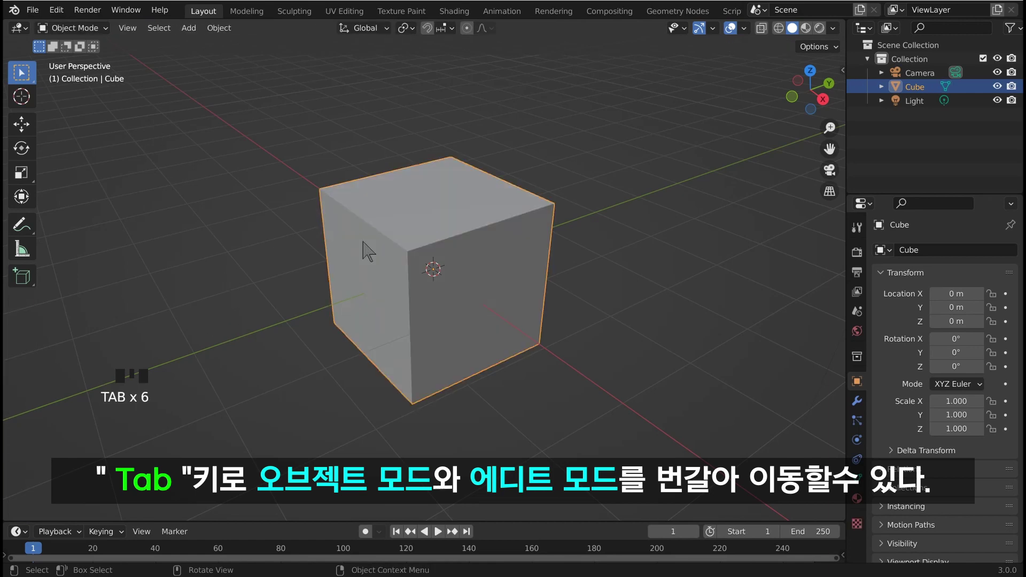
Step: Change the cube to Edit Mode and back to Object Mode through the mode choices, then deselect it
{"action": "left_click", "coordinate": [98, 29]}
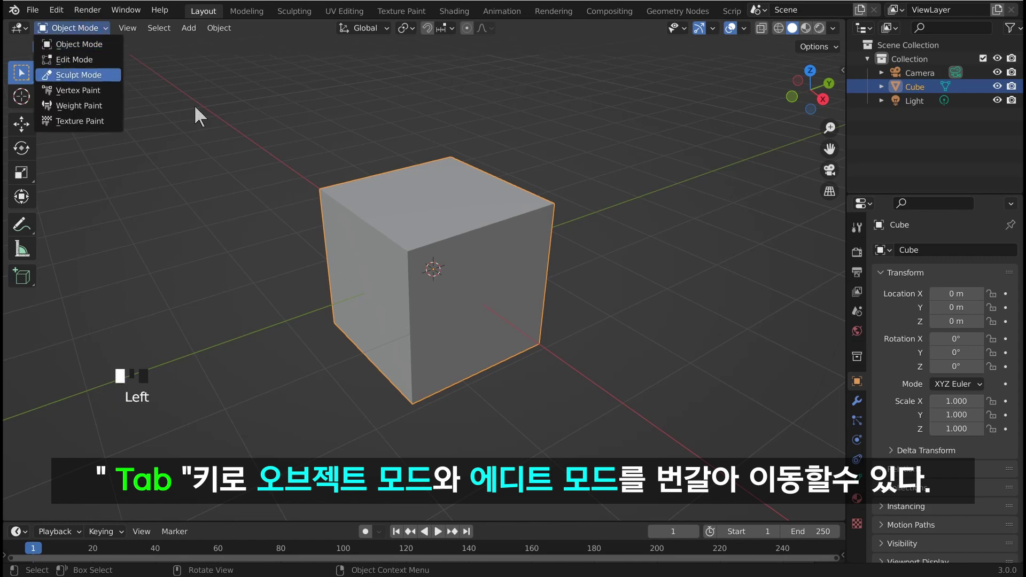
{"action": "left_click", "coordinate": [152, 85]}
{"action": "left_click", "coordinate": [79, 28]}
{"action": "left_click", "coordinate": [75, 60]}
{"action": "left_click_drag", "start_coordinate": [76, 32], "coordinate": [74, 44]}
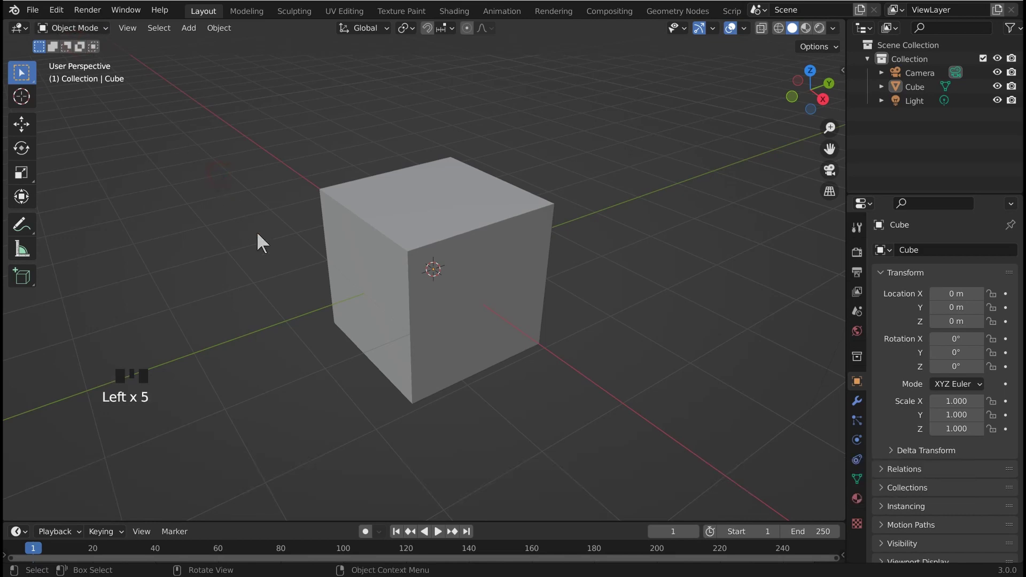
Step: Toggle the cube between Object Mode and Edit Mode several times, ending in Edit Mode
{"action": "key", "text": "Tab"}
{"action": "key", "text": "Tab"}
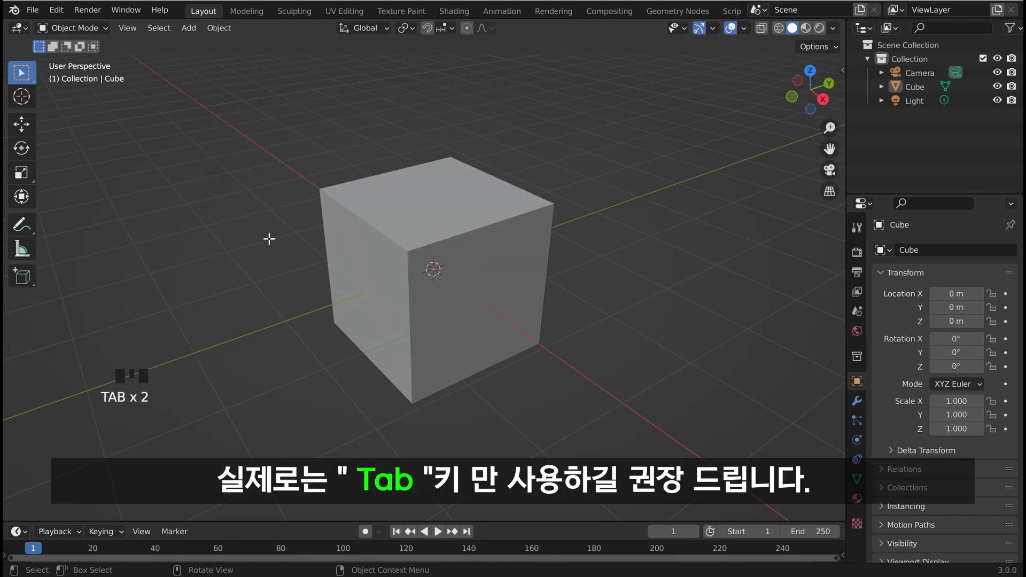
{"action": "key", "text": "Tab"}
{"action": "key", "text": "Tab"}
{"action": "key", "text": "Tab"}
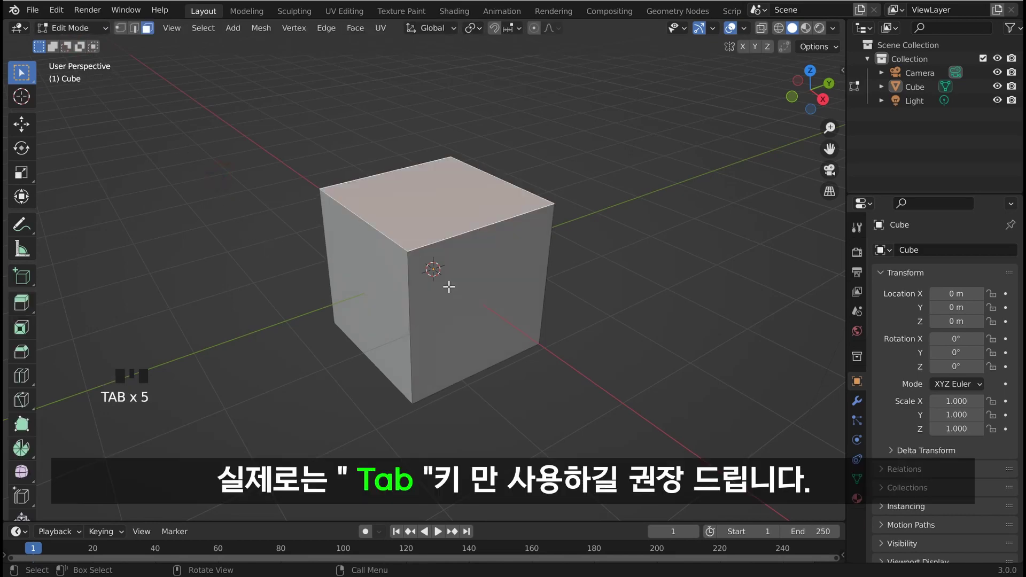
Step: Clear the face selection and try selecting different faces of the cube, ending on the top face
{"action": "left_click", "coordinate": [580, 279]}
{"action": "left_click", "coordinate": [473, 257]}
{"action": "scroll", "coordinate": [472, 257], "scroll_direction": "down", "scroll_amount": 1}
{"action": "middle_click_drag", "start_coordinate": [472, 256], "coordinate": [444, 244], "text": "shift"}
{"action": "left_click", "coordinate": [503, 270]}
{"action": "middle_click_drag", "start_coordinate": [496, 271], "coordinate": [464, 257]}
{"action": "left_click", "coordinate": [545, 265]}
{"action": "left_click", "coordinate": [548, 217]}
{"action": "left_click", "coordinate": [418, 194]}
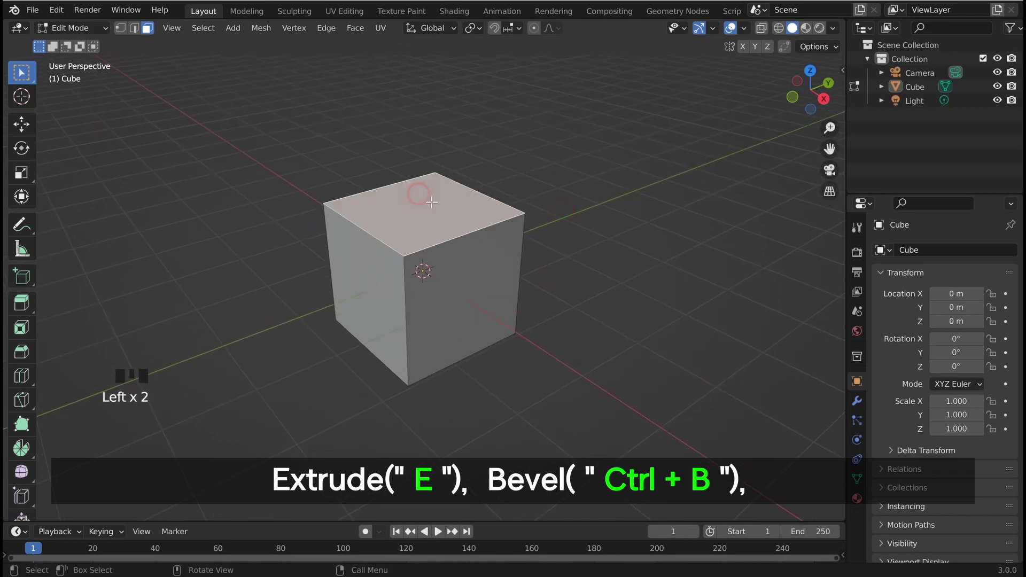
Step: Reselect the cube's top face and extrude it upward to form a second block above the cube
{"action": "left_click", "coordinate": [258, 114]}
{"action": "left_click", "coordinate": [408, 214]}
{"action": "middle_click_drag", "start_coordinate": [413, 181], "coordinate": [401, 212], "text": "shift"}
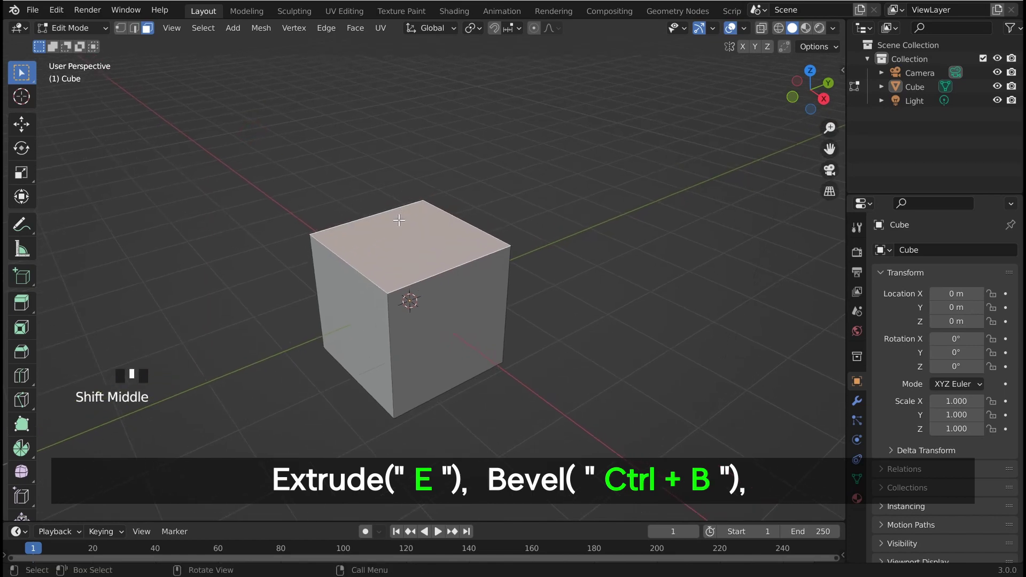
{"action": "key", "text": "e"}
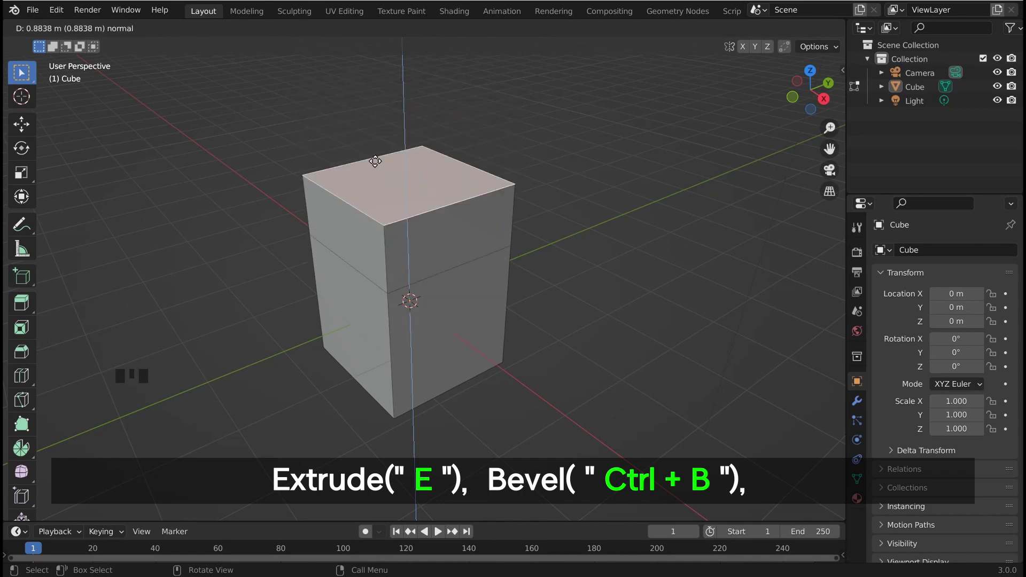
{"action": "left_click", "coordinate": [359, 190]}
Step: Extrude the upper block's -Y side face outward, then extrude the new block's top face upward
{"action": "left_click", "coordinate": [345, 202]}
{"action": "key", "text": "e"}
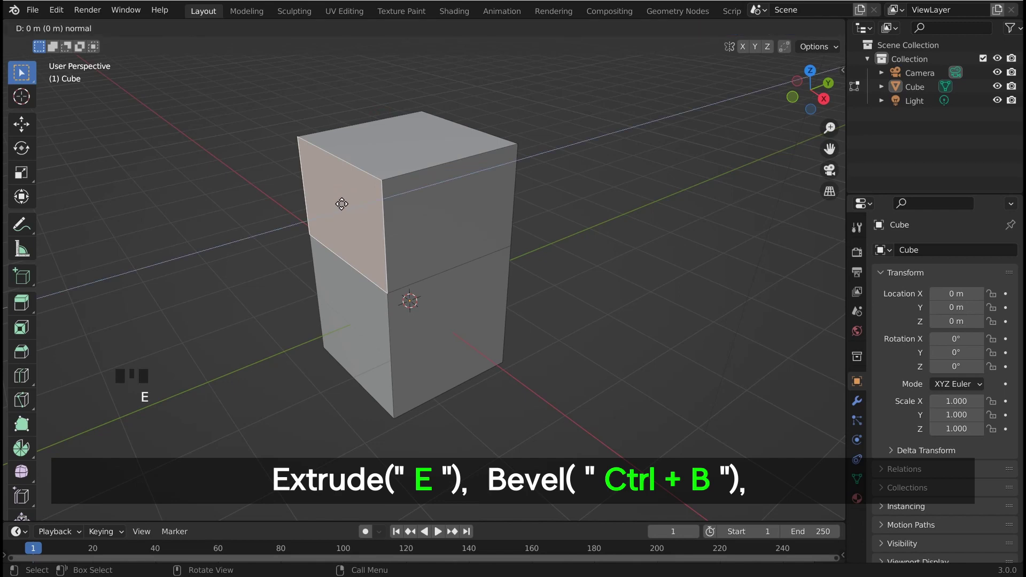
{"action": "left_click", "coordinate": [245, 238]}
{"action": "left_click", "coordinate": [280, 172]}
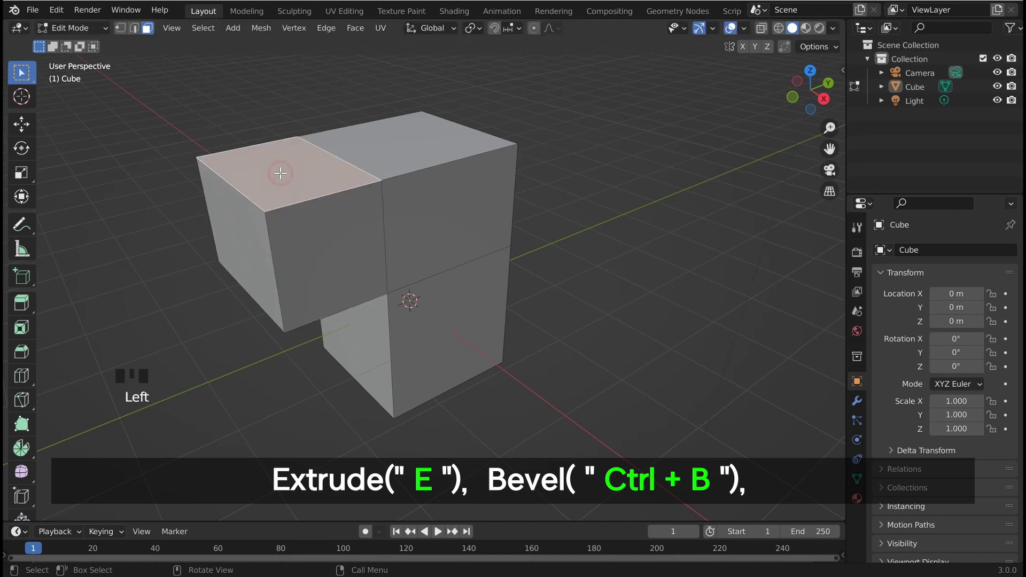
{"action": "key", "text": "e"}
{"action": "left_click", "coordinate": [295, 102]}
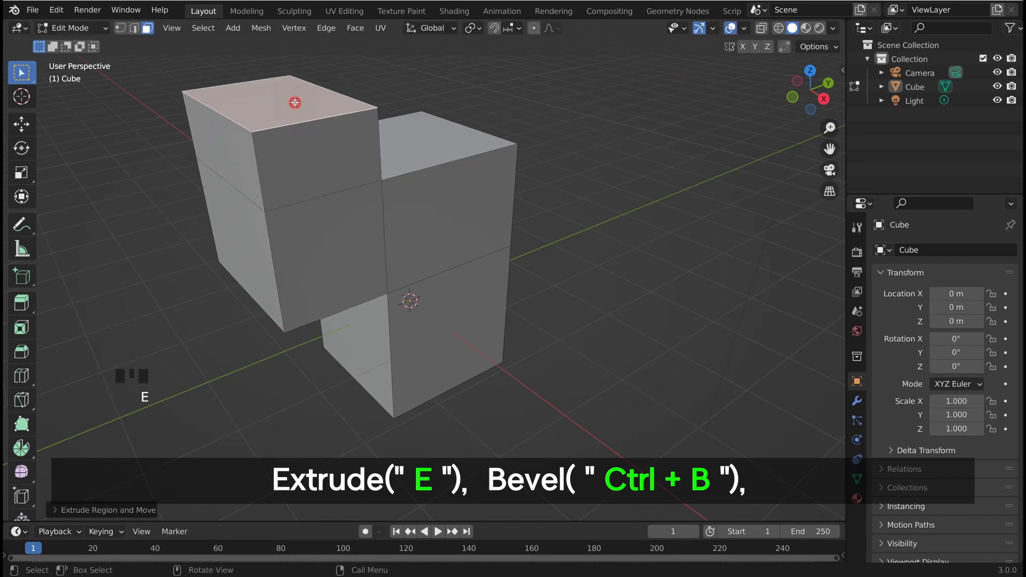
Step: Extrude the +X side face of the newest top block outward and clear the selection
{"action": "left_click", "coordinate": [315, 149]}
{"action": "key", "text": "e"}
{"action": "left_click", "coordinate": [382, 210]}
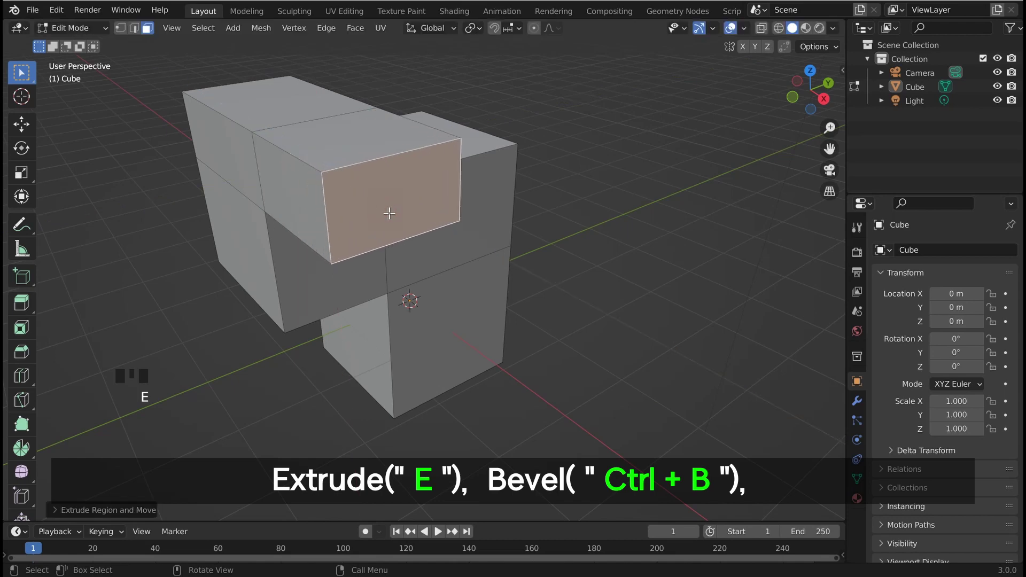
{"action": "left_click", "coordinate": [576, 243]}
Step: Examine the extruded model from different angles in both Object Mode and Edit Mode, ending in Edit Mode
{"action": "scroll", "coordinate": [487, 234], "scroll_direction": "down", "scroll_amount": 2}
{"action": "middle_click_drag", "start_coordinate": [487, 234], "coordinate": [501, 250], "text": "shift"}
{"action": "key", "text": "Tab"}
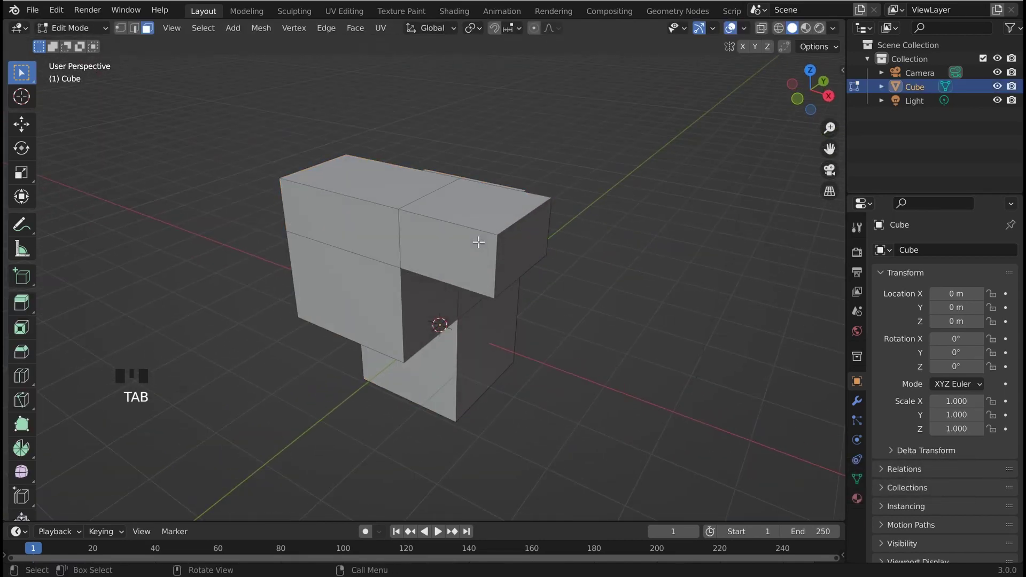
{"action": "middle_click_drag", "start_coordinate": [477, 239], "coordinate": [418, 232]}
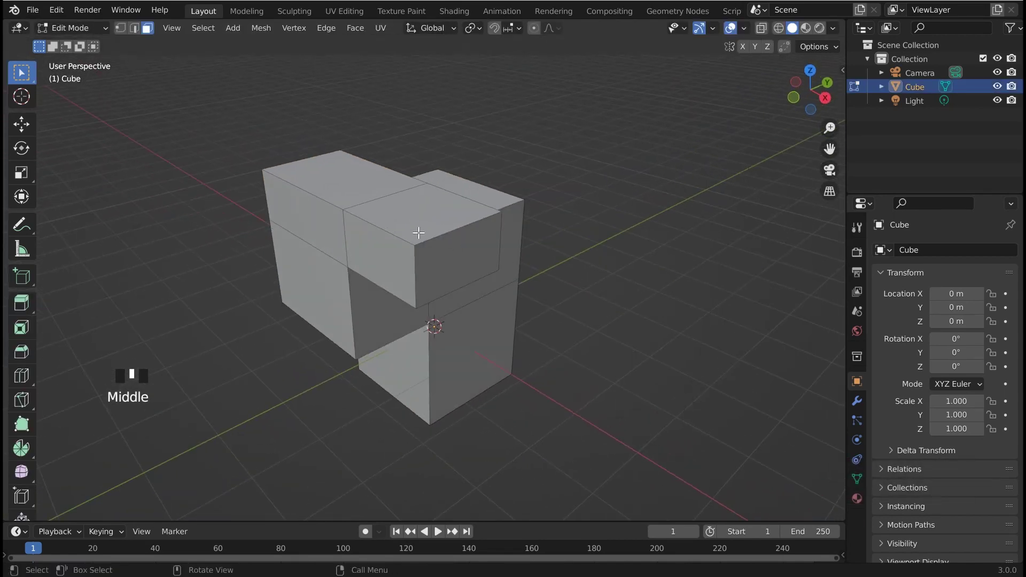
{"action": "scroll", "coordinate": [396, 228], "scroll_direction": "up", "scroll_amount": 2}
{"action": "scroll", "coordinate": [400, 226], "scroll_direction": "down", "scroll_amount": 1, "text": "shift"}
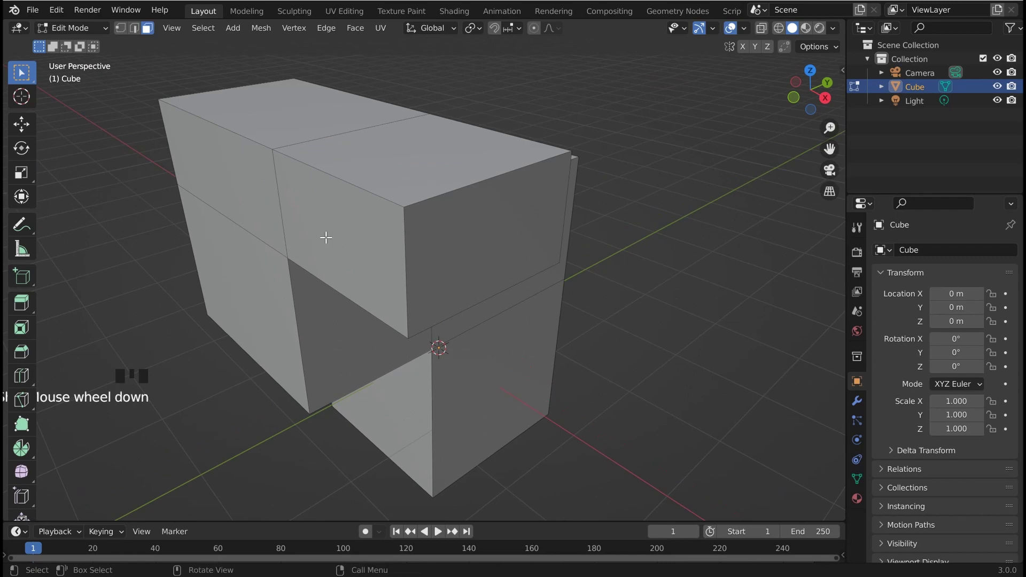
{"action": "middle_click_drag", "start_coordinate": [326, 237], "coordinate": [309, 245], "text": "shift"}
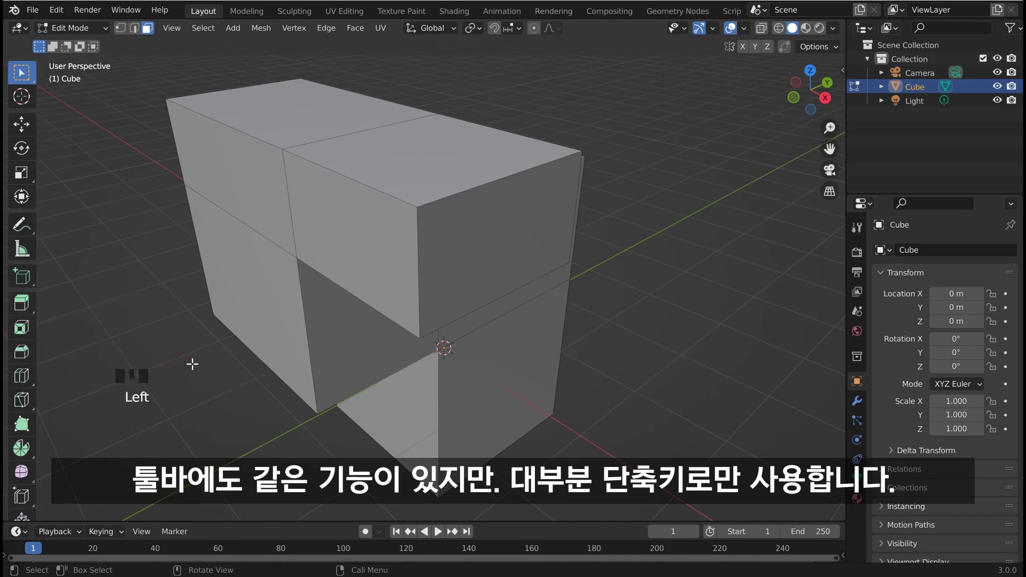
{"action": "key", "text": "Tab"}
{"action": "left_click", "coordinate": [253, 318]}
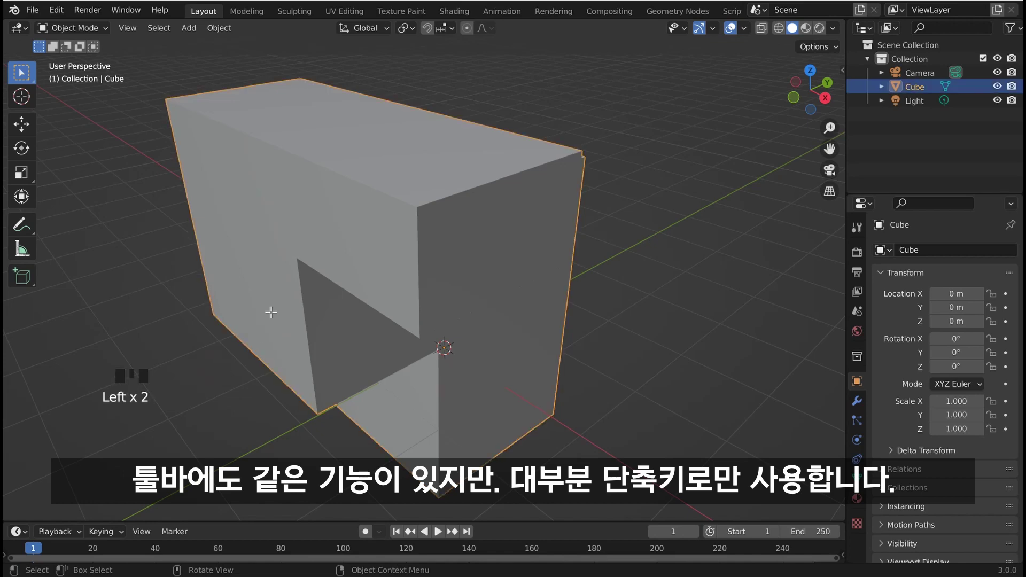
{"action": "key", "text": "Tab"}
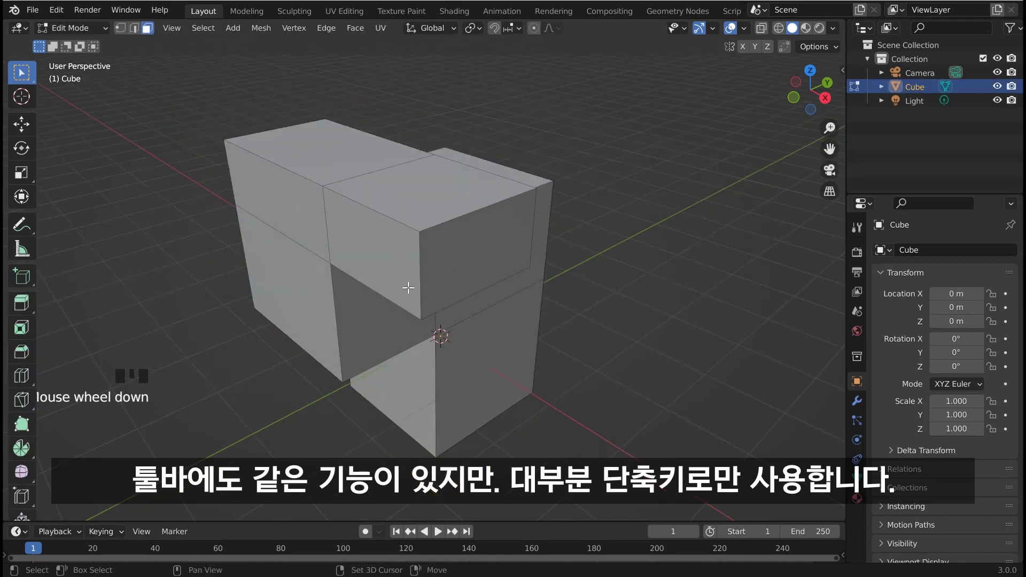
Step: Switch to edge selection and try a bevel on all edges of the extruded model
{"action": "left_click", "coordinate": [135, 28]}
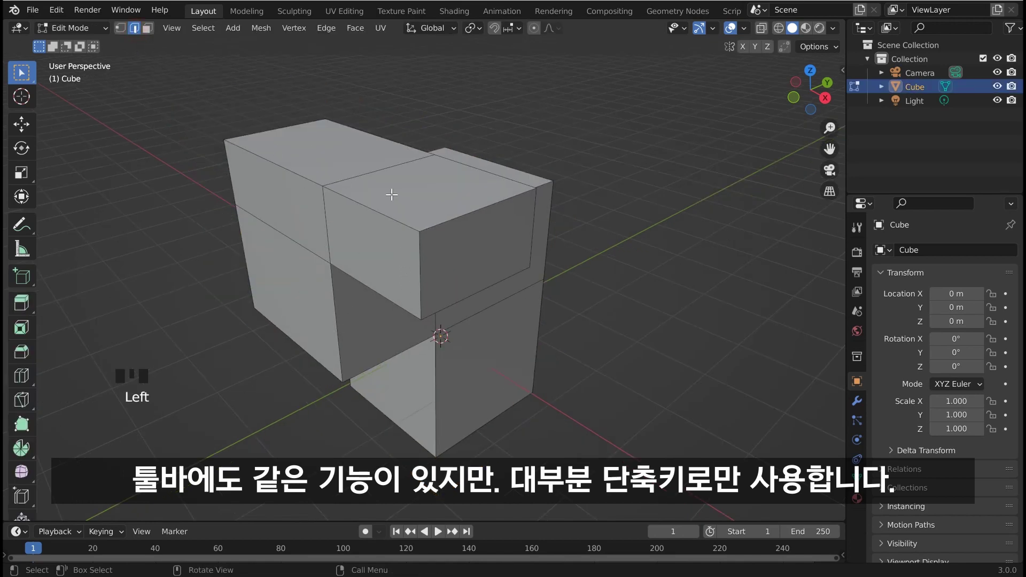
{"action": "key", "text": "a"}
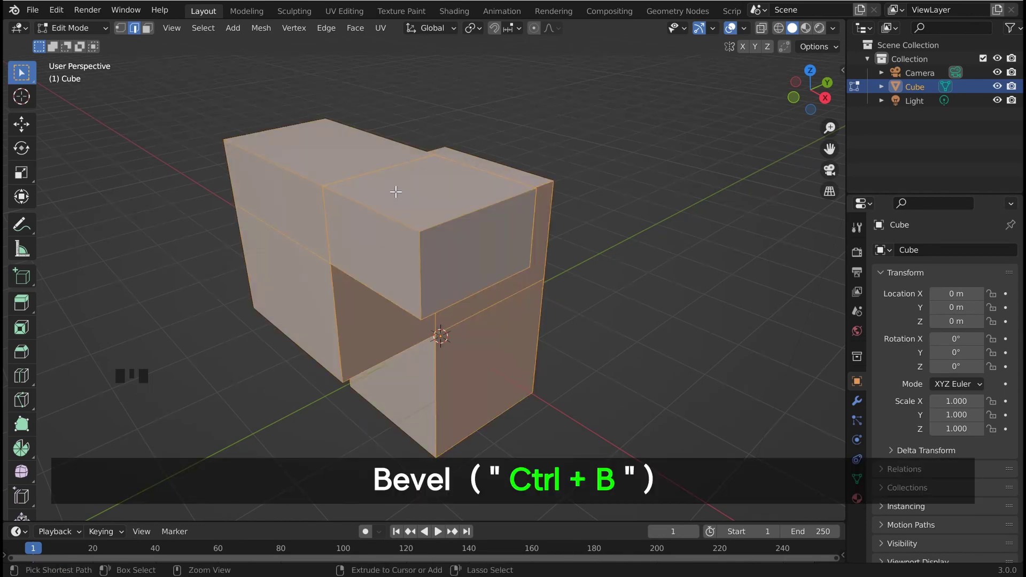
{"action": "key", "text": "ctrl+b"}
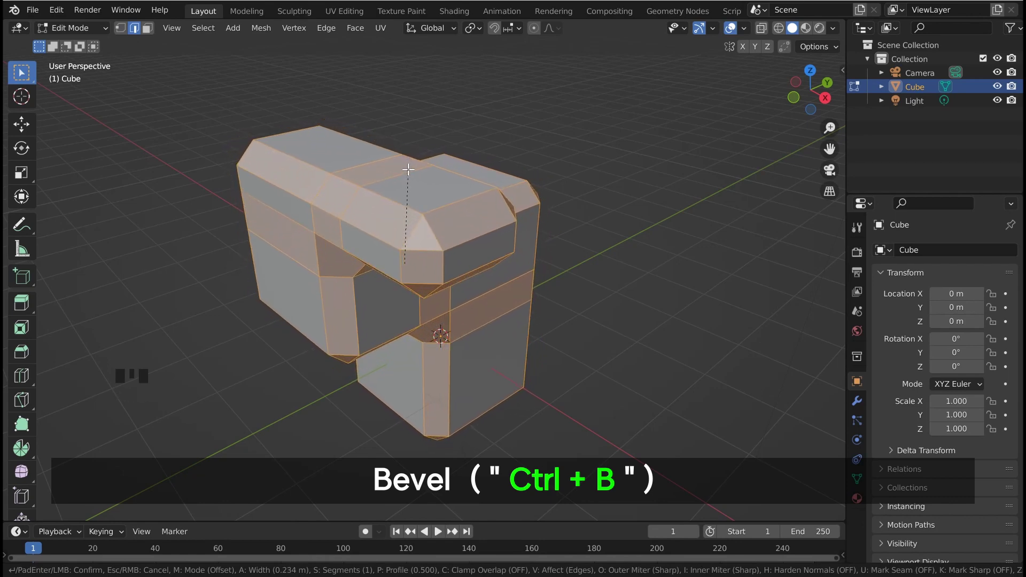
{"action": "key", "text": "Escape"}
Step: Return to Object Mode and delete the extruded model
{"action": "key", "text": "Tab"}
{"action": "left_click", "coordinate": [490, 228]}
{"action": "left_click", "coordinate": [485, 225]}
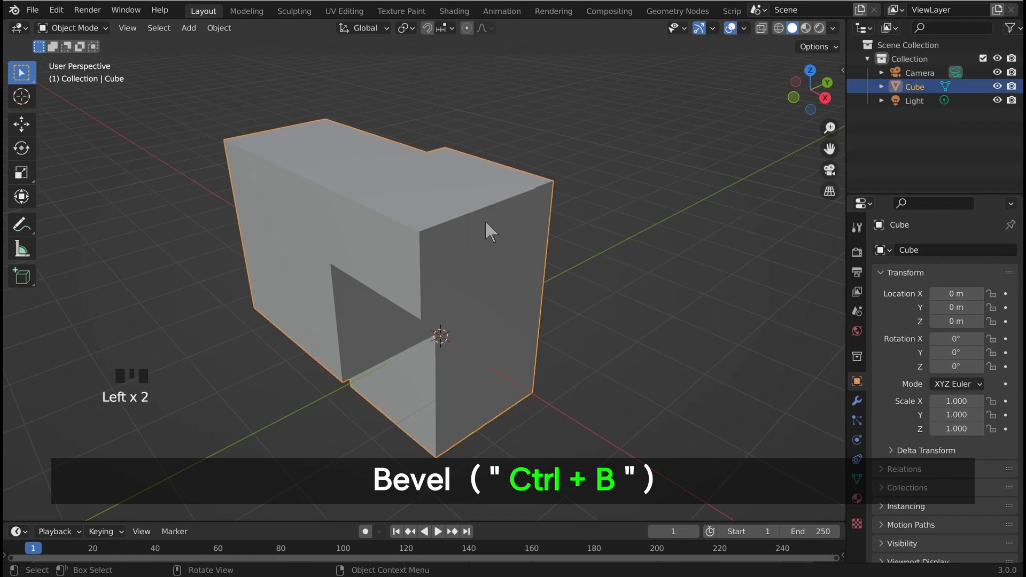
{"action": "key", "text": "x"}
{"action": "left_click", "coordinate": [485, 220]}
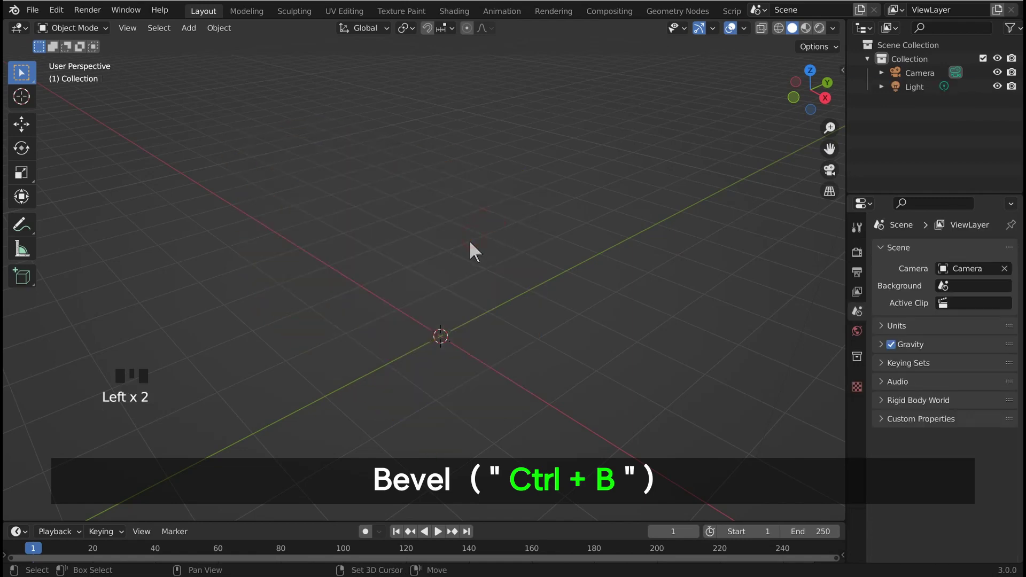
Step: Add a new mesh cube at the scene origin
{"action": "key", "text": "shift+a"}
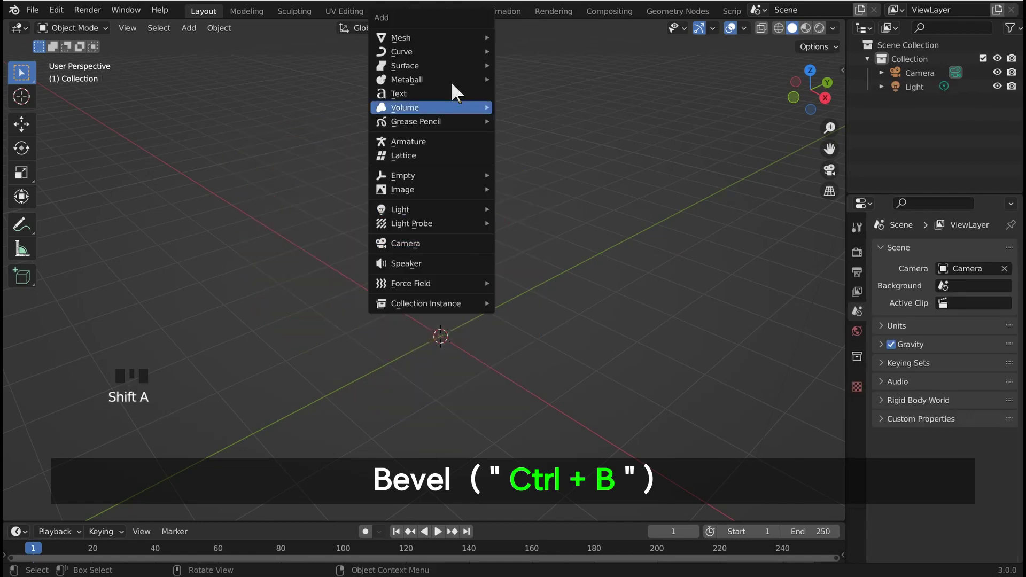
{"action": "mouse_move", "coordinate": [443, 38]}
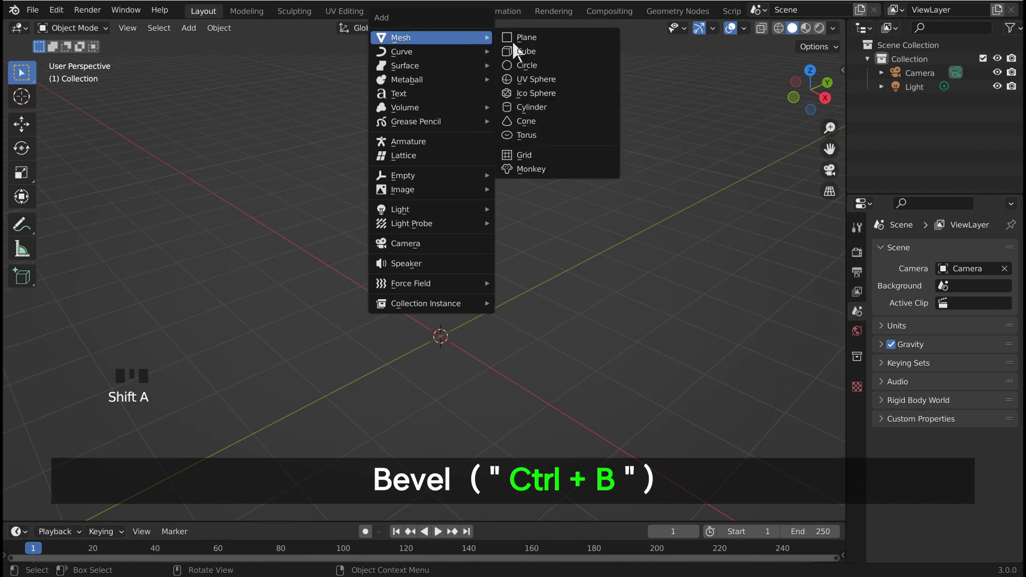
{"action": "left_click", "coordinate": [525, 52]}
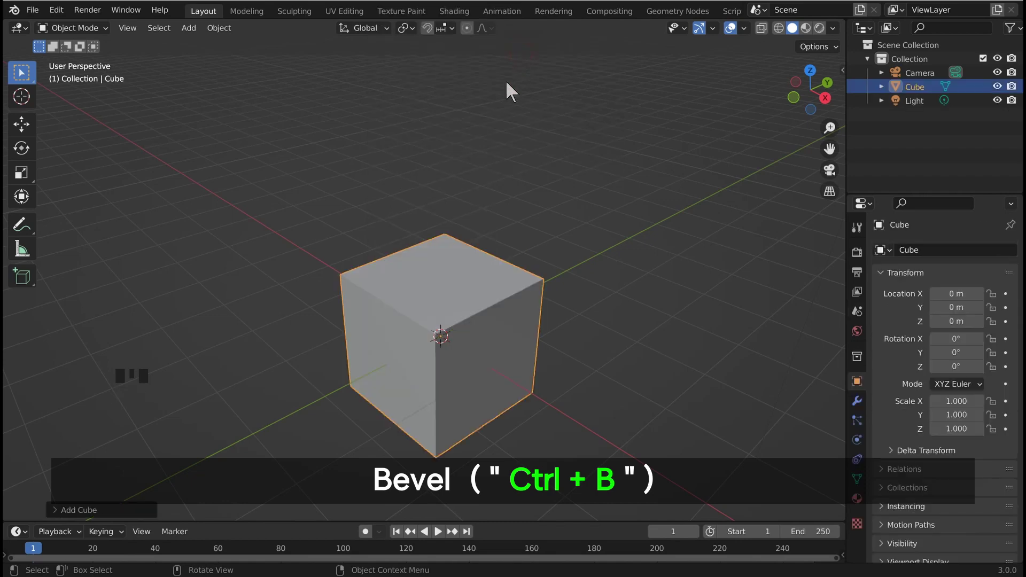
{"action": "middle_click_drag", "start_coordinate": [448, 293], "coordinate": [459, 229], "text": "shift"}
{"action": "scroll", "coordinate": [467, 238], "scroll_direction": "up", "scroll_amount": 2}
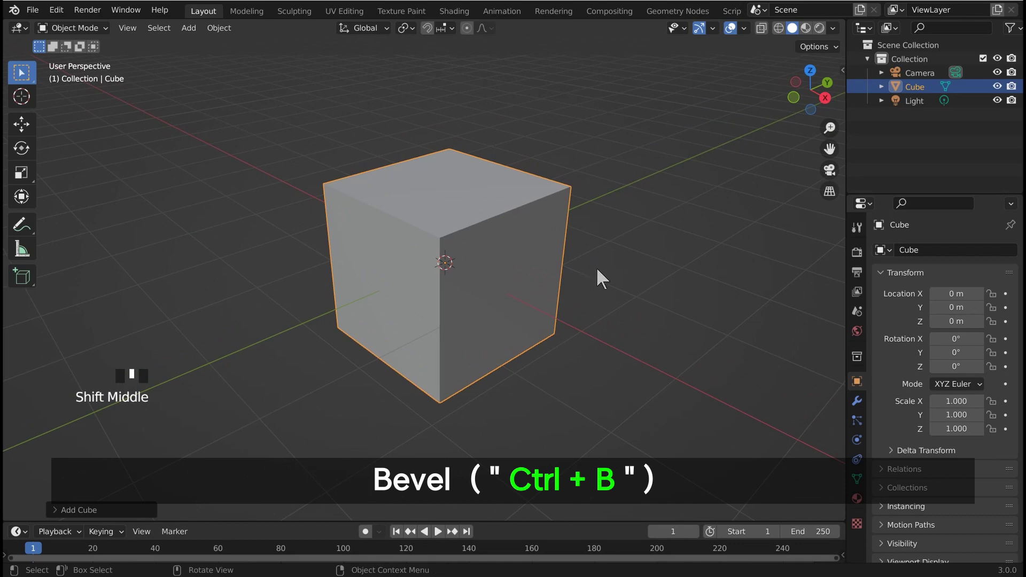
Step: Bevel all edges of the cube in Edit Mode with 3 segments and a width of about 0.15 m
{"action": "double_click", "coordinate": [476, 225]}
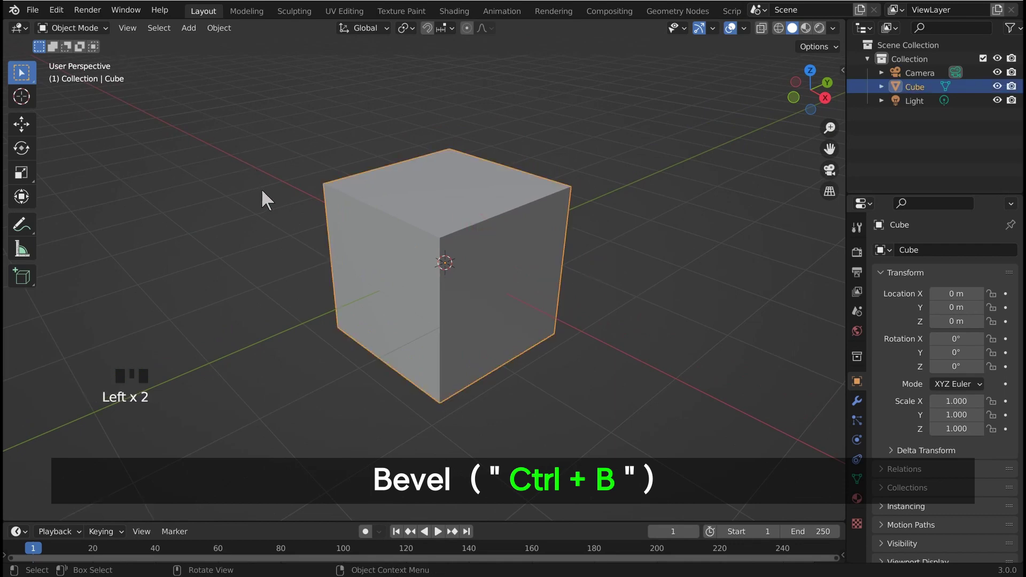
{"action": "key", "text": "Tab"}
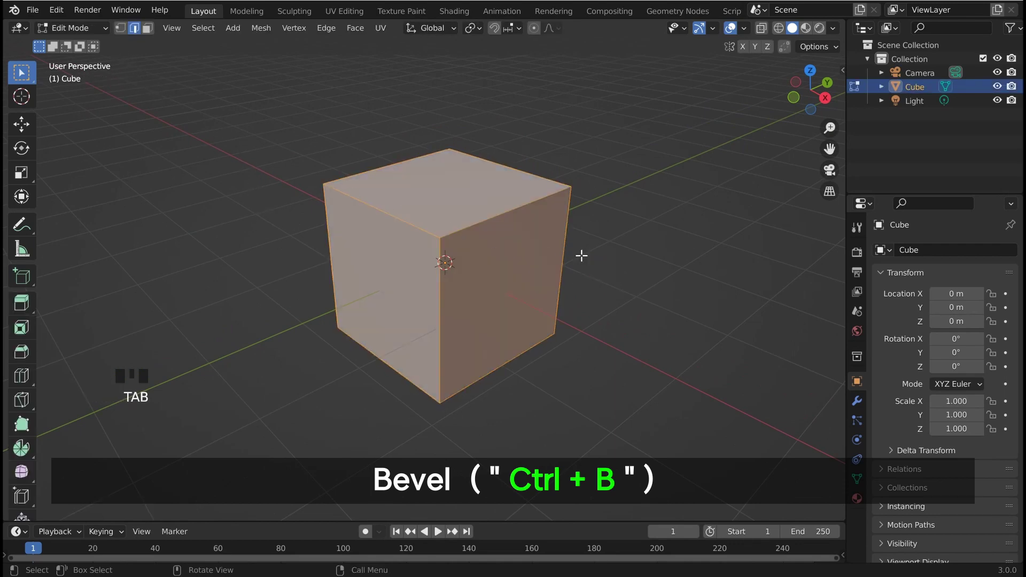
{"action": "key", "text": "ctrl+b"}
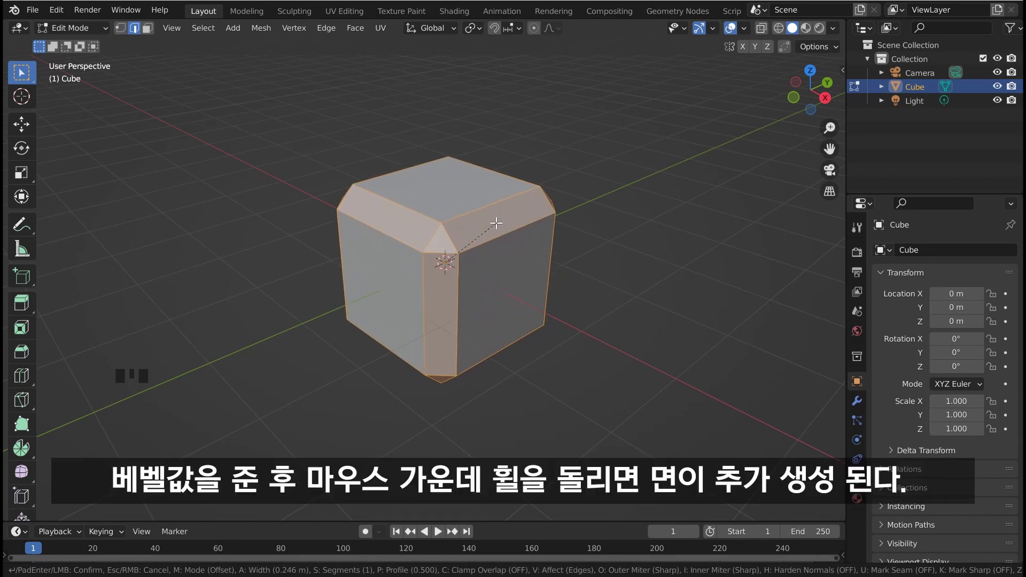
{"action": "scroll", "coordinate": [497, 223], "scroll_direction": "up", "scroll_amount": 9}
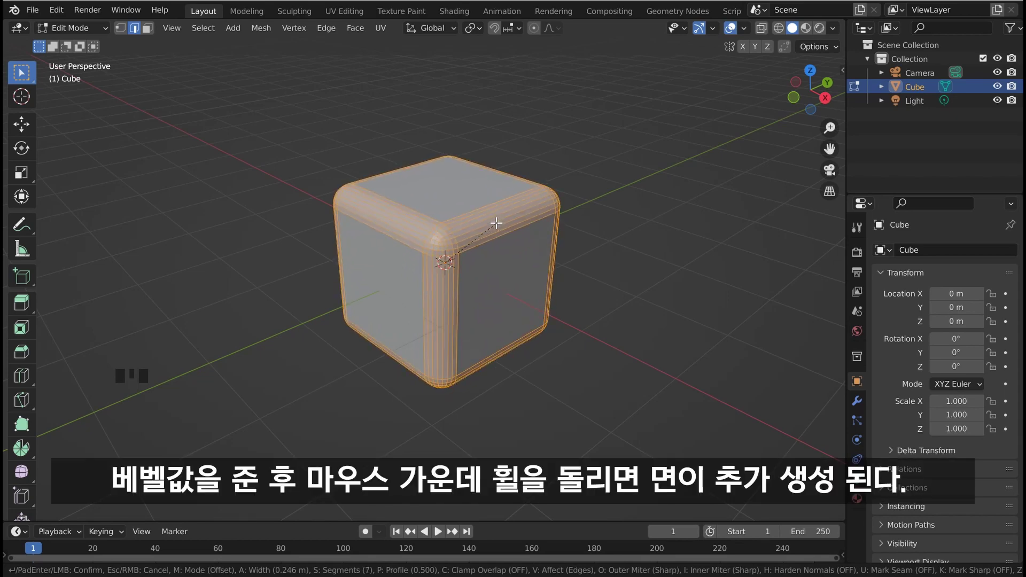
{"action": "scroll", "coordinate": [496, 222], "scroll_direction": "up", "scroll_amount": 3}
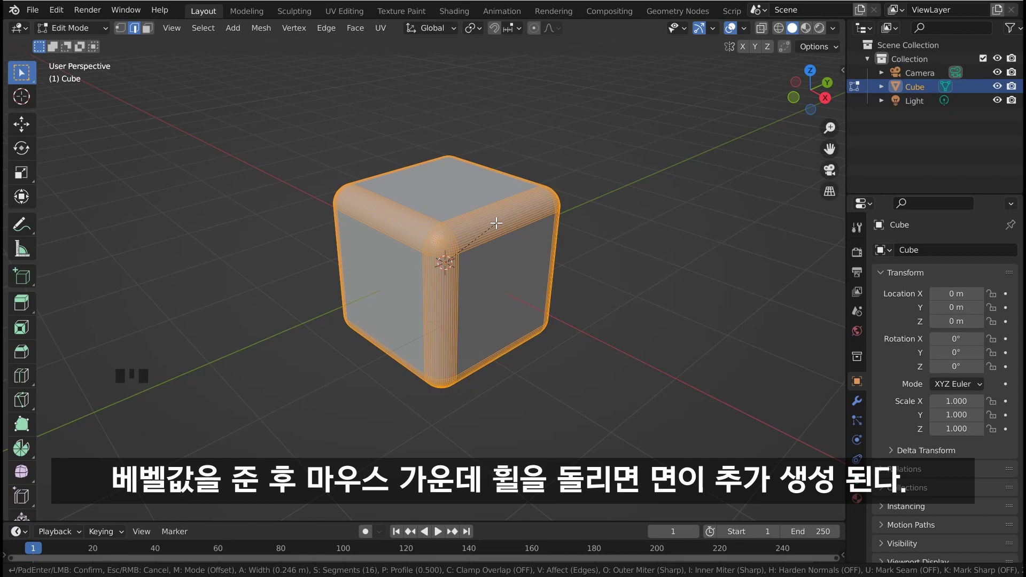
{"action": "scroll", "coordinate": [497, 223], "scroll_direction": "down", "scroll_amount": 11}
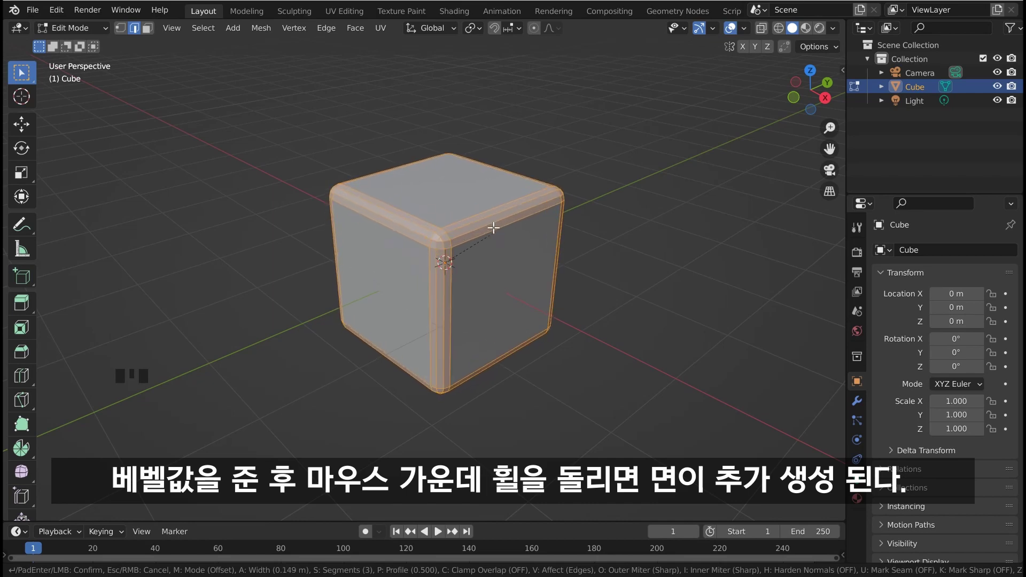
{"action": "left_click", "coordinate": [493, 227]}
Step: Return to Object Mode and examine the beveled cube, both selected and deselected
{"action": "key", "text": "Tab"}
{"action": "left_click", "coordinate": [590, 250]}
{"action": "left_click", "coordinate": [499, 231]}
{"action": "middle_click_drag", "start_coordinate": [484, 230], "coordinate": [391, 221], "text": "shift"}
{"action": "scroll", "coordinate": [382, 213], "scroll_direction": "down", "scroll_amount": 1, "text": "shift"}
{"action": "scroll", "coordinate": [395, 213], "scroll_direction": "down", "scroll_amount": 2}
{"action": "left_click", "coordinate": [482, 255]}
{"action": "left_click", "coordinate": [398, 246]}
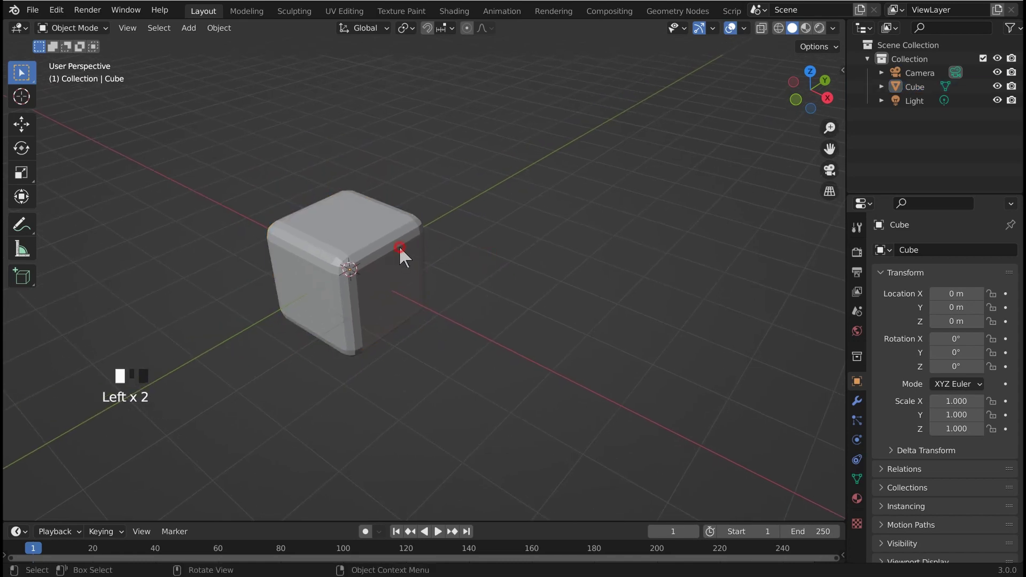
{"action": "middle_click_drag", "start_coordinate": [430, 255], "coordinate": [359, 229], "text": "shift"}
{"action": "left_click", "coordinate": [460, 258]}
{"action": "left_click", "coordinate": [342, 224]}
{"action": "left_click", "coordinate": [412, 257]}
{"action": "left_click", "coordinate": [357, 227]}
{"action": "left_click", "coordinate": [431, 225]}
Step: Show the viewport sidebar with the item's transform values and select the beveled cube
{"action": "key", "text": "n"}
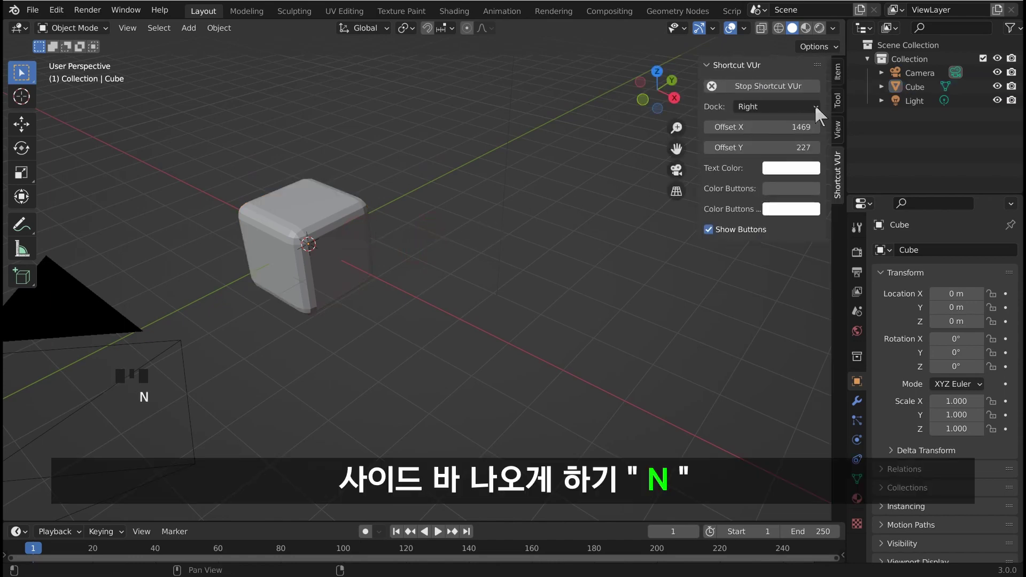
{"action": "left_click", "coordinate": [835, 68]}
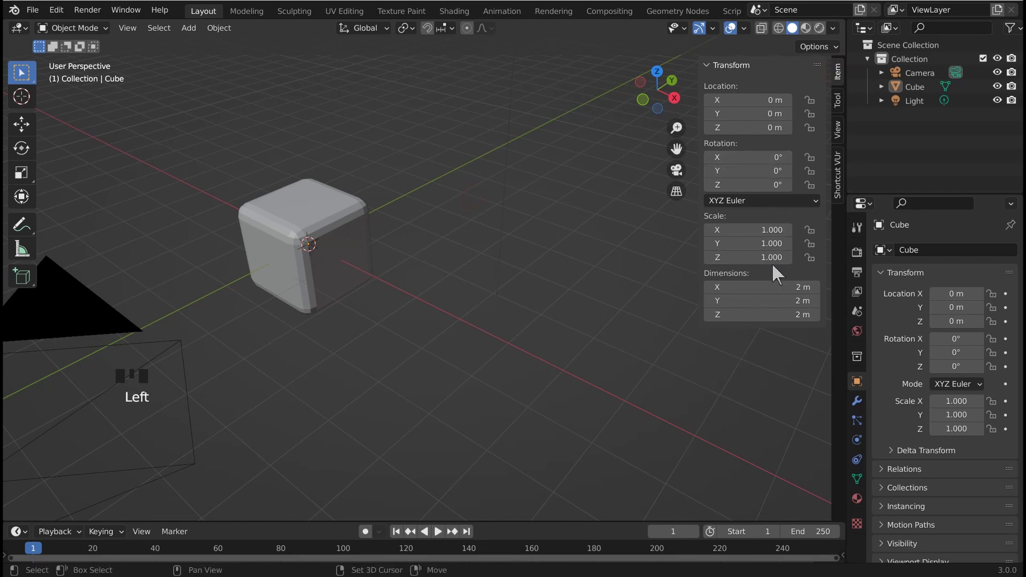
{"action": "double_click", "coordinate": [321, 238]}
Step: Add a second mesh cube and move it about 5.35 m along the X axis, clear of the beveled cube
{"action": "scroll", "coordinate": [318, 238], "scroll_direction": "down", "scroll_amount": 2}
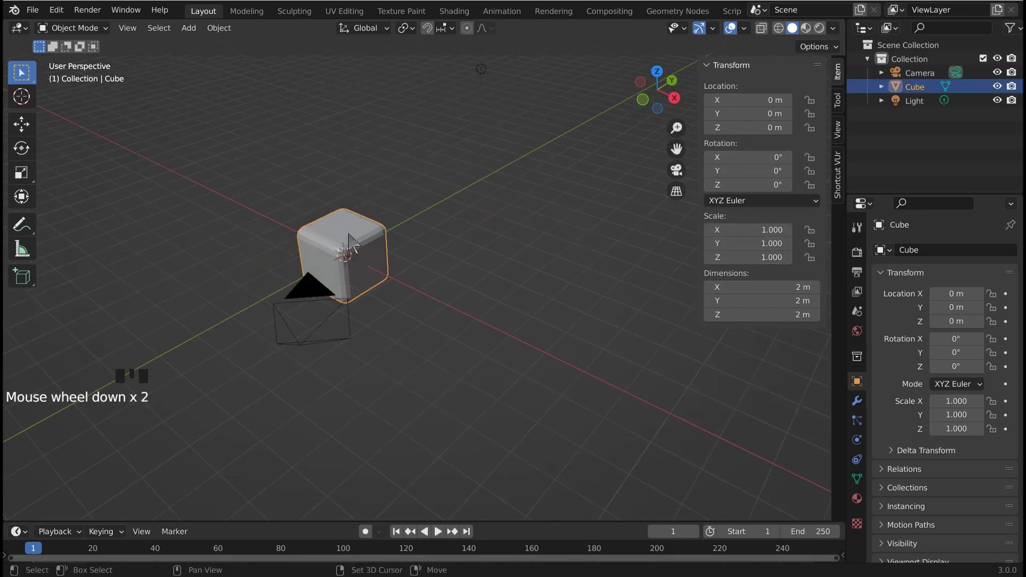
{"action": "middle_click_drag", "start_coordinate": [406, 246], "coordinate": [366, 252], "text": "shift"}
{"action": "left_click", "coordinate": [429, 281]}
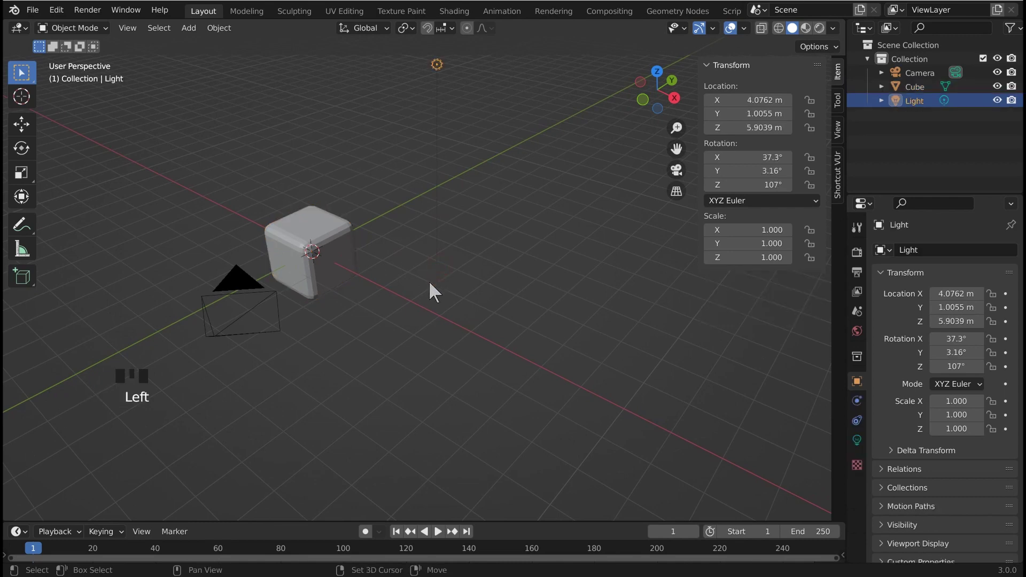
{"action": "key", "text": "shift+a"}
{"action": "mouse_move", "coordinate": [428, 281]}
{"action": "left_click", "coordinate": [486, 296]}
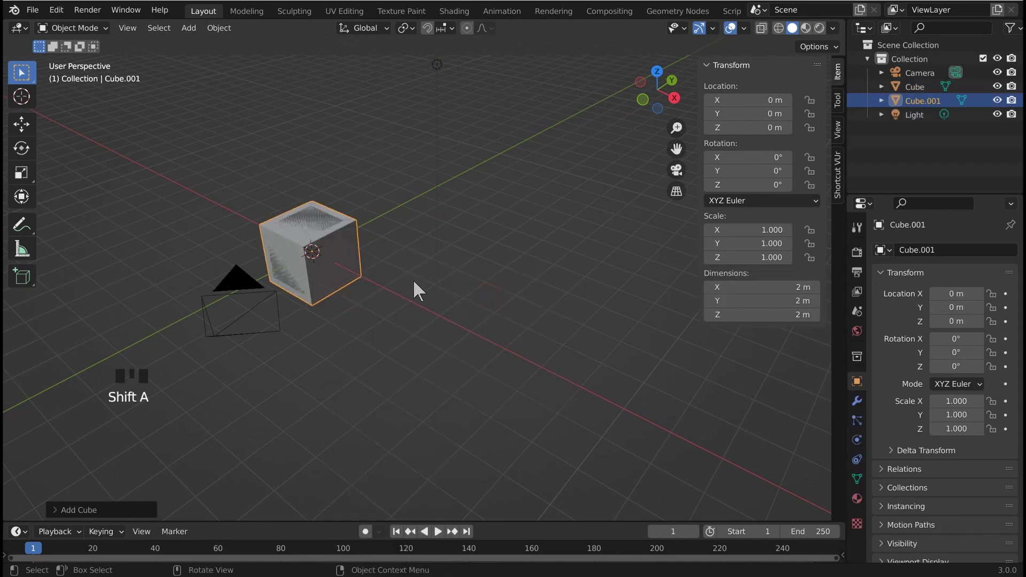
{"action": "key", "text": "g"}
{"action": "key", "text": "x"}
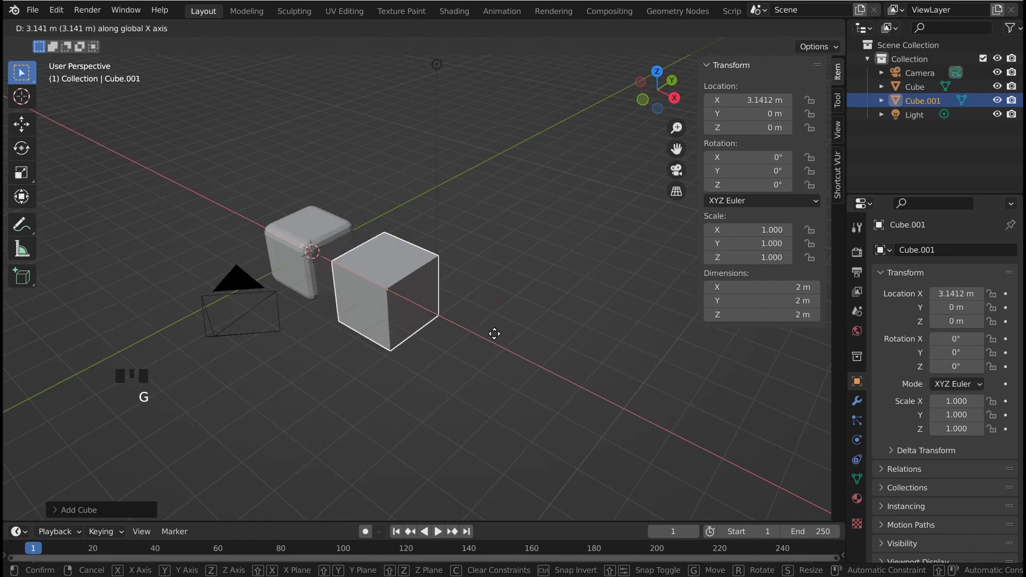
{"action": "left_click", "coordinate": [524, 345]}
{"action": "left_click", "coordinate": [471, 310]}
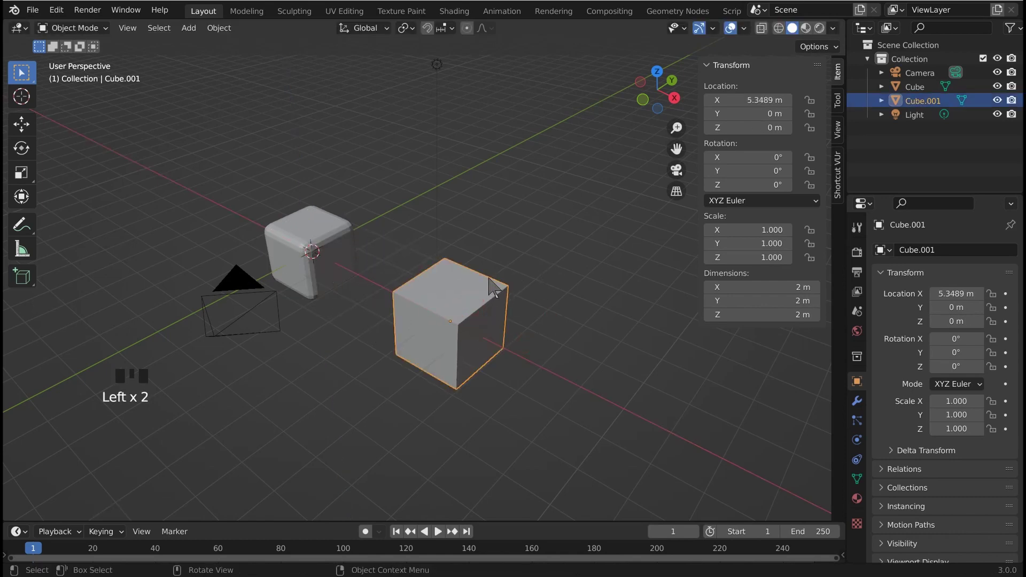
Step: Scale the second cube along Z by a factor of about 5.95 to form a tall block
{"action": "key", "text": "z"}
{"action": "left_click", "coordinate": [562, 293]}
{"action": "key", "text": "s"}
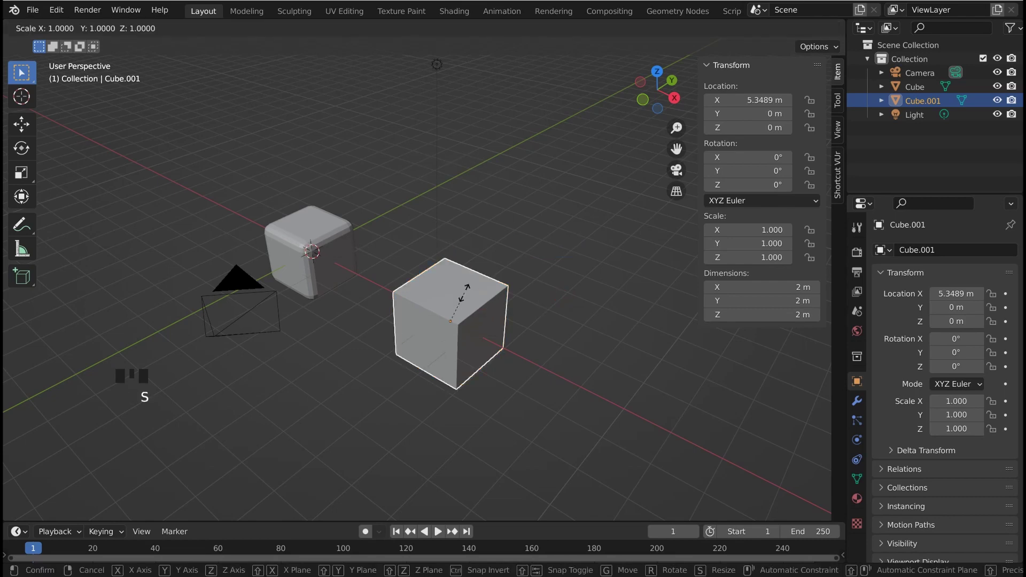
{"action": "key", "text": "z"}
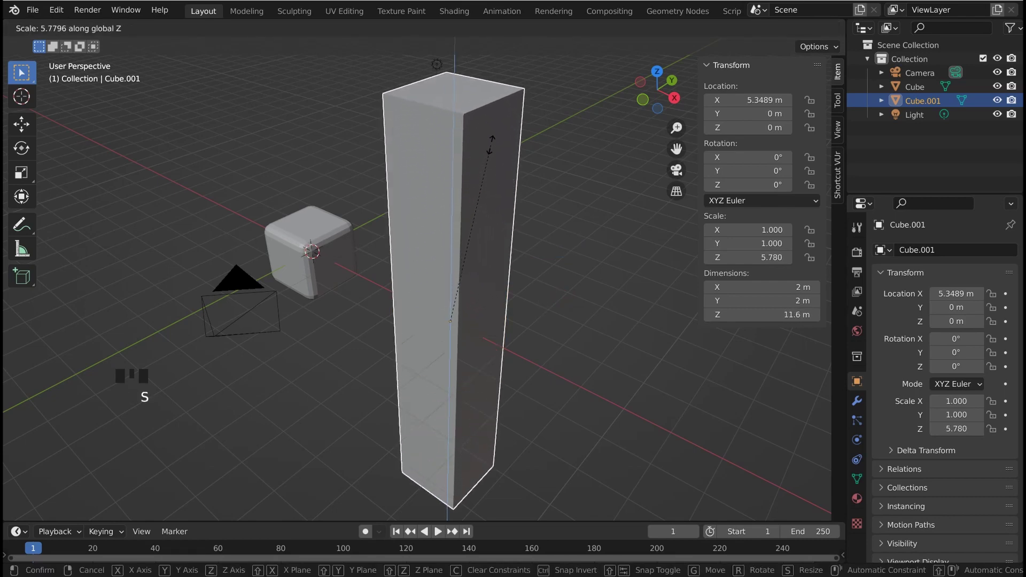
{"action": "left_click", "coordinate": [494, 152]}
{"action": "left_click", "coordinate": [498, 229]}
{"action": "left_click", "coordinate": [482, 228]}
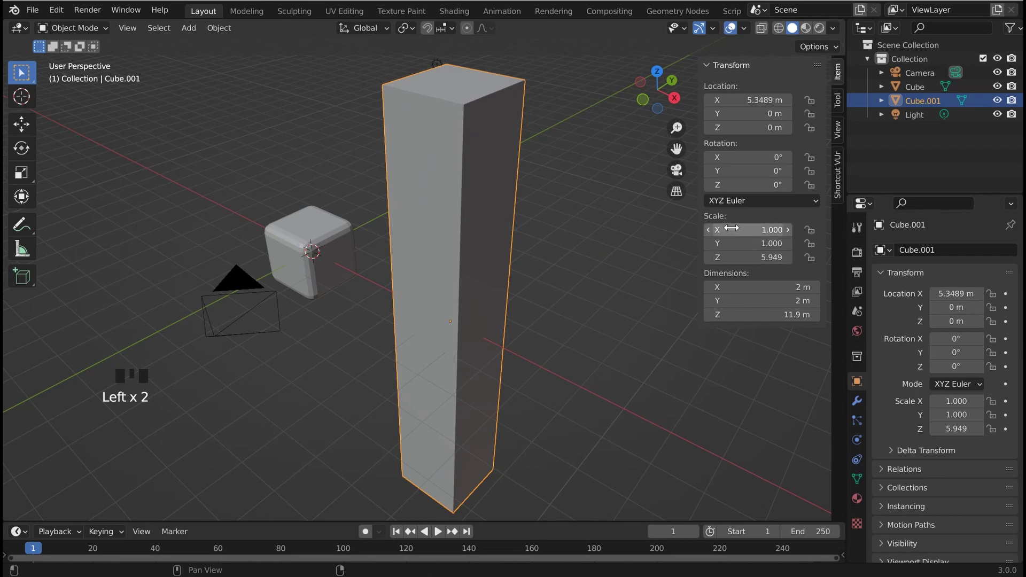
{"action": "left_click", "coordinate": [505, 252]}
{"action": "left_click", "coordinate": [477, 260]}
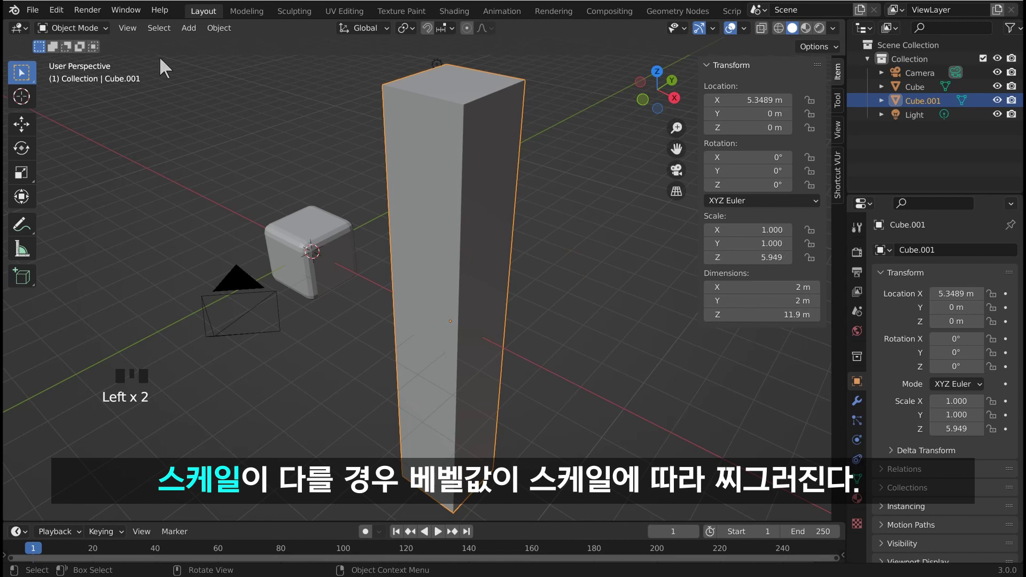
Step: Bevel all edges of the tall block in Edit Mode with 3 segments
{"action": "left_click", "coordinate": [499, 241]}
{"action": "left_click", "coordinate": [477, 235]}
{"action": "key", "text": "Tab"}
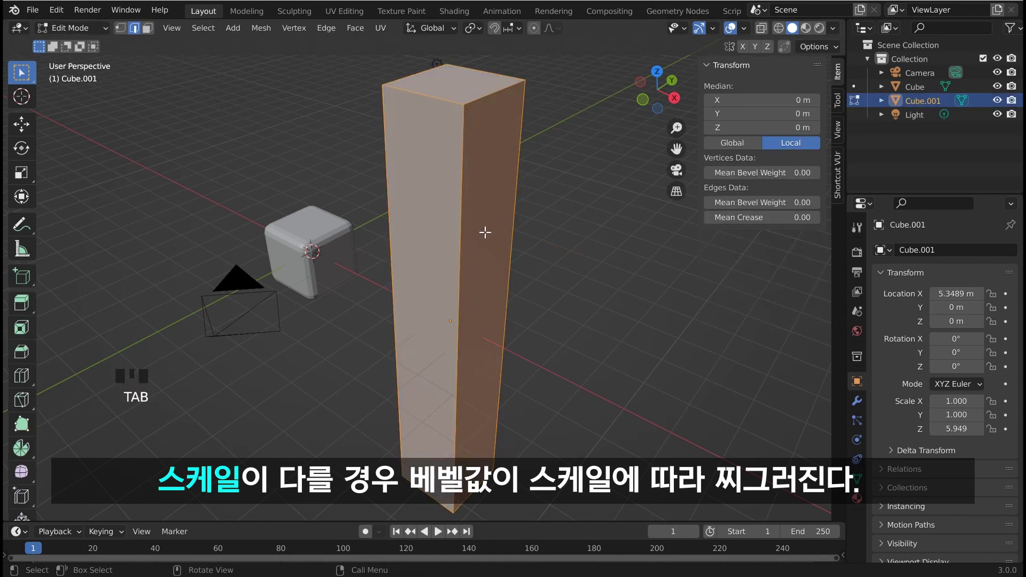
{"action": "key", "text": "ctrl+b"}
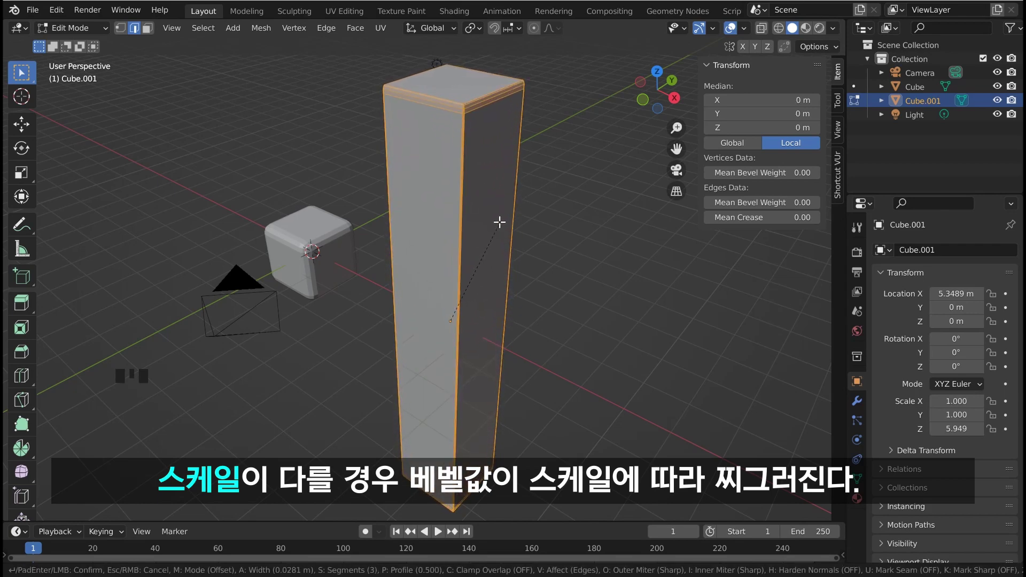
{"action": "left_click", "coordinate": [515, 209]}
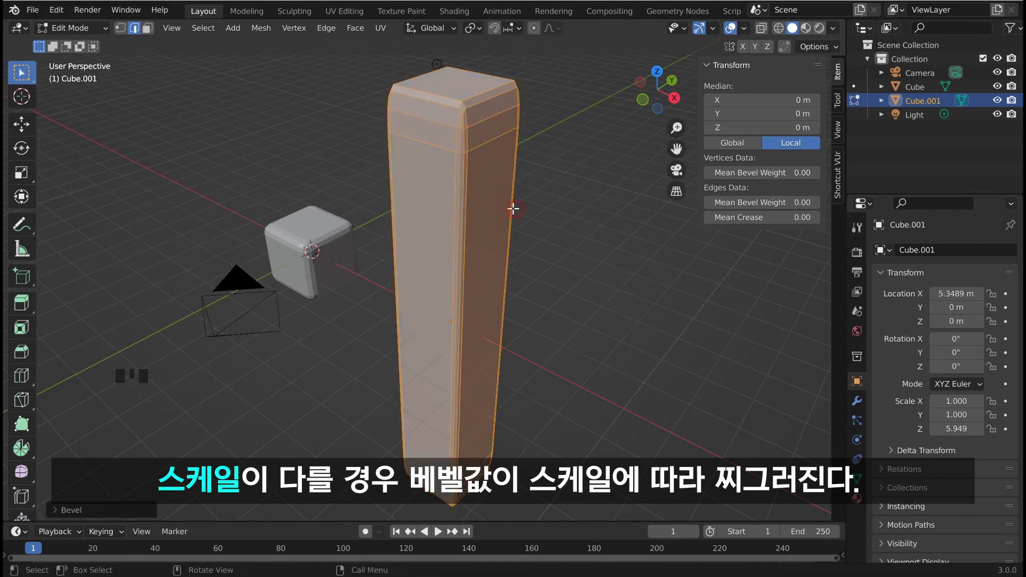
Step: Examine the tall block's bevel in Edit Mode and Object Mode, and check its scale values
{"action": "left_click", "coordinate": [561, 204]}
{"action": "middle_click_drag", "start_coordinate": [467, 127], "coordinate": [523, 185]}
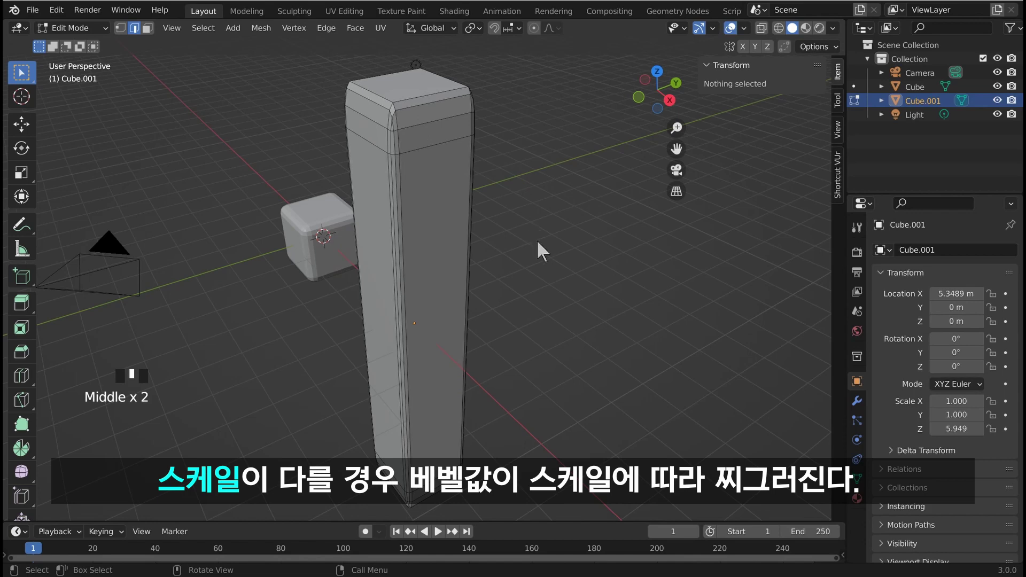
{"action": "key", "text": "Tab"}
{"action": "left_click", "coordinate": [529, 243]}
{"action": "left_click", "coordinate": [428, 204]}
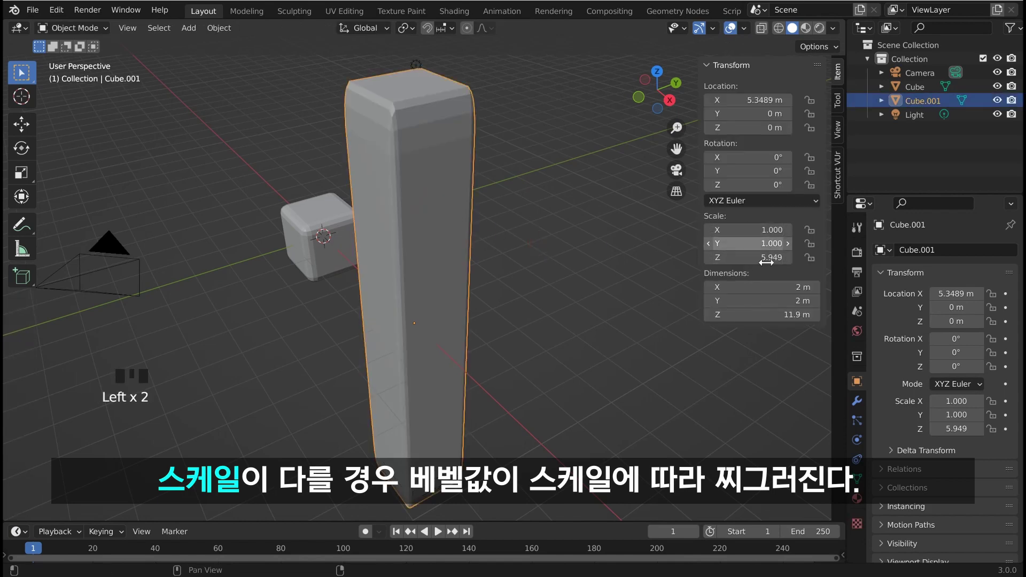
{"action": "middle_click_drag", "start_coordinate": [503, 213], "coordinate": [553, 238]}
{"action": "left_click", "coordinate": [521, 231]}
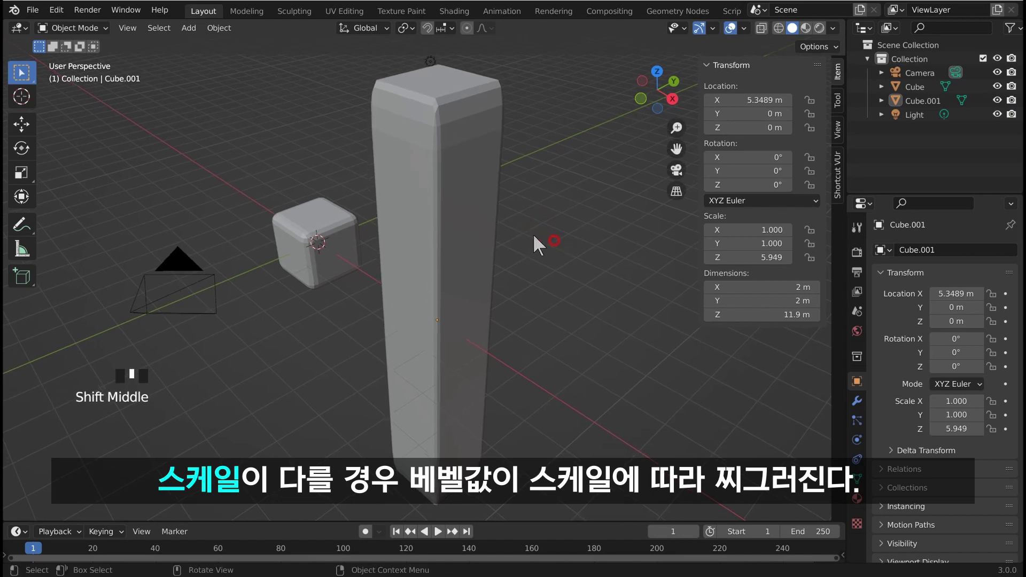
{"action": "double_click", "coordinate": [468, 220]}
{"action": "left_click", "coordinate": [573, 213]}
{"action": "left_click", "coordinate": [481, 209]}
{"action": "left_click", "coordinate": [558, 212]}
{"action": "left_click", "coordinate": [440, 200]}
{"action": "left_click", "coordinate": [445, 203]}
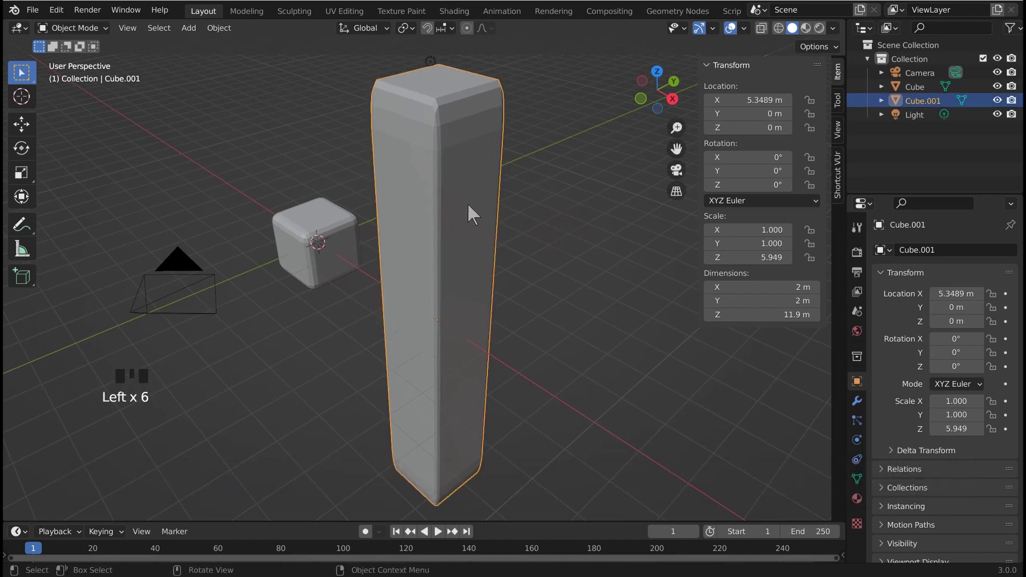
Step: Undo the tall block's three-segment bevel and return it to Object Mode
{"action": "key", "text": "ctrl+z"}
{"action": "key", "text": "ctrl+z"}
{"action": "key", "text": "ctrl+z"}
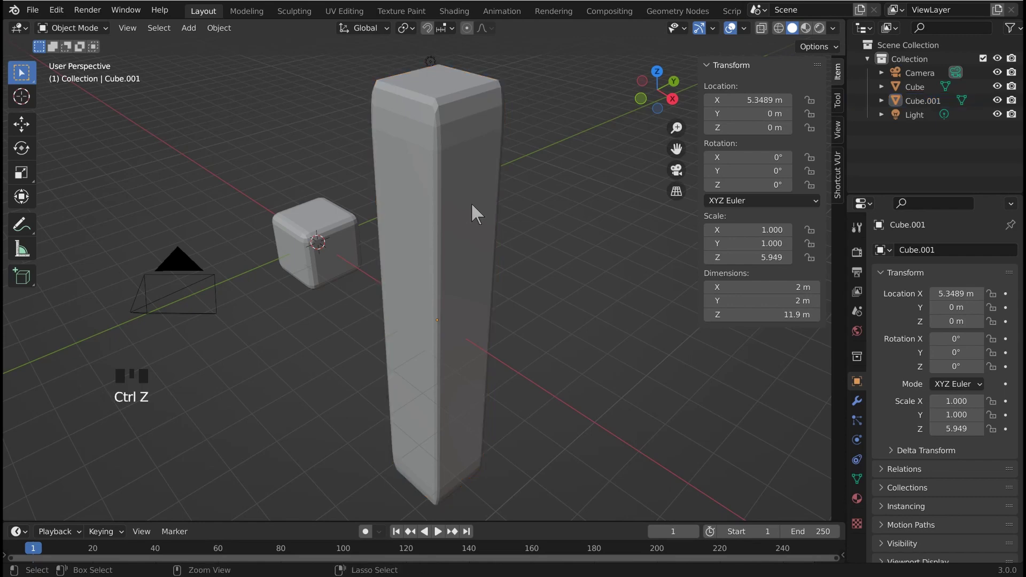
{"action": "key", "text": "ctrl+z"}
{"action": "key", "text": "ctrl+z"}
{"action": "key", "text": "ctrl+z"}
{"action": "key", "text": "ctrl+z"}
{"action": "key", "text": "ctrl+z"}
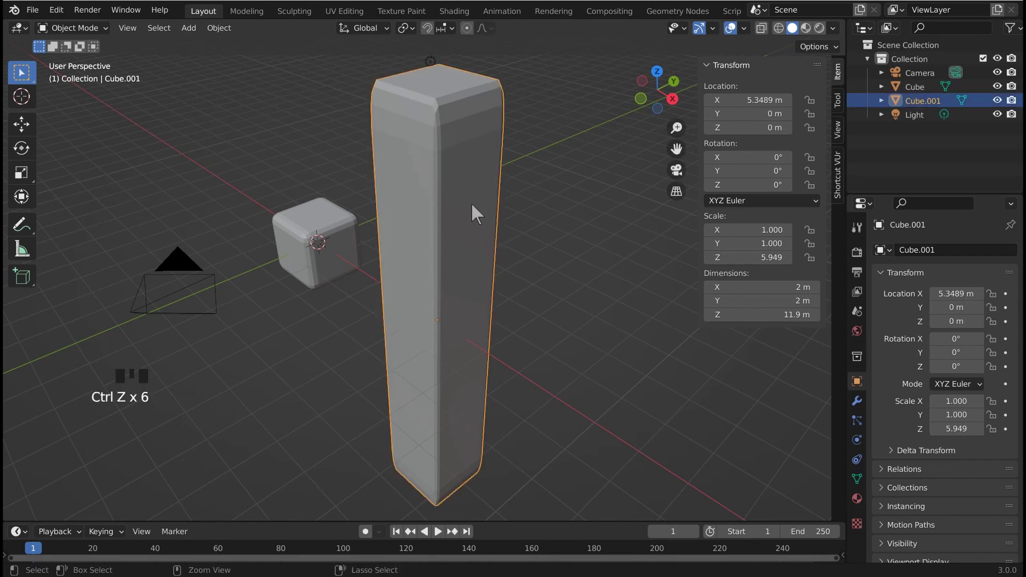
{"action": "key", "text": "ctrl+z"}
{"action": "key", "text": "ctrl+z"}
{"action": "key", "text": "ctrl+z"}
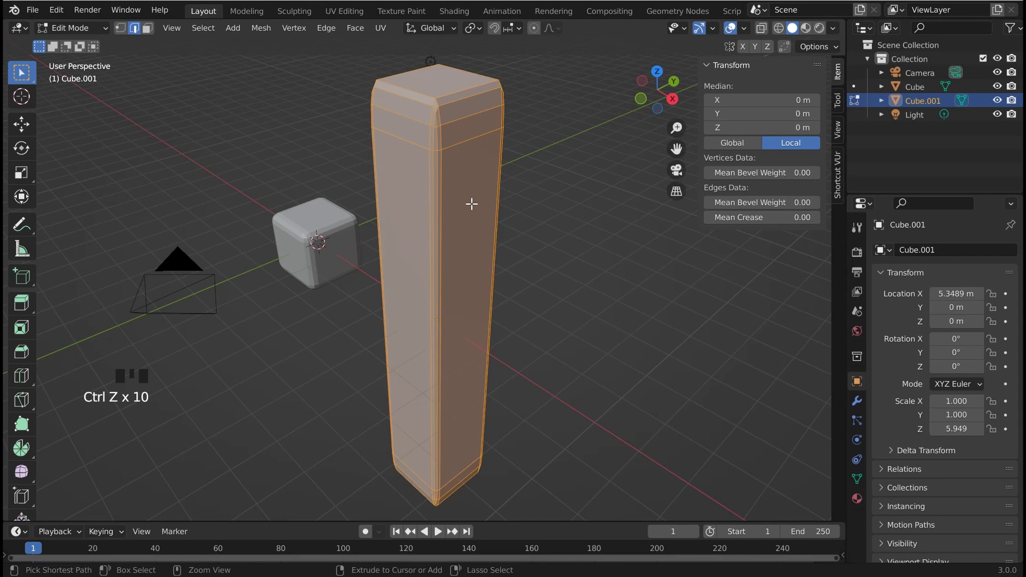
{"action": "key", "text": "ctrl+z"}
{"action": "key", "text": "ctrl+z"}
Step: Apply the unbeveled tall block's scale so that all three axes read 1.000
{"action": "left_click", "coordinate": [480, 206]}
{"action": "left_click", "coordinate": [482, 206]}
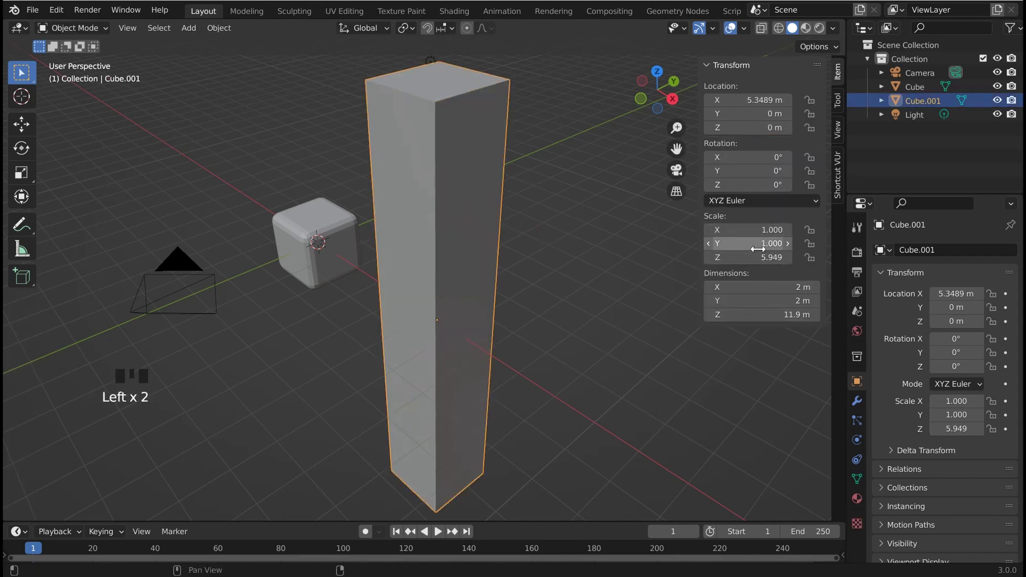
{"action": "left_click", "coordinate": [482, 209]}
{"action": "left_click", "coordinate": [482, 210]}
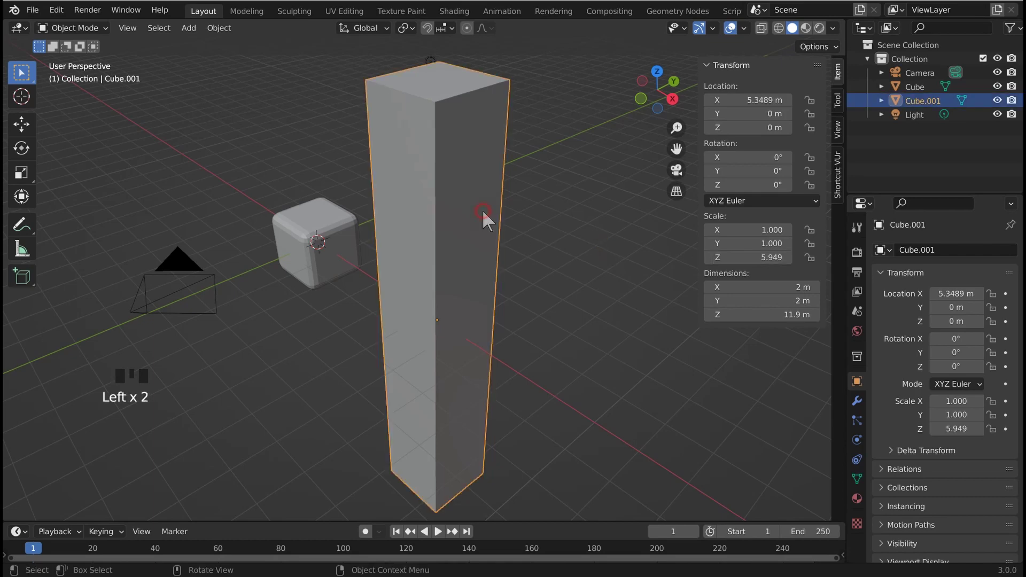
{"action": "key", "text": "ctrl+a"}
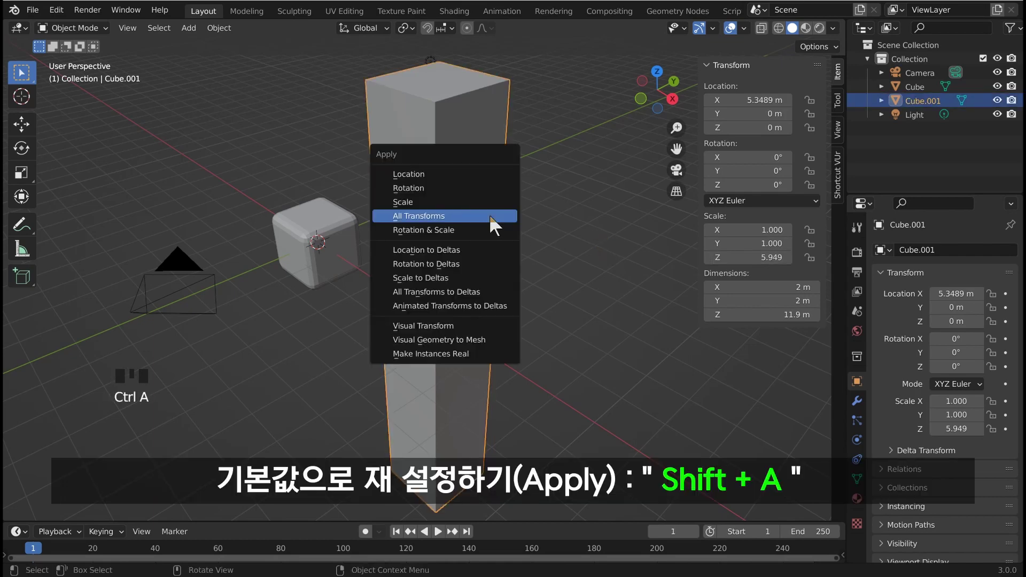
{"action": "left_click", "coordinate": [415, 201]}
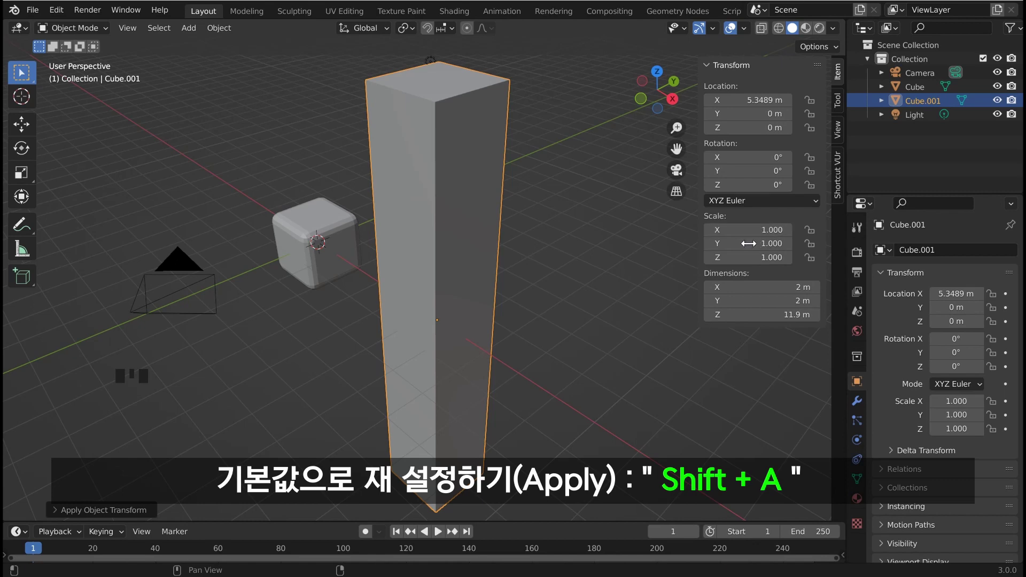
{"action": "left_click", "coordinate": [576, 251]}
{"action": "left_click", "coordinate": [473, 234]}
{"action": "left_click", "coordinate": [588, 254]}
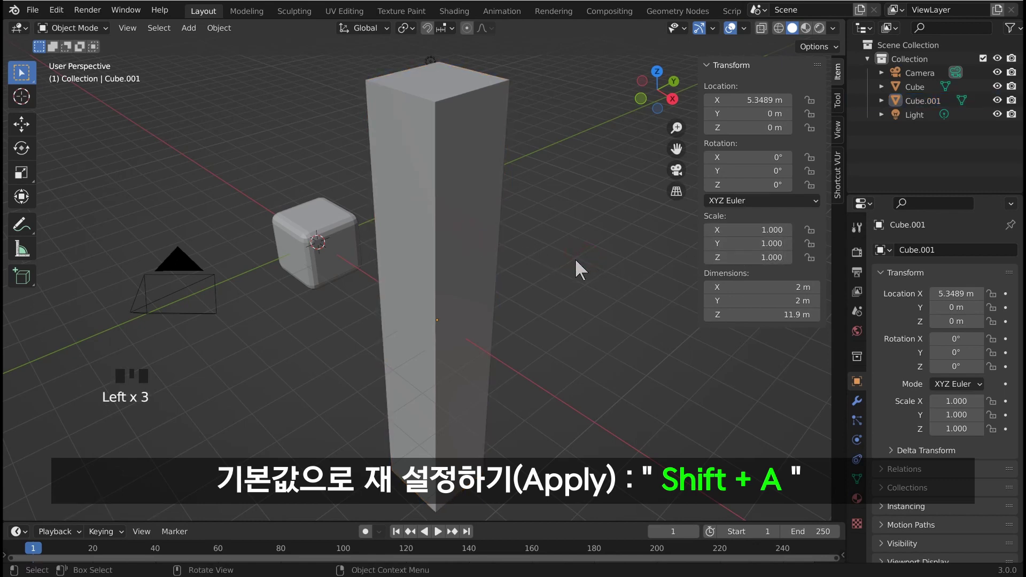
Step: Bevel all edges of the tall block in Edit Mode with 3 segments and a width of about 0.4 m
{"action": "left_click", "coordinate": [418, 222]}
{"action": "left_click", "coordinate": [446, 217]}
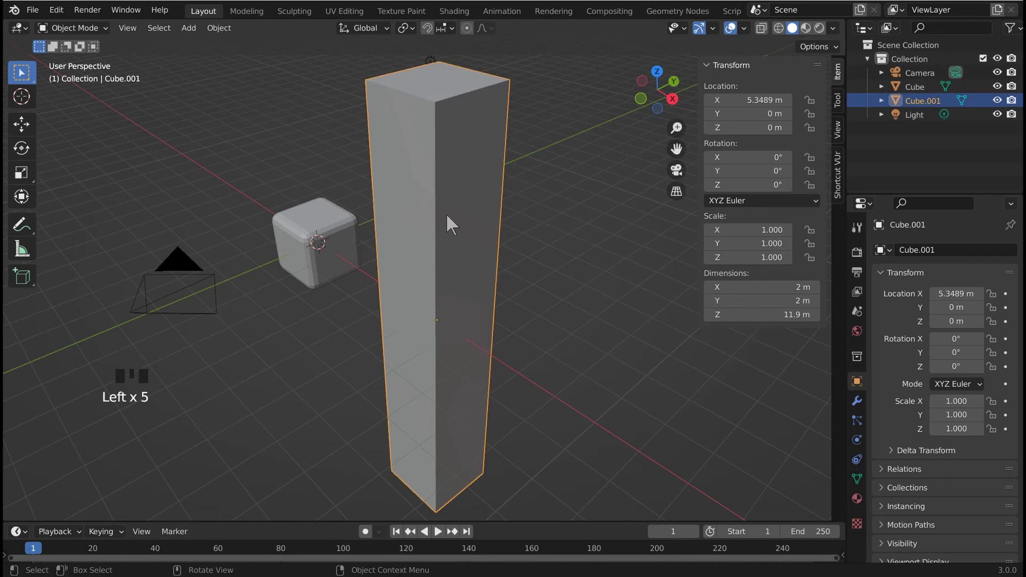
{"action": "key", "text": "Tab"}
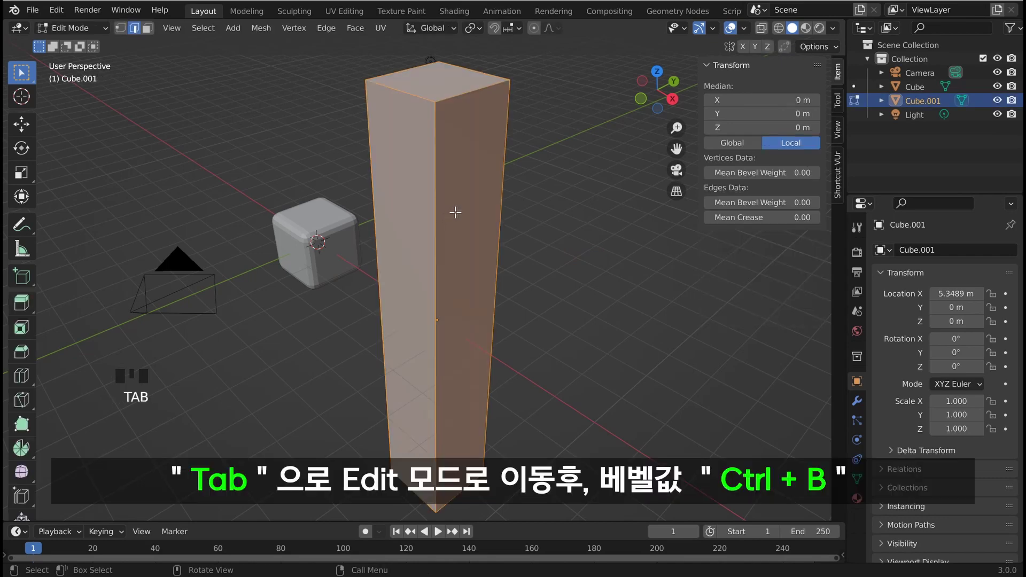
{"action": "key", "text": "ctrl+b"}
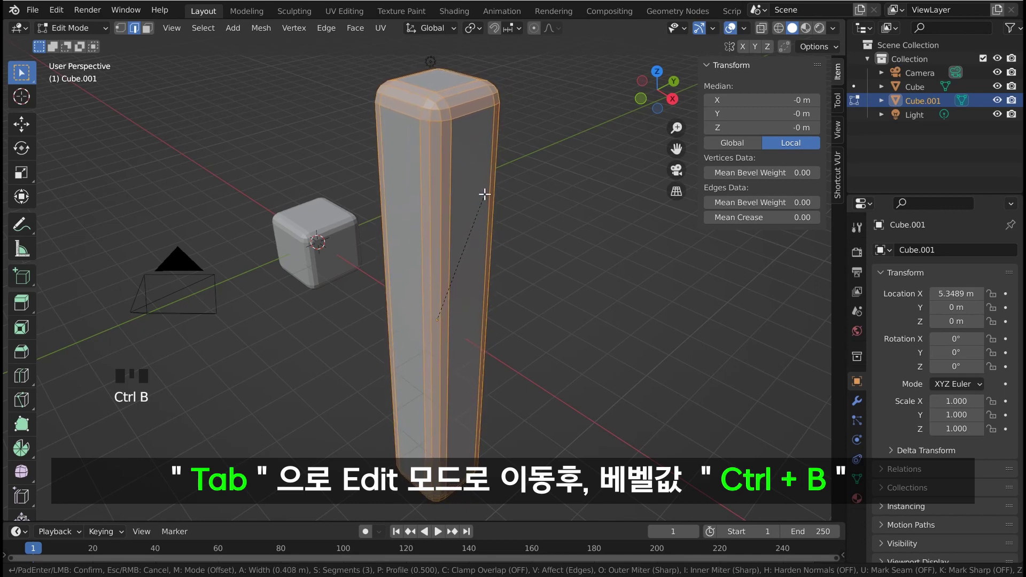
{"action": "left_click", "coordinate": [480, 198]}
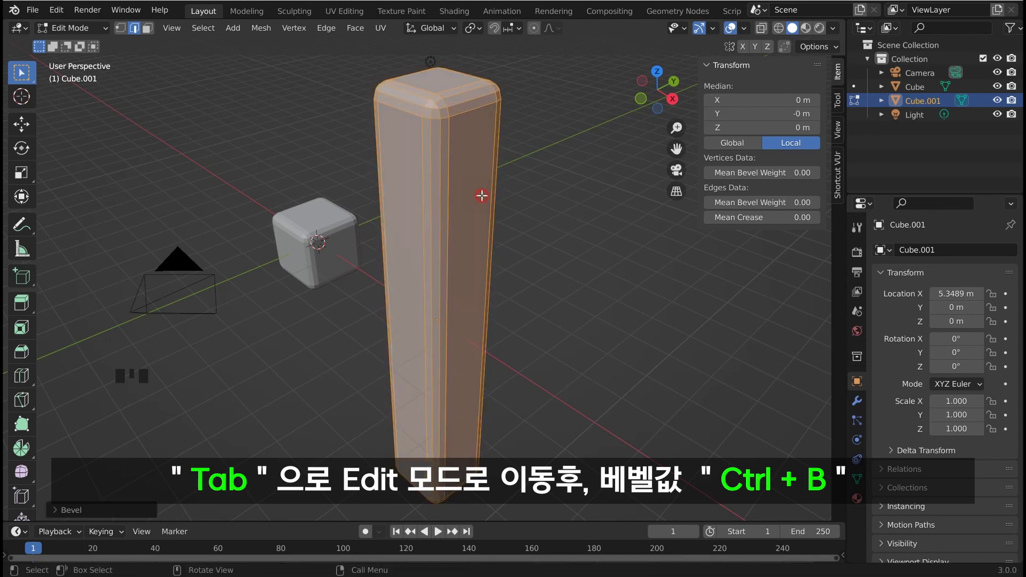
Step: Examine the tall block's new bevel from several angles in Edit Mode and Object Mode
{"action": "left_click", "coordinate": [533, 200]}
{"action": "middle_click_drag", "start_coordinate": [526, 215], "coordinate": [432, 229], "text": "shift"}
{"action": "scroll", "coordinate": [521, 229], "scroll_direction": "down", "scroll_amount": 1}
{"action": "left_click", "coordinate": [474, 202]}
{"action": "middle_click_drag", "start_coordinate": [474, 202], "coordinate": [543, 222]}
{"action": "scroll", "coordinate": [560, 221], "scroll_direction": "down", "scroll_amount": 1}
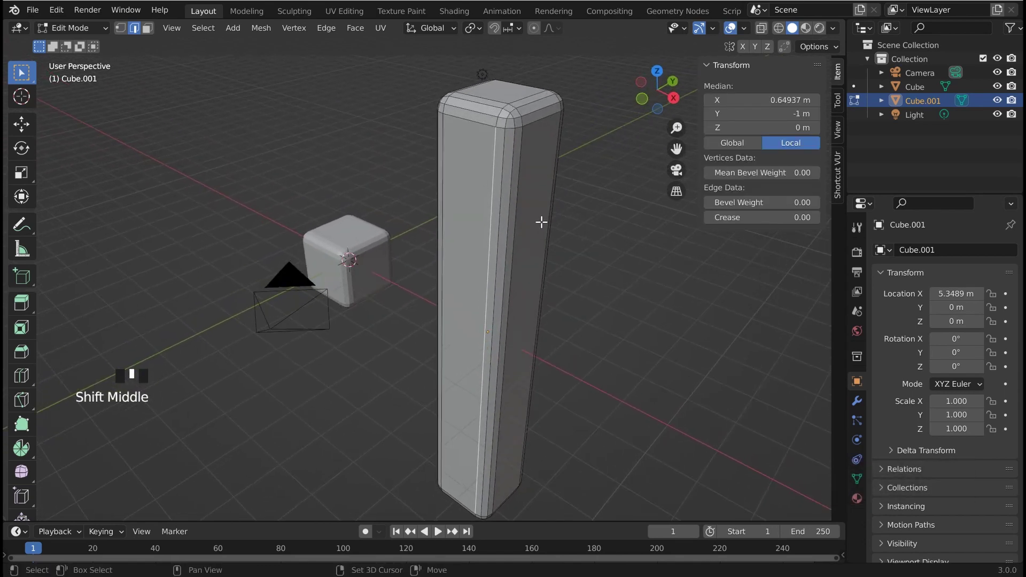
{"action": "scroll", "coordinate": [380, 212], "scroll_direction": "up", "scroll_amount": 1}
{"action": "key", "text": "Tab"}
{"action": "left_click", "coordinate": [380, 217]}
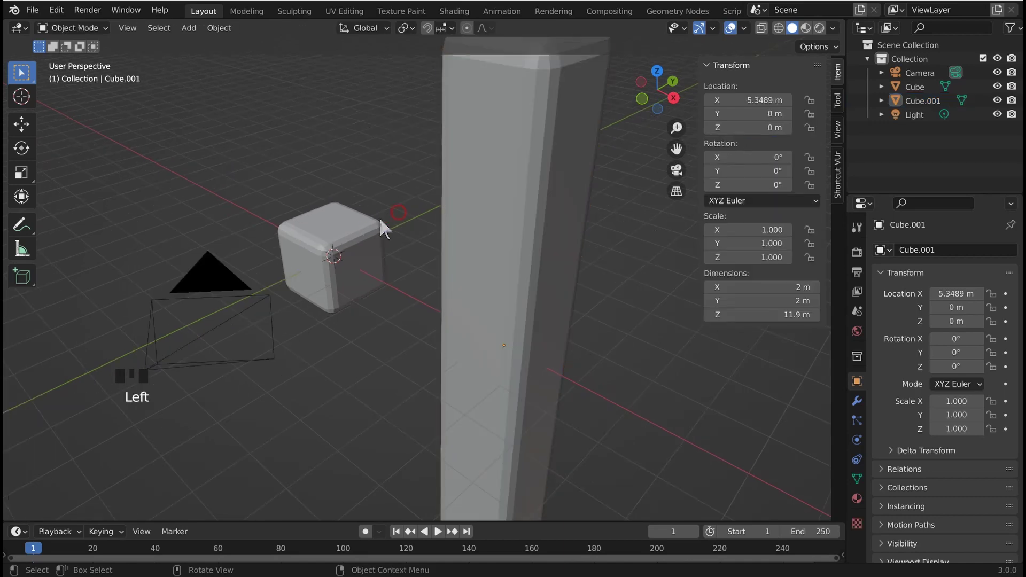
Step: Add one horizontal loop cut around the small beveled cube, slid to about 0.135 m above its middle
{"action": "left_click", "coordinate": [366, 229]}
{"action": "scroll", "coordinate": [363, 223], "scroll_direction": "up", "scroll_amount": 1}
{"action": "middle_click_drag", "start_coordinate": [392, 229], "coordinate": [414, 242]}
{"action": "key", "text": "Tab"}
{"action": "scroll", "coordinate": [391, 216], "scroll_direction": "up", "scroll_amount": 2}
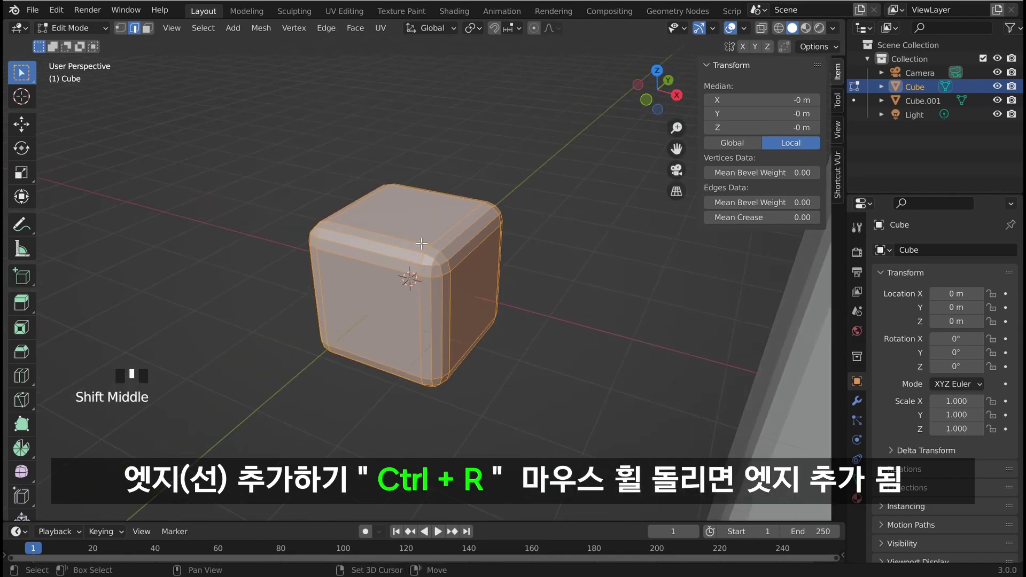
{"action": "key", "text": "ctrl+r"}
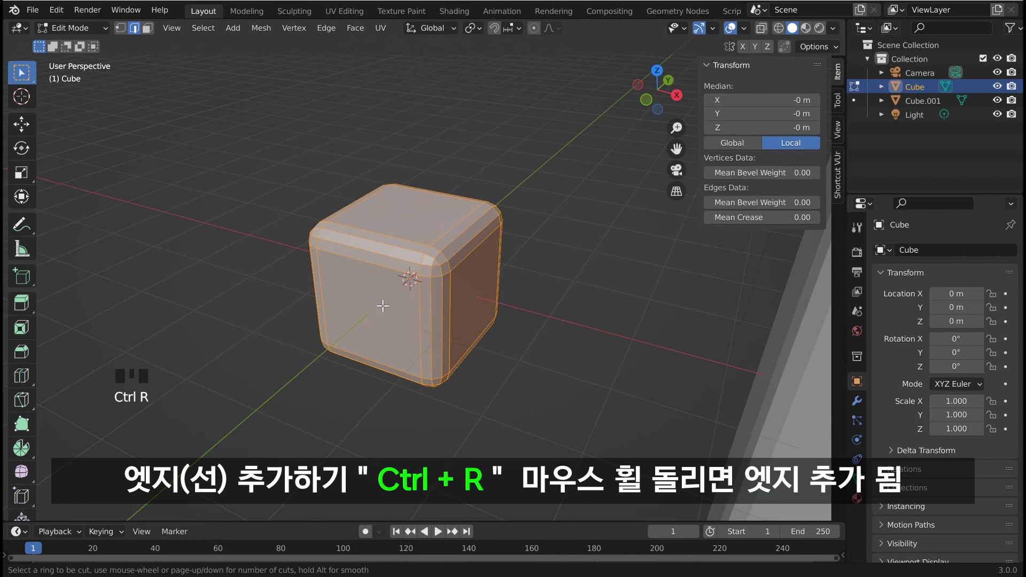
{"action": "left_click", "coordinate": [424, 313]}
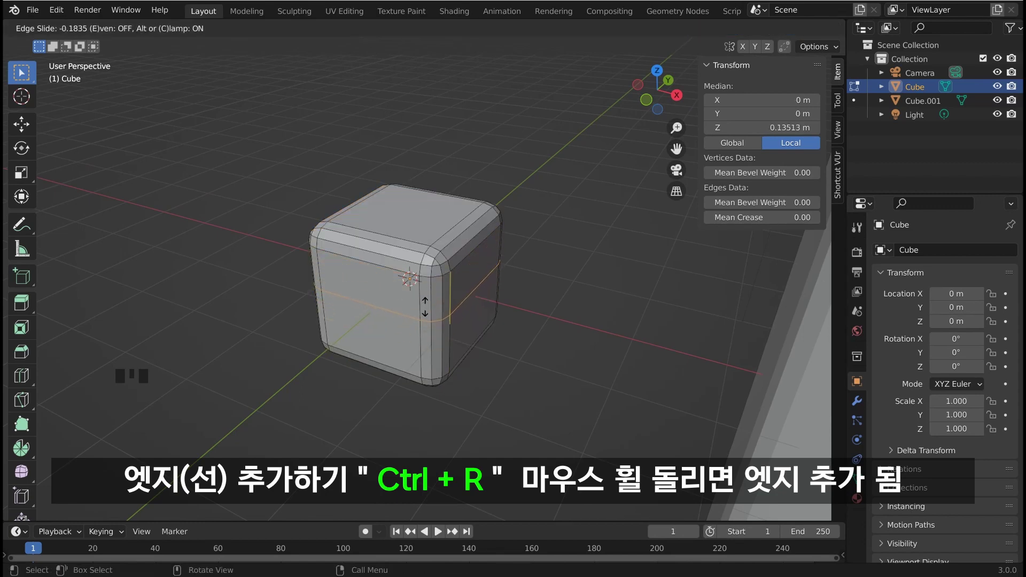
{"action": "left_click", "coordinate": [425, 306]}
Step: Add five loop cuts across the small cube, perpendicular to the Y axis, and slide them toward its positive Y side
{"action": "key", "text": "ctrl+r"}
{"action": "scroll", "coordinate": [463, 244], "scroll_direction": "up", "scroll_amount": 3}
{"action": "scroll", "coordinate": [463, 244], "scroll_direction": "down", "scroll_amount": 3}
{"action": "scroll", "coordinate": [464, 244], "scroll_direction": "up", "scroll_amount": 7}
{"action": "scroll", "coordinate": [463, 244], "scroll_direction": "down", "scroll_amount": 3}
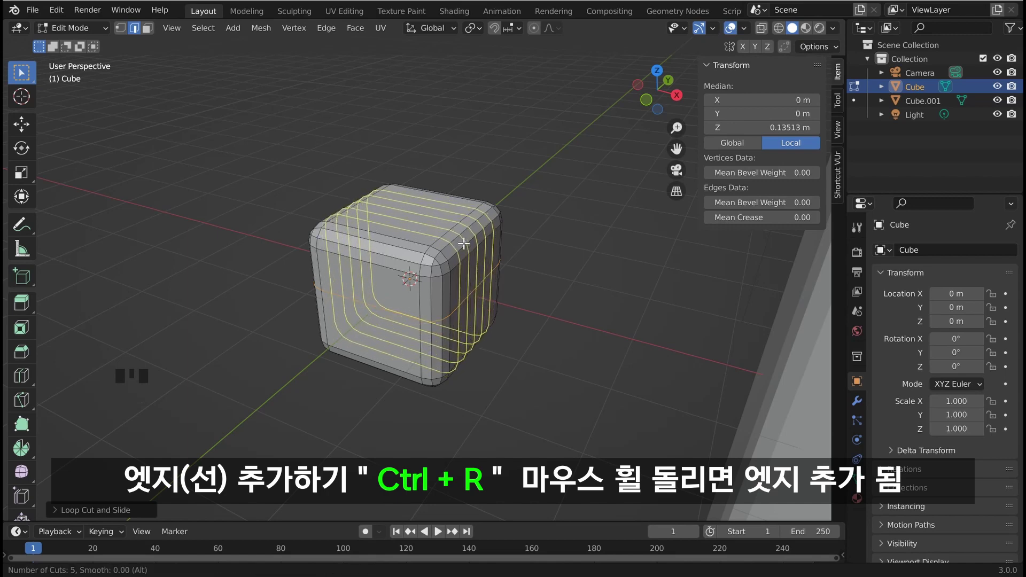
{"action": "left_click", "coordinate": [463, 244]}
{"action": "left_click", "coordinate": [504, 288]}
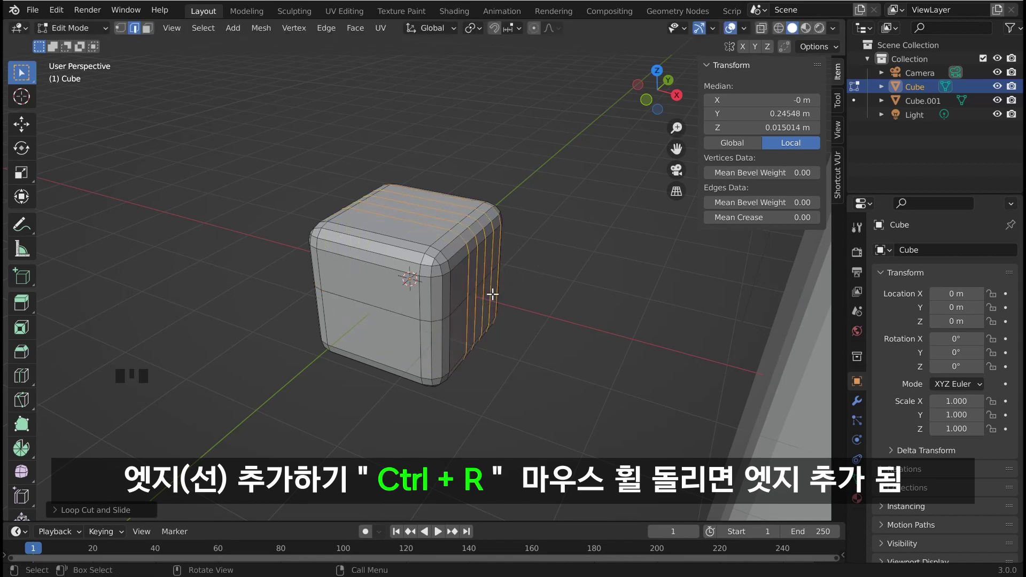
Step: Add four horizontal loop cuts between the small cube's upper bevel and its middle loop, and return to Object Mode
{"action": "key", "text": "Tab"}
{"action": "left_click", "coordinate": [438, 291]}
{"action": "key", "text": "Tab"}
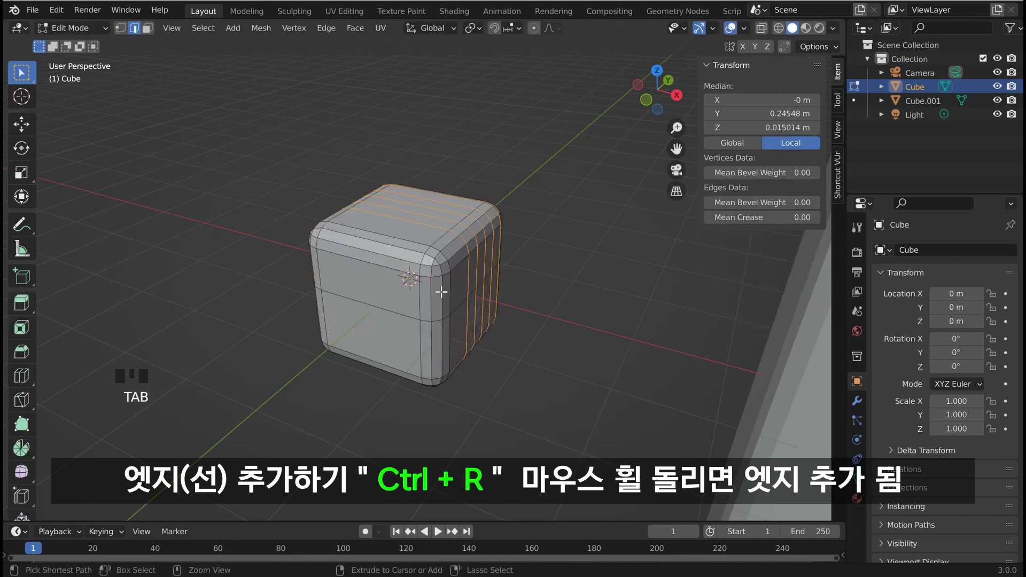
{"action": "key", "text": "ctrl+r"}
{"action": "scroll", "coordinate": [439, 291], "scroll_direction": "up", "scroll_amount": 3}
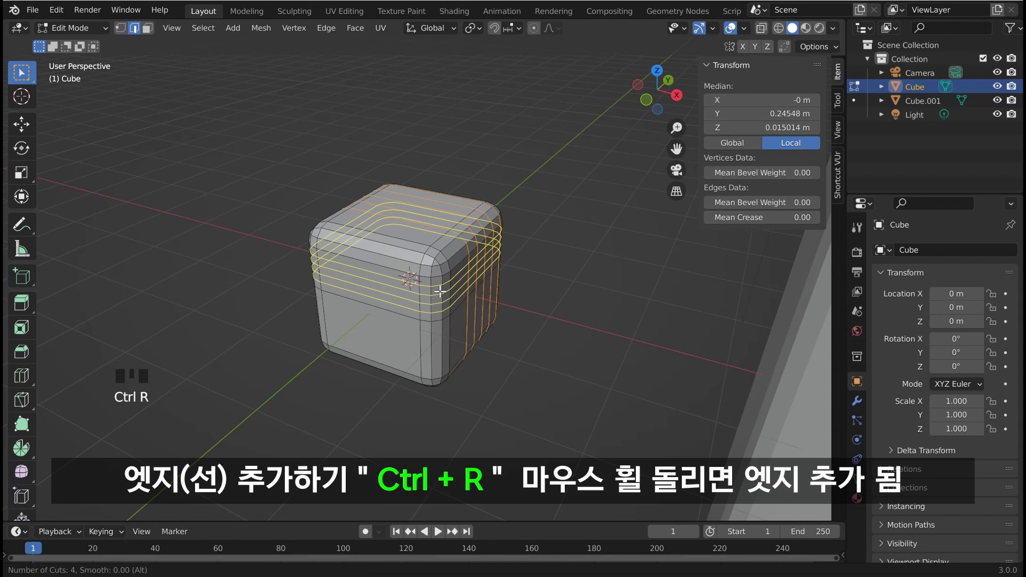
{"action": "left_click", "coordinate": [439, 291]}
{"action": "left_click", "coordinate": [449, 293]}
{"action": "key", "text": "Tab"}
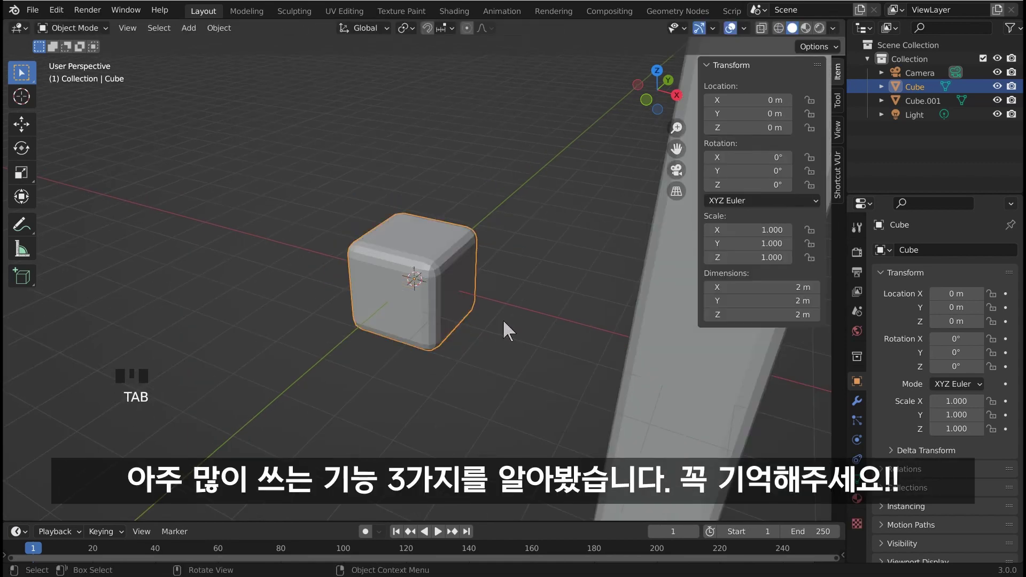
{"action": "left_click", "coordinate": [504, 320]}
{"action": "scroll", "coordinate": [500, 315], "scroll_direction": "down", "scroll_amount": 2}
{"action": "middle_click_drag", "start_coordinate": [499, 314], "coordinate": [403, 306], "text": "shift"}
{"action": "left_click", "coordinate": [404, 306]}
{"action": "scroll", "coordinate": [399, 341], "scroll_direction": "down", "scroll_amount": 1}
{"action": "middle_click_drag", "start_coordinate": [400, 341], "coordinate": [412, 334]}
{"action": "left_click", "coordinate": [433, 230]}
{"action": "left_click_drag", "start_coordinate": [284, 119], "coordinate": [597, 377]}
{"action": "left_click", "coordinate": [556, 301]}
{"action": "middle_click_drag", "start_coordinate": [556, 300], "coordinate": [614, 304], "text": "shift"}
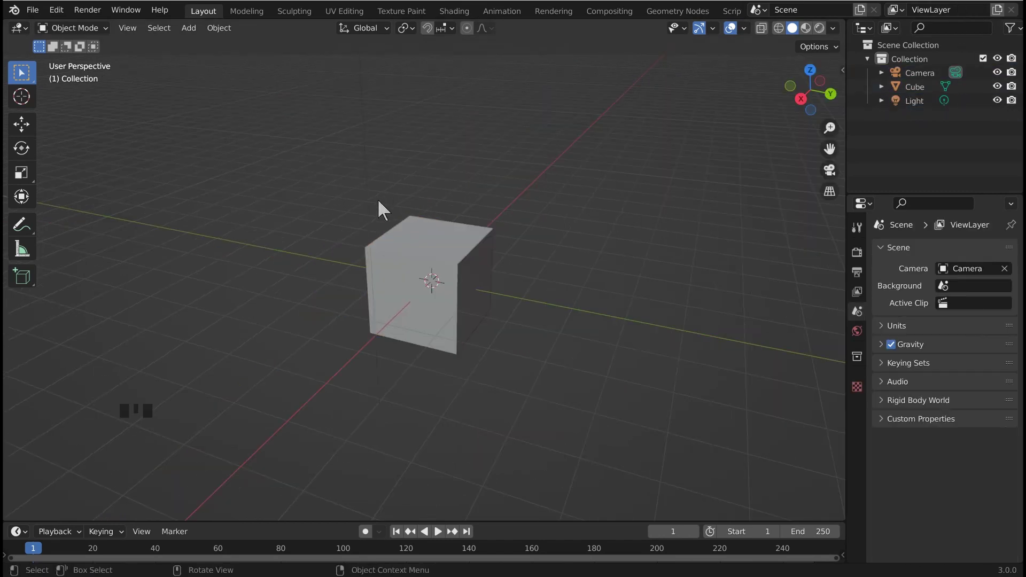
{"action": "middle_click_drag", "start_coordinate": [412, 229], "coordinate": [550, 241]}
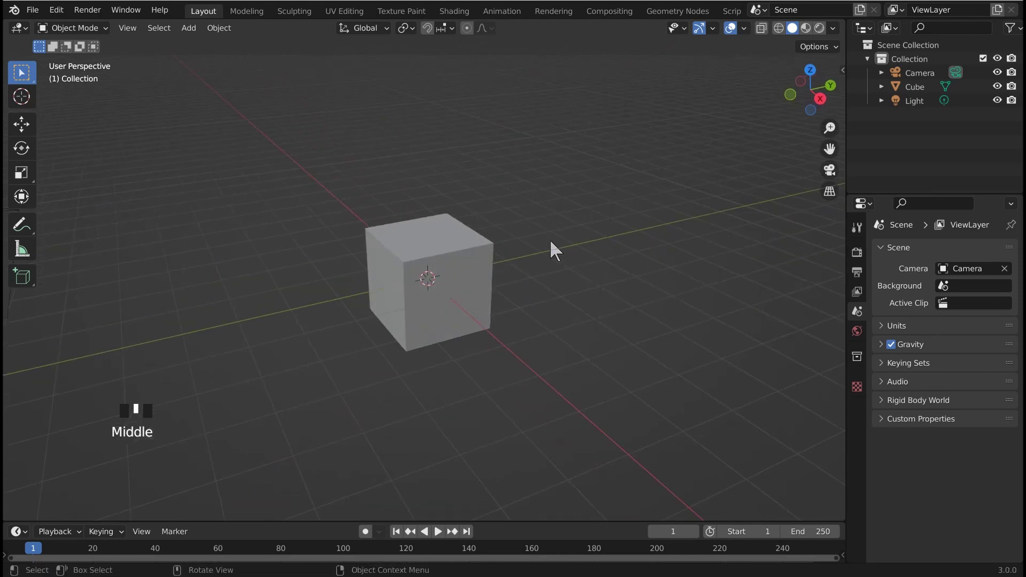
Step: Try placing Image_NeflixIcon.jpg as a reference image in the perspective view, and delete the tilted image
{"action": "left_click_drag", "start_coordinate": [3, 186], "coordinate": [279, 128]}
{"action": "left_click", "coordinate": [245, 343]}
{"action": "left_click_drag", "start_coordinate": [64, 342], "coordinate": [495, 349]}
{"action": "middle_click_drag", "start_coordinate": [518, 349], "coordinate": [572, 334]}
{"action": "left_click", "coordinate": [537, 346]}
{"action": "left_click", "coordinate": [538, 346]}
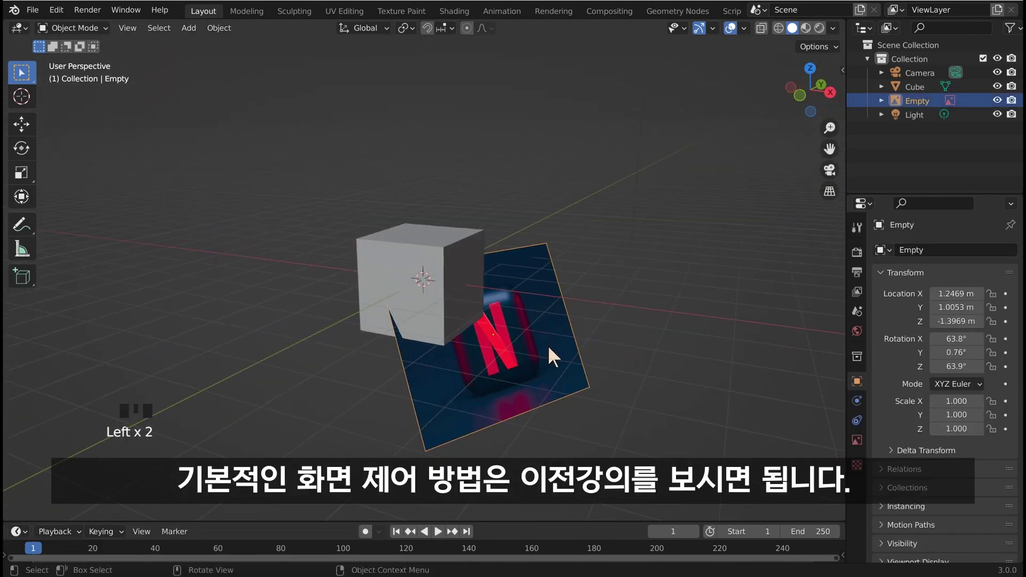
{"action": "key", "text": "Delete"}
Step: Add Image_NeflixIcon.jpg from the file explorer as a reference image in Front Orthographic view and move it behind the cube
{"action": "key", "text": "KP_1"}
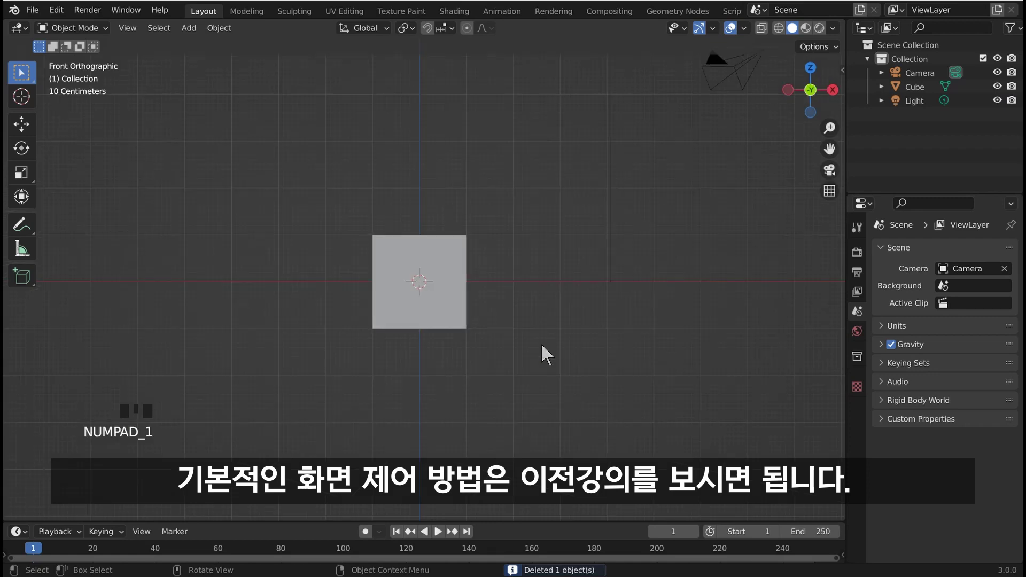
{"action": "key", "text": "alt+Tab"}
{"action": "left_click_drag", "start_coordinate": [68, 342], "coordinate": [536, 340]}
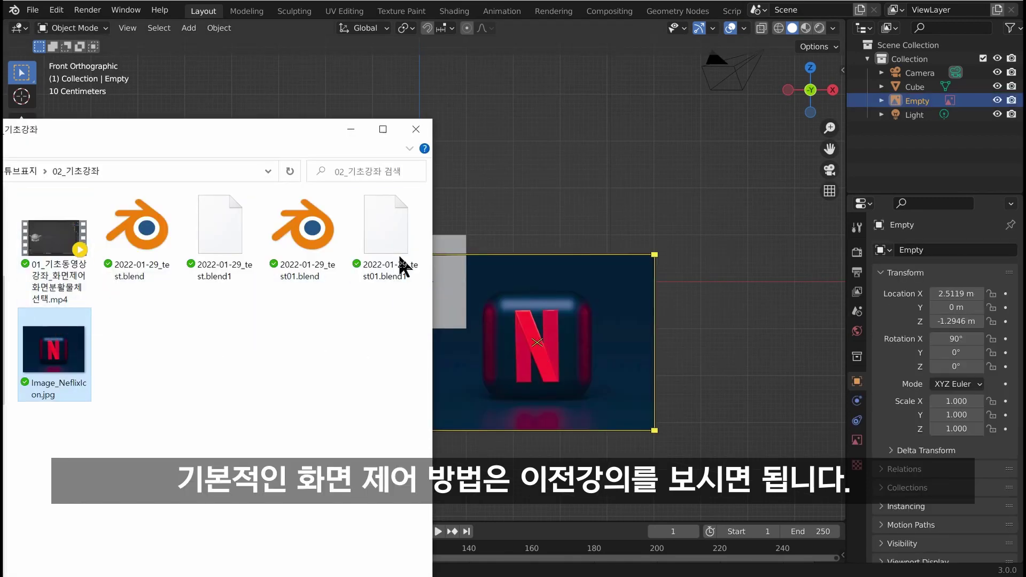
{"action": "left_click_drag", "start_coordinate": [294, 130], "coordinate": [0, 130]}
{"action": "left_click", "coordinate": [497, 153]}
{"action": "left_click", "coordinate": [614, 313]}
{"action": "key", "text": "g"}
{"action": "left_click", "coordinate": [462, 233]}
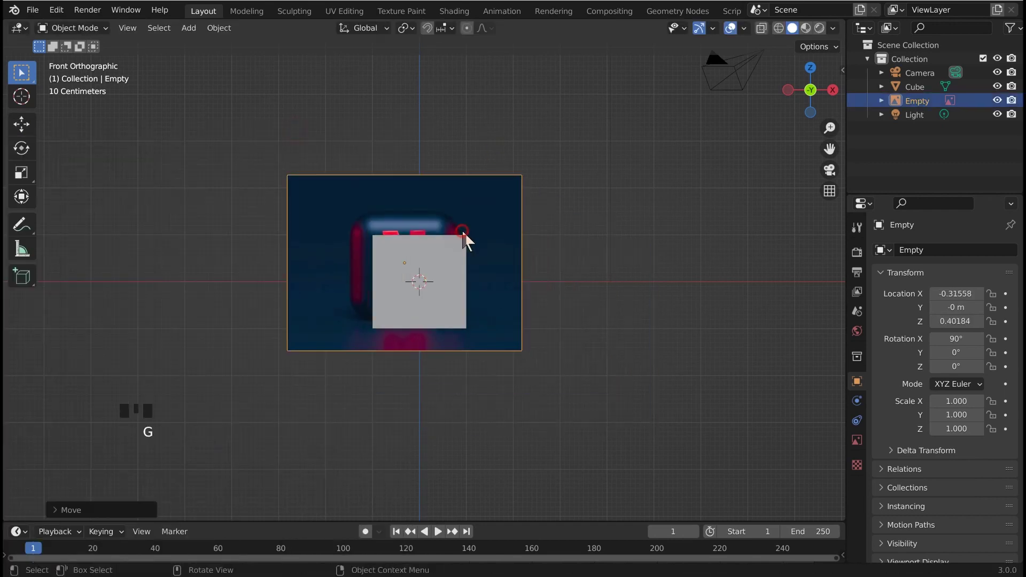
Step: Set the reference image's X, Y and Z location to 0 m in the sidebar in a single entry
{"action": "left_click", "coordinate": [618, 216]}
{"action": "key", "text": "n"}
{"action": "key", "text": "n"}
{"action": "key", "text": "n"}
{"action": "left_click", "coordinate": [836, 71]}
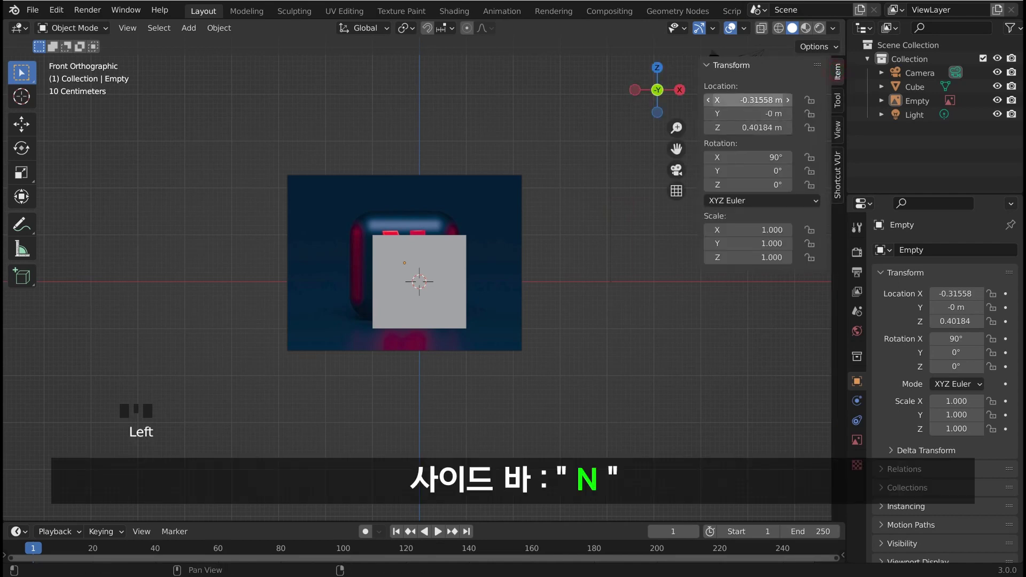
{"action": "left_click_drag", "start_coordinate": [785, 99], "coordinate": [785, 127]}
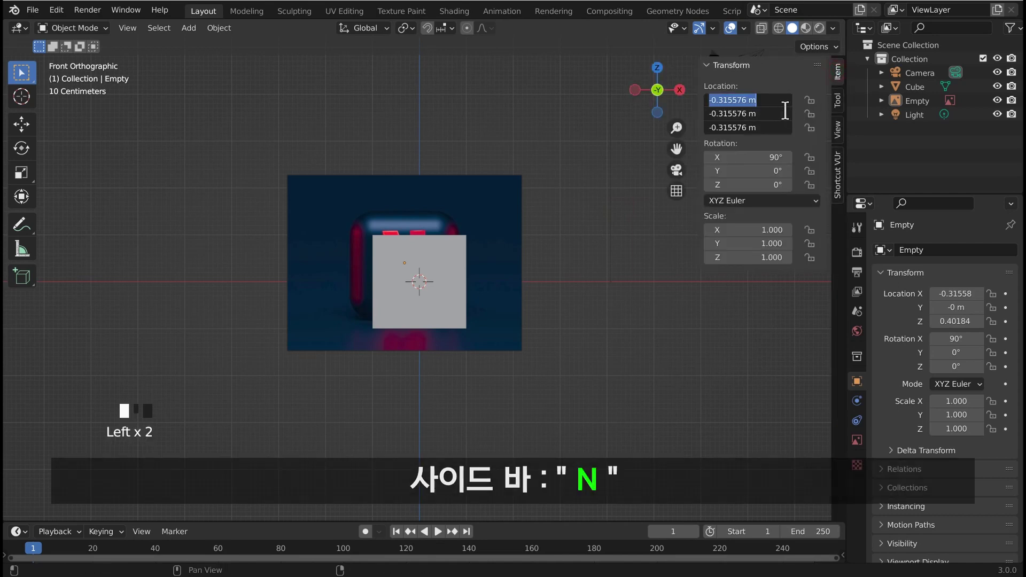
{"action": "left_click", "coordinate": [538, 98]}
{"action": "left_click_drag", "start_coordinate": [776, 97], "coordinate": [777, 128]}
{"action": "type", "text": "0"}
{"action": "key", "text": "Return"}
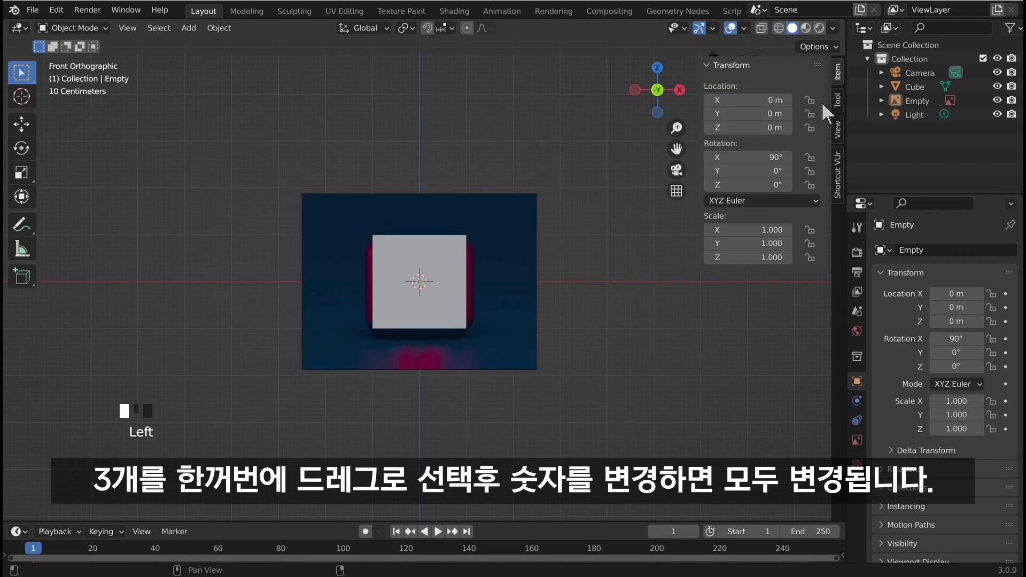
Step: Move the reference image straight up along Z to about 1.3 m
{"action": "left_click", "coordinate": [522, 230]}
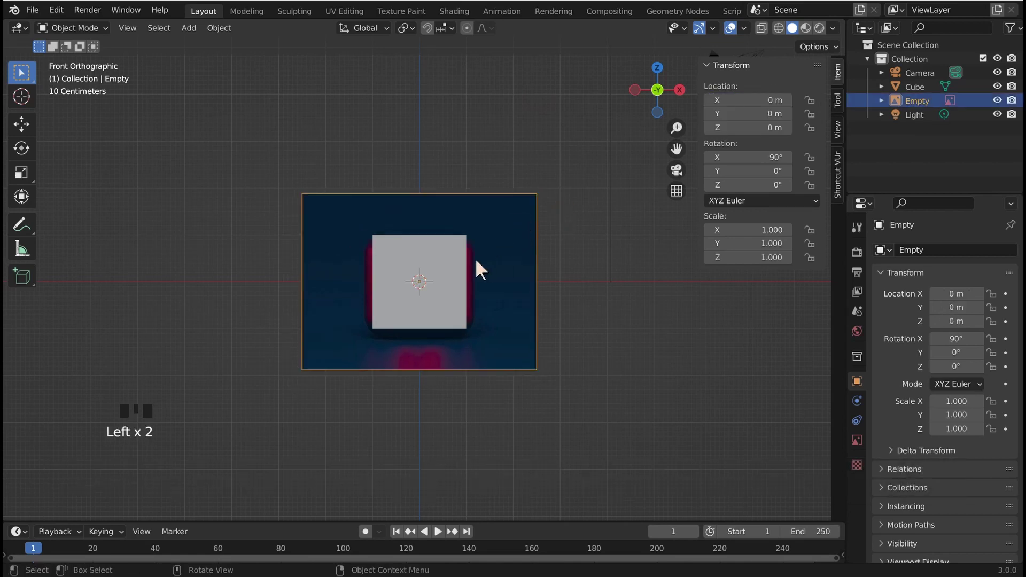
{"action": "key", "text": "g"}
{"action": "left_click", "coordinate": [474, 197]}
Step: Move the cube up along Z to about 1.14 m, in front of the icon in the reference image
{"action": "left_click", "coordinate": [435, 251]}
{"action": "middle_click_drag", "start_coordinate": [434, 252], "coordinate": [458, 293], "text": "shift"}
{"action": "key", "text": "g"}
{"action": "key", "text": "z"}
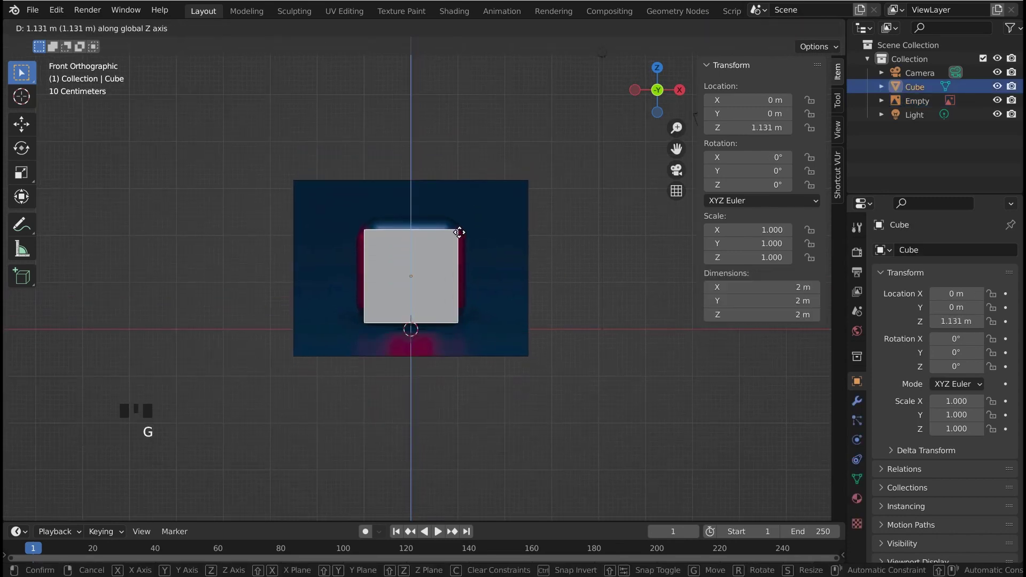
{"action": "left_click", "coordinate": [458, 231]}
Step: Examine from several angles how the cube sits in front of the reference image and hides its icon
{"action": "scroll", "coordinate": [495, 227], "scroll_direction": "up", "scroll_amount": 2}
{"action": "left_click", "coordinate": [593, 249]}
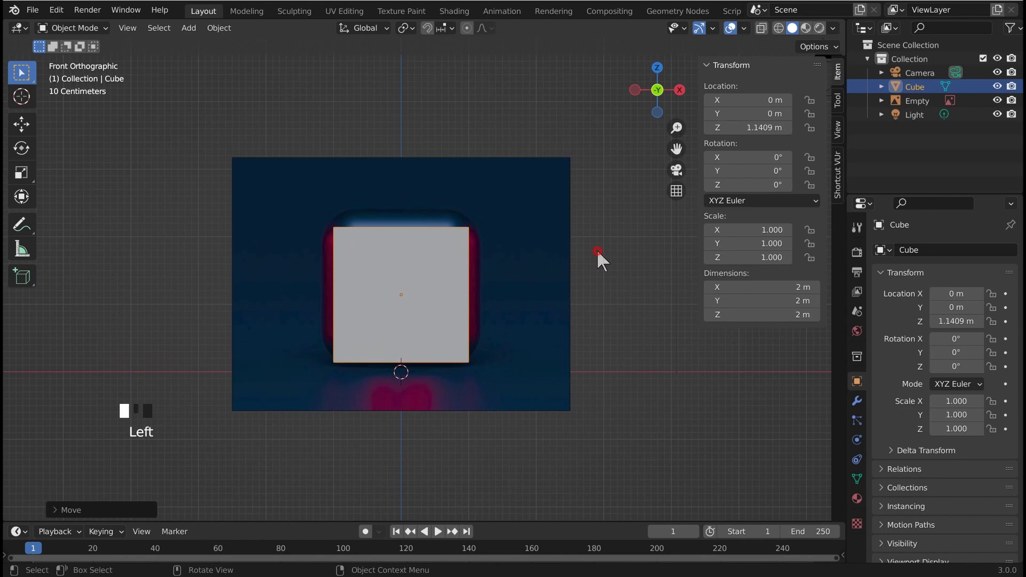
{"action": "left_click", "coordinate": [561, 247]}
{"action": "middle_click_drag", "start_coordinate": [561, 246], "coordinate": [484, 282]}
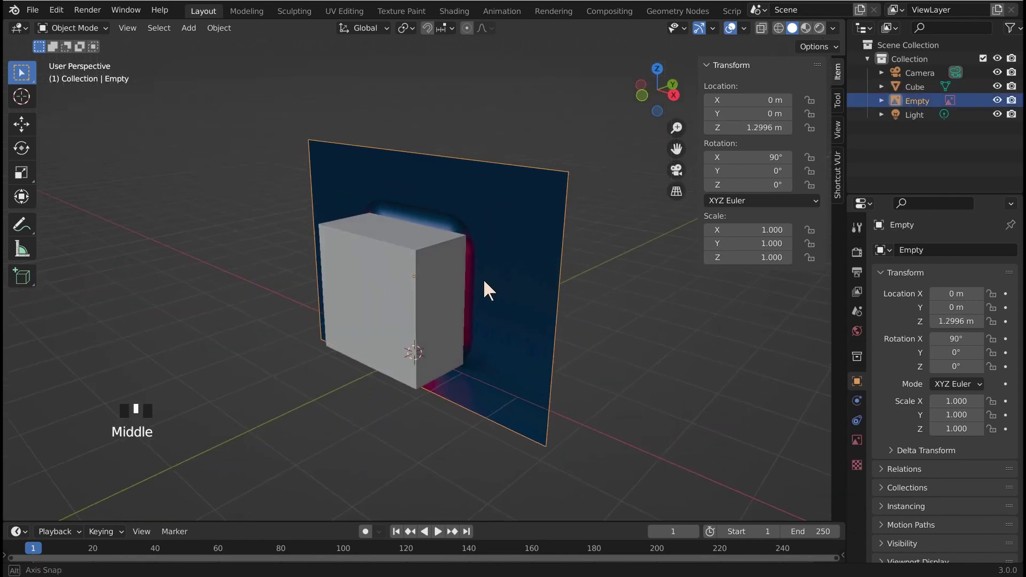
{"action": "left_click", "coordinate": [453, 267]}
{"action": "middle_click_drag", "start_coordinate": [582, 269], "coordinate": [577, 280]}
{"action": "left_click", "coordinate": [517, 242]}
{"action": "middle_click_drag", "start_coordinate": [517, 245], "coordinate": [559, 246]}
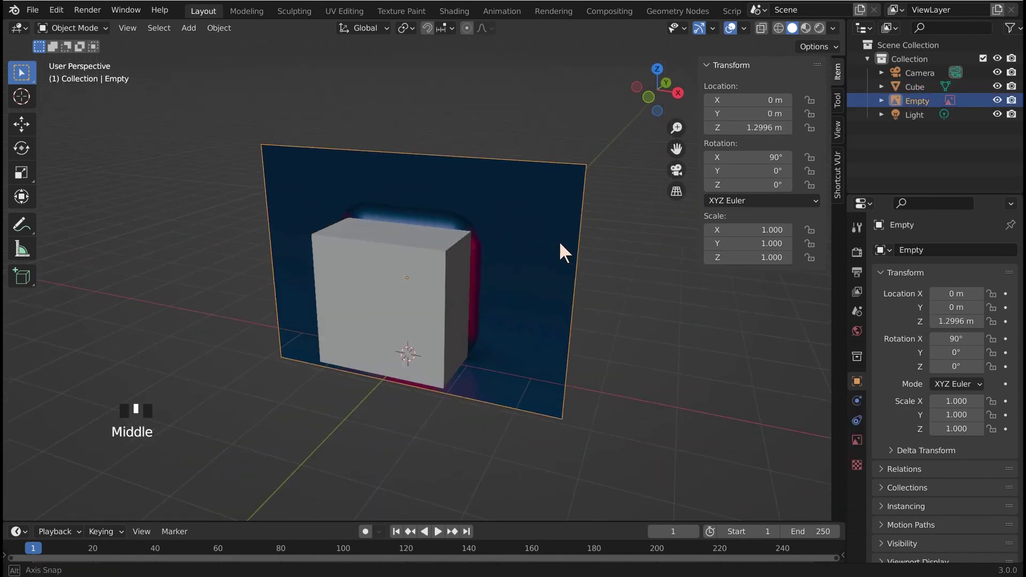
{"action": "left_click", "coordinate": [518, 246]}
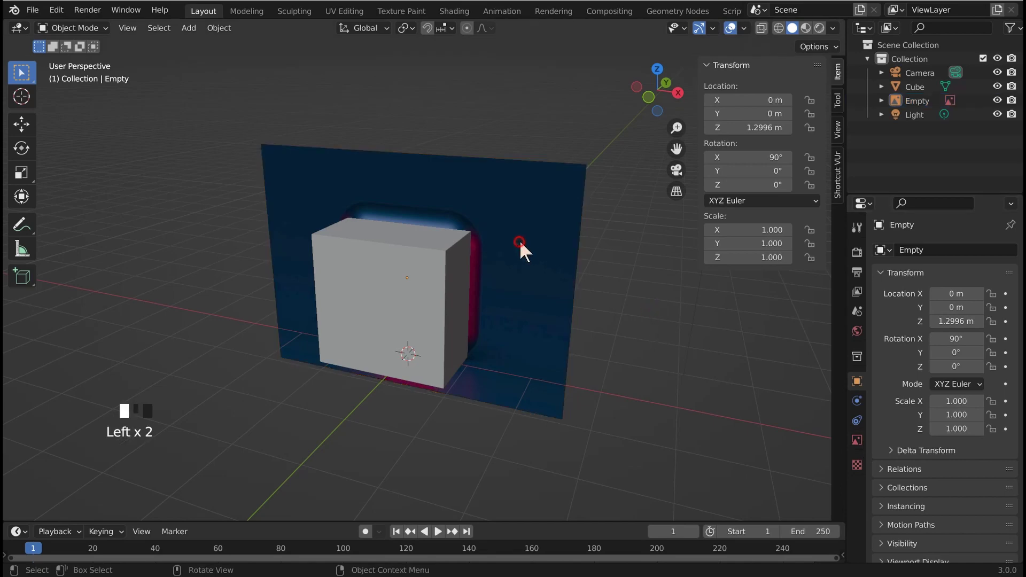
{"action": "middle_click_drag", "start_coordinate": [518, 245], "coordinate": [582, 249]}
{"action": "left_click", "coordinate": [611, 267]}
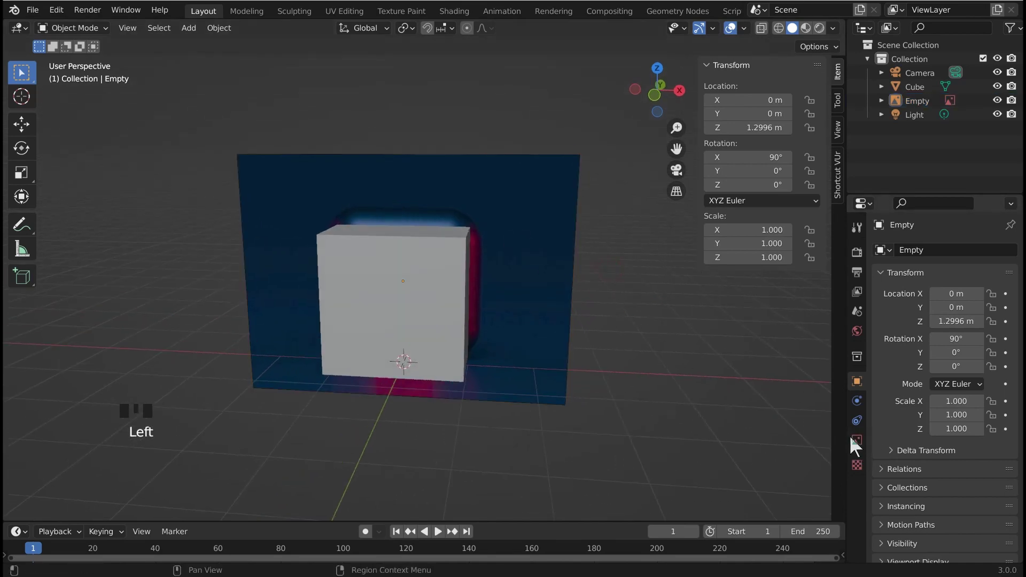
Step: Set the reference image's Depth to Front so it draws over the cube
{"action": "left_click", "coordinate": [648, 341]}
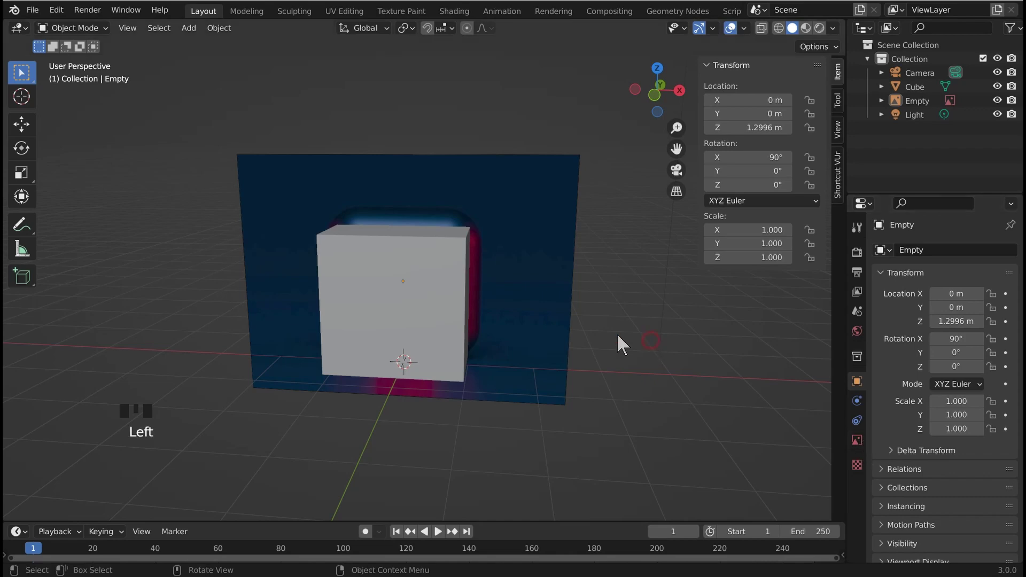
{"action": "left_click", "coordinate": [604, 294]}
{"action": "left_click", "coordinate": [415, 258]}
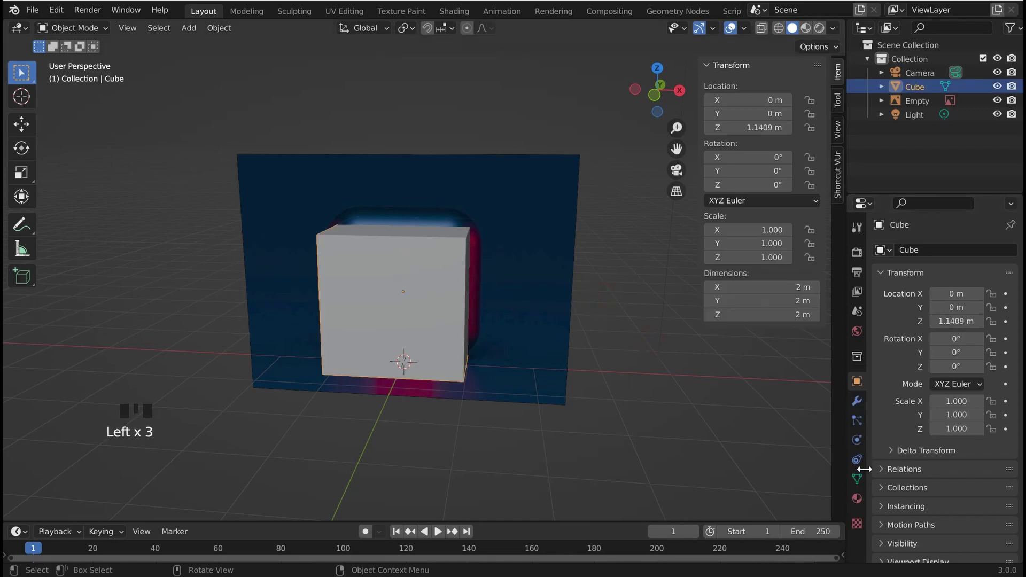
{"action": "left_click", "coordinate": [595, 299]}
{"action": "left_click", "coordinate": [522, 229]}
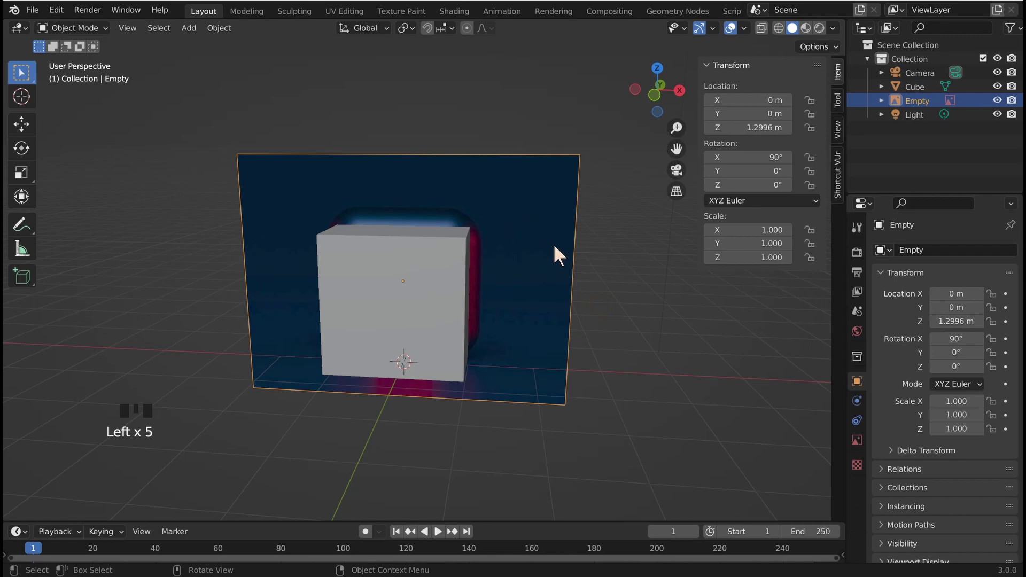
{"action": "left_click", "coordinate": [857, 439]}
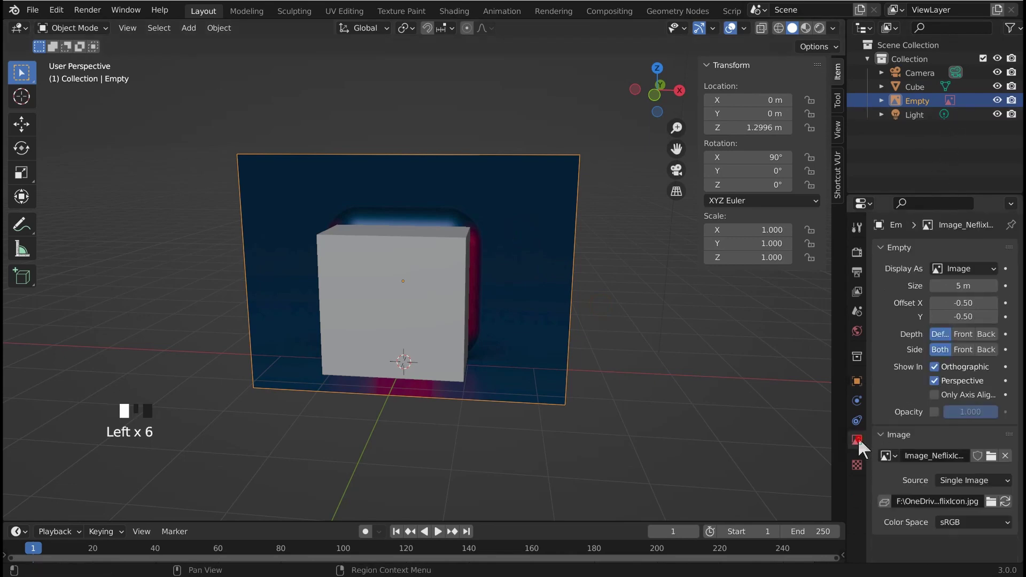
{"action": "left_click", "coordinate": [963, 334]}
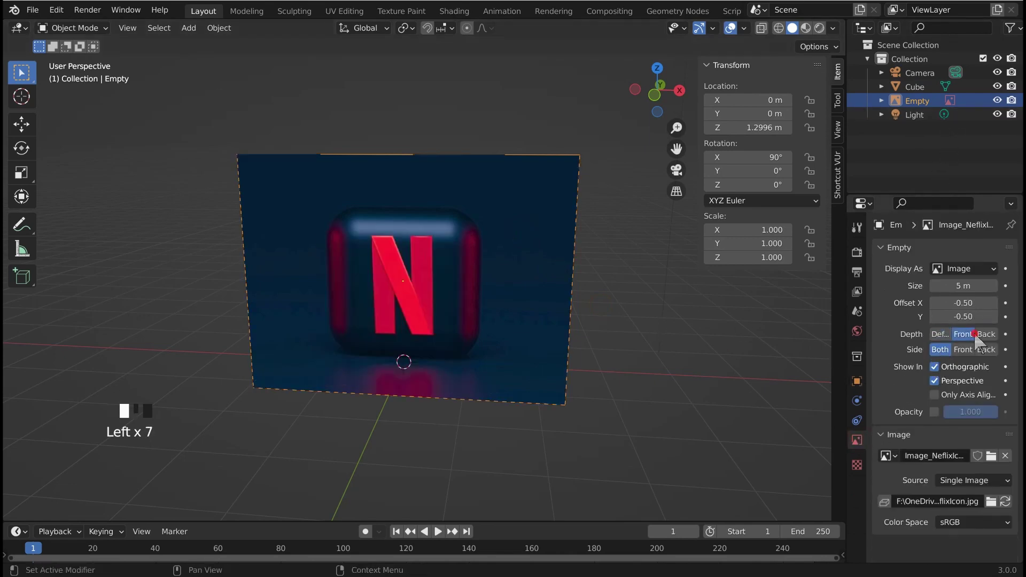
Step: Return to Front Orthographic view and enable the reference image's opacity at about 0.773
{"action": "middle_click_drag", "start_coordinate": [742, 297], "coordinate": [592, 245]}
{"action": "key", "text": "KP_1"}
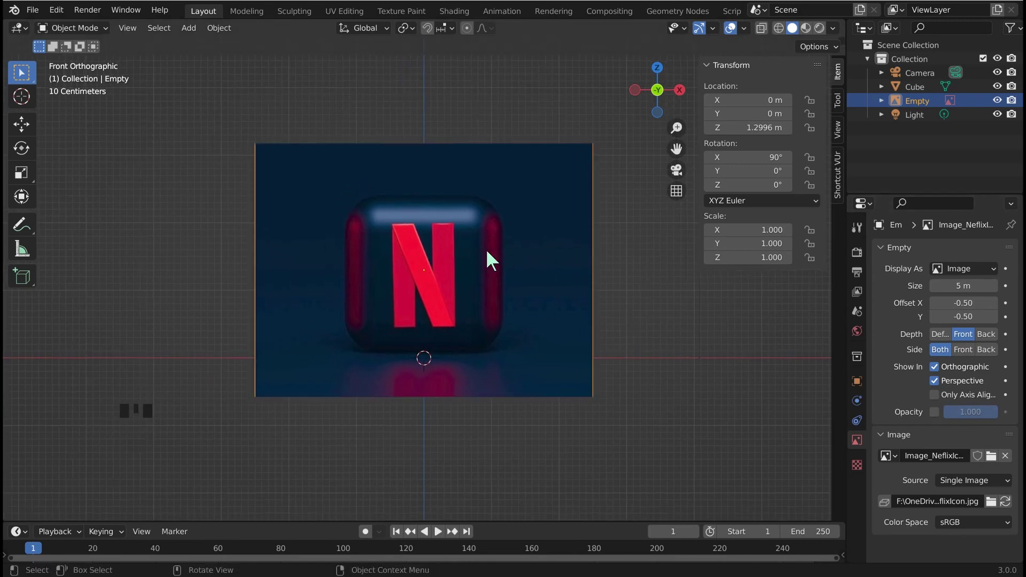
{"action": "left_click", "coordinate": [934, 411]}
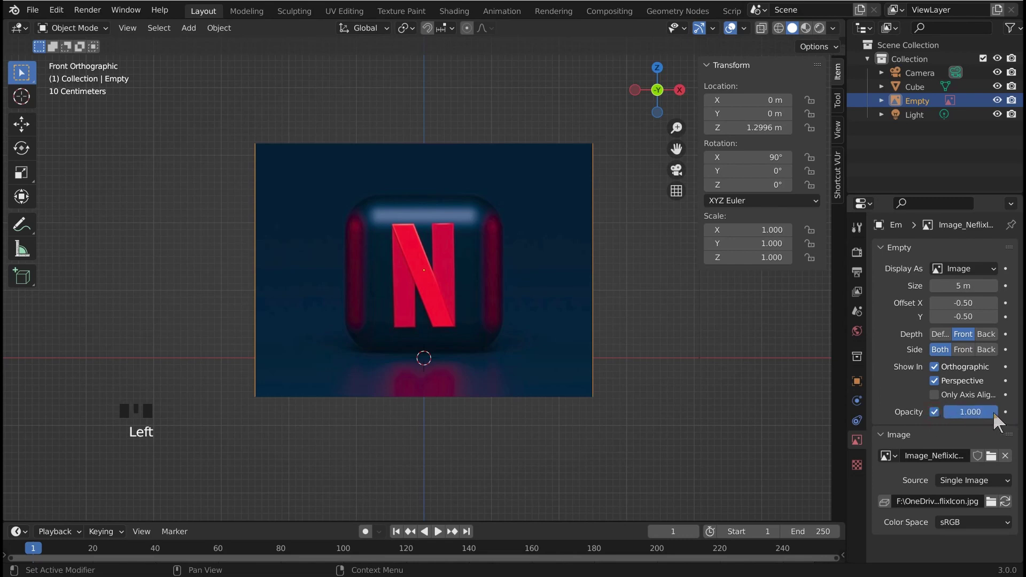
{"action": "mouse_move", "coordinate": [993, 412]}
{"action": "left_mouse_down"}
{"action": "mouse_move", "coordinate": [969, 411]}
{"action": "mouse_move", "coordinate": [981, 412]}
{"action": "left_mouse_up"}
Step: Scale the cube uniformly to about 1.157 to match the width of the icon in the reference image
{"action": "left_click", "coordinate": [457, 230]}
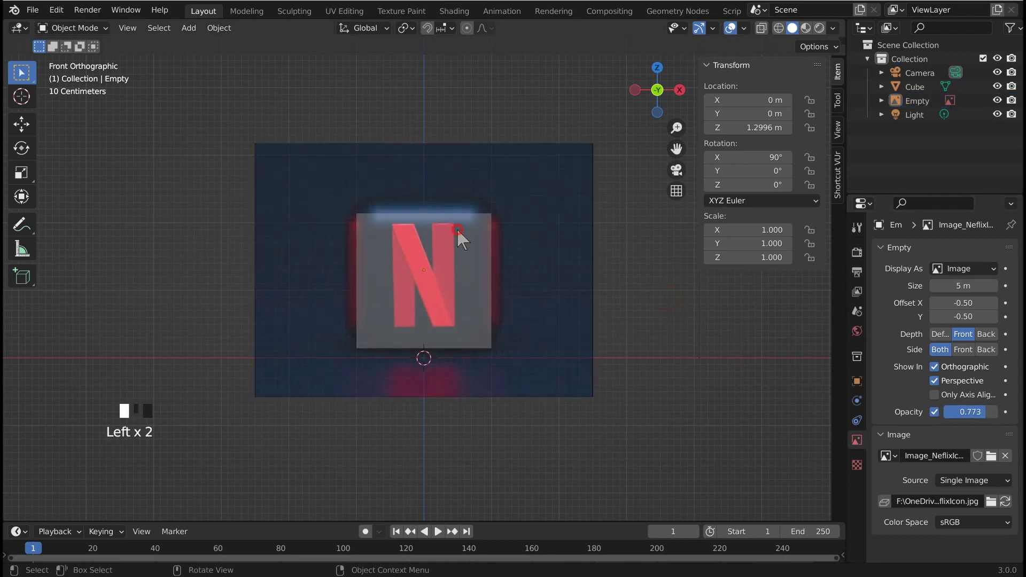
{"action": "scroll", "coordinate": [478, 227], "scroll_direction": "up", "scroll_amount": 3}
{"action": "middle_click_drag", "start_coordinate": [480, 232], "coordinate": [473, 252], "text": "shift"}
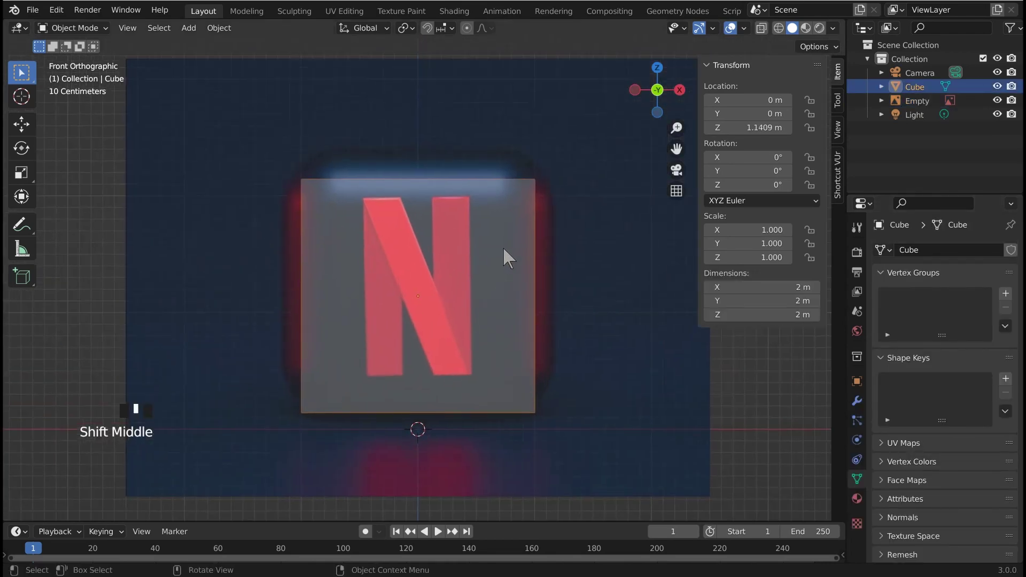
{"action": "key", "text": "s"}
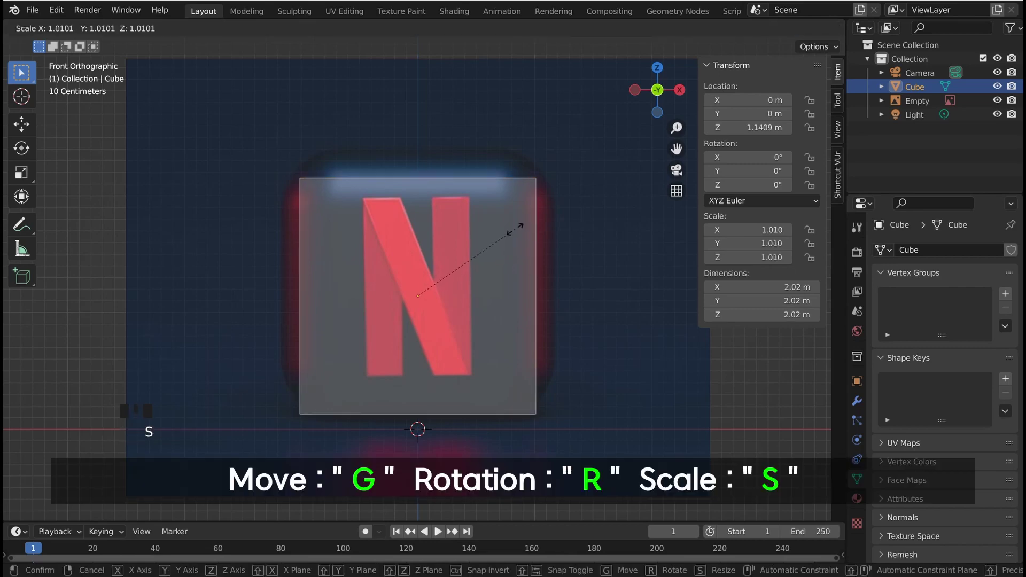
{"action": "left_click", "coordinate": [527, 217]}
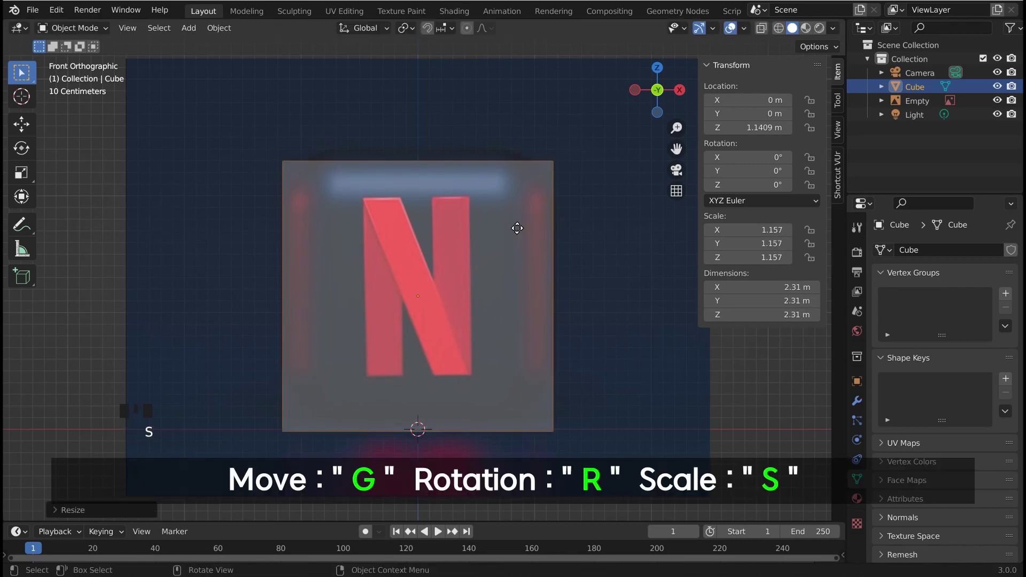
Step: Move the cube up along Z to about 1.23 m over the reference icon and deselect it
{"action": "key", "text": "g"}
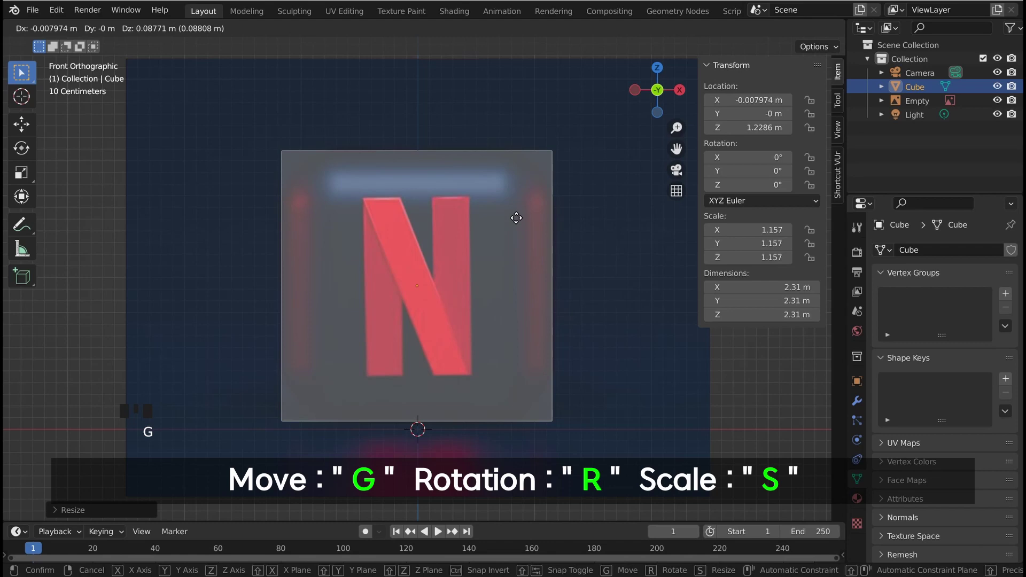
{"action": "left_click", "coordinate": [516, 217]}
{"action": "scroll", "coordinate": [515, 216], "scroll_direction": "down", "scroll_amount": 2}
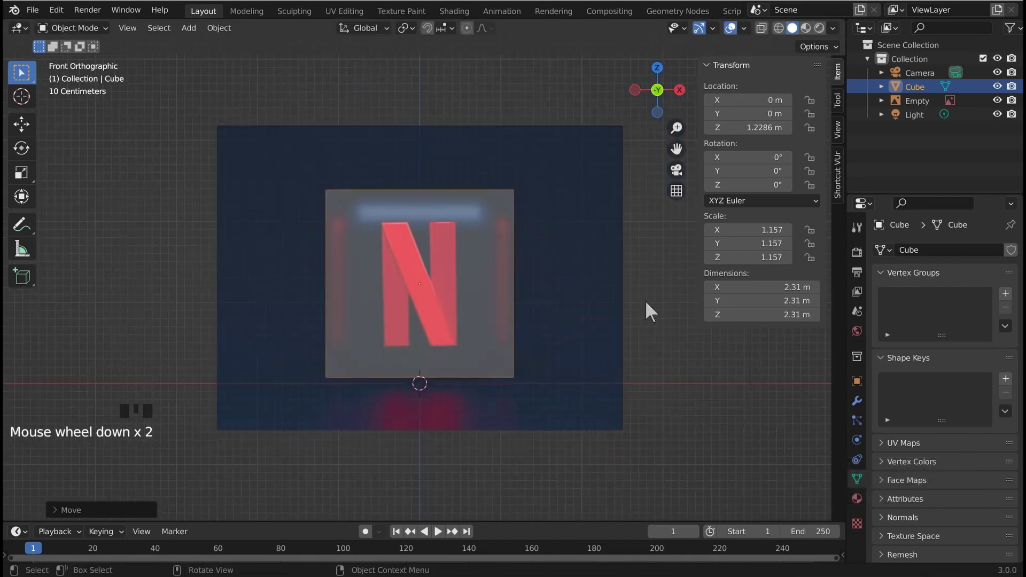
{"action": "left_click", "coordinate": [642, 298]}
Step: Hide the reference image and the camera in the viewport
{"action": "middle_click_drag", "start_coordinate": [623, 294], "coordinate": [502, 243]}
{"action": "scroll", "coordinate": [579, 290], "scroll_direction": "up", "scroll_amount": 1}
{"action": "left_click", "coordinate": [548, 276]}
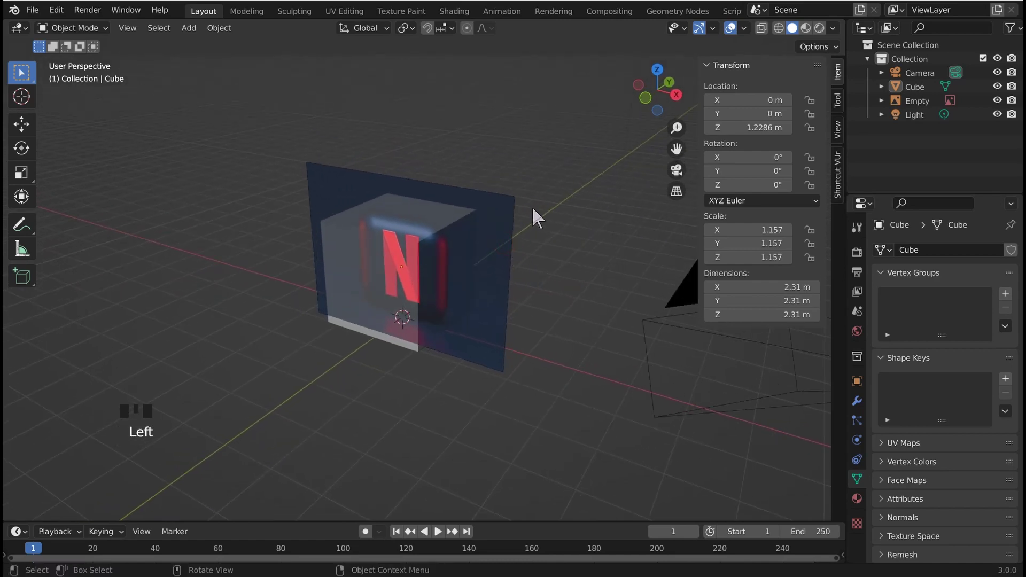
{"action": "left_click", "coordinate": [508, 201]}
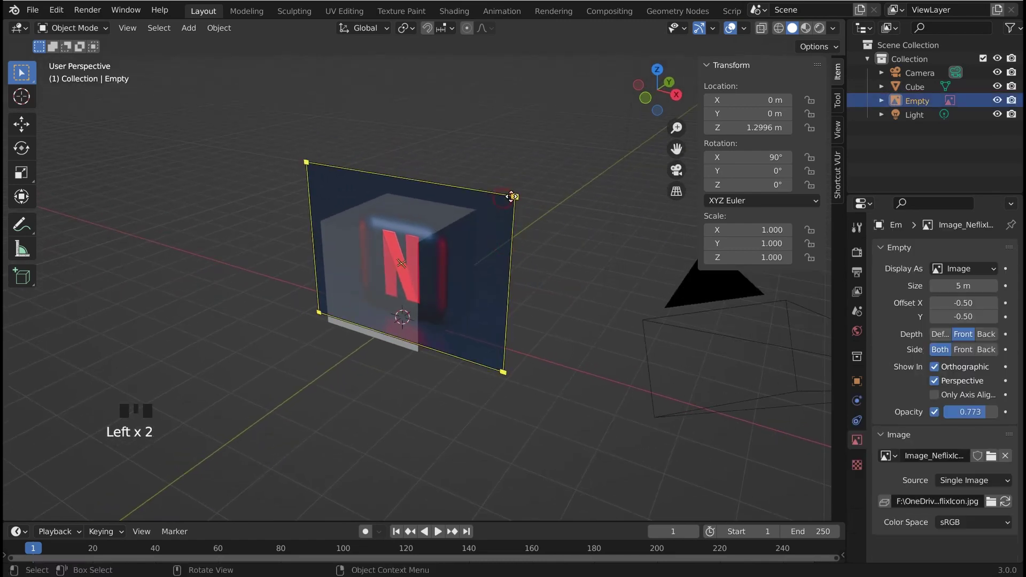
{"action": "left_click", "coordinate": [997, 100]}
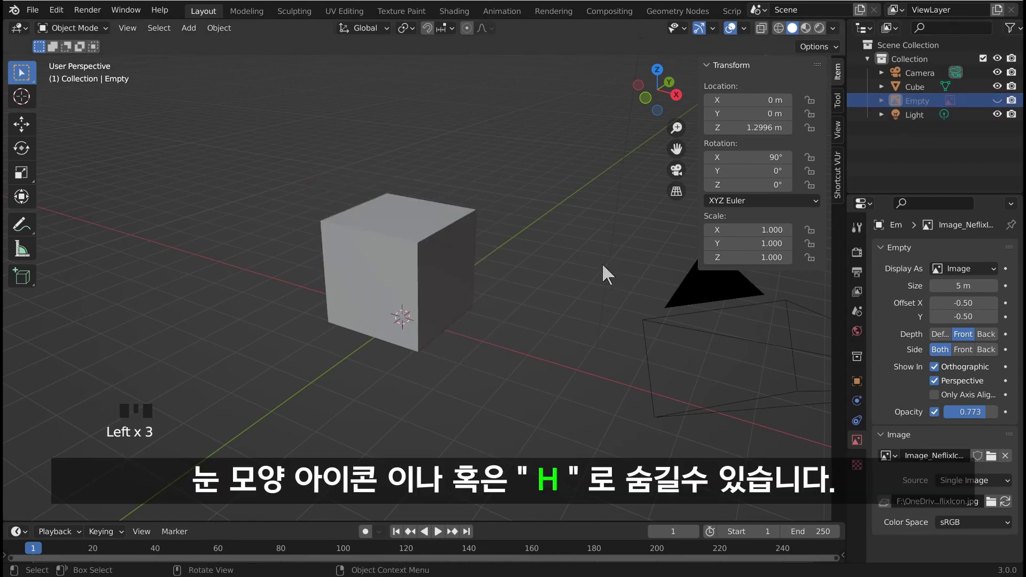
{"action": "scroll", "coordinate": [534, 243], "scroll_direction": "up", "scroll_amount": 1, "text": "shift"}
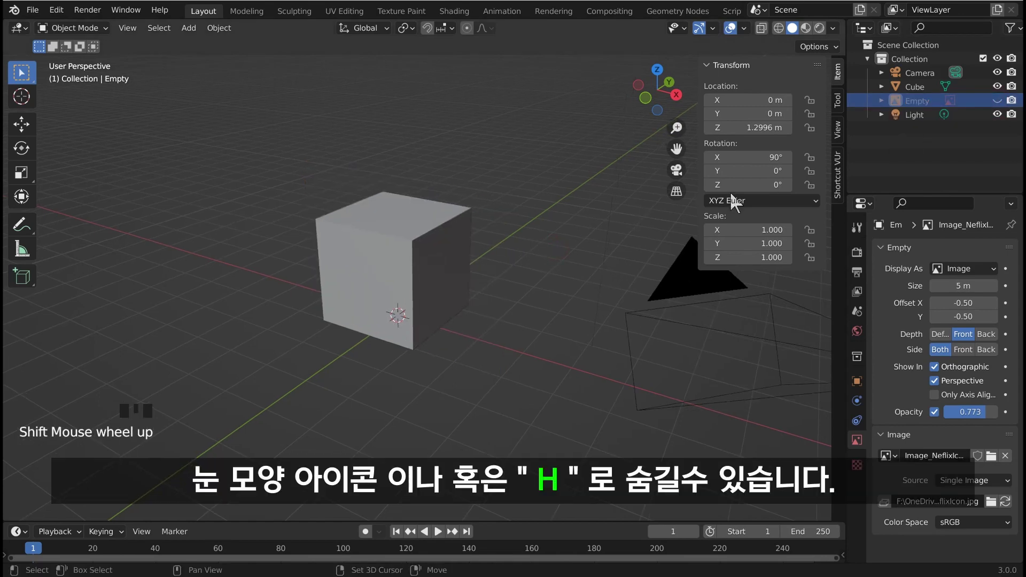
{"action": "left_click", "coordinate": [997, 72]}
{"action": "middle_click_drag", "start_coordinate": [521, 277], "coordinate": [531, 273]}
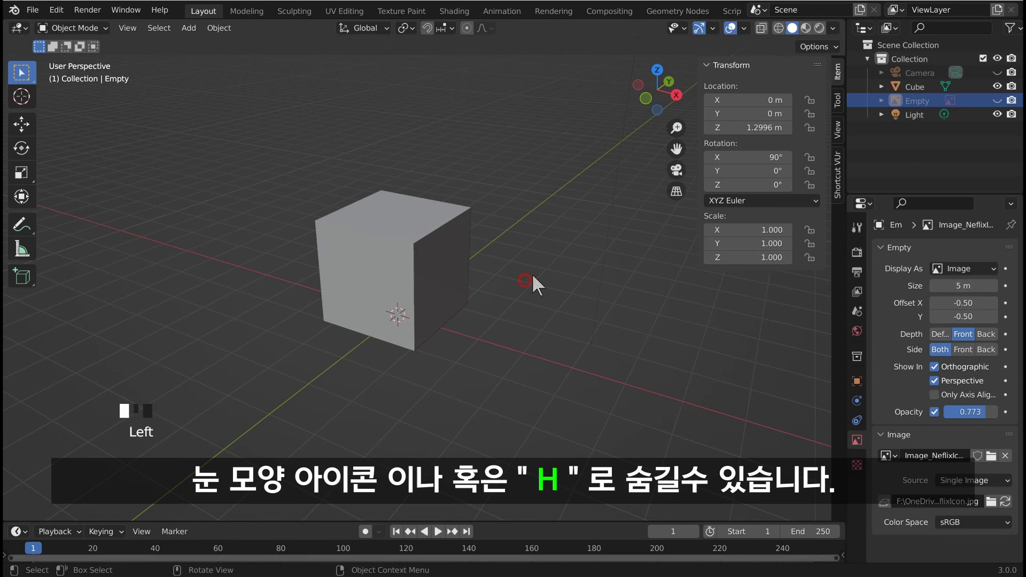
Step: Add a plane mesh and scale it up uniformly to about 13.4 as a floor around the cube
{"action": "left_click", "coordinate": [520, 288]}
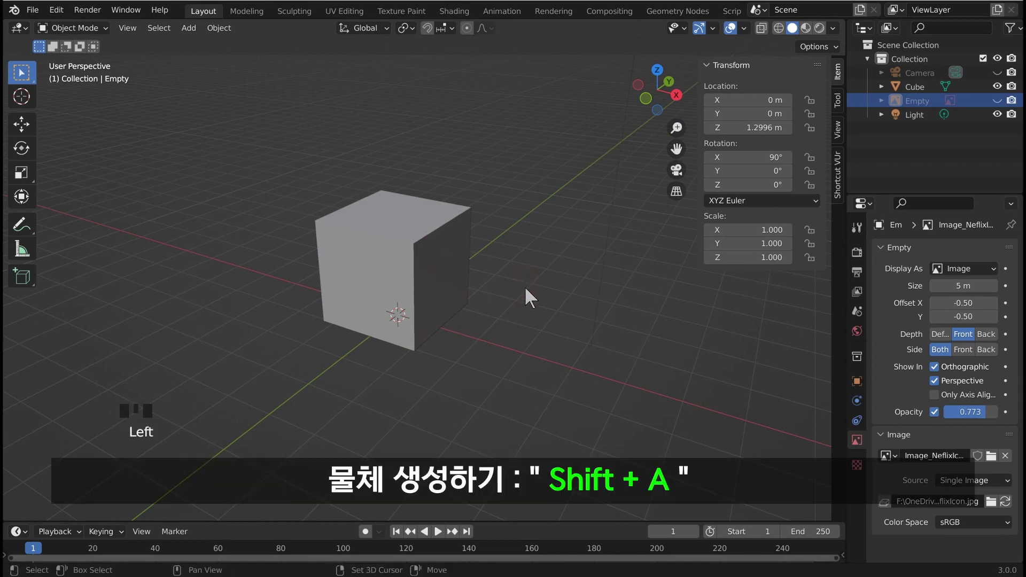
{"action": "key", "text": "shift+a"}
{"action": "left_click", "coordinate": [577, 288]}
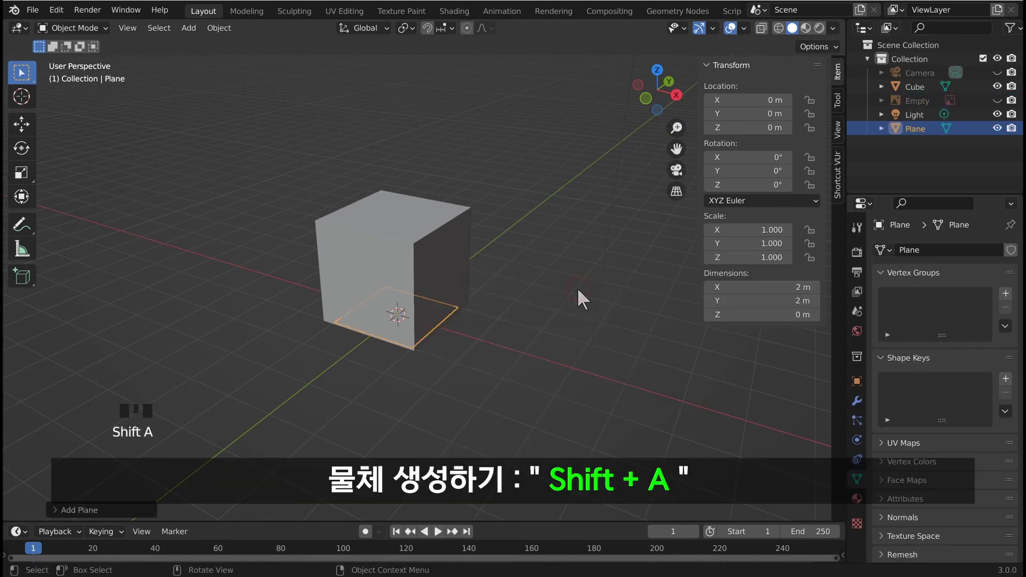
{"action": "key", "text": "s"}
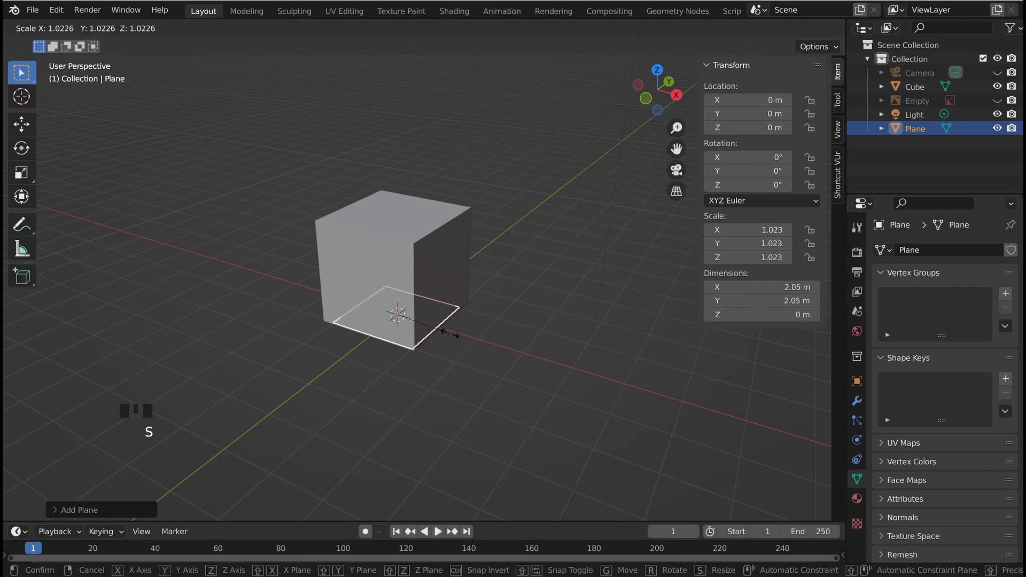
{"action": "left_click", "coordinate": [230, 60]}
{"action": "left_click", "coordinate": [438, 121]}
{"action": "scroll", "coordinate": [449, 173], "scroll_direction": "down", "scroll_amount": 2}
{"action": "middle_click_drag", "start_coordinate": [449, 174], "coordinate": [378, 270], "text": "shift"}
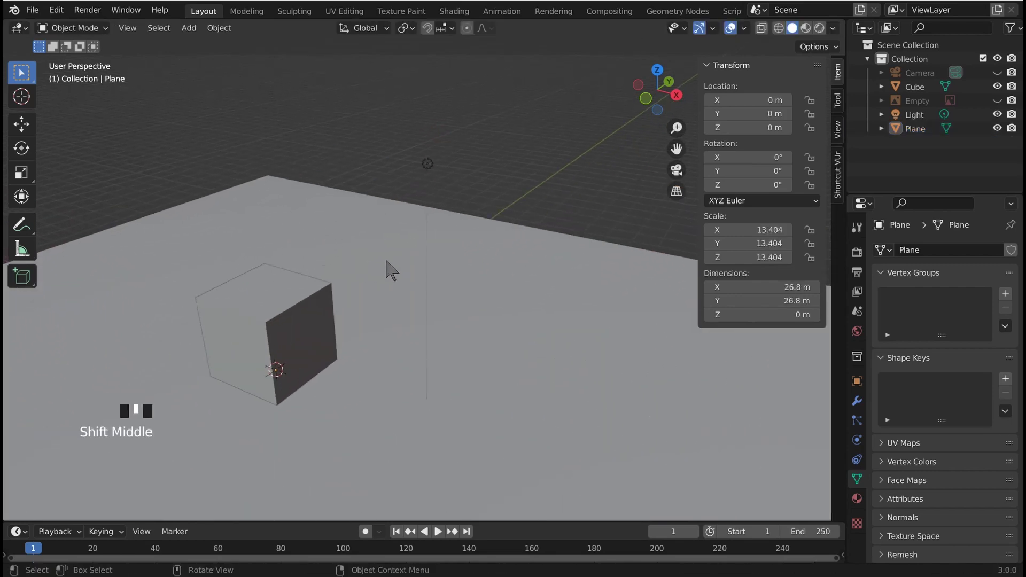
Step: Switch the floor plane into Edit Mode and back to Object Mode, then deselect it
{"action": "left_click", "coordinate": [440, 265]}
{"action": "scroll", "coordinate": [440, 266], "scroll_direction": "down", "scroll_amount": 2}
{"action": "middle_click_drag", "start_coordinate": [440, 266], "coordinate": [462, 283], "text": "shift"}
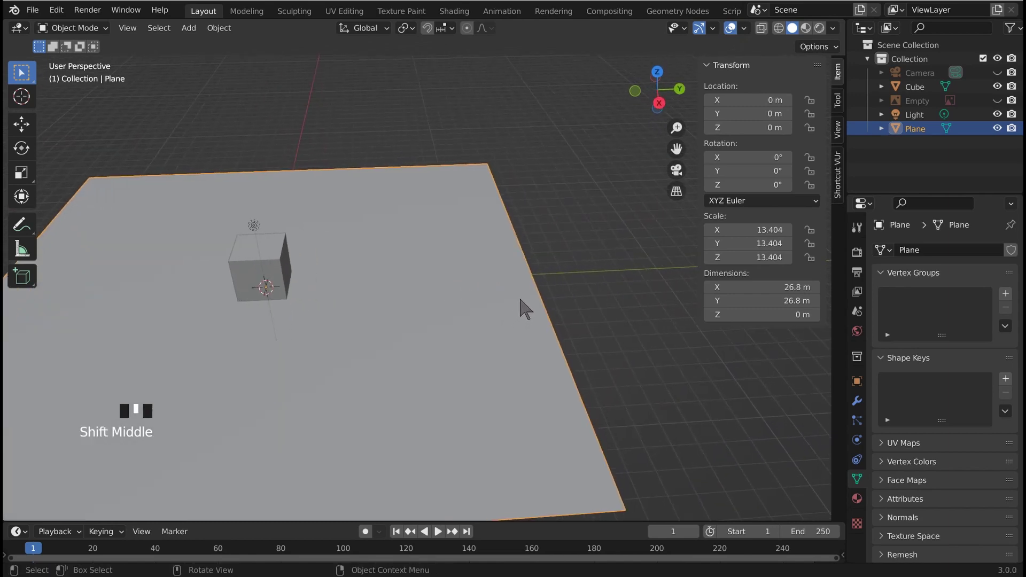
{"action": "left_click", "coordinate": [78, 29]}
{"action": "left_click", "coordinate": [74, 59]}
{"action": "left_click", "coordinate": [74, 28]}
{"action": "left_click", "coordinate": [85, 44]}
{"action": "left_click", "coordinate": [337, 104]}
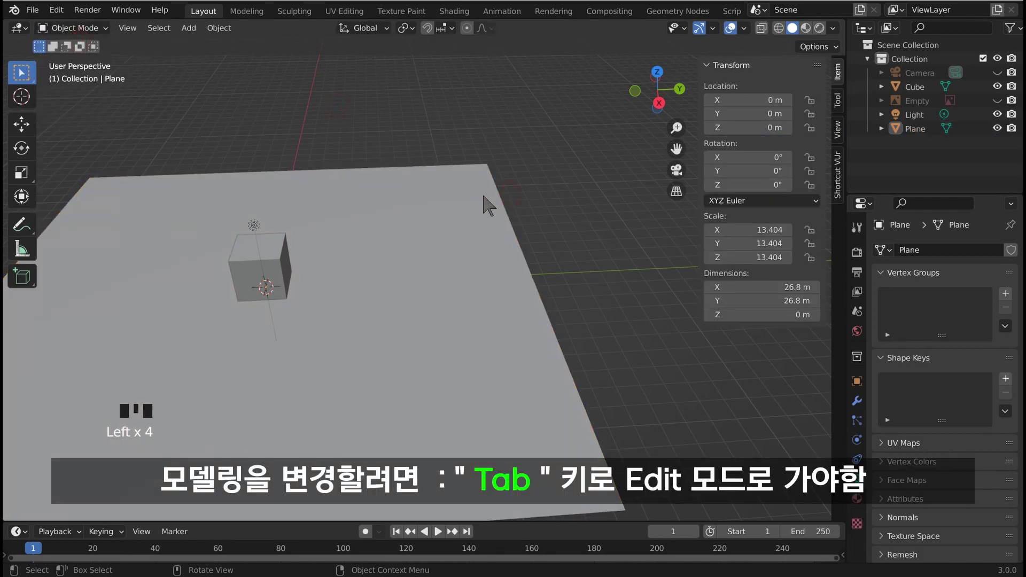
Step: Enter Edit Mode on the floor plane and clear the mesh selection
{"action": "left_click", "coordinate": [484, 194]}
{"action": "middle_click_drag", "start_coordinate": [484, 193], "coordinate": [519, 188], "text": "shift"}
{"action": "key", "text": "Tab"}
{"action": "left_click", "coordinate": [558, 231]}
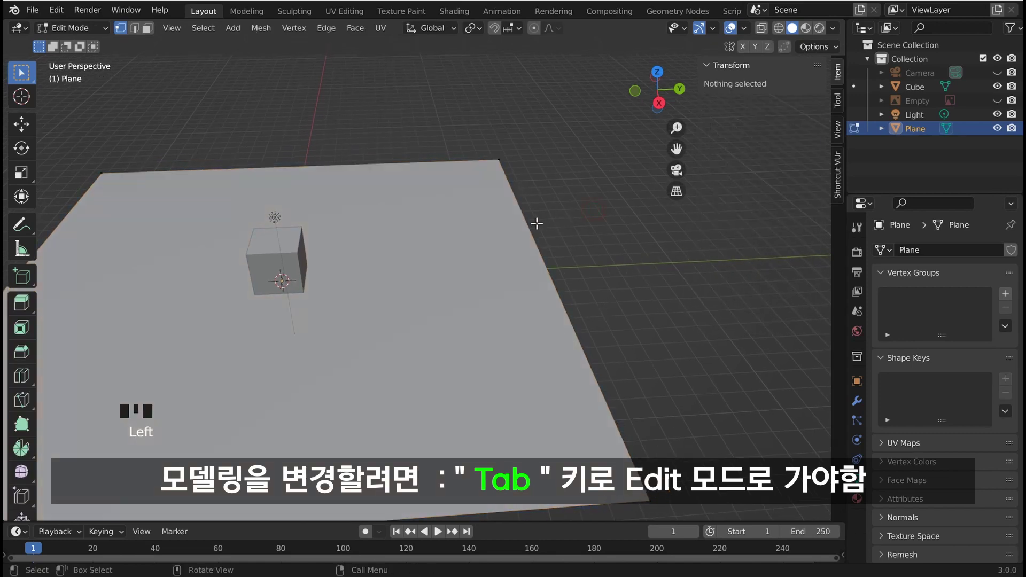
Step: Try the vertex and face selection modes on the plane, ending in edge selection mode
{"action": "left_click", "coordinate": [121, 27]}
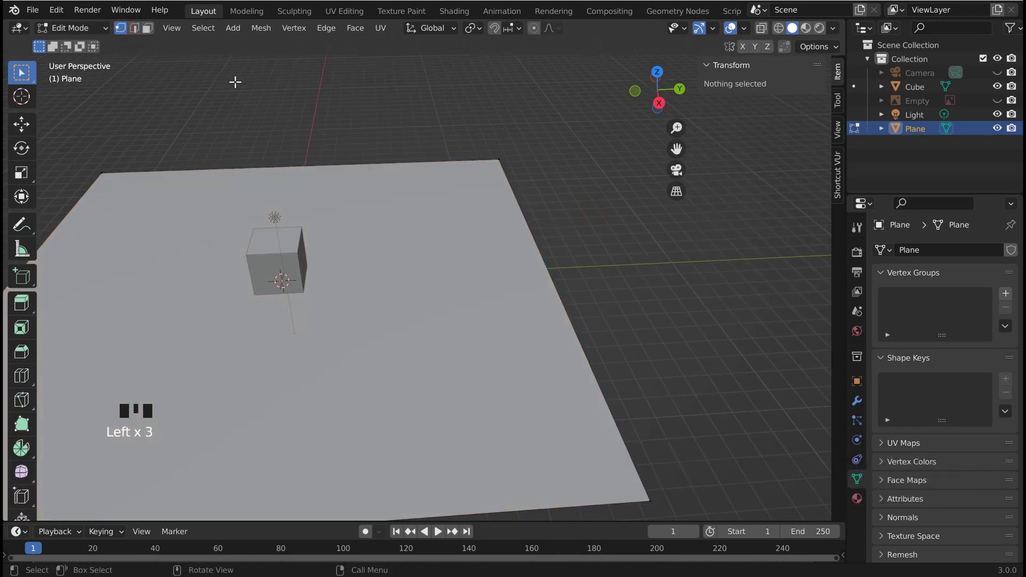
{"action": "key", "text": "3"}
{"action": "key", "text": "3"}
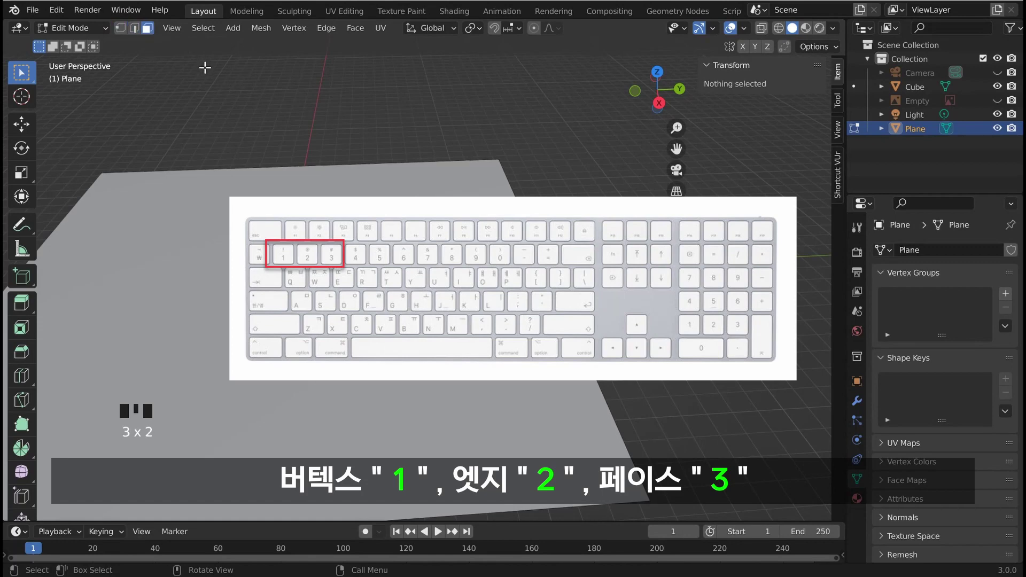
{"action": "key", "text": "2"}
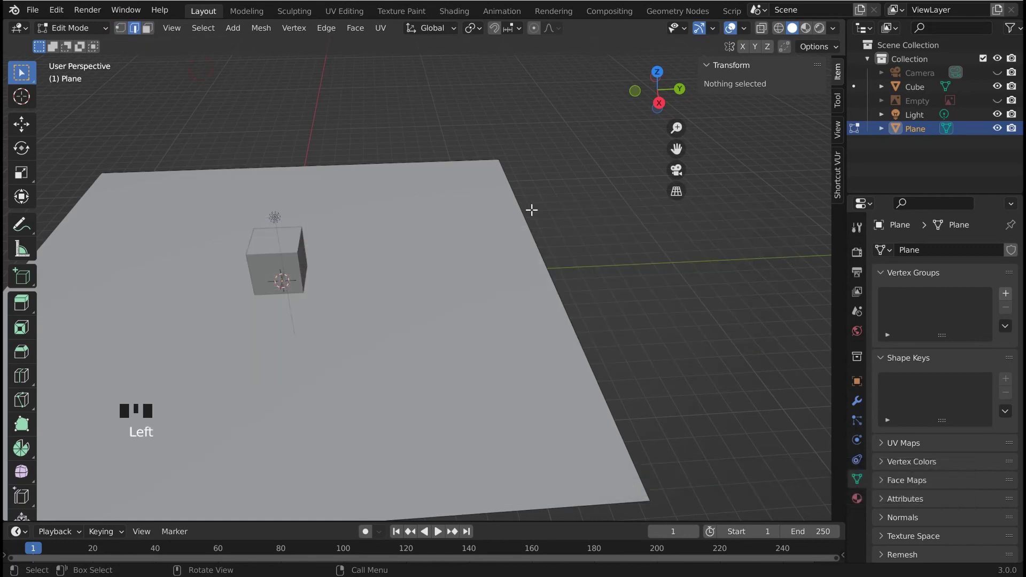
Step: Extrude the plane's far +Y edge straight up along Z by about 14.8 m to form the back wall
{"action": "left_click", "coordinate": [527, 217]}
{"action": "middle_click_drag", "start_coordinate": [542, 222], "coordinate": [526, 240], "text": "shift"}
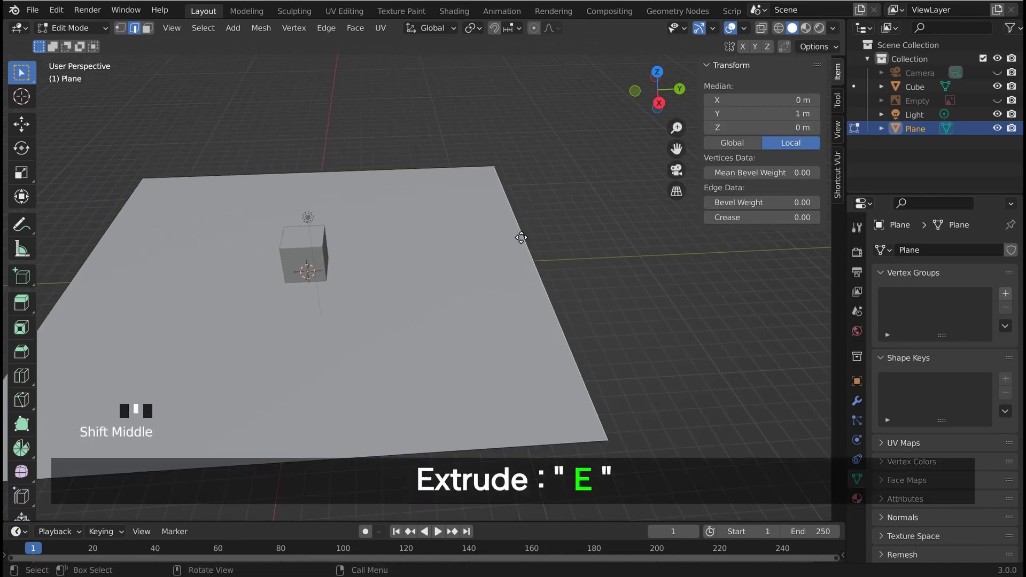
{"action": "key", "text": "e"}
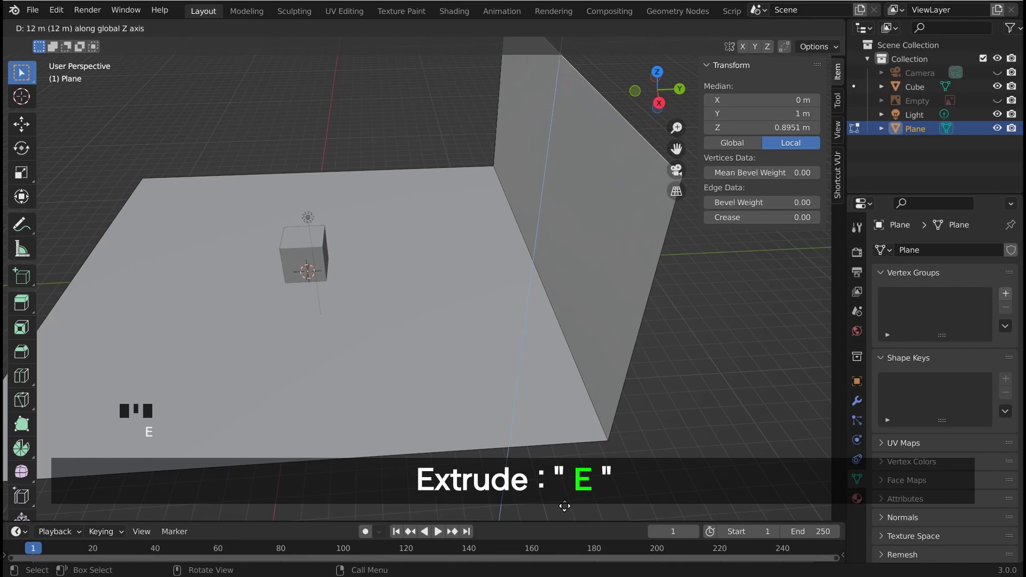
{"action": "left_click", "coordinate": [591, 455]}
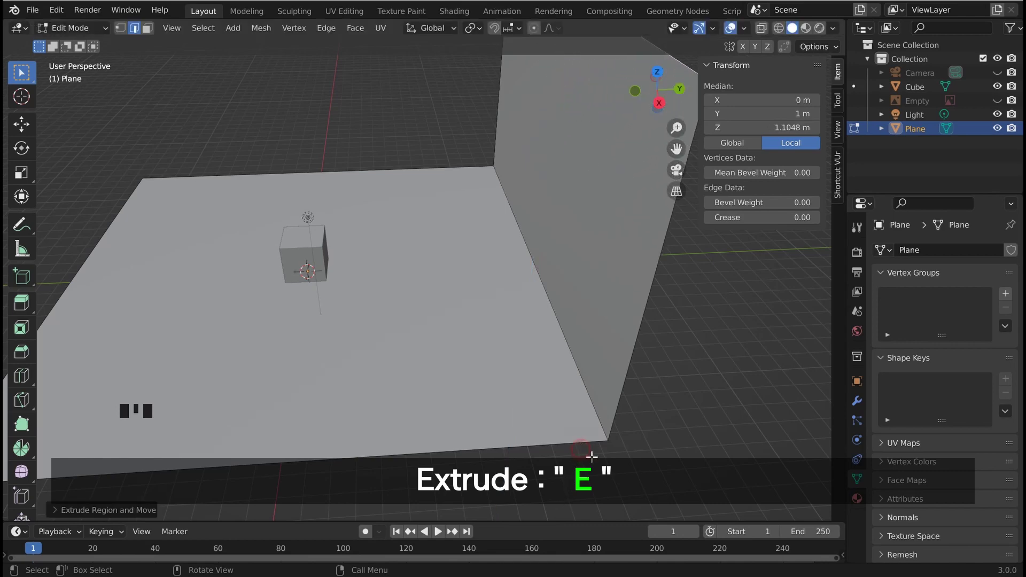
{"action": "left_click", "coordinate": [659, 431]}
Step: Bevel the edge where floor and back wall meet with a width of about 0.234 m and 9 segments
{"action": "left_click", "coordinate": [590, 387]}
{"action": "middle_click_drag", "start_coordinate": [591, 389], "coordinate": [649, 355]}
{"action": "middle_click_drag", "start_coordinate": [649, 355], "coordinate": [644, 362], "text": "shift"}
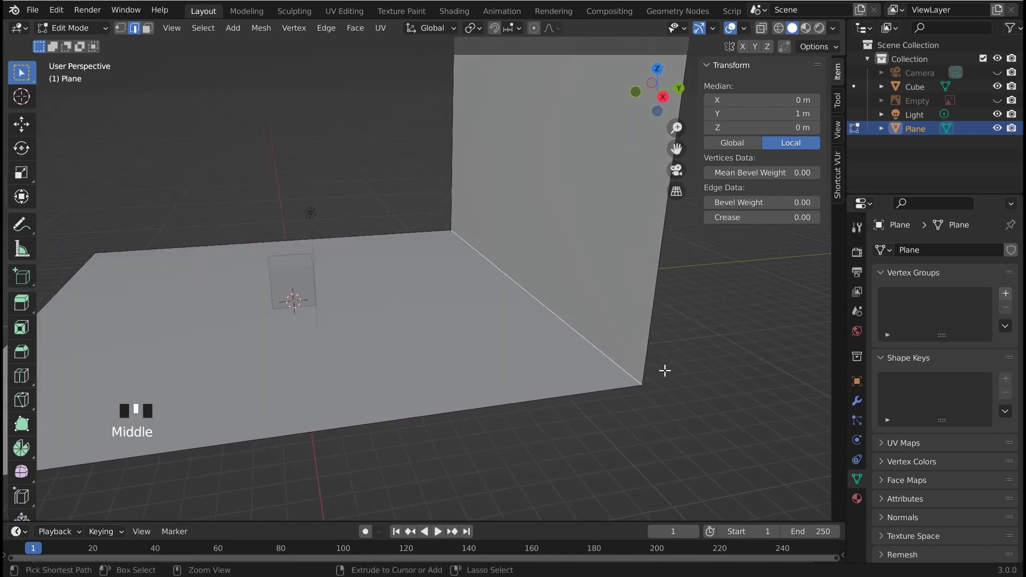
{"action": "key", "text": "ctrl+b"}
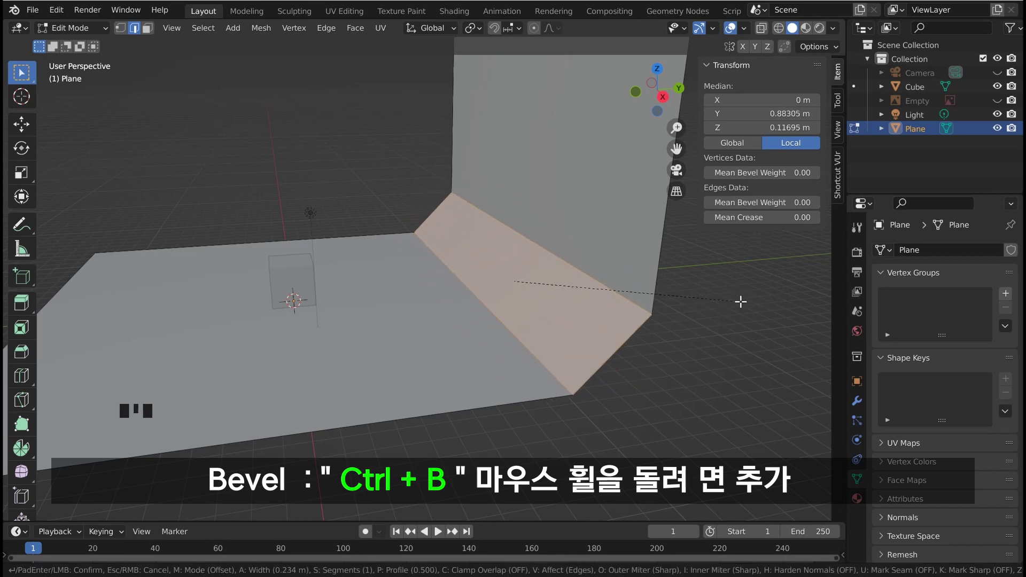
{"action": "scroll", "coordinate": [740, 301], "scroll_direction": "up", "scroll_amount": 5}
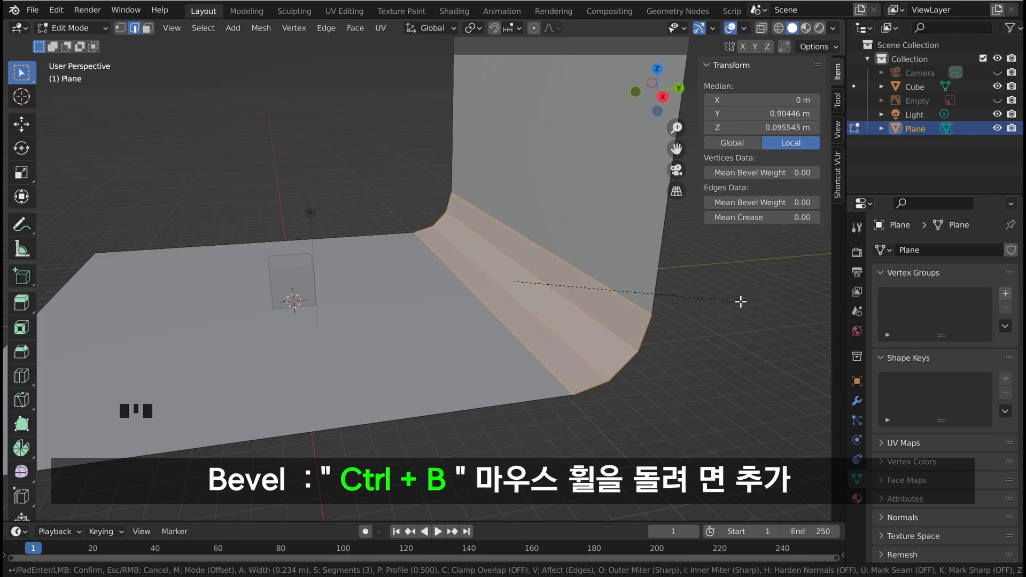
{"action": "scroll", "coordinate": [741, 301], "scroll_direction": "up", "scroll_amount": 3}
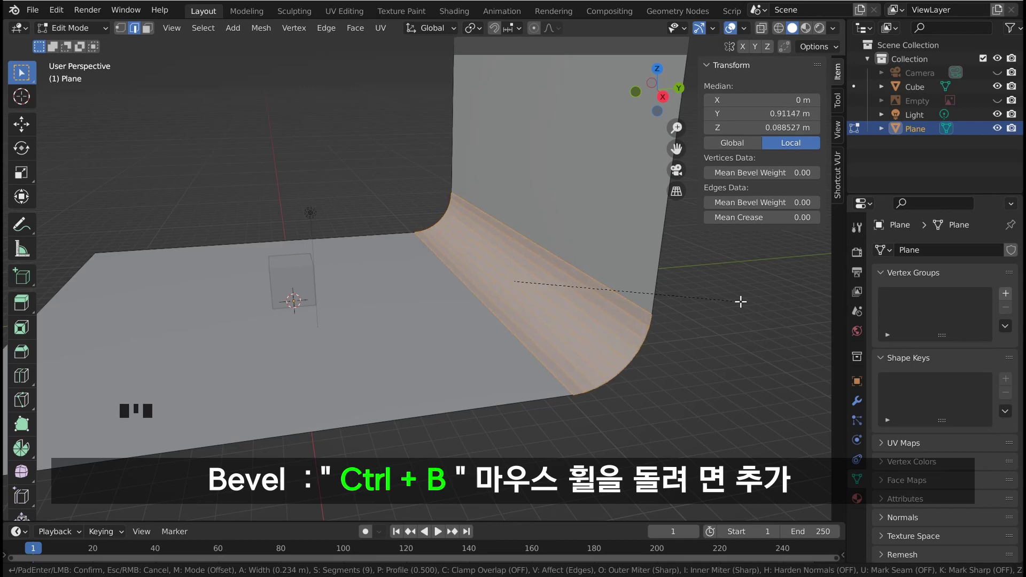
{"action": "left_click", "coordinate": [739, 300]}
{"action": "left_click", "coordinate": [721, 343]}
Step: Return to Object Mode with the plane selected and look closely at its curved corner
{"action": "key", "text": "Tab"}
{"action": "left_click", "coordinate": [606, 324]}
{"action": "middle_click_drag", "start_coordinate": [613, 320], "coordinate": [531, 299], "text": "shift"}
{"action": "scroll", "coordinate": [530, 302], "scroll_direction": "up", "scroll_amount": 3}
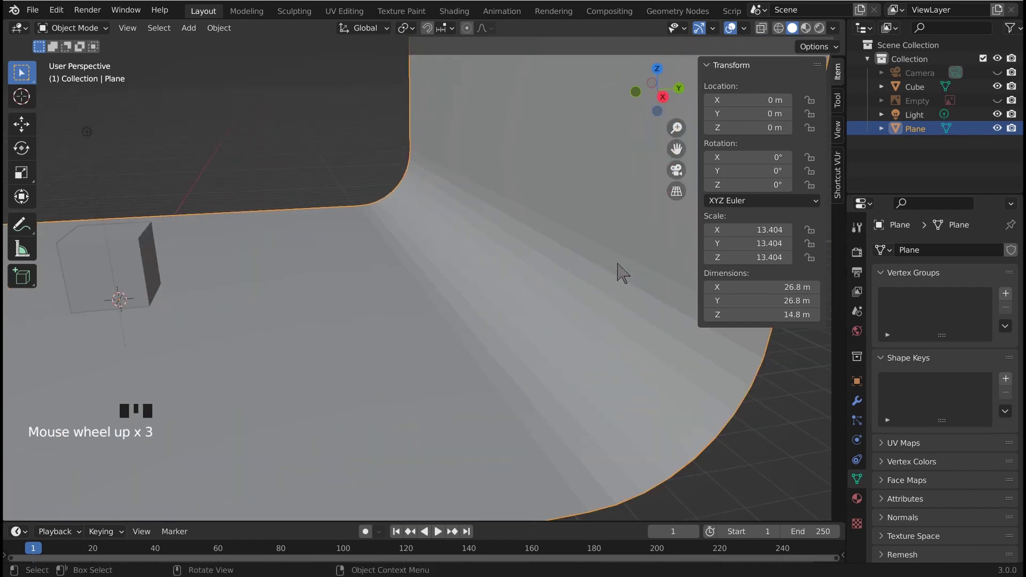
{"action": "middle_click_drag", "start_coordinate": [584, 297], "coordinate": [533, 299], "text": "shift"}
{"action": "scroll", "coordinate": [531, 304], "scroll_direction": "down", "scroll_amount": 1}
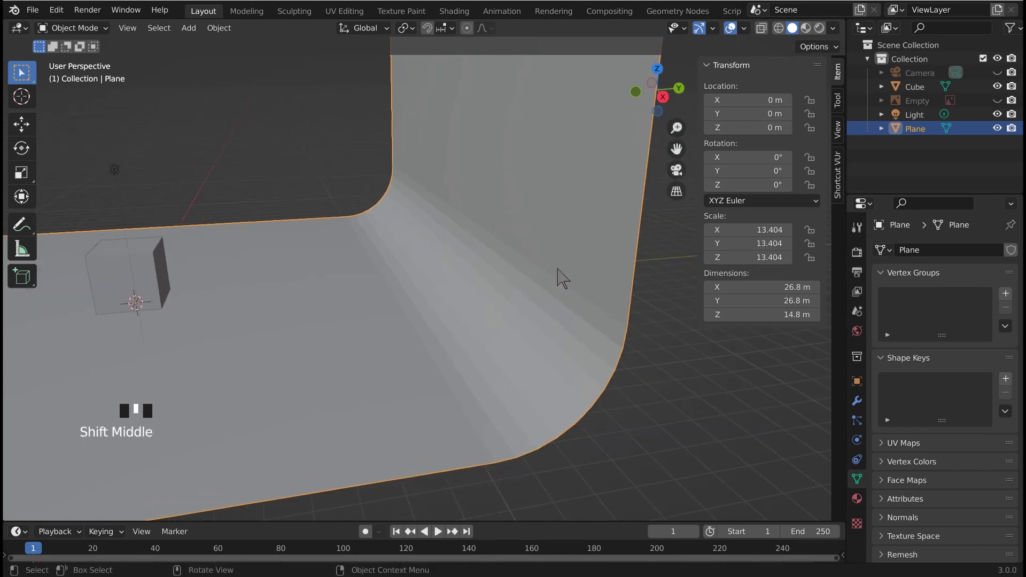
{"action": "double_click", "coordinate": [582, 262]}
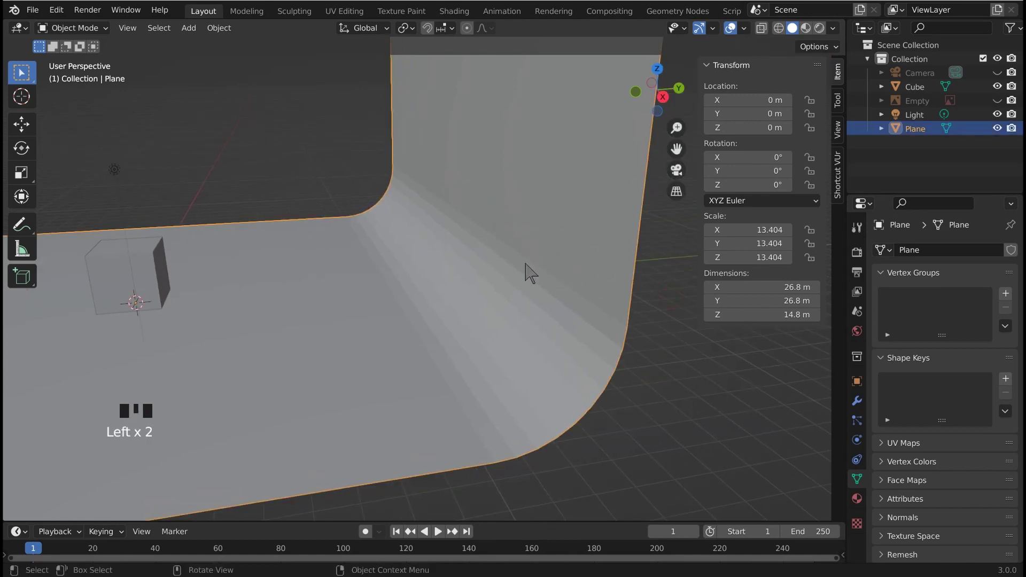
Step: Apply Shade Smooth to the backdrop plane and view the smoothed curve from the other side
{"action": "right_click", "coordinate": [520, 220]}
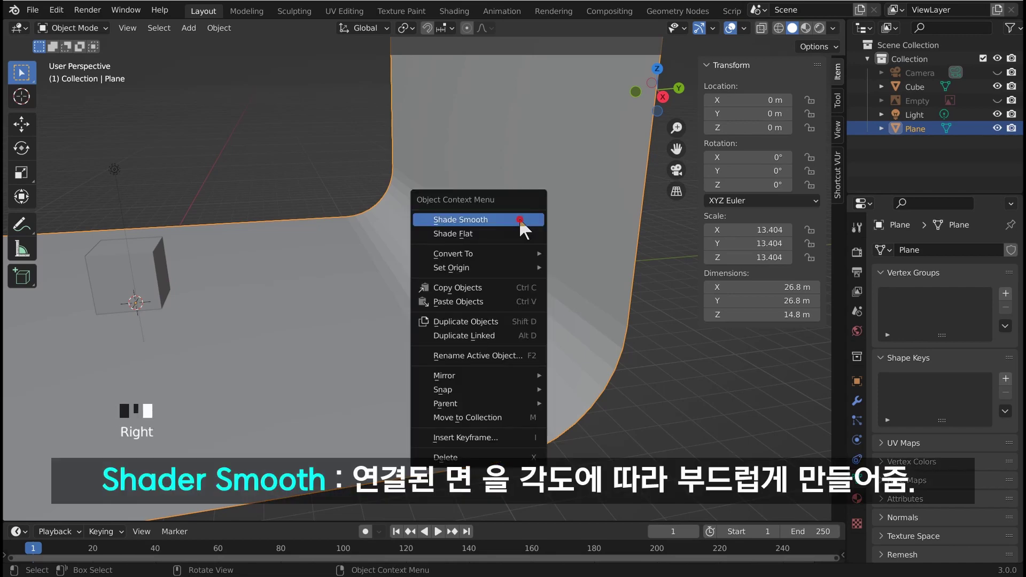
{"action": "left_click", "coordinate": [519, 219]}
{"action": "left_click", "coordinate": [516, 307]}
{"action": "middle_click_drag", "start_coordinate": [516, 307], "coordinate": [584, 300]}
{"action": "scroll", "coordinate": [499, 295], "scroll_direction": "down", "scroll_amount": 2}
{"action": "middle_click_drag", "start_coordinate": [499, 296], "coordinate": [545, 309]}
{"action": "scroll", "coordinate": [508, 332], "scroll_direction": "up", "scroll_amount": 2}
Step: Unhide the reference image, compare the cube with it from the front and in perspective, and hide the image again
{"action": "left_click", "coordinate": [503, 324]}
{"action": "scroll", "coordinate": [522, 302], "scroll_direction": "up", "scroll_amount": 2}
{"action": "mouse_move", "coordinate": [455, 276]}
{"action": "middle_mouse_down", "text": "shift"}
{"action": "mouse_move", "coordinate": [473, 292]}
{"action": "mouse_move", "coordinate": [448, 295]}
{"action": "middle_mouse_up", "text": "shift"}
{"action": "scroll", "coordinate": [477, 289], "scroll_direction": "up", "scroll_amount": 1}
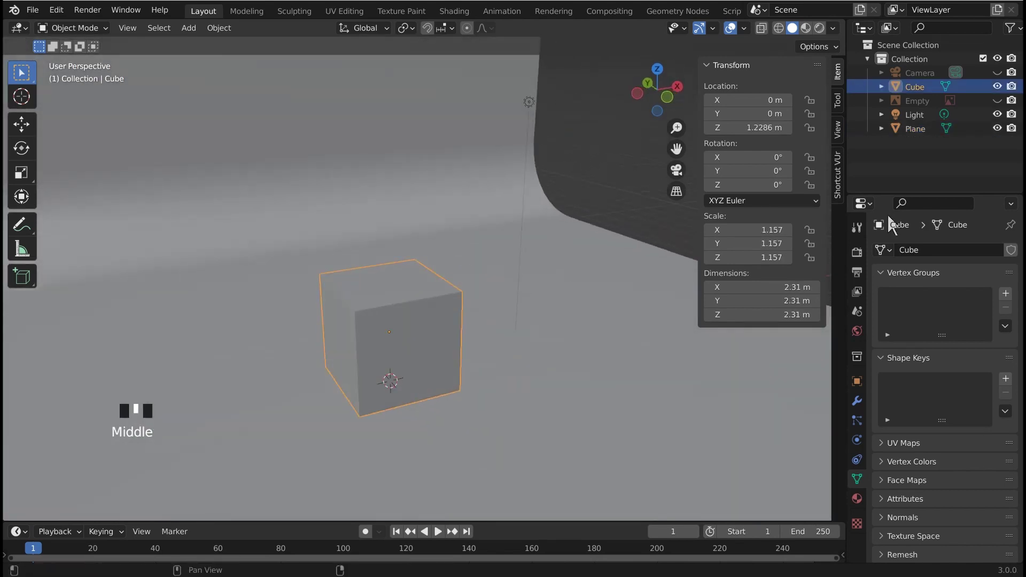
{"action": "left_click", "coordinate": [996, 101]}
{"action": "middle_click_drag", "start_coordinate": [534, 290], "coordinate": [507, 281]}
{"action": "key", "text": "KP_1"}
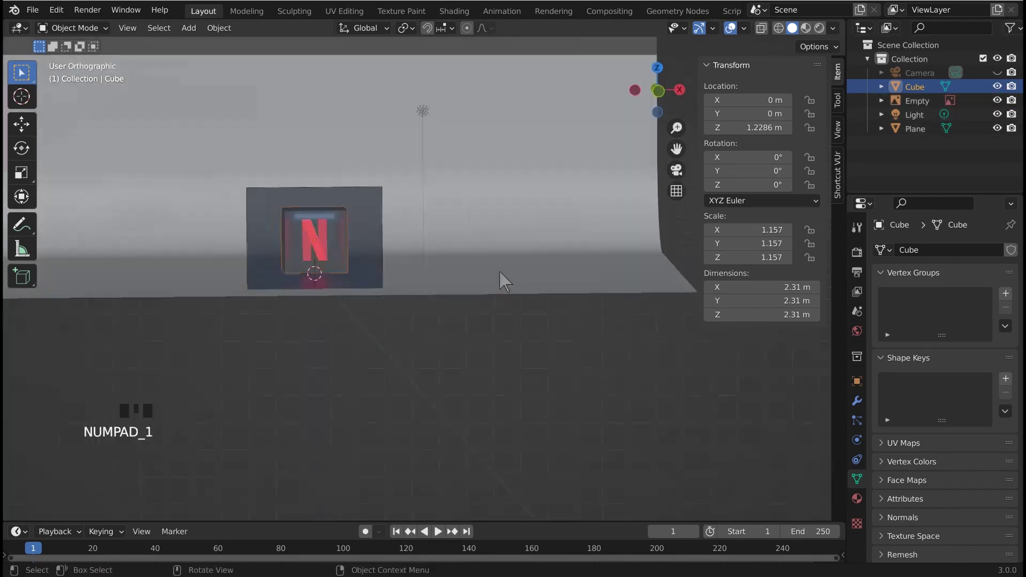
{"action": "scroll", "coordinate": [387, 243], "scroll_direction": "up", "scroll_amount": 3}
{"action": "scroll", "coordinate": [377, 278], "scroll_direction": "up", "scroll_amount": 1}
{"action": "middle_click_drag", "start_coordinate": [458, 341], "coordinate": [625, 361], "text": "shift"}
{"action": "left_click", "coordinate": [373, 208]}
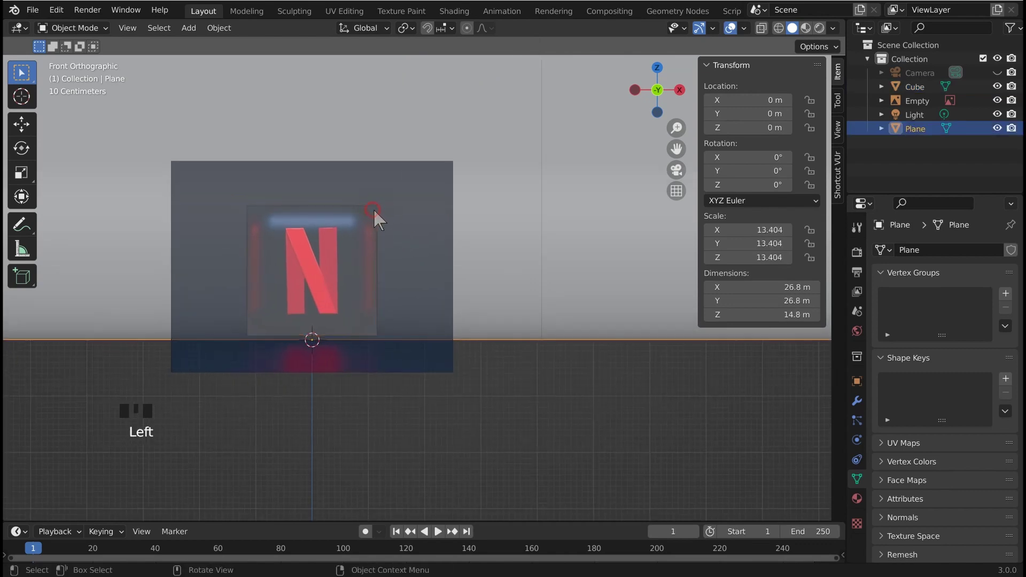
{"action": "scroll", "coordinate": [374, 208], "scroll_direction": "up", "scroll_amount": 2}
{"action": "left_click", "coordinate": [351, 202]}
{"action": "scroll", "coordinate": [371, 210], "scroll_direction": "down", "scroll_amount": 1}
{"action": "middle_click_drag", "start_coordinate": [371, 210], "coordinate": [417, 160]}
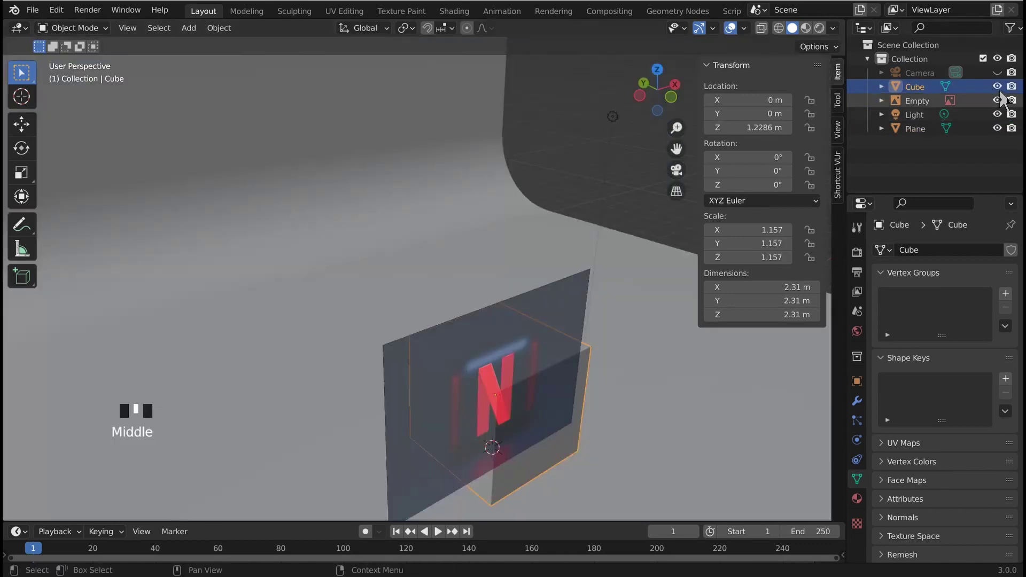
{"action": "left_click", "coordinate": [997, 100]}
Step: Enter Edit Mode on the cube, clear the mesh selection, and switch to vertex selection in the top view
{"action": "middle_click_drag", "start_coordinate": [591, 290], "coordinate": [446, 272], "text": "shift"}
{"action": "left_click", "coordinate": [479, 278]}
{"action": "left_click", "coordinate": [479, 276]}
{"action": "key", "text": "Tab"}
{"action": "scroll", "coordinate": [399, 213], "scroll_direction": "down", "scroll_amount": 1}
{"action": "middle_click_drag", "start_coordinate": [400, 229], "coordinate": [460, 202], "text": "shift"}
{"action": "key", "text": "KP_7"}
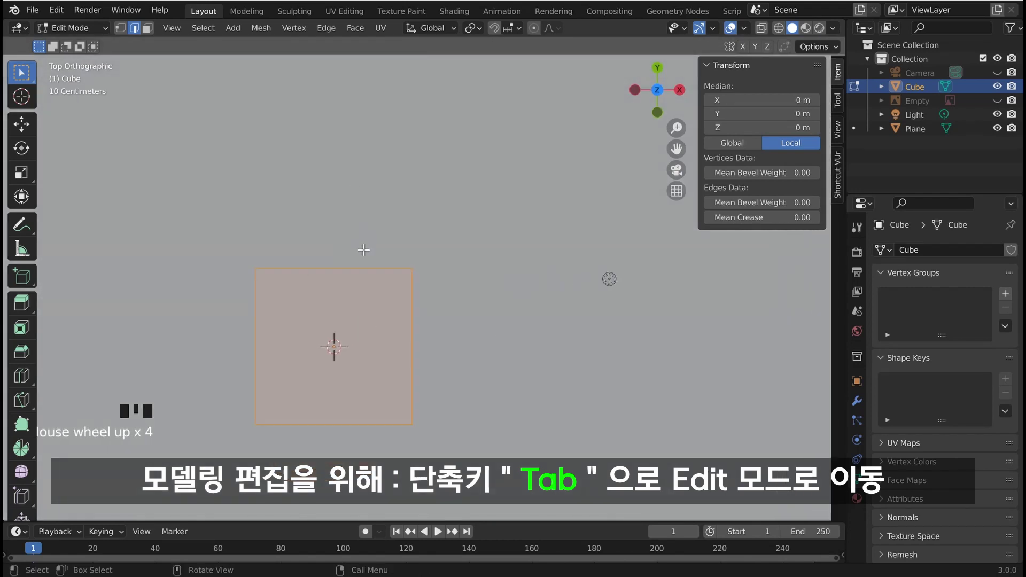
{"action": "left_click", "coordinate": [380, 231]}
{"action": "key", "text": "1"}
{"action": "middle_click_drag", "start_coordinate": [276, 221], "coordinate": [347, 249], "text": "shift"}
{"action": "scroll", "coordinate": [321, 214], "scroll_direction": "up", "scroll_amount": 1}
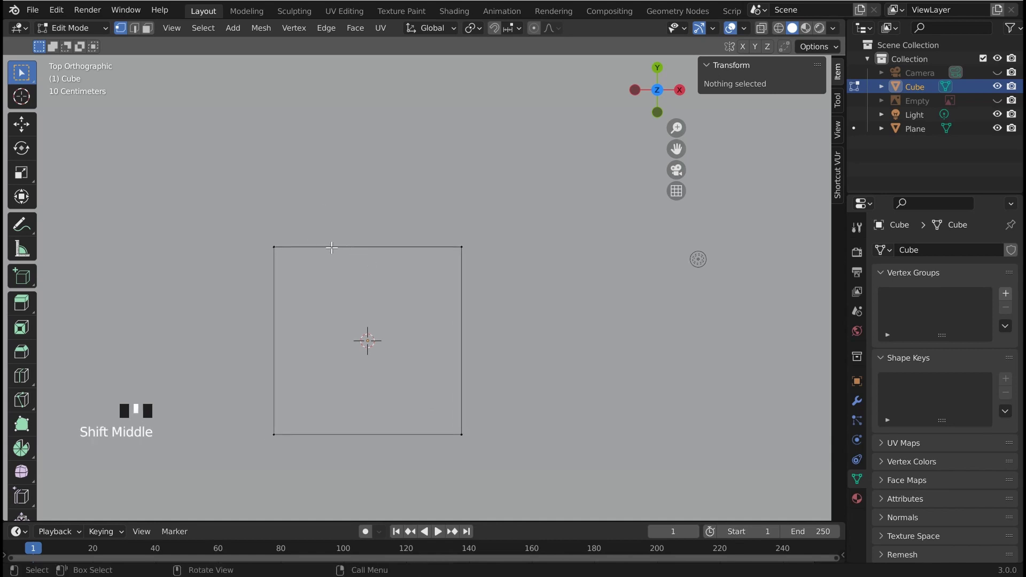
Step: Try moving the cube's box-selected back vertices along Y without X-Ray, and undo the moves
{"action": "left_click_drag", "start_coordinate": [195, 197], "coordinate": [515, 314]}
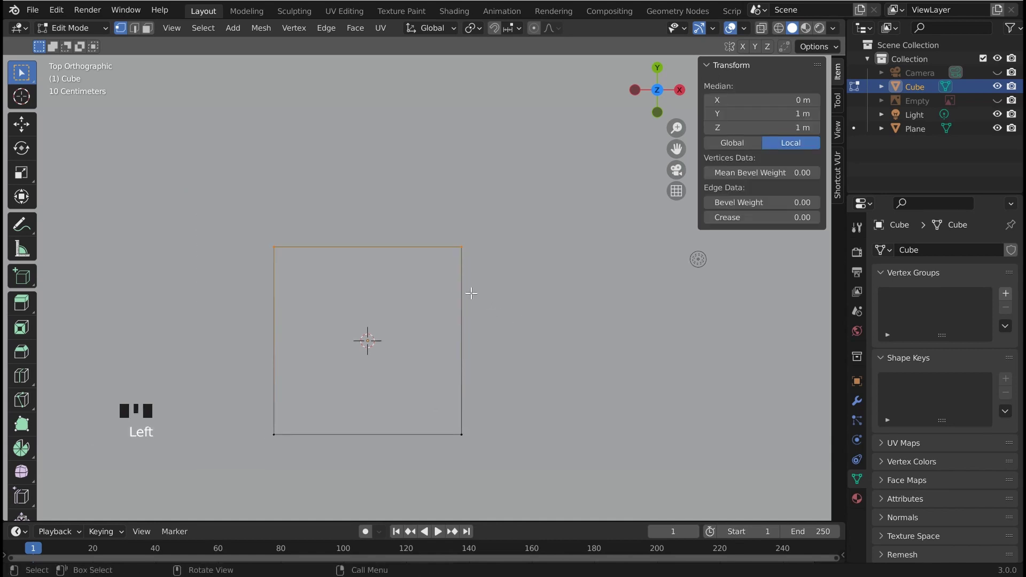
{"action": "key", "text": "g"}
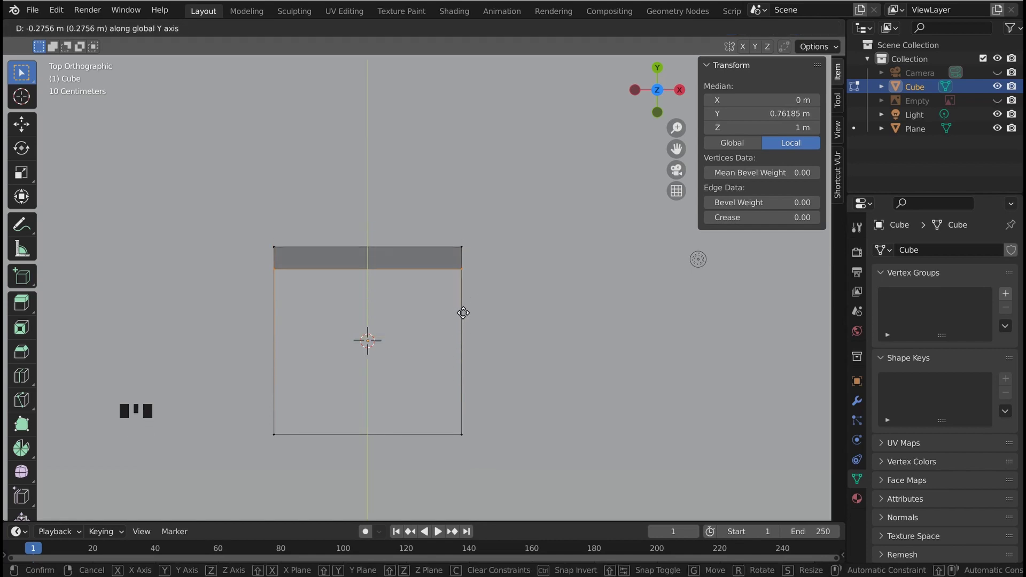
{"action": "left_click", "coordinate": [457, 331]}
{"action": "middle_click_drag", "start_coordinate": [457, 331], "coordinate": [547, 229]}
{"action": "key", "text": "g"}
{"action": "key", "text": "y"}
{"action": "left_click", "coordinate": [604, 215]}
{"action": "middle_click_drag", "start_coordinate": [604, 215], "coordinate": [510, 262]}
{"action": "key", "text": "ctrl+z"}
{"action": "key", "text": "ctrl+z"}
{"action": "key", "text": "KP_7"}
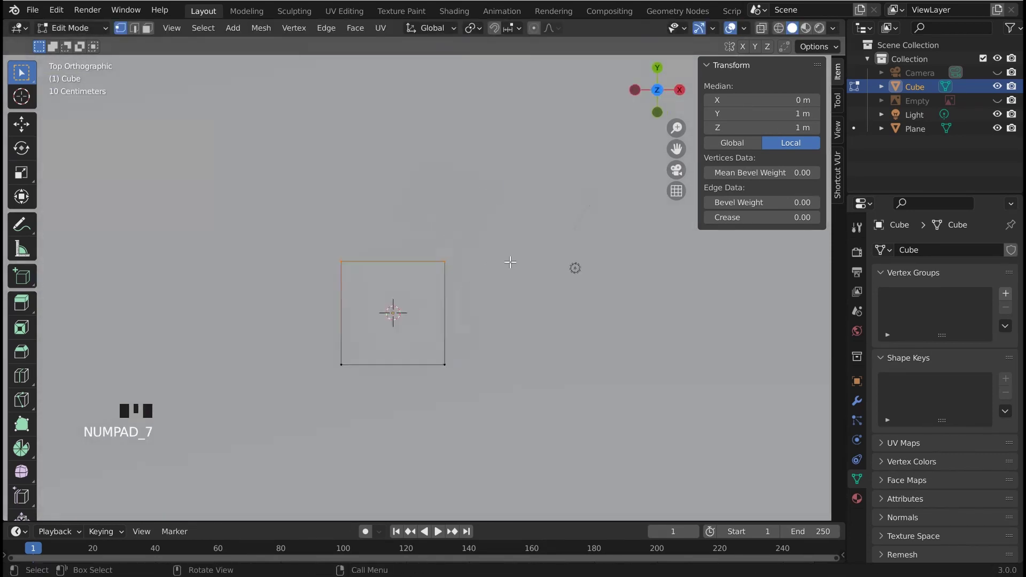
Step: Select a single upper back corner vertex of the cube and examine the corner from several angles, ending in the top view
{"action": "scroll", "coordinate": [398, 279], "scroll_direction": "up", "scroll_amount": 2}
{"action": "scroll", "coordinate": [331, 203], "scroll_direction": "up", "scroll_amount": 2}
{"action": "scroll", "coordinate": [304, 220], "scroll_direction": "up", "scroll_amount": 1, "text": "shift"}
{"action": "scroll", "coordinate": [280, 200], "scroll_direction": "up", "scroll_amount": 1}
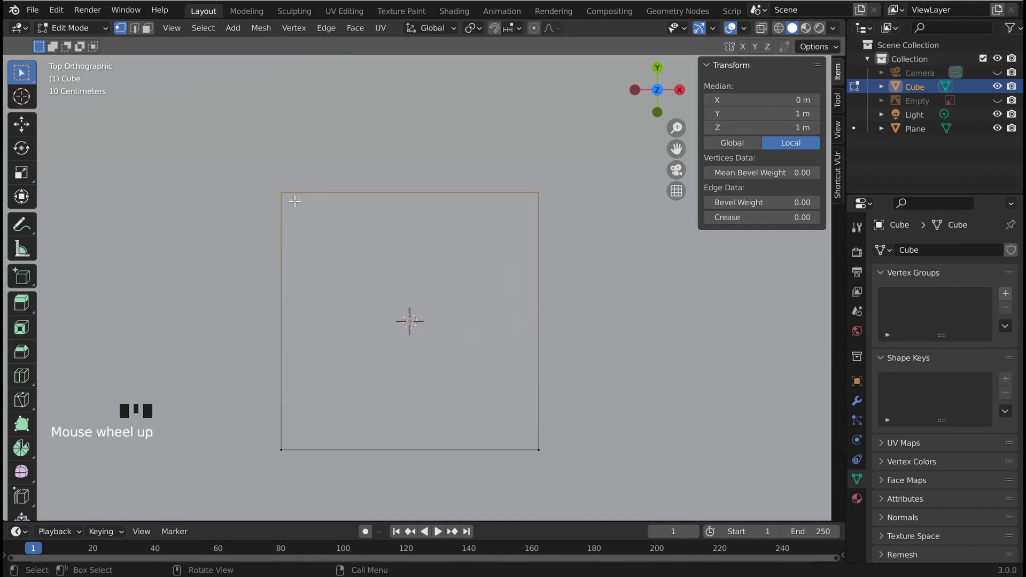
{"action": "left_click", "coordinate": [213, 147]}
{"action": "left_click", "coordinate": [282, 193]}
{"action": "middle_click_drag", "start_coordinate": [326, 244], "coordinate": [557, 235]}
{"action": "scroll", "coordinate": [445, 204], "scroll_direction": "down", "scroll_amount": 2}
{"action": "key", "text": "KP_Decimal"}
{"action": "scroll", "coordinate": [483, 208], "scroll_direction": "down", "scroll_amount": 4}
{"action": "scroll", "coordinate": [634, 238], "scroll_direction": "down", "scroll_amount": 3}
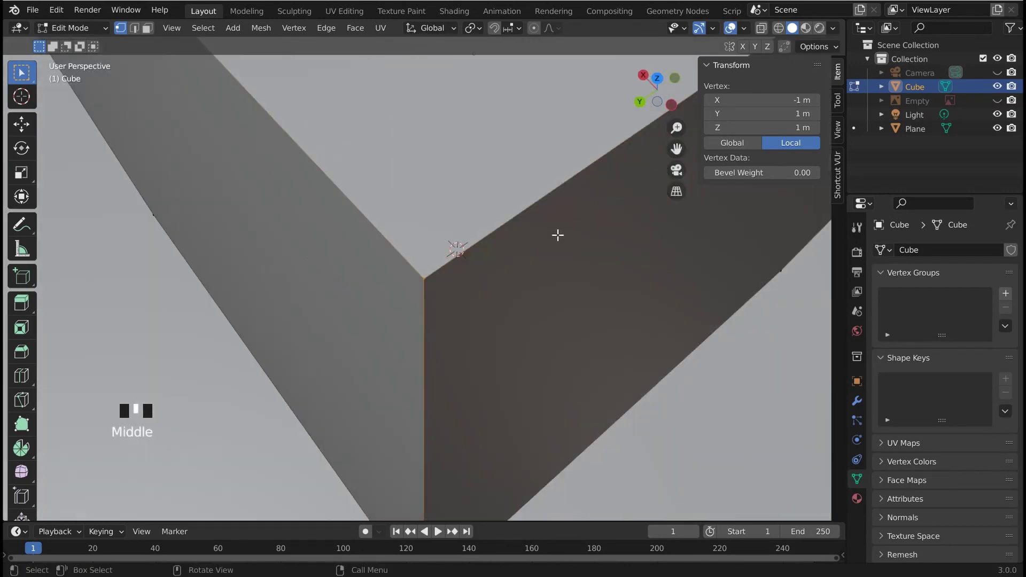
{"action": "scroll", "coordinate": [506, 273], "scroll_direction": "down", "scroll_amount": 20}
{"action": "middle_click_drag", "start_coordinate": [506, 274], "coordinate": [306, 187]}
{"action": "key", "text": "KP_7"}
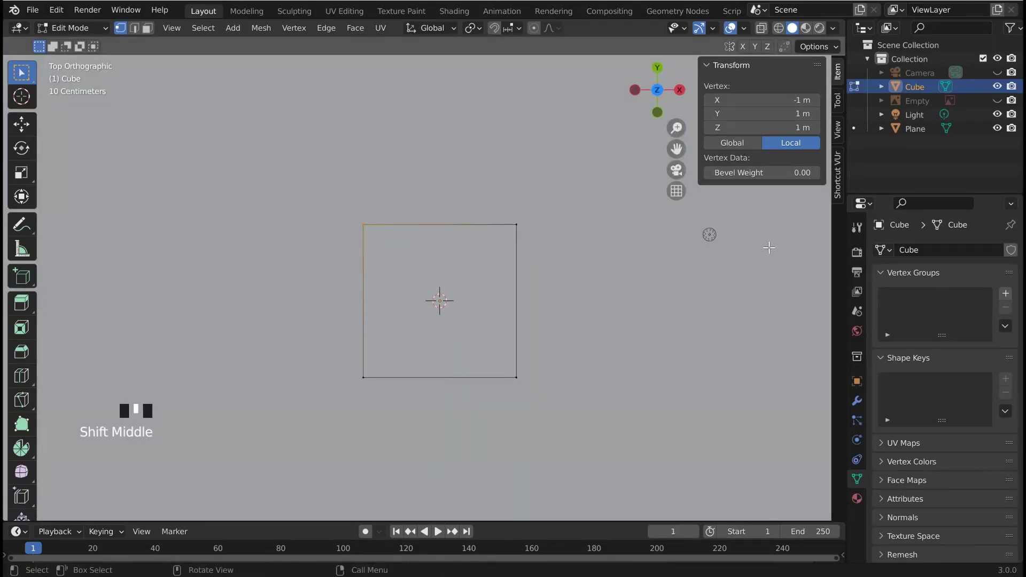
Step: Hide the transform sidebar and enable X-Ray display
{"action": "key", "text": "n"}
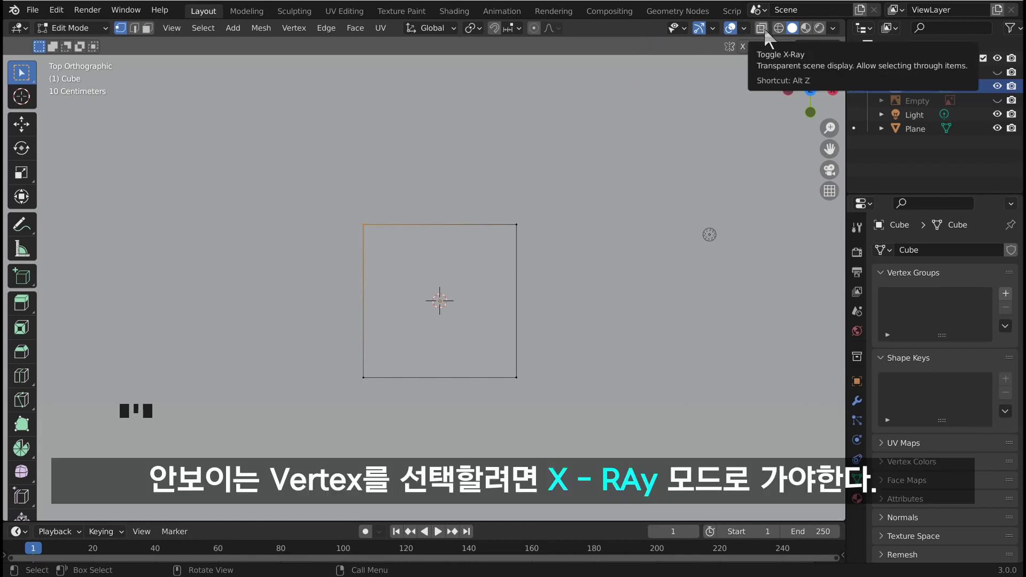
{"action": "left_click", "coordinate": [762, 28]}
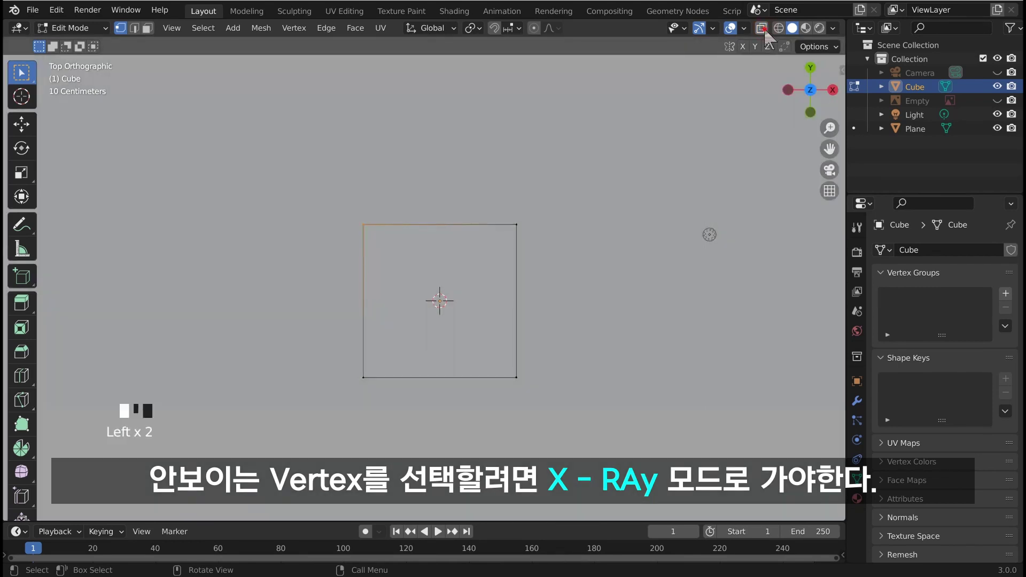
{"action": "left_click", "coordinate": [764, 31]}
{"action": "left_click", "coordinate": [764, 31]}
{"action": "left_click", "coordinate": [763, 31]}
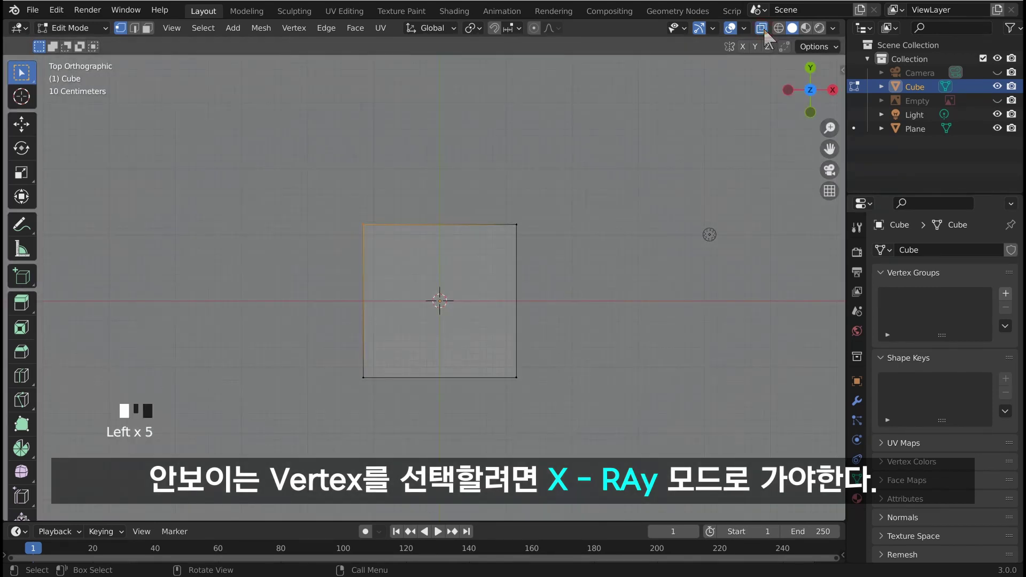
Step: Box-select the cube's back vertices through the mesh, check the selection in perspective, and clear it
{"action": "left_click_drag", "start_coordinate": [309, 182], "coordinate": [591, 259]}
{"action": "middle_click_drag", "start_coordinate": [412, 278], "coordinate": [460, 160]}
{"action": "left_click", "coordinate": [603, 323]}
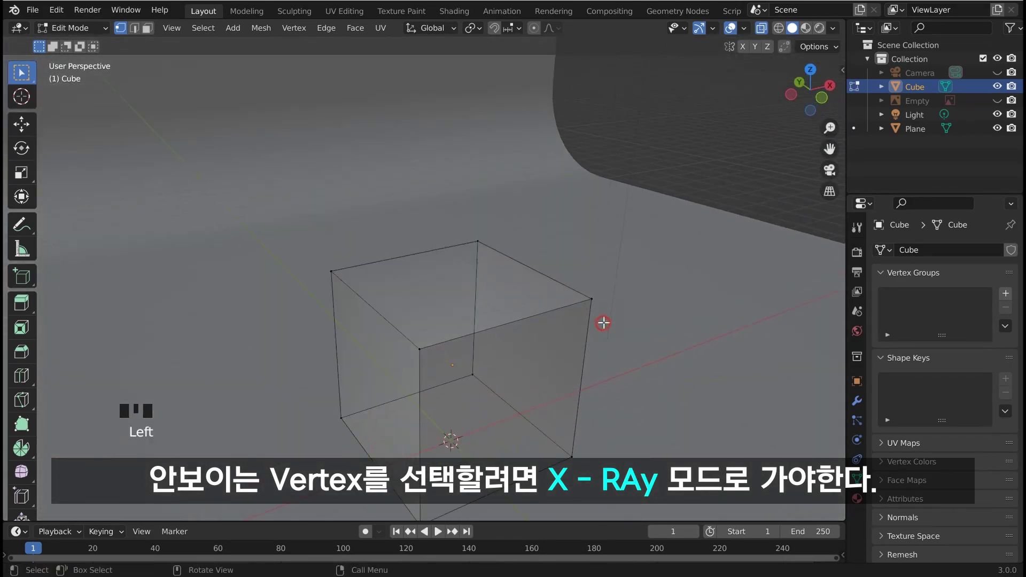
Step: Toggle X-Ray display repeatedly to compare the cube's solid and see-through views, ending with X-Ray off
{"action": "middle_click_drag", "start_coordinate": [535, 327], "coordinate": [661, 97], "text": "shift"}
{"action": "left_click", "coordinate": [761, 30]}
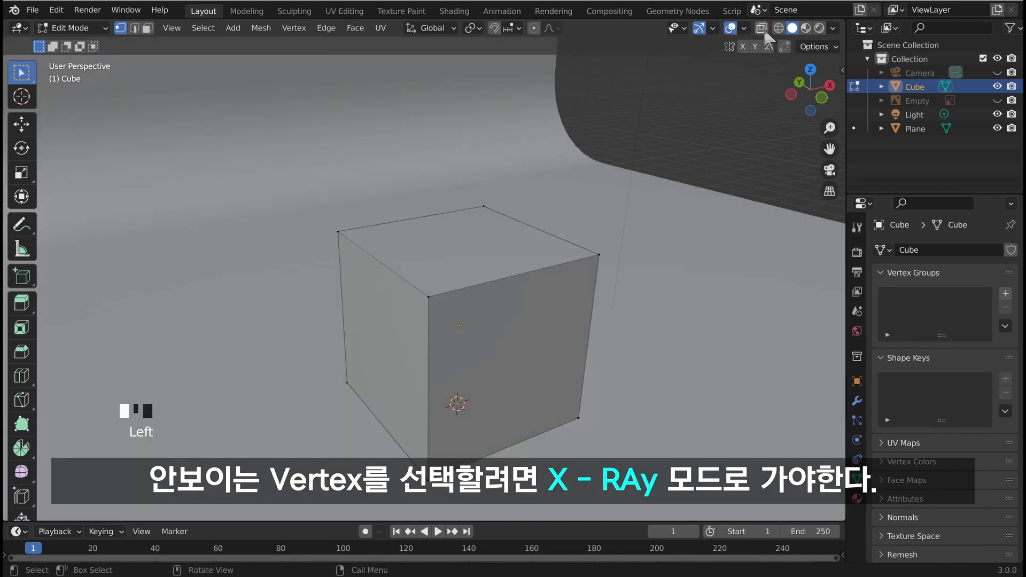
{"action": "left_click", "coordinate": [763, 29]}
{"action": "middle_click_drag", "start_coordinate": [531, 232], "coordinate": [535, 215], "text": "shift"}
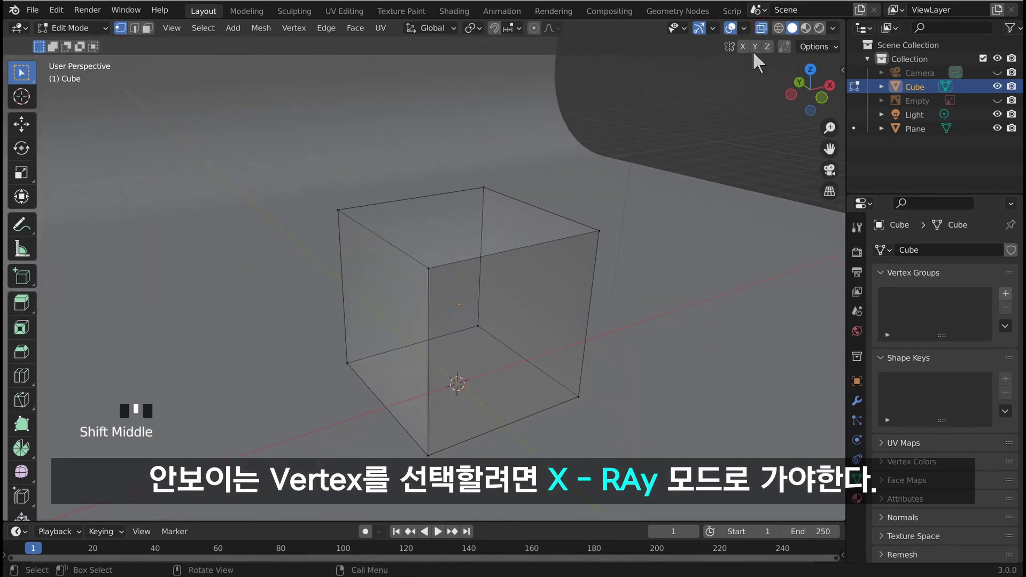
{"action": "mouse_move", "coordinate": [473, 194]}
{"action": "middle_mouse_down"}
{"action": "mouse_move", "coordinate": [460, 225]}
{"action": "mouse_move", "coordinate": [474, 212]}
{"action": "middle_mouse_up"}
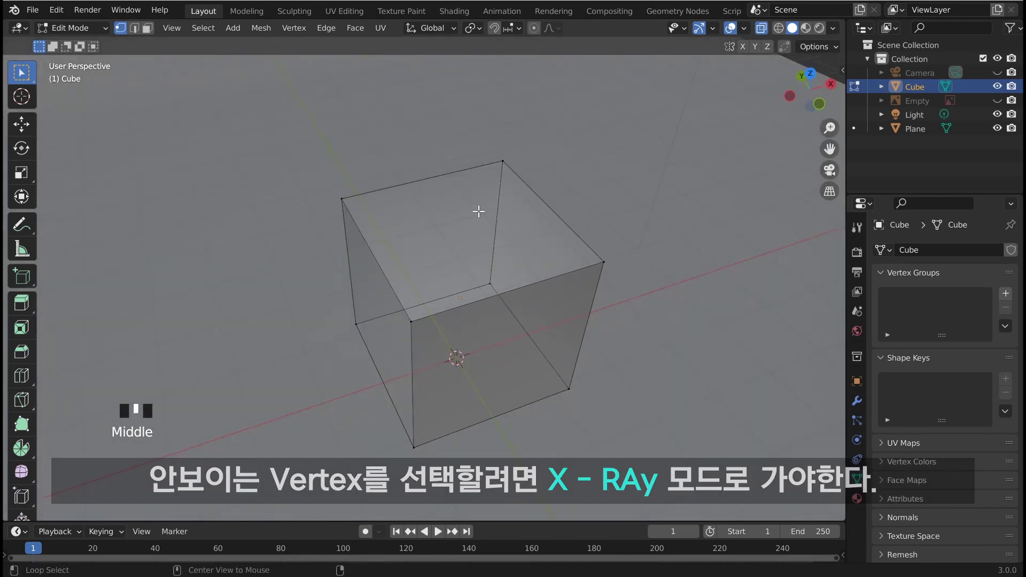
{"action": "key", "text": "alt+z"}
{"action": "key", "text": "alt+z"}
{"action": "key", "text": "alt+z"}
{"action": "key", "text": "alt+z"}
{"action": "key", "text": "alt+z"}
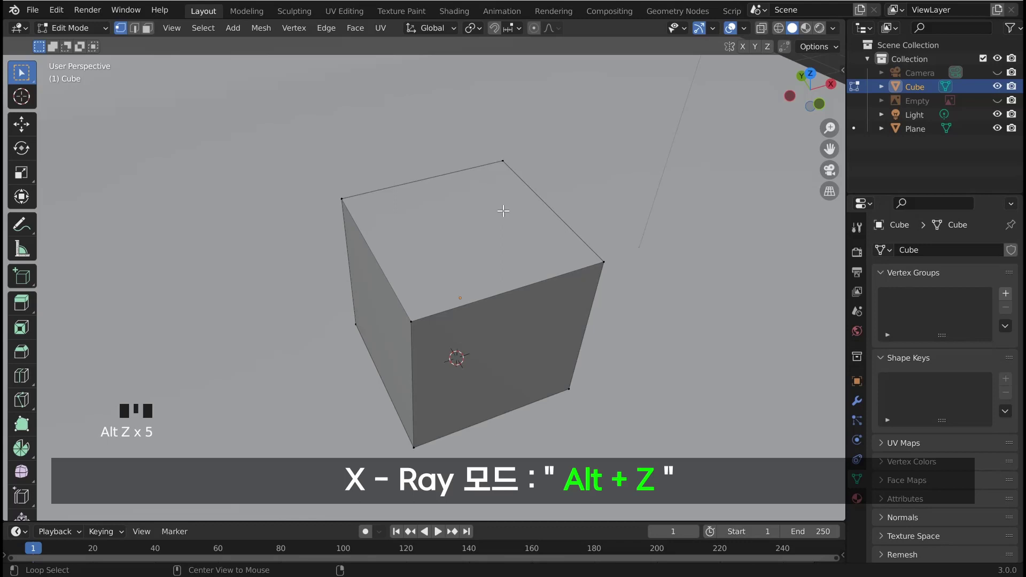
Step: With X-Ray on, move all the cube's back vertices about 1.4 m toward the front along Y, and return to Object Mode
{"action": "middle_click_drag", "start_coordinate": [502, 210], "coordinate": [461, 257]}
{"action": "key", "text": "KP_7"}
{"action": "key", "text": "alt+z"}
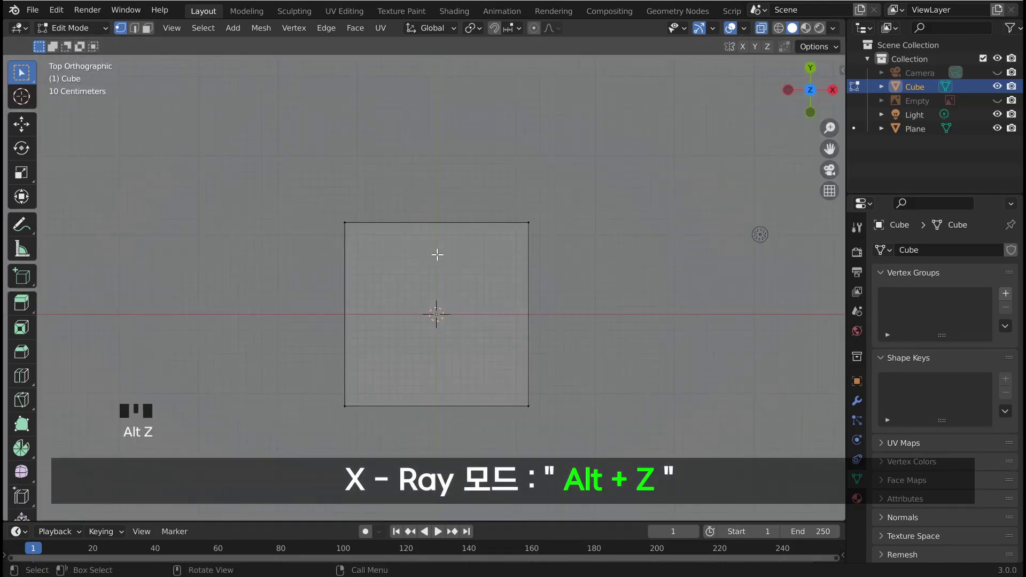
{"action": "left_click_drag", "start_coordinate": [275, 184], "coordinate": [549, 278]}
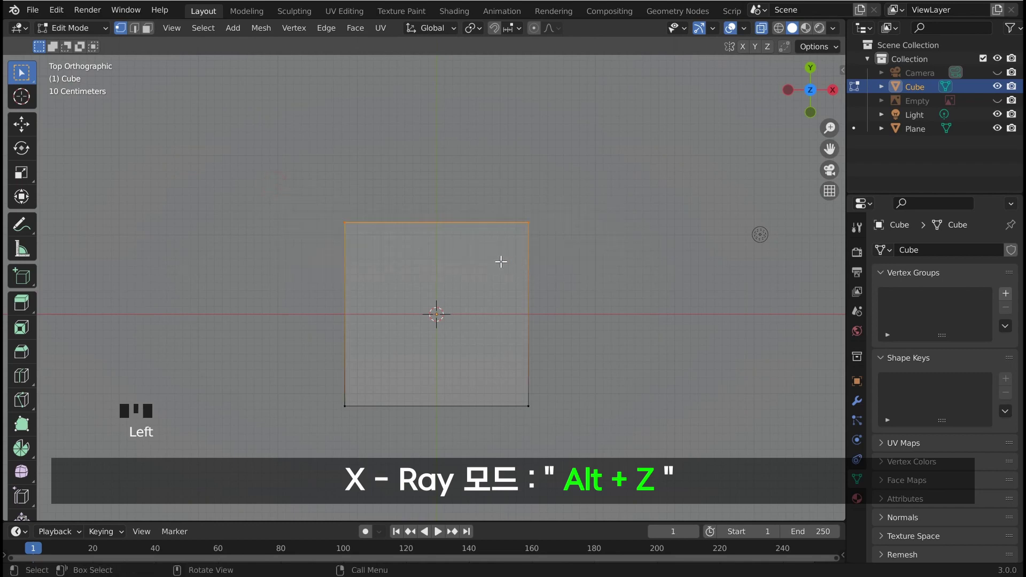
{"action": "key", "text": "g"}
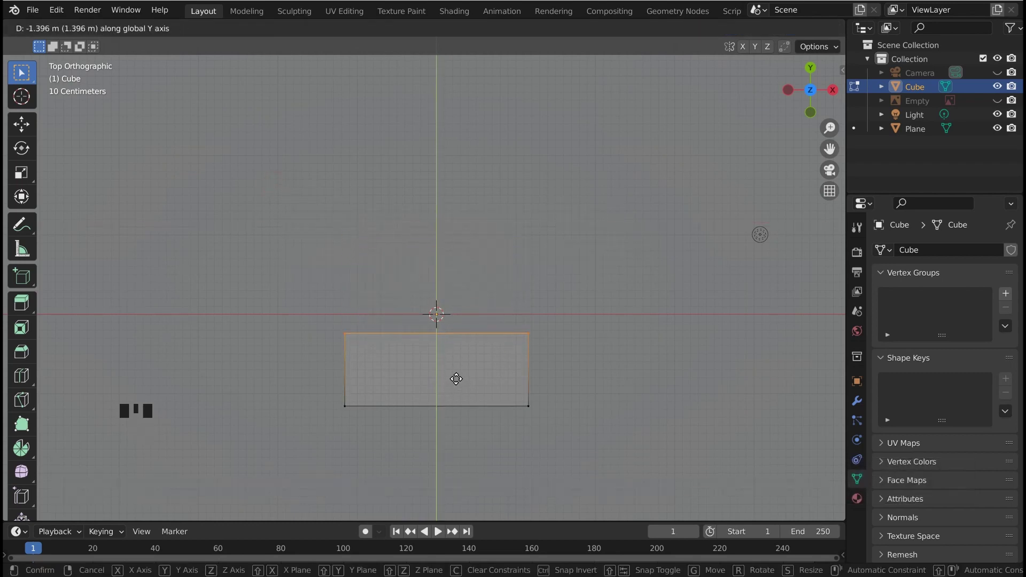
{"action": "left_click", "coordinate": [457, 375]}
{"action": "middle_click_drag", "start_coordinate": [478, 348], "coordinate": [540, 244]}
{"action": "key", "text": "Tab"}
{"action": "scroll", "coordinate": [535, 264], "scroll_direction": "down", "scroll_amount": 2, "text": "shift"}
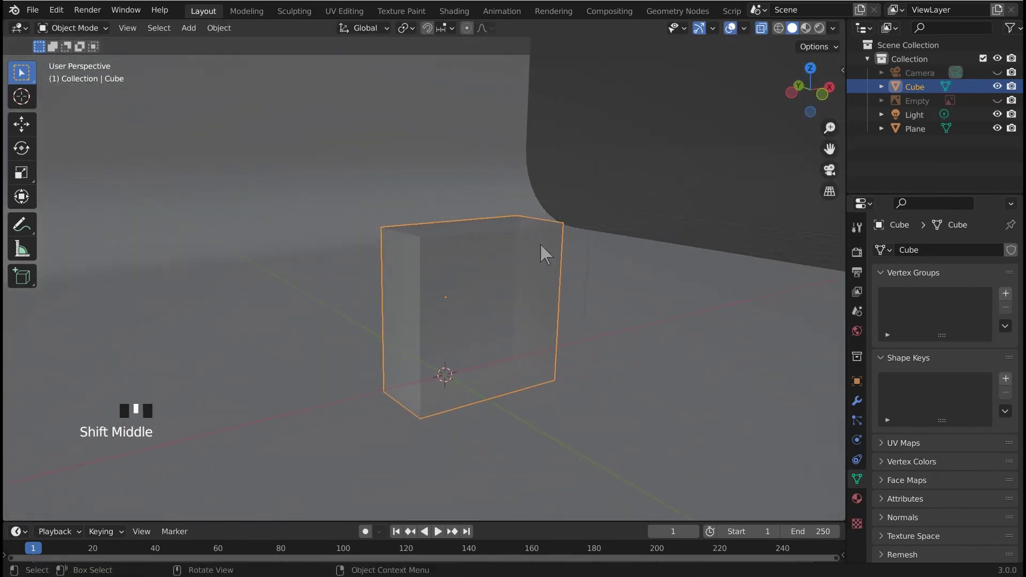
Step: Turn X-Ray off, enter Edit Mode on the cube and select all its geometry in edge selection mode
{"action": "key", "text": "alt+z"}
{"action": "mouse_move", "coordinate": [541, 245]}
{"action": "middle_mouse_down"}
{"action": "mouse_move", "coordinate": [609, 235]}
{"action": "mouse_move", "coordinate": [483, 252]}
{"action": "mouse_move", "coordinate": [384, 247]}
{"action": "mouse_move", "coordinate": [418, 238]}
{"action": "mouse_move", "coordinate": [535, 247]}
{"action": "middle_mouse_up"}
{"action": "middle_click_drag", "start_coordinate": [517, 244], "coordinate": [456, 236], "text": "shift"}
{"action": "left_click", "coordinate": [691, 179]}
{"action": "left_click", "coordinate": [515, 225]}
{"action": "key", "text": "Tab"}
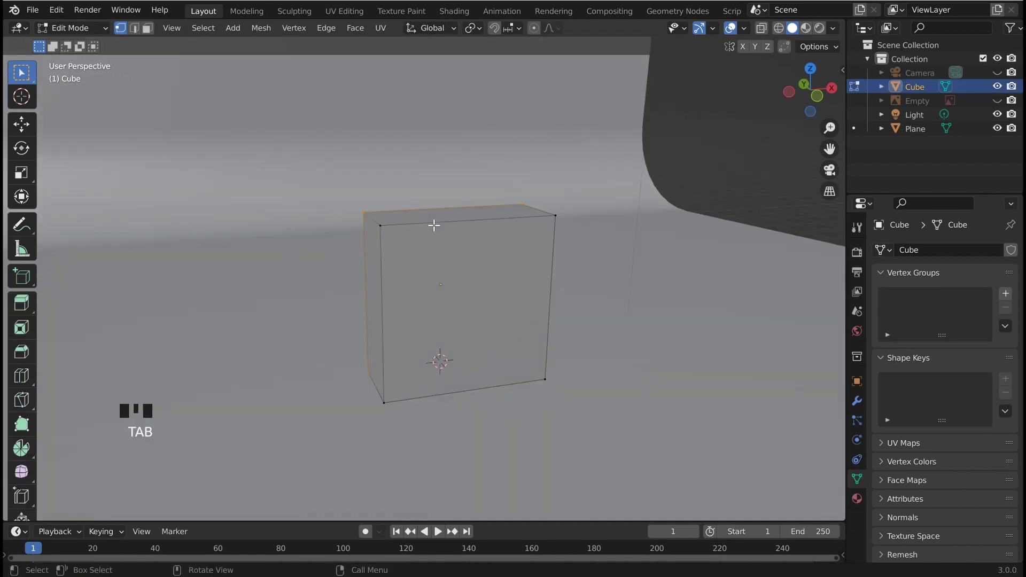
{"action": "scroll", "coordinate": [433, 225], "scroll_direction": "up", "scroll_amount": 2}
{"action": "key", "text": "2"}
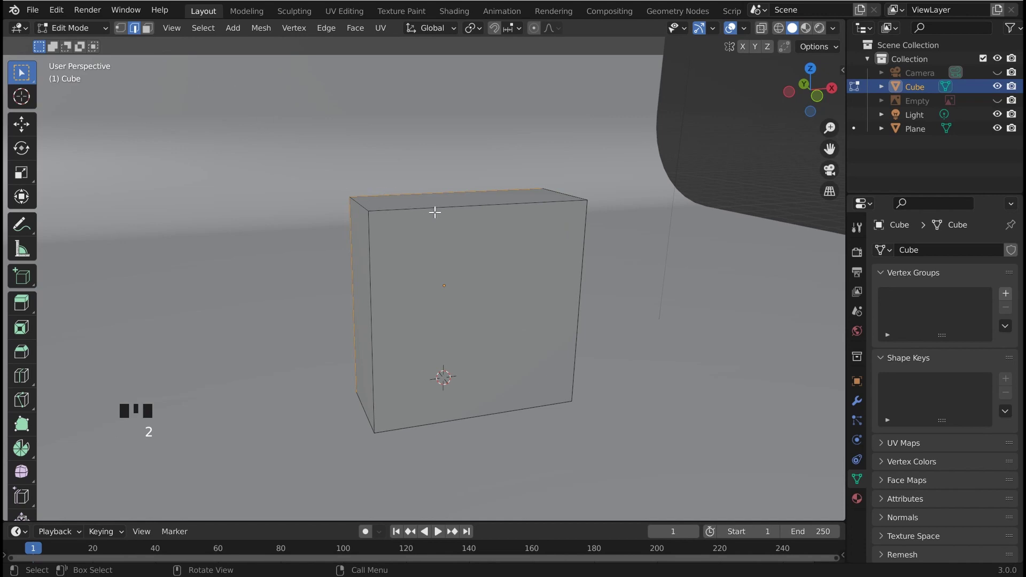
{"action": "key", "text": "a"}
{"action": "middle_click_drag", "start_coordinate": [434, 213], "coordinate": [406, 210]}
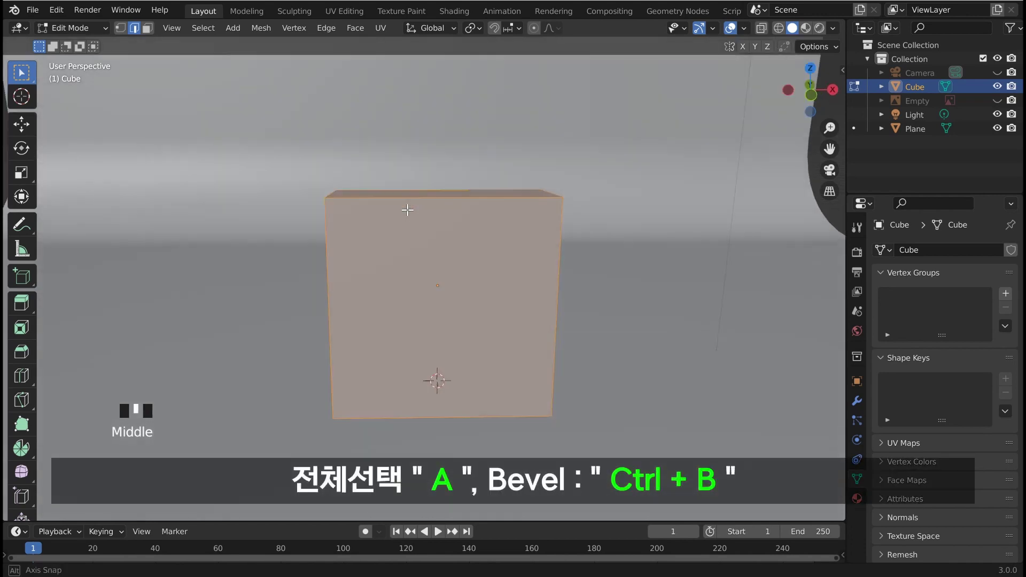
{"action": "middle_click_drag", "start_coordinate": [561, 175], "coordinate": [514, 188]}
{"action": "key", "text": "ctrl+b"}
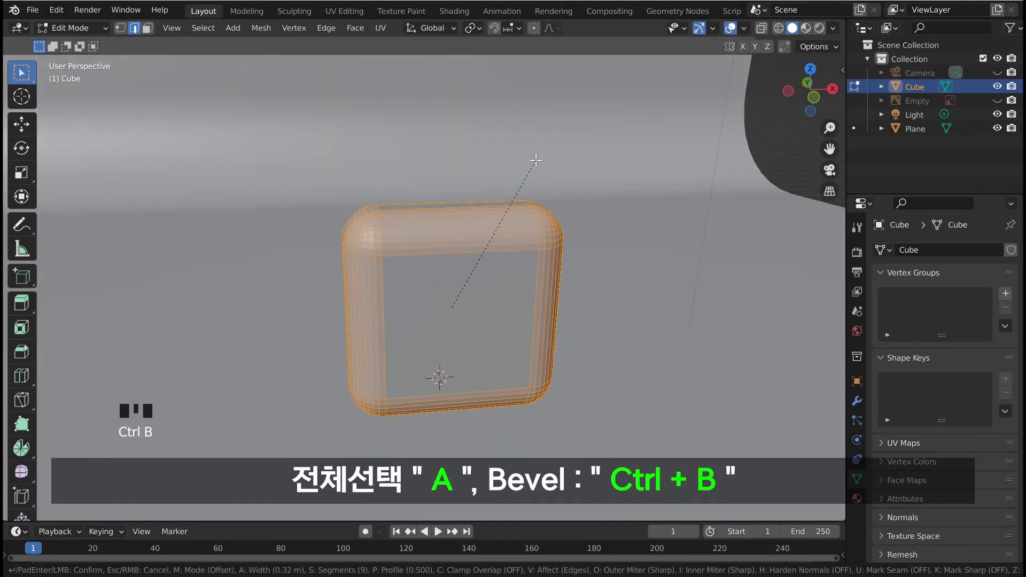
{"action": "right_click", "coordinate": [535, 162]}
{"action": "middle_click_drag", "start_coordinate": [535, 161], "coordinate": [520, 176]}
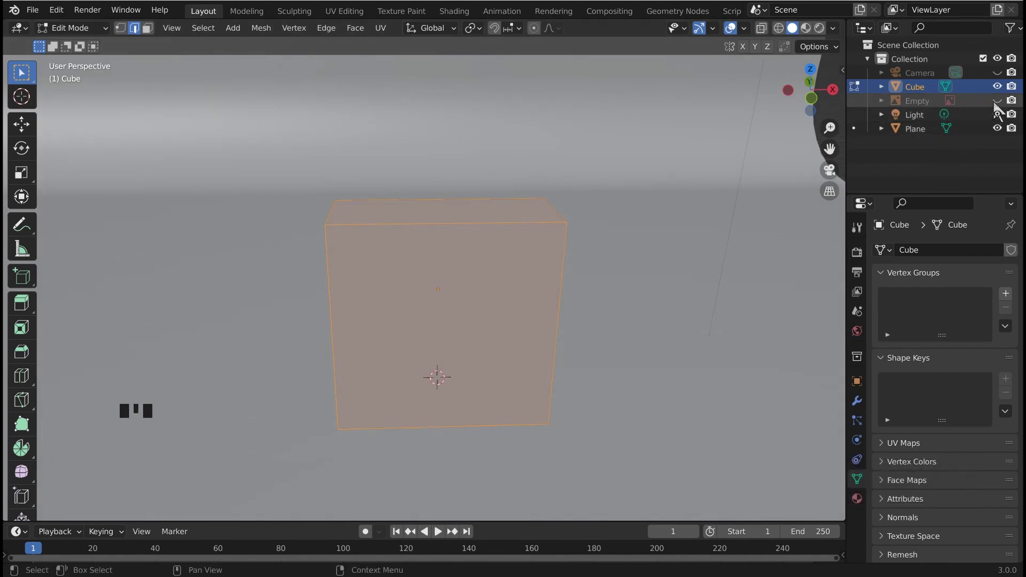
Step: Unhide the Empty holding the Netflix reference image and frame it with the cube in the front view
{"action": "left_click", "coordinate": [996, 101]}
{"action": "middle_click_drag", "start_coordinate": [503, 233], "coordinate": [515, 213]}
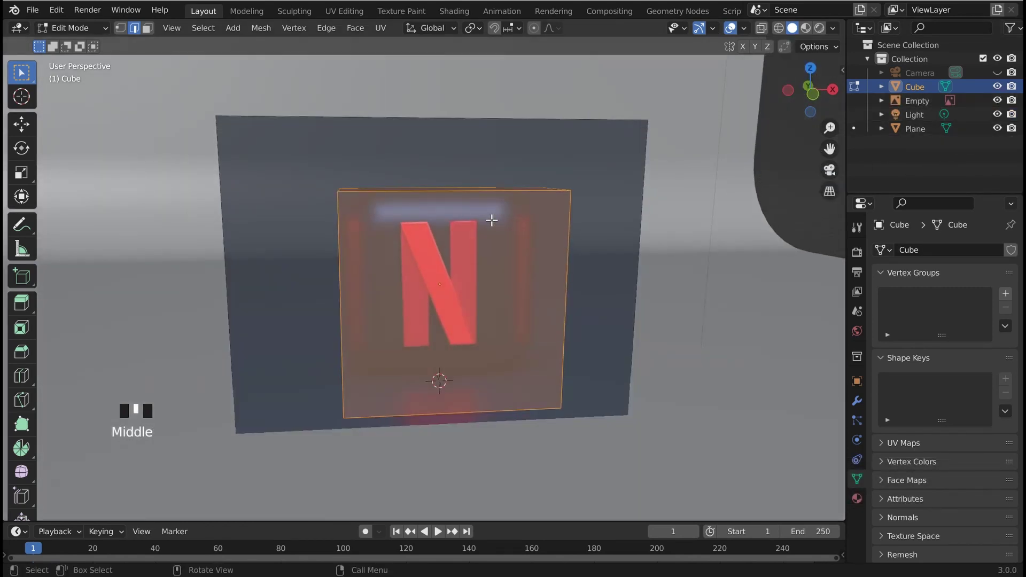
{"action": "key", "text": "KP_1"}
{"action": "scroll", "coordinate": [408, 193], "scroll_direction": "up", "scroll_amount": 2}
{"action": "middle_click_drag", "start_coordinate": [408, 192], "coordinate": [412, 240], "text": "shift"}
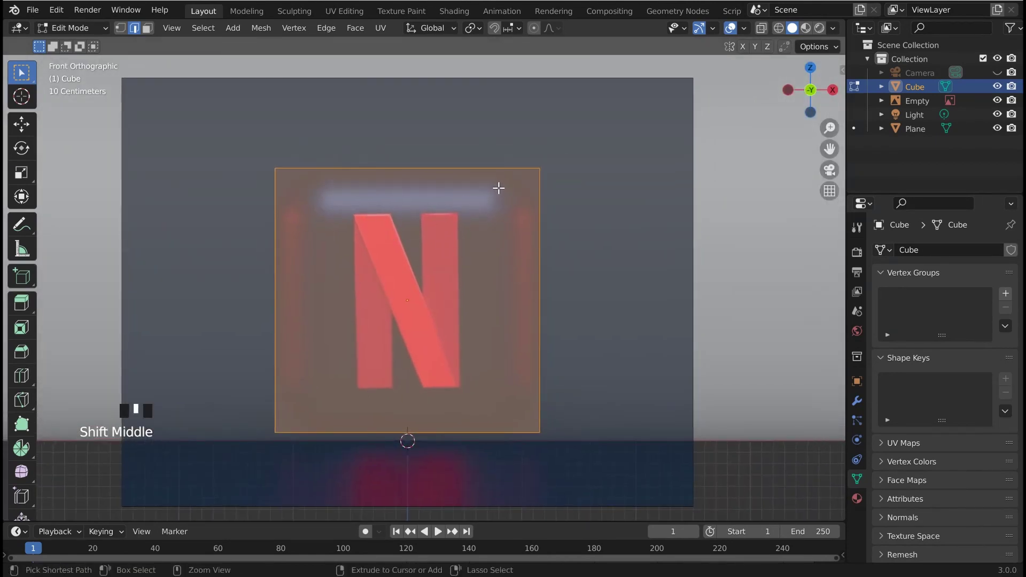
Step: Try a bevel of about 0.46 m with 9 segments on all the cube's edges, inspect it in perspective, and undo it
{"action": "key", "text": "ctrl+b"}
{"action": "scroll", "coordinate": [521, 160], "scroll_direction": "up", "scroll_amount": 8}
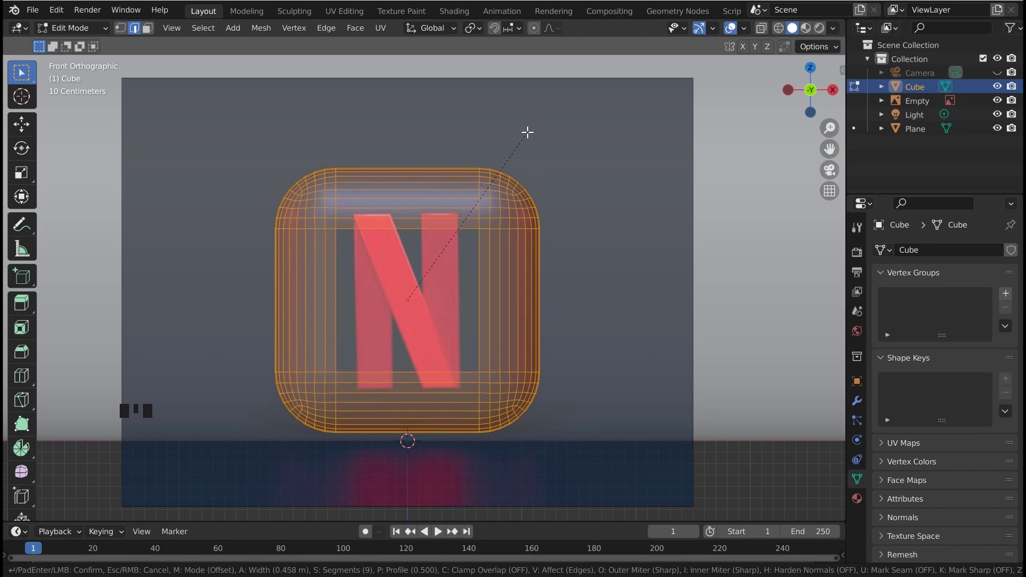
{"action": "left_click", "coordinate": [527, 132]}
{"action": "scroll", "coordinate": [528, 132], "scroll_direction": "down", "scroll_amount": 1}
{"action": "middle_click_drag", "start_coordinate": [476, 174], "coordinate": [566, 202]}
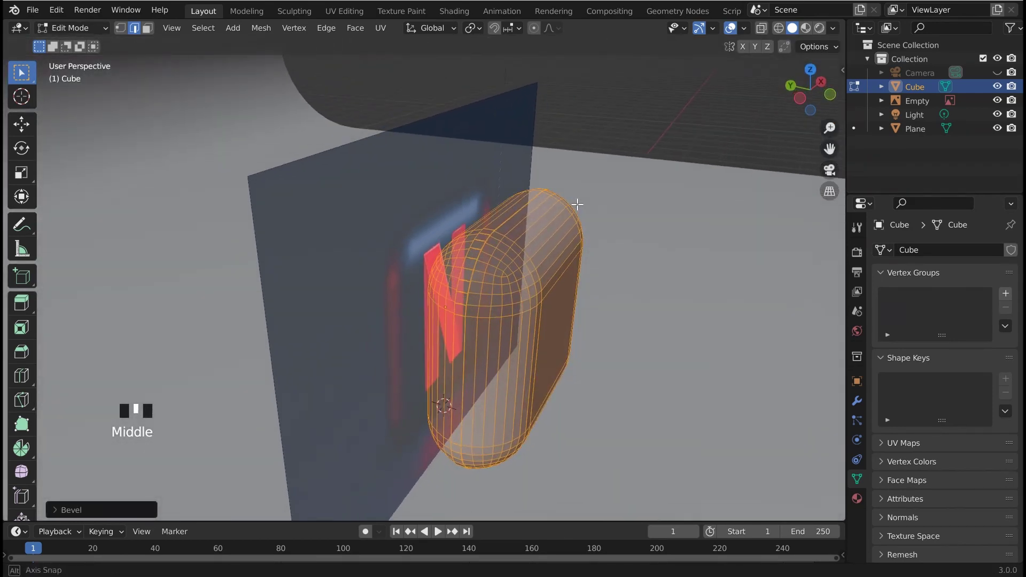
{"action": "scroll", "coordinate": [603, 183], "scroll_direction": "up", "scroll_amount": 4}
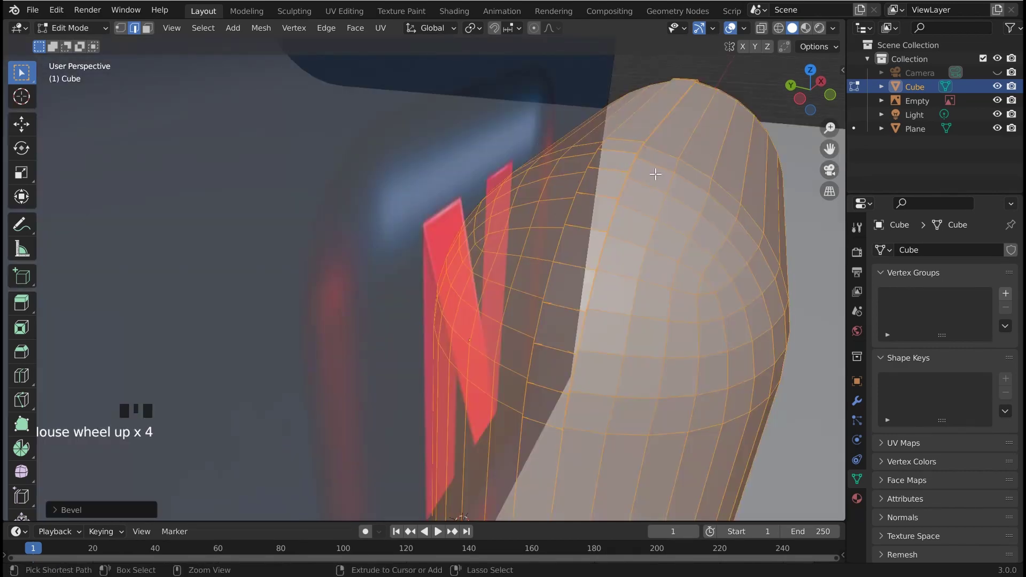
{"action": "key", "text": "ctrl+z"}
{"action": "scroll", "coordinate": [657, 174], "scroll_direction": "down", "scroll_amount": 2}
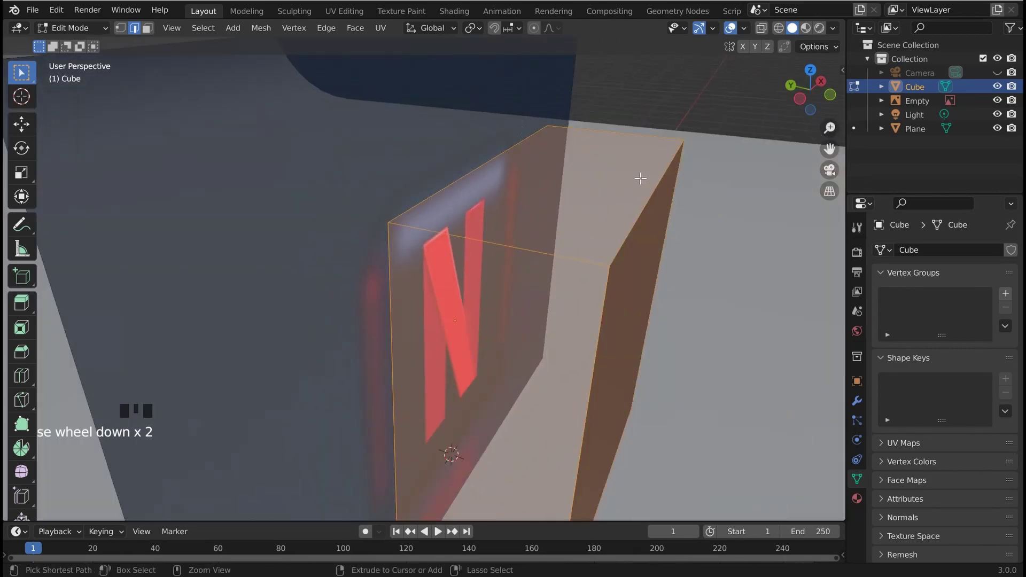
Step: Bevel all the cube's edges by about 0.41 m with 9 segments, return to Object Mode, and compare it with the reference image
{"action": "key", "text": "ctrl+b"}
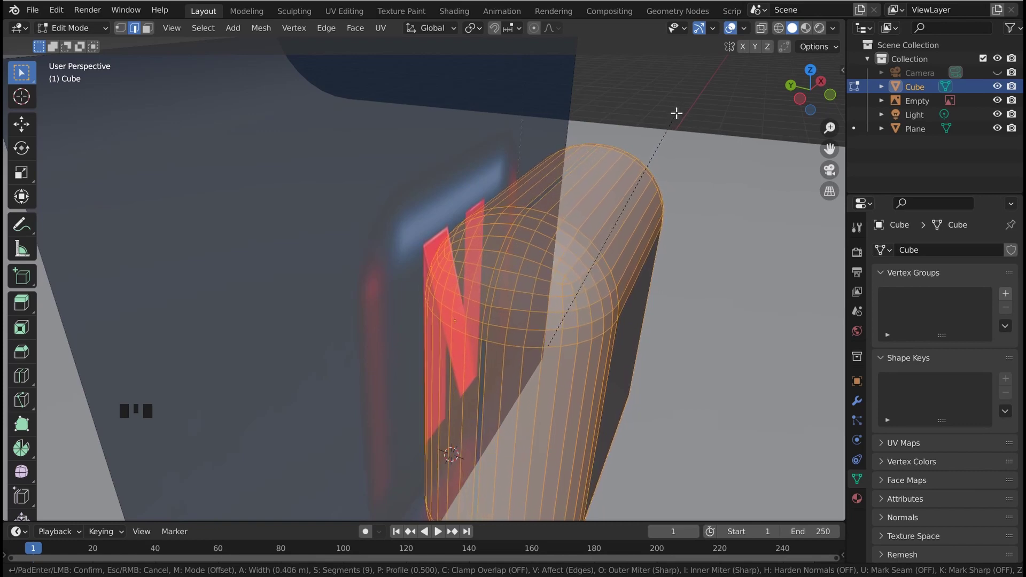
{"action": "left_click", "coordinate": [676, 112]}
{"action": "middle_click_drag", "start_coordinate": [639, 146], "coordinate": [509, 129]}
{"action": "key", "text": "KP_1"}
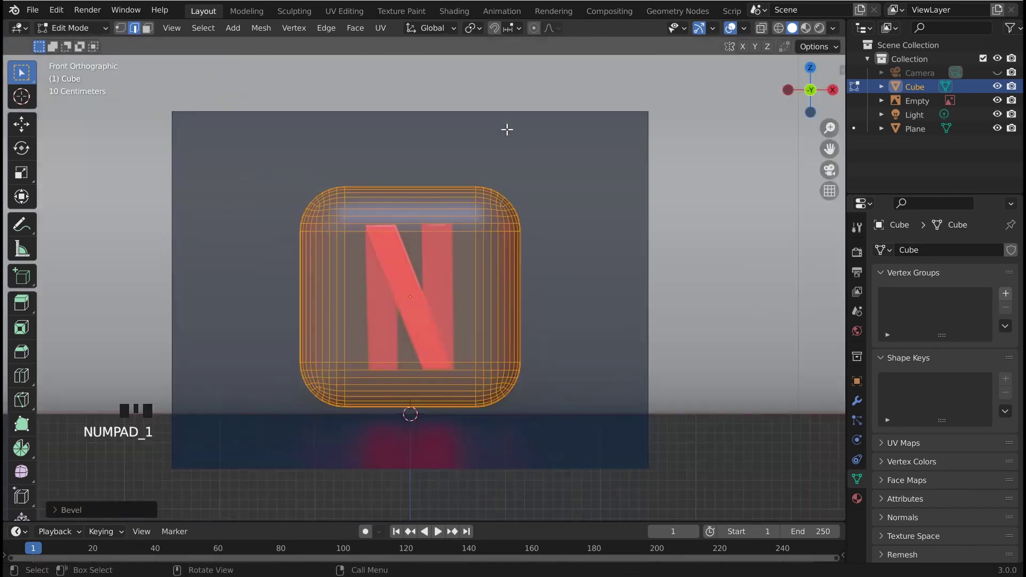
{"action": "scroll", "coordinate": [328, 165], "scroll_direction": "up", "scroll_amount": 4}
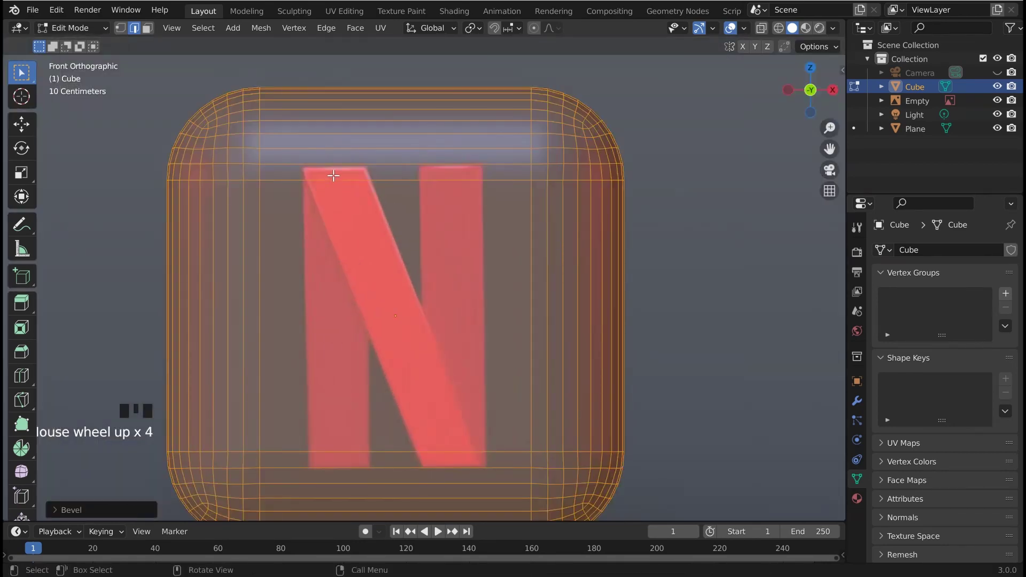
{"action": "key", "text": "g"}
{"action": "right_click", "coordinate": [345, 191]}
{"action": "key", "text": "Tab"}
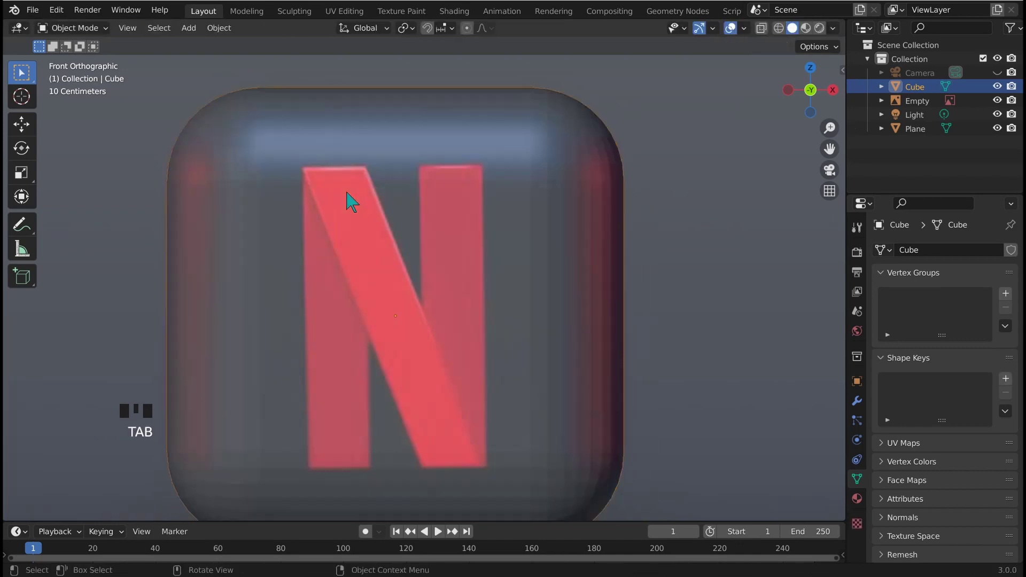
{"action": "scroll", "coordinate": [374, 235], "scroll_direction": "down", "scroll_amount": 3}
{"action": "left_click", "coordinate": [398, 267]}
{"action": "middle_click_drag", "start_coordinate": [420, 246], "coordinate": [448, 270]}
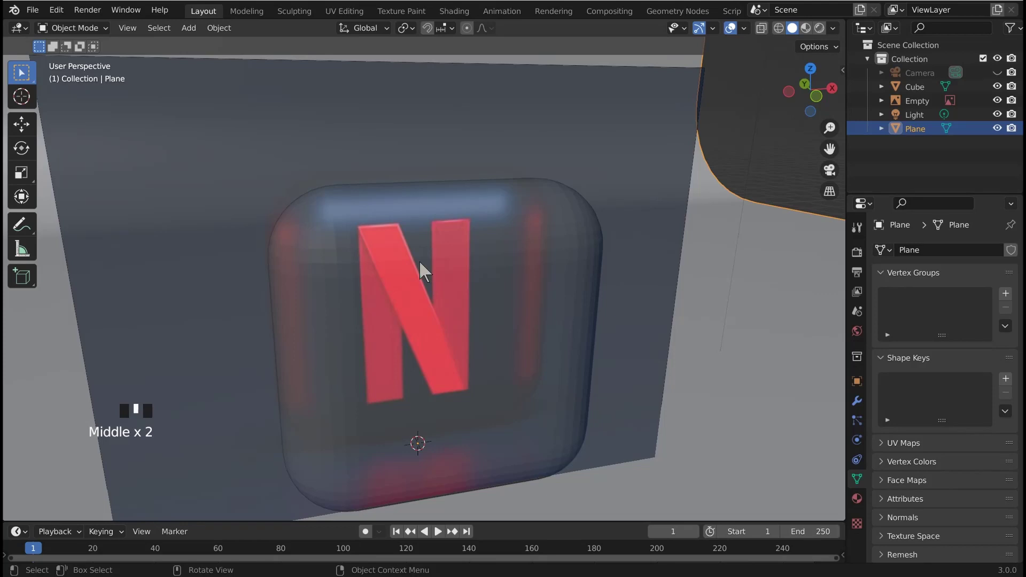
Step: In the front view, add a second cube mesh for building the letter N
{"action": "key", "text": "KP_1"}
{"action": "scroll", "coordinate": [420, 264], "scroll_direction": "up", "scroll_amount": 2}
{"action": "scroll", "coordinate": [419, 264], "scroll_direction": "down", "scroll_amount": 2}
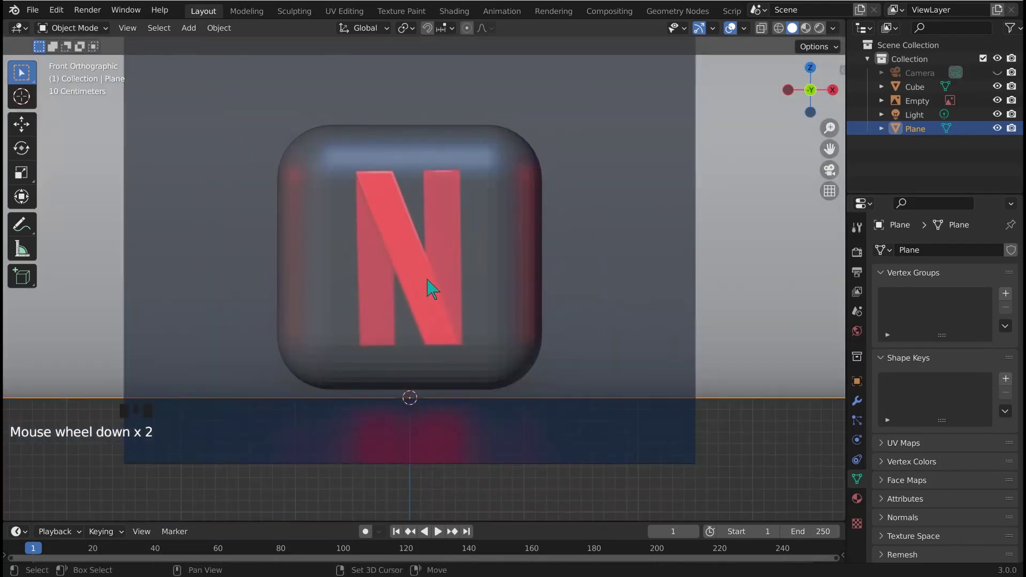
{"action": "key", "text": "shift+a"}
{"action": "mouse_move", "coordinate": [428, 279]}
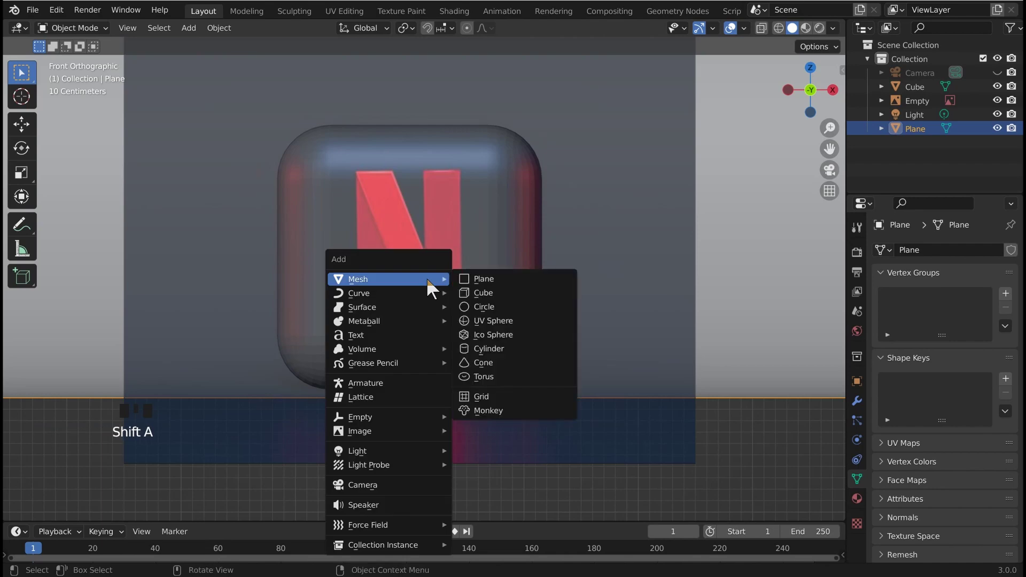
{"action": "left_click", "coordinate": [483, 291]}
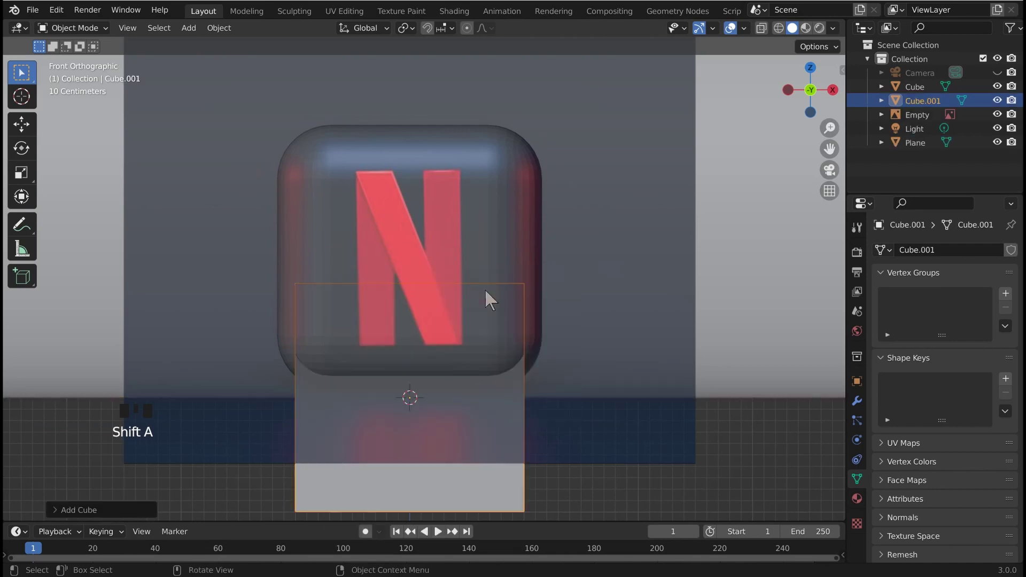
{"action": "middle_click_drag", "start_coordinate": [485, 290], "coordinate": [470, 243], "text": "shift"}
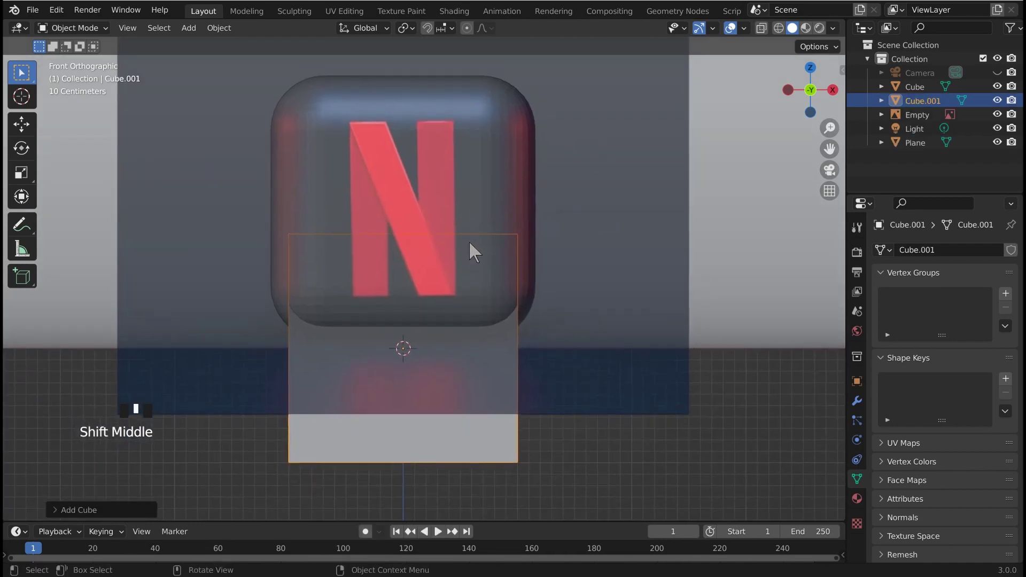
Step: Enter Edit Mode on the new cube and enable X-Ray display
{"action": "key", "text": "Tab"}
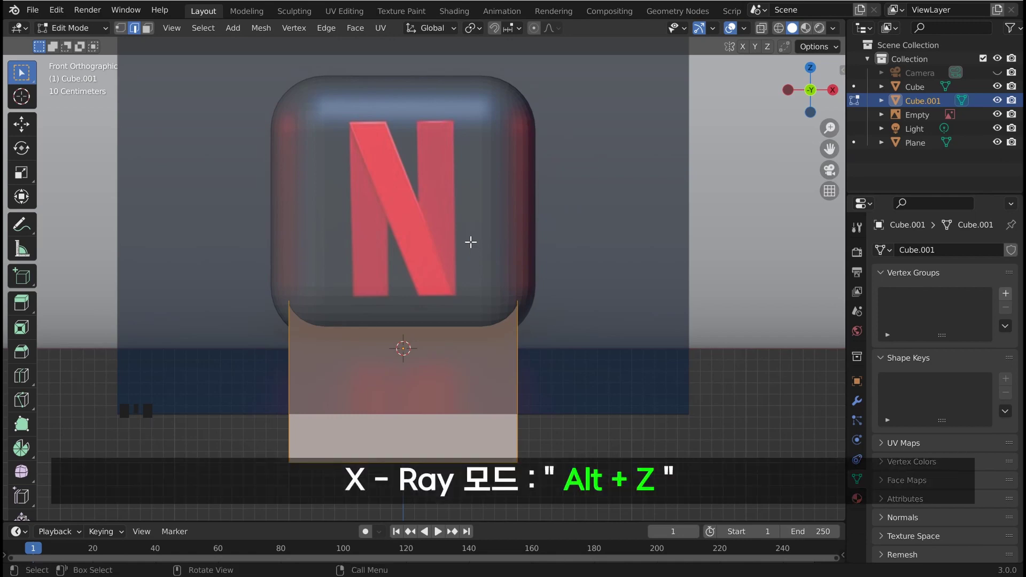
{"action": "key", "text": "alt+z"}
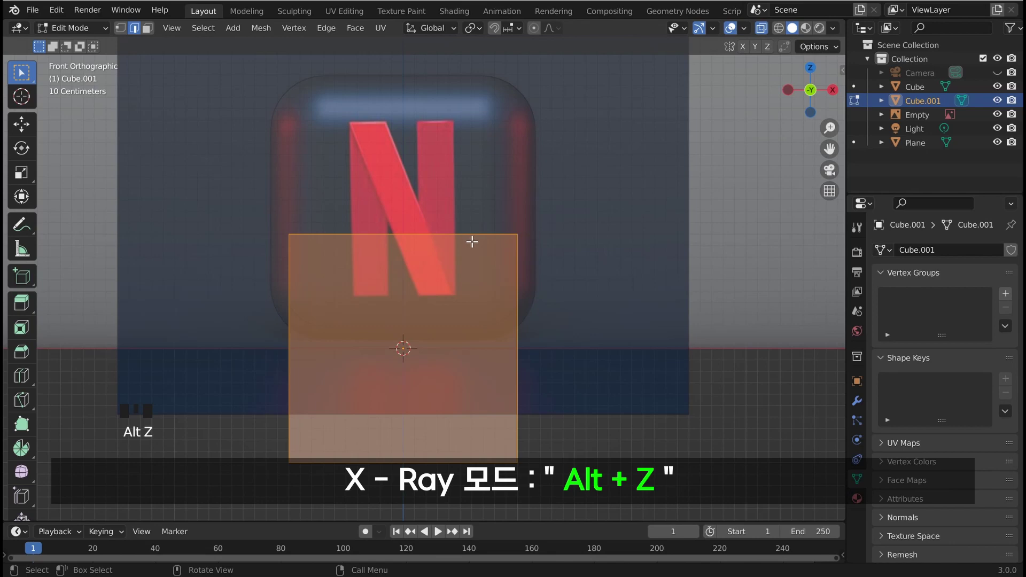
{"action": "key", "text": "alt+z"}
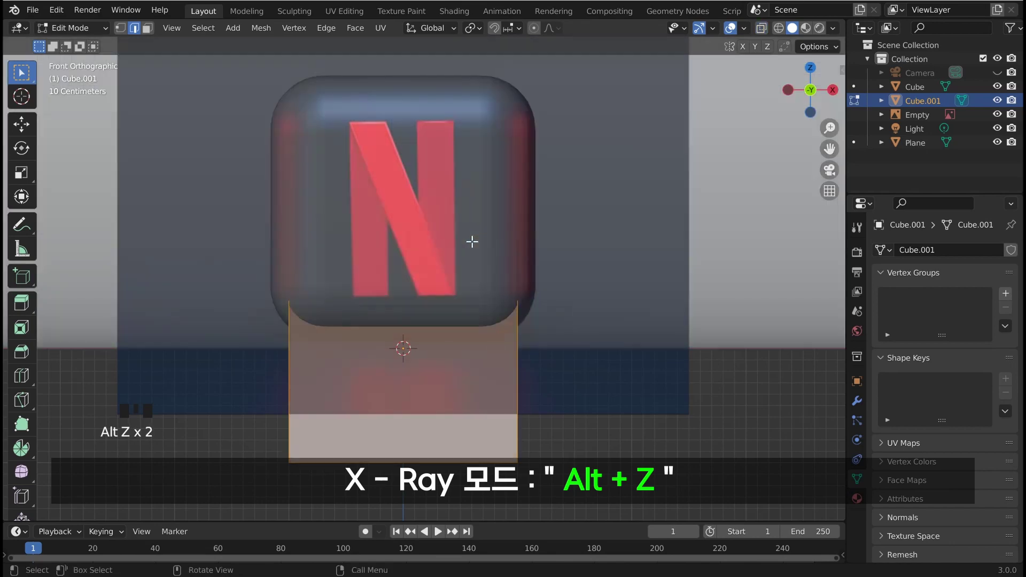
{"action": "key", "text": "alt+z"}
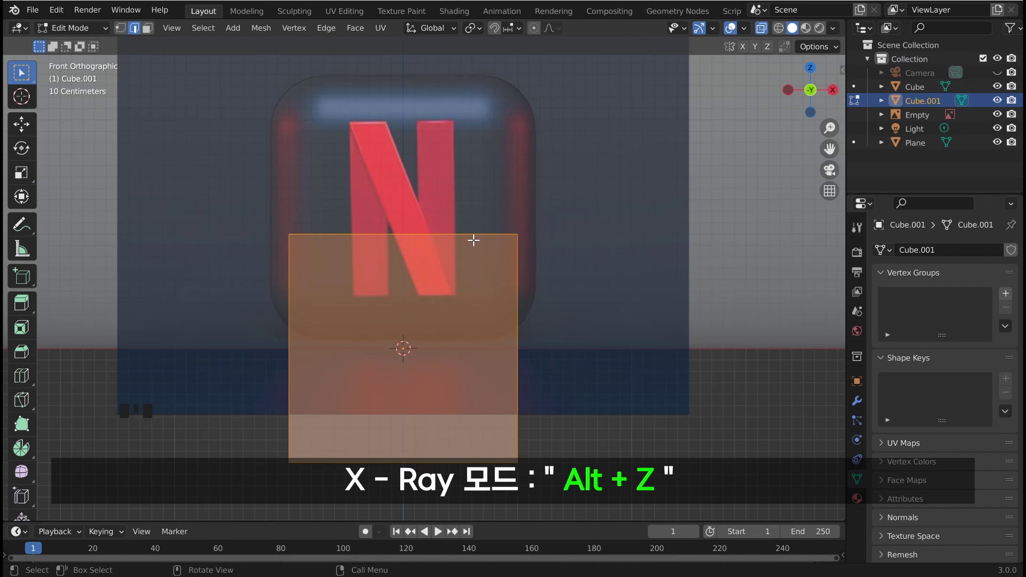
Step: Move the new cube's right and left side vertices along X to match the width of the N's left stem
{"action": "left_click", "coordinate": [492, 206]}
{"action": "left_click_drag", "start_coordinate": [484, 193], "coordinate": [549, 494]}
{"action": "key", "text": "g"}
{"action": "key", "text": "x"}
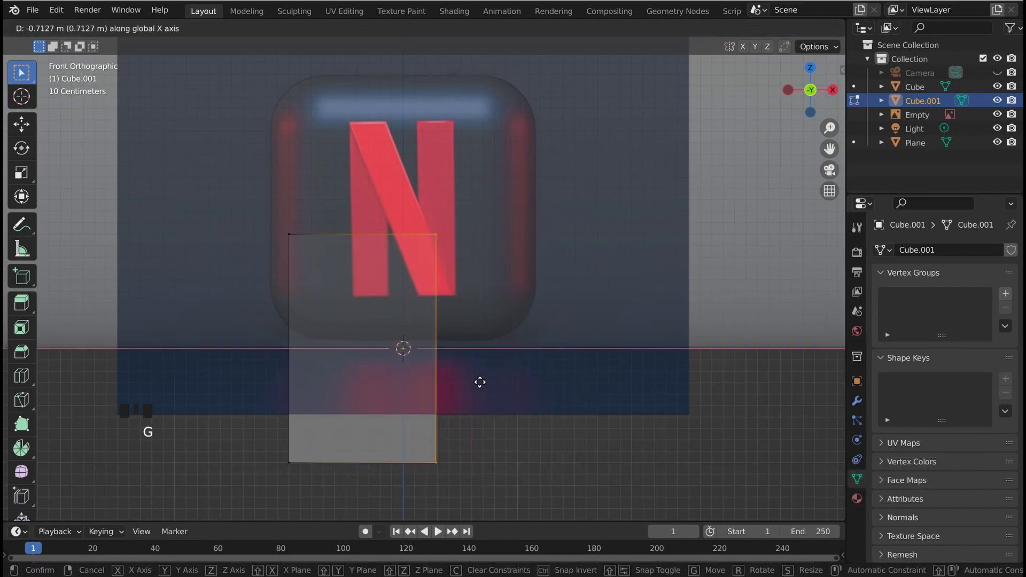
{"action": "left_click", "coordinate": [453, 382]}
{"action": "left_click_drag", "start_coordinate": [273, 221], "coordinate": [307, 513]}
{"action": "key", "text": "g"}
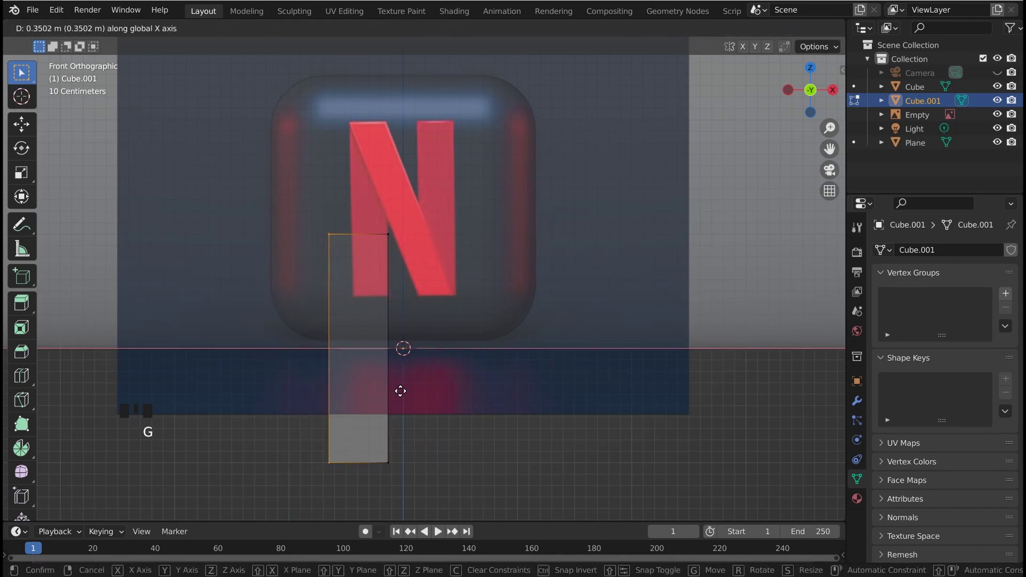
{"action": "left_click", "coordinate": [407, 387]}
Step: Raise all the narrow block's vertices about 0.95 m along Z to align its top with the N
{"action": "left_click_drag", "start_coordinate": [303, 202], "coordinate": [446, 505]}
{"action": "key", "text": "g"}
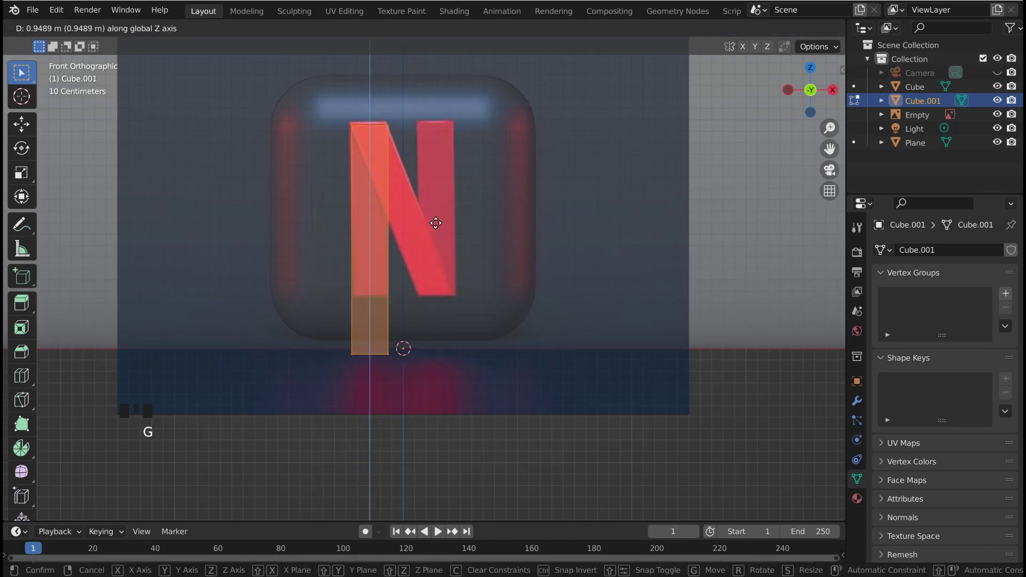
{"action": "left_click", "coordinate": [435, 223]}
Step: Move the narrow block's bottom vertices up to the base of the N's left stem and return to Object Mode
{"action": "scroll", "coordinate": [380, 275], "scroll_direction": "up", "scroll_amount": 2}
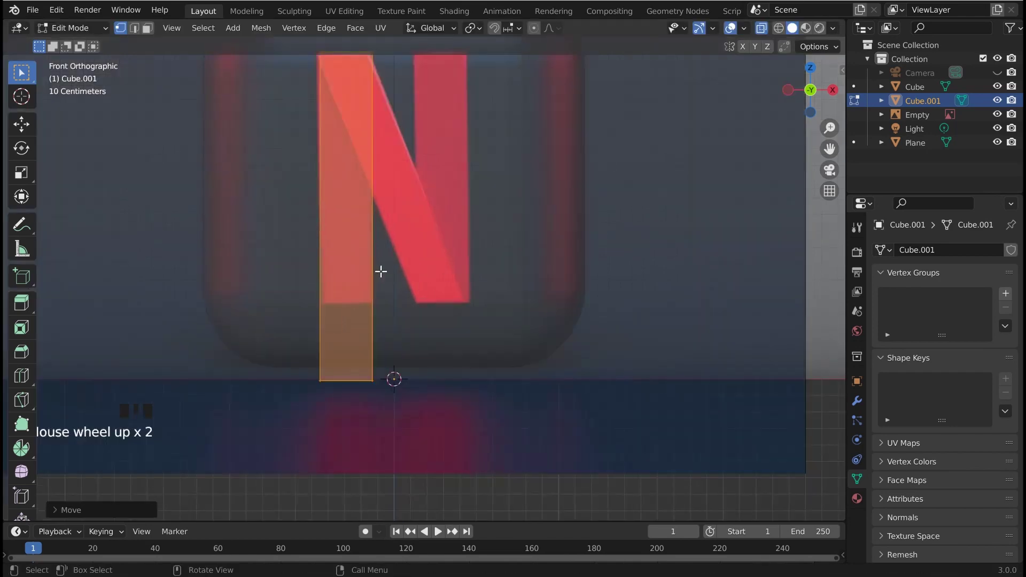
{"action": "scroll", "coordinate": [382, 277], "scroll_direction": "up", "scroll_amount": 1, "text": "shift"}
{"action": "left_click_drag", "start_coordinate": [287, 351], "coordinate": [424, 431]}
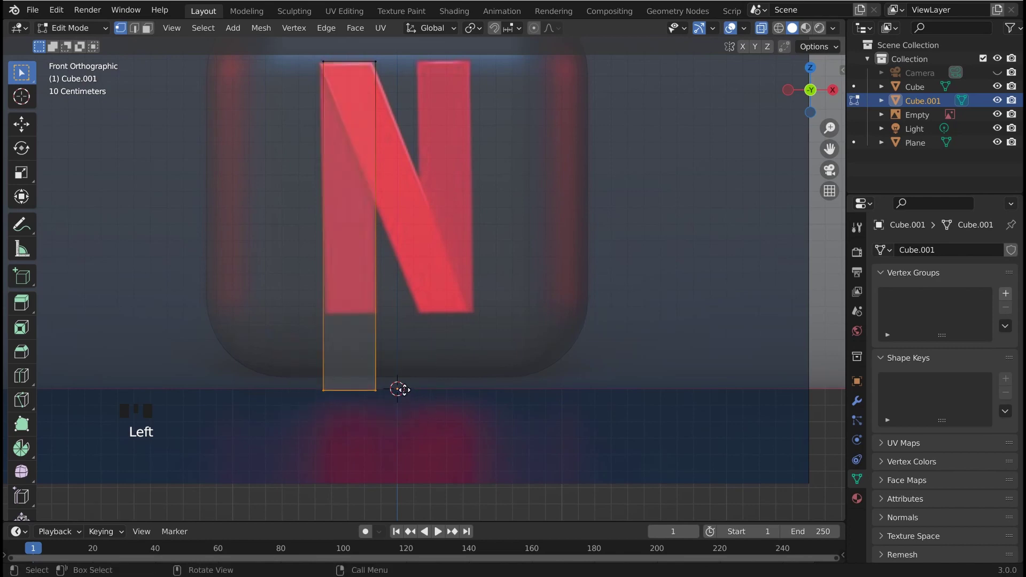
{"action": "key", "text": "g"}
{"action": "left_click", "coordinate": [408, 310]}
{"action": "scroll", "coordinate": [401, 284], "scroll_direction": "down", "scroll_amount": 2}
{"action": "middle_click_drag", "start_coordinate": [400, 284], "coordinate": [396, 304], "text": "shift"}
{"action": "scroll", "coordinate": [385, 235], "scroll_direction": "up", "scroll_amount": 2}
{"action": "key", "text": "Tab"}
Step: Select the narrow stem block in Object Mode and check its depth in perspective
{"action": "left_click", "coordinate": [374, 201]}
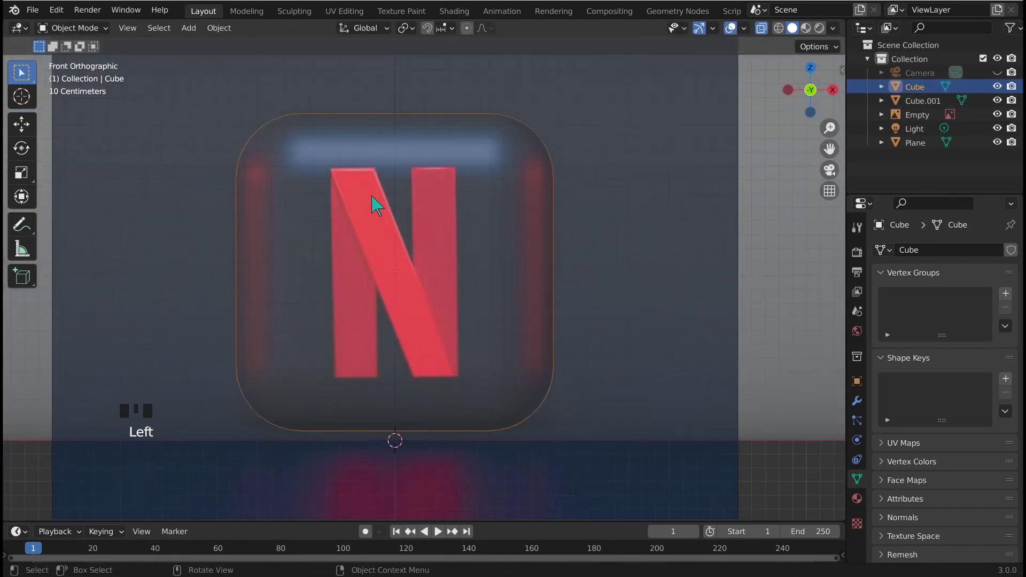
{"action": "left_click", "coordinate": [376, 190]}
{"action": "left_click", "coordinate": [378, 192]}
{"action": "left_click", "coordinate": [373, 205]}
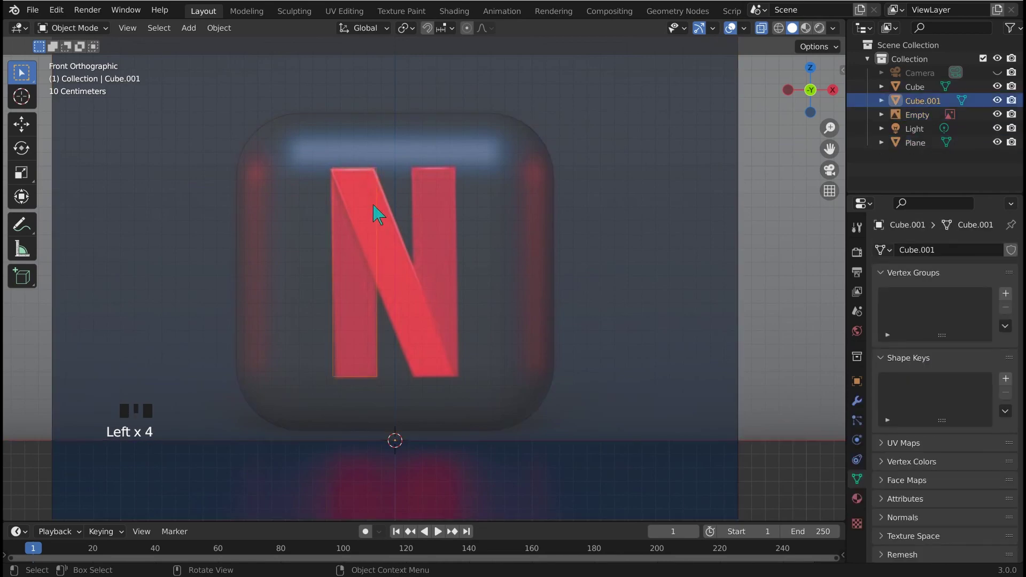
{"action": "middle_click_drag", "start_coordinate": [388, 252], "coordinate": [444, 280]}
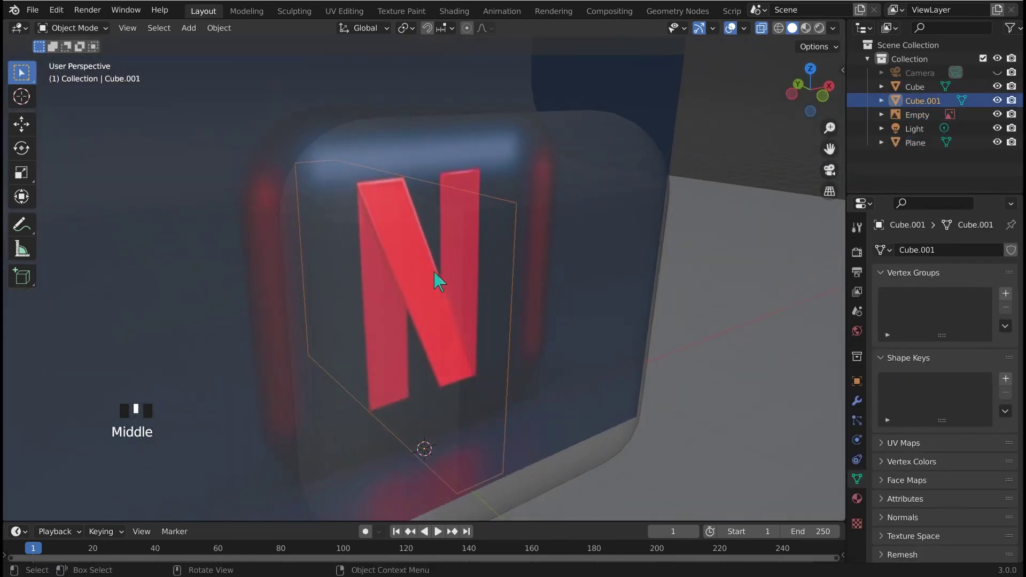
Step: Move the narrow stem block's rear vertices about -1.93 m along Y in top view to make it thin, and return to Object Mode
{"action": "key", "text": "KP_7"}
{"action": "middle_click_drag", "start_coordinate": [434, 273], "coordinate": [423, 229], "text": "shift"}
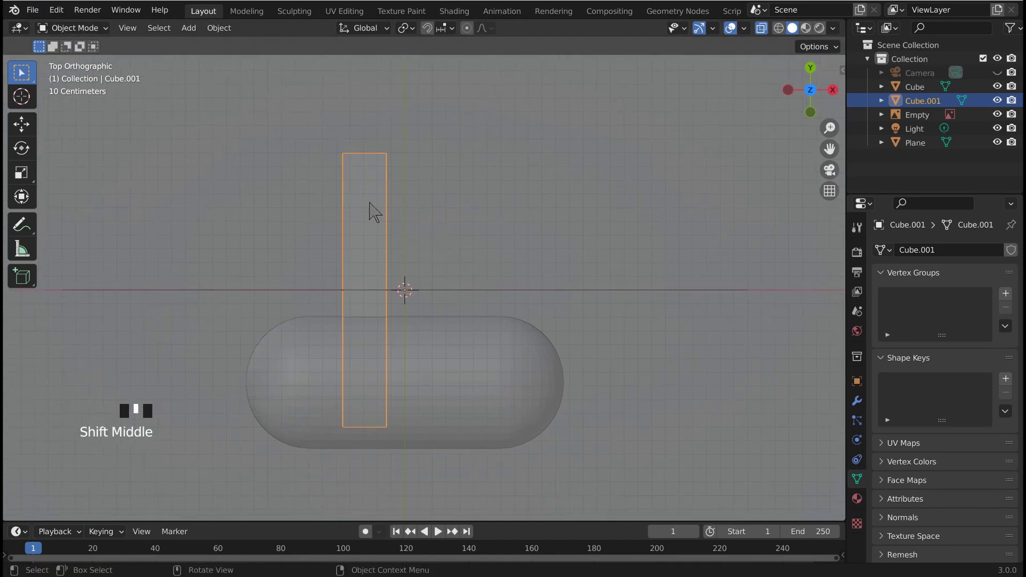
{"action": "key", "text": "Tab"}
{"action": "left_click", "coordinate": [453, 196]}
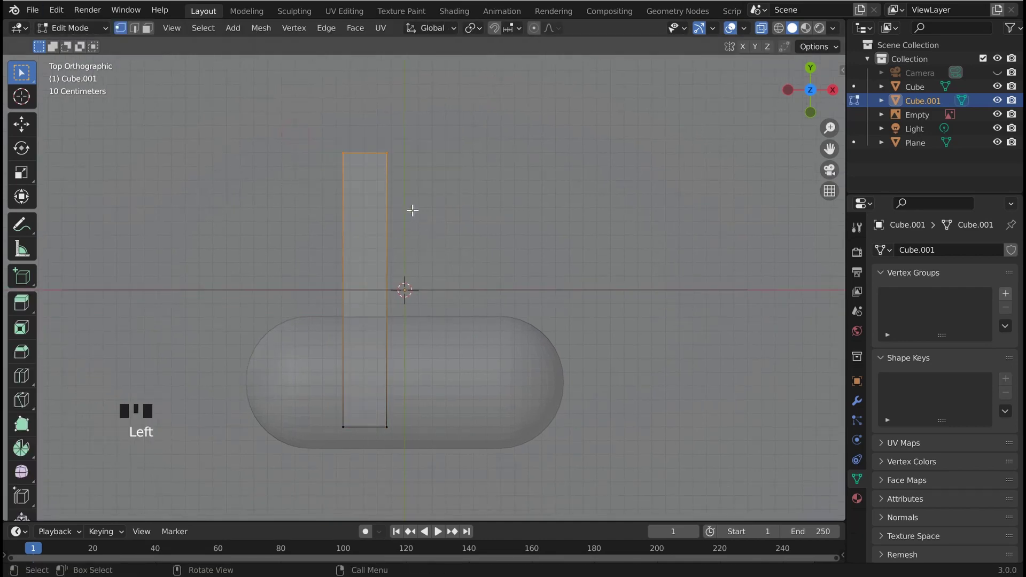
{"action": "left_click_drag", "start_coordinate": [311, 128], "coordinate": [428, 213]}
{"action": "key", "text": "g"}
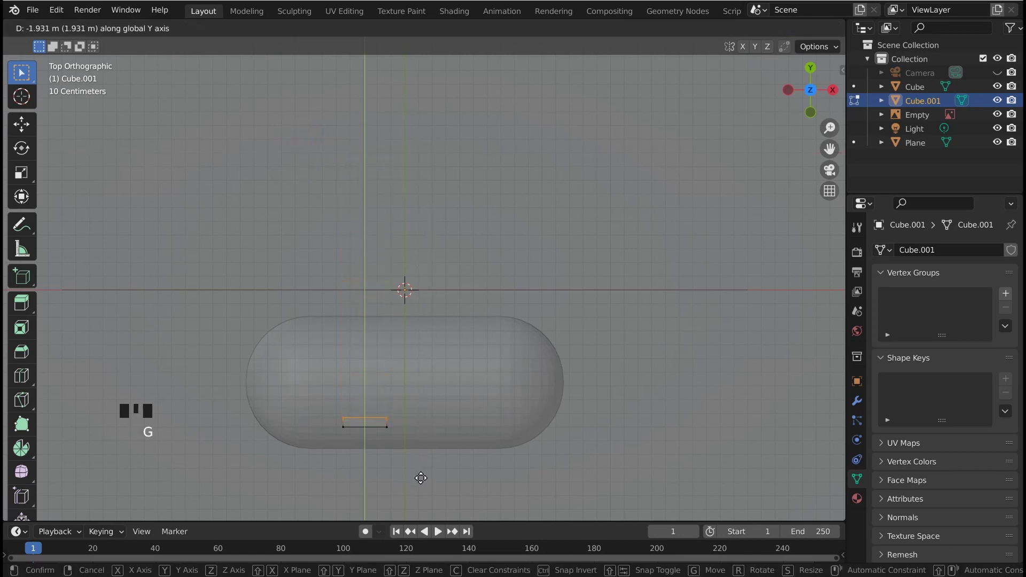
{"action": "left_click", "coordinate": [421, 478]}
{"action": "middle_click_drag", "start_coordinate": [416, 430], "coordinate": [458, 327]}
{"action": "scroll", "coordinate": [425, 329], "scroll_direction": "down", "scroll_amount": 2}
{"action": "key", "text": "Tab"}
Step: Select the thinned stem block and check its outline against the N's left stem in front view
{"action": "left_click", "coordinate": [424, 348]}
{"action": "left_click", "coordinate": [413, 335]}
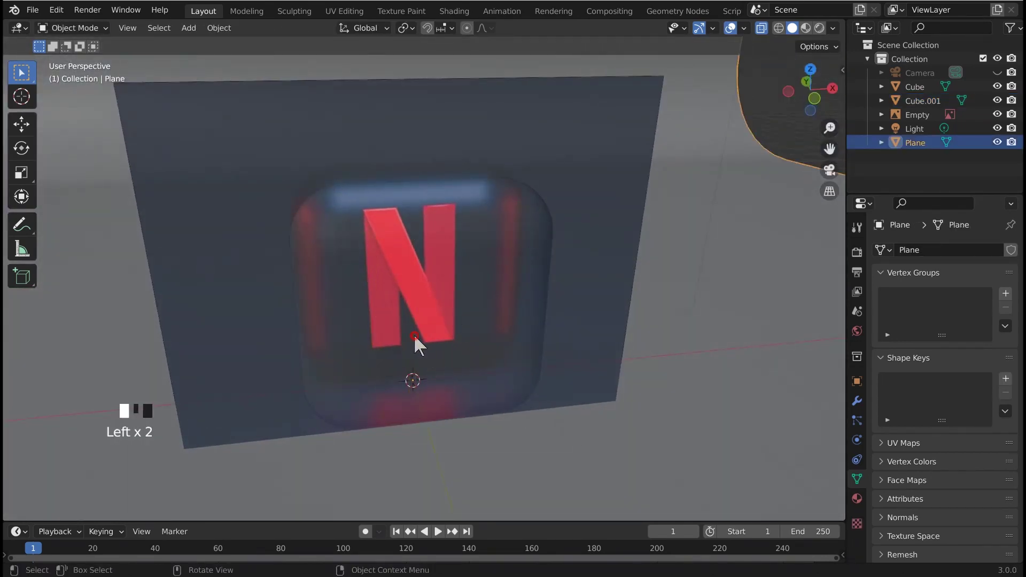
{"action": "middle_click_drag", "start_coordinate": [415, 328], "coordinate": [422, 321]}
{"action": "key", "text": "KP_1"}
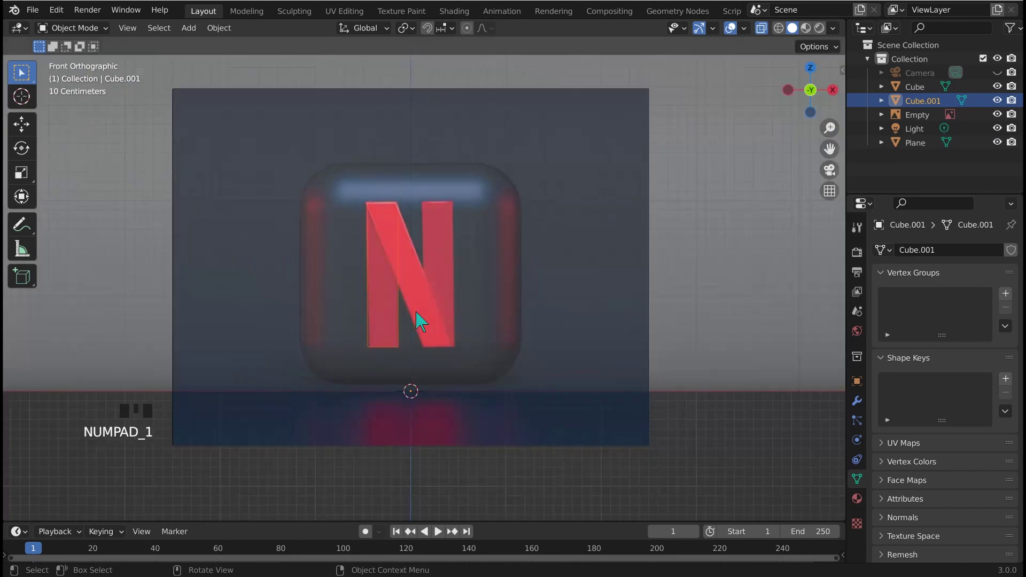
{"action": "key", "text": "Tab"}
{"action": "scroll", "coordinate": [419, 272], "scroll_direction": "up", "scroll_amount": 2}
{"action": "middle_click_drag", "start_coordinate": [297, 120], "coordinate": [281, 136], "text": "shift"}
{"action": "left_click", "coordinate": [424, 350]}
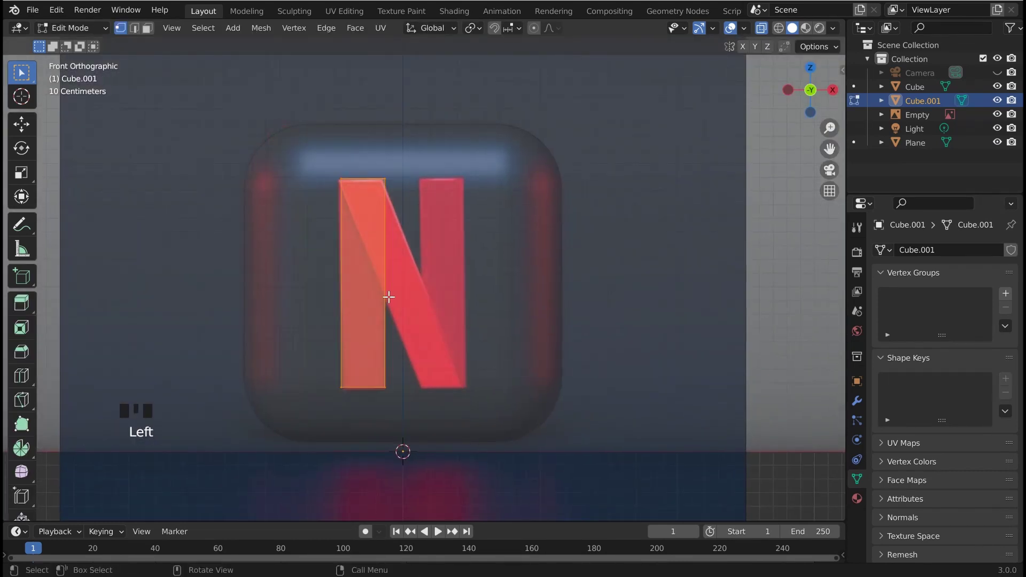
{"action": "scroll", "coordinate": [389, 241], "scroll_direction": "up", "scroll_amount": 1}
{"action": "middle_click_drag", "start_coordinate": [390, 240], "coordinate": [360, 268], "text": "shift"}
{"action": "key", "text": "Tab"}
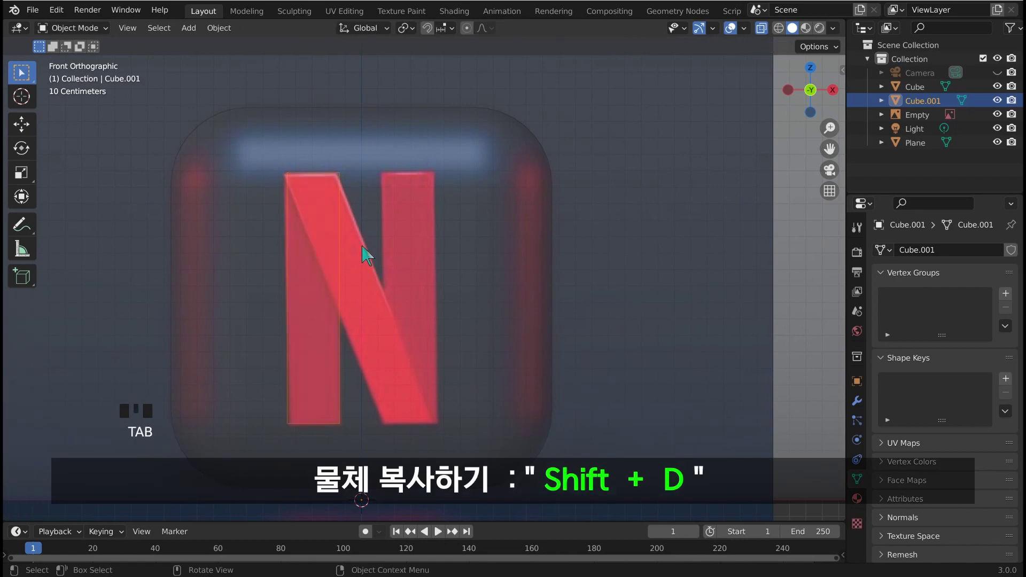
Step: Select the left stem block and duplicate it about 0.59 m along X onto the N's right stem
{"action": "left_click", "coordinate": [337, 211]}
{"action": "left_click", "coordinate": [337, 210]}
{"action": "left_click", "coordinate": [339, 213]}
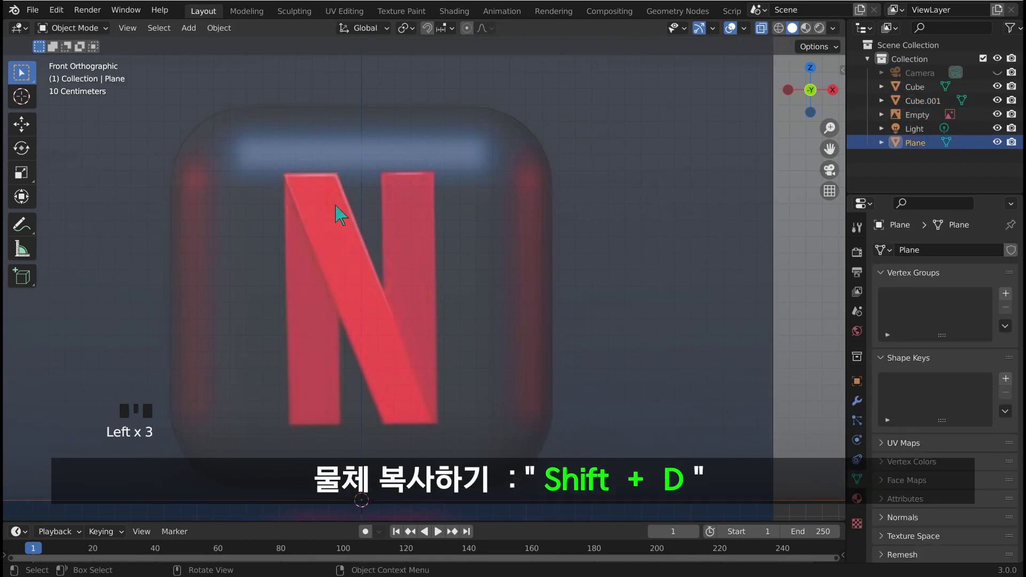
{"action": "left_click", "coordinate": [338, 211]}
{"action": "middle_click_drag", "start_coordinate": [336, 256], "coordinate": [368, 277]}
{"action": "key", "text": "KP_1"}
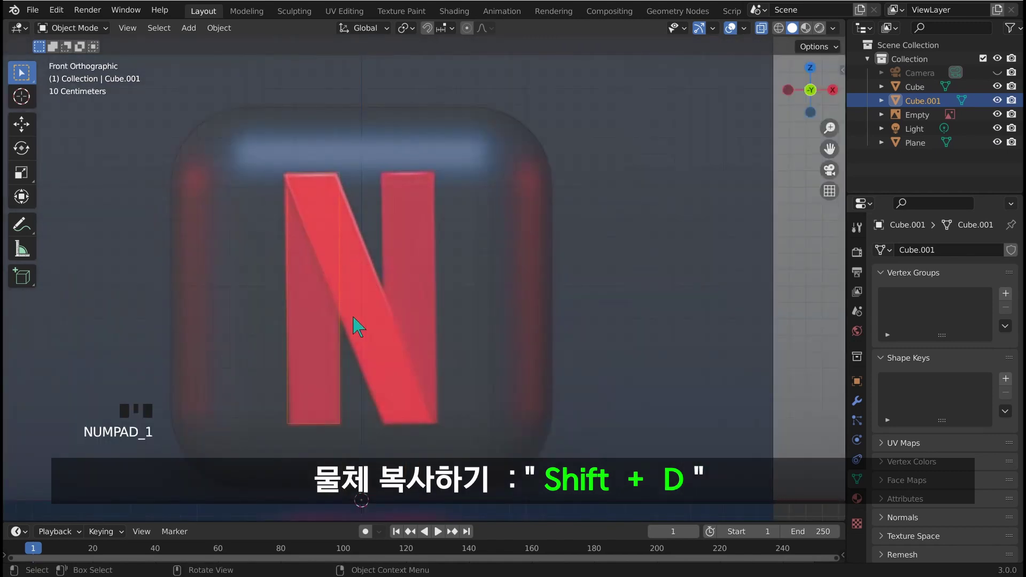
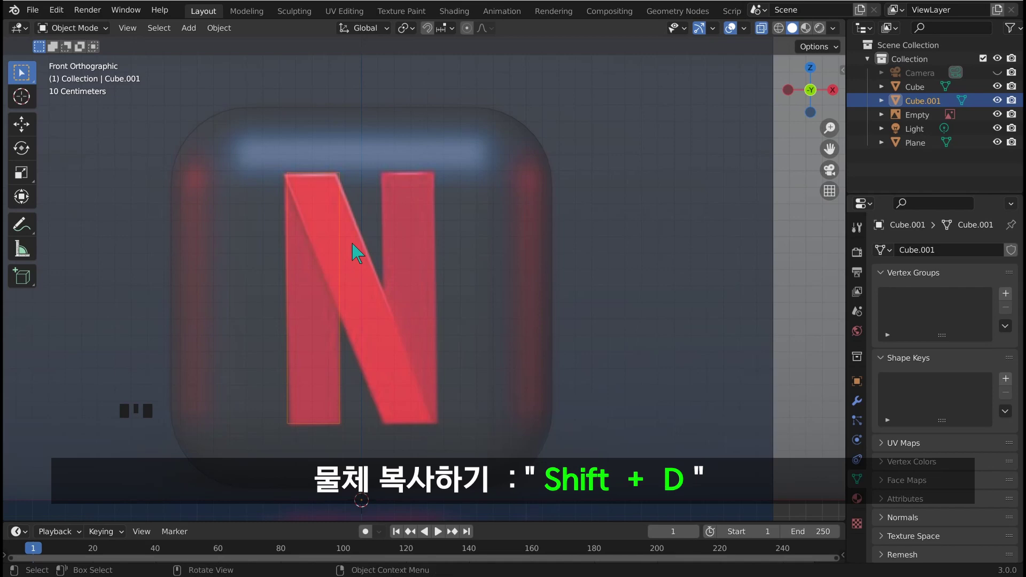
{"action": "key", "text": "shift+d"}
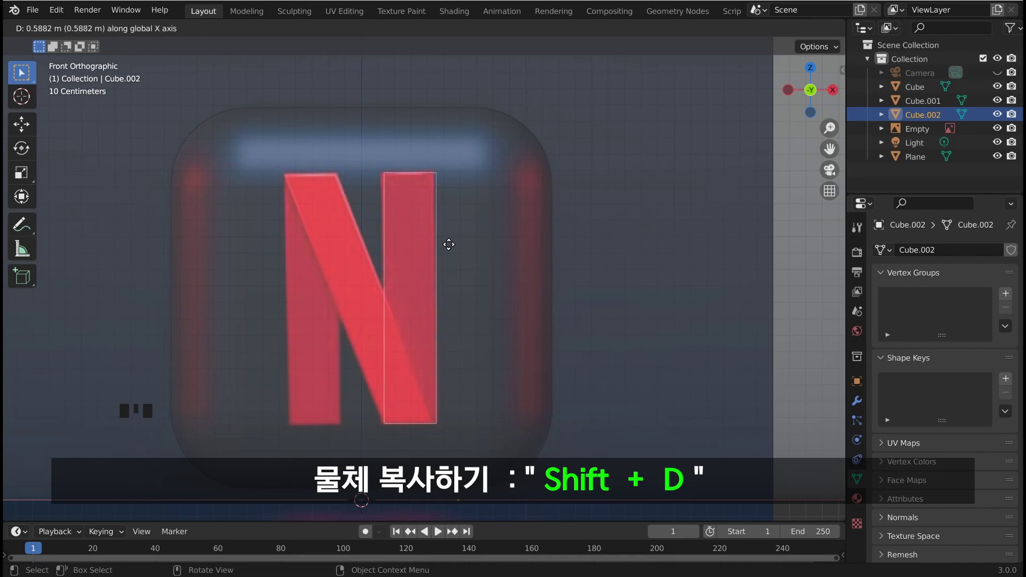
{"action": "left_click", "coordinate": [463, 254]}
Step: Duplicate the right stem block and move the copy along negative X to the middle between the two stems
{"action": "left_click", "coordinate": [386, 246]}
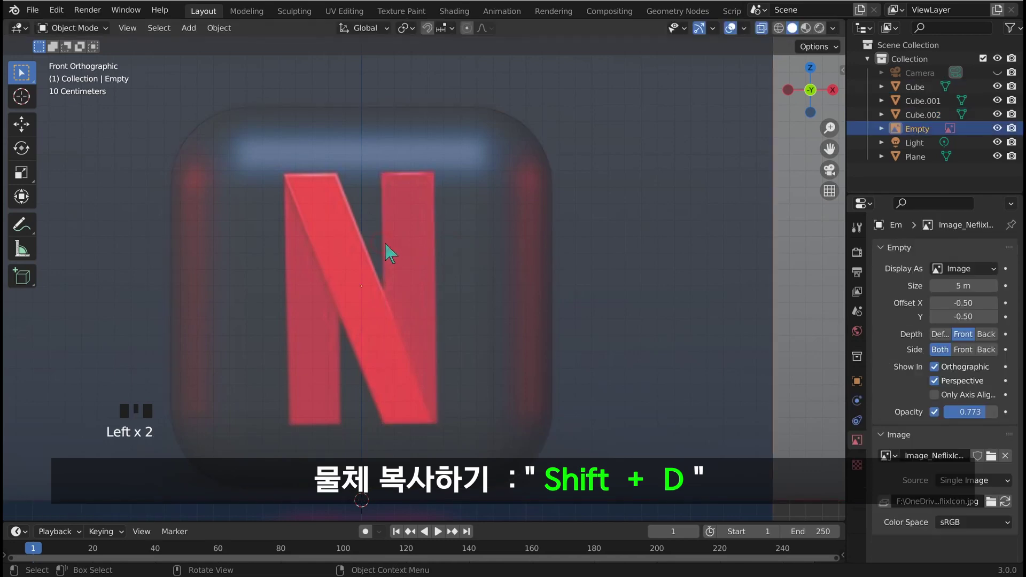
{"action": "left_click", "coordinate": [388, 247]}
{"action": "left_click", "coordinate": [390, 247]}
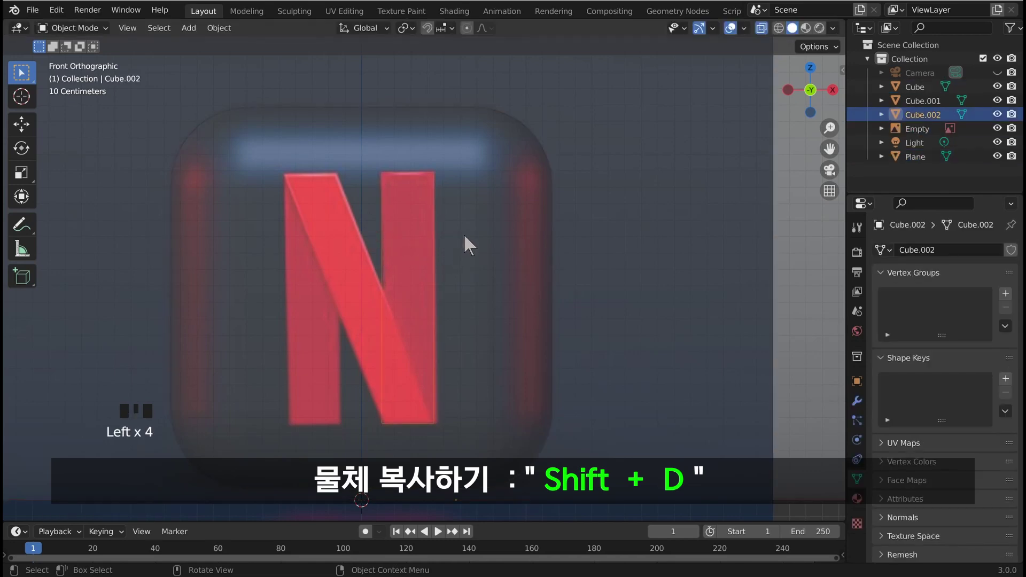
{"action": "key", "text": "shift+d"}
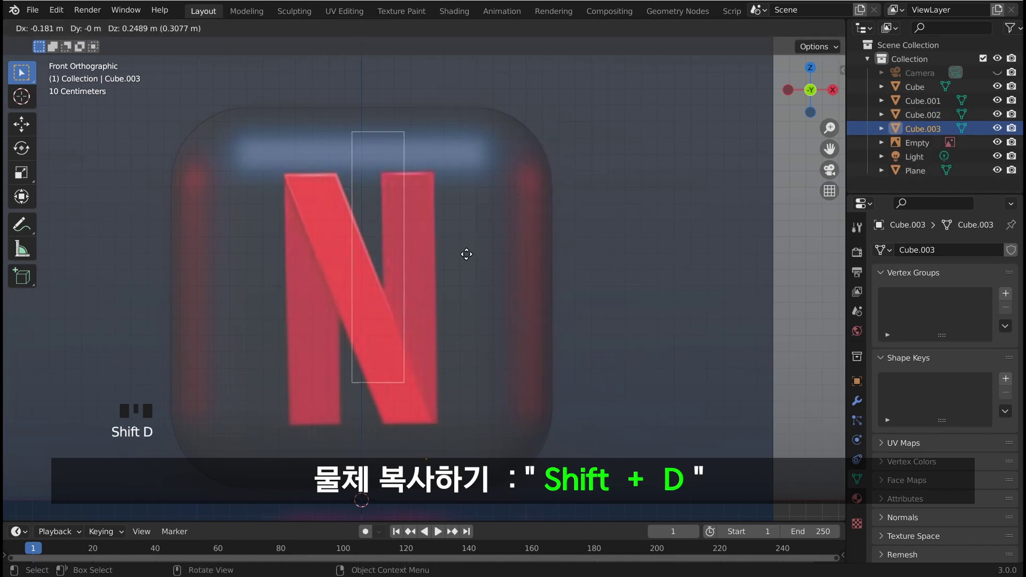
{"action": "key", "text": "x"}
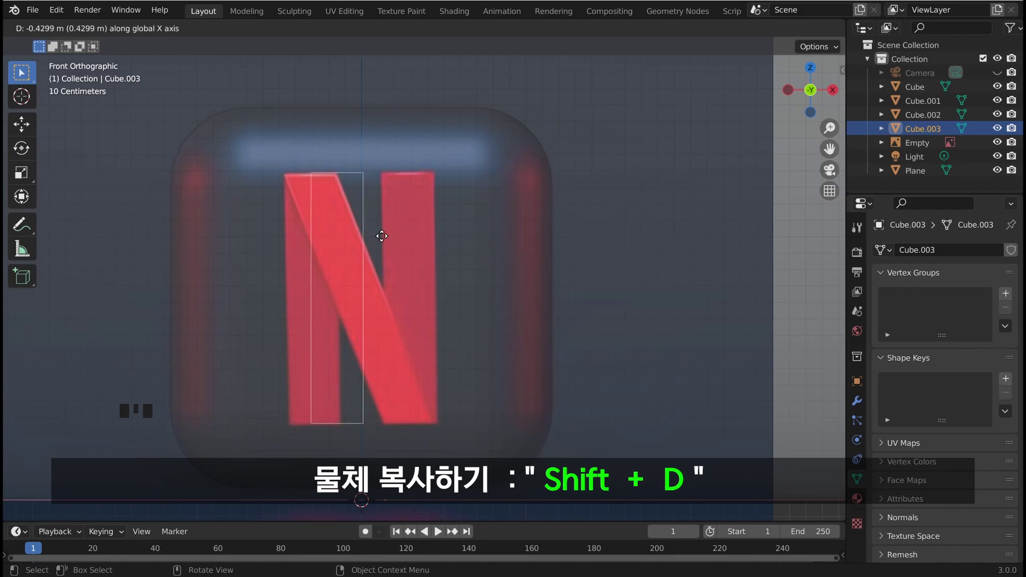
{"action": "left_click", "coordinate": [416, 238]}
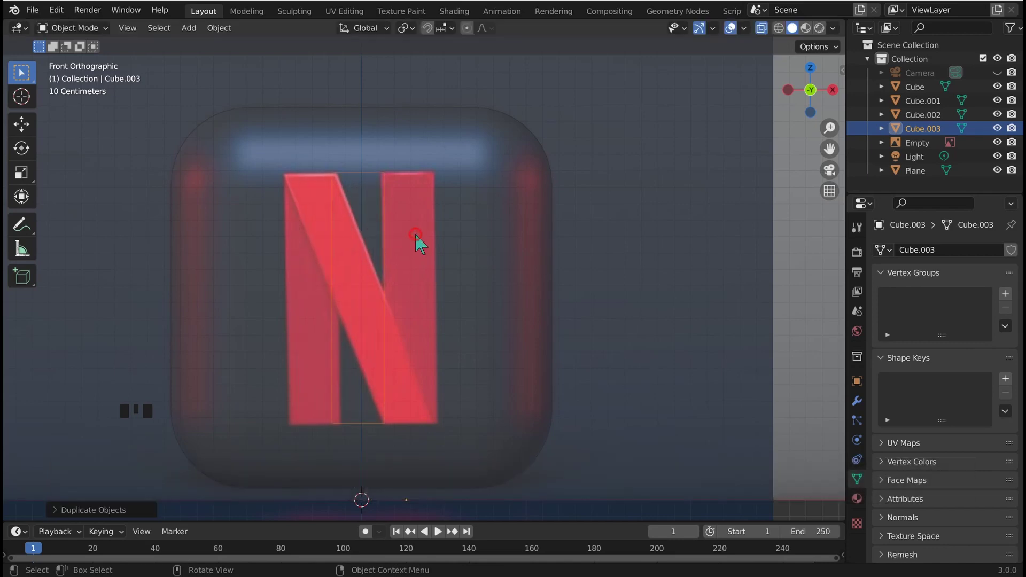
{"action": "key", "text": "r"}
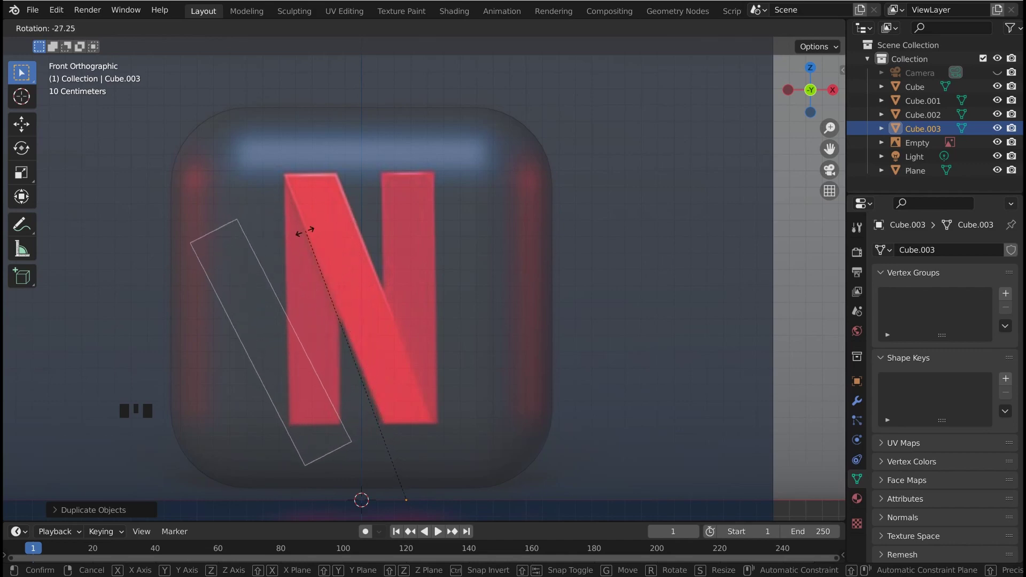
{"action": "right_click", "coordinate": [310, 263]}
{"action": "key", "text": "r"}
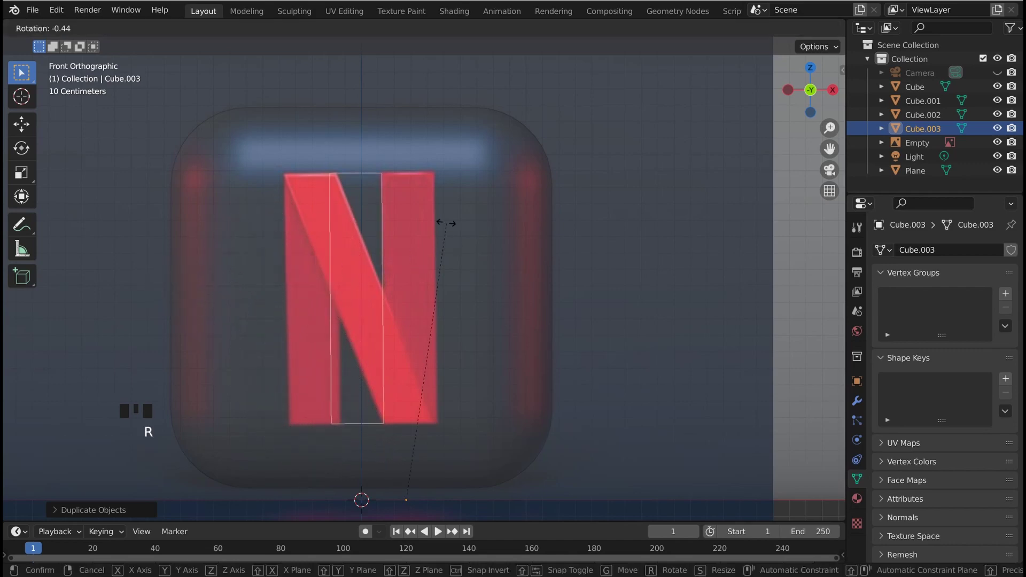
{"action": "right_click", "coordinate": [342, 214]}
{"action": "key", "text": "r"}
{"action": "right_click", "coordinate": [321, 215]}
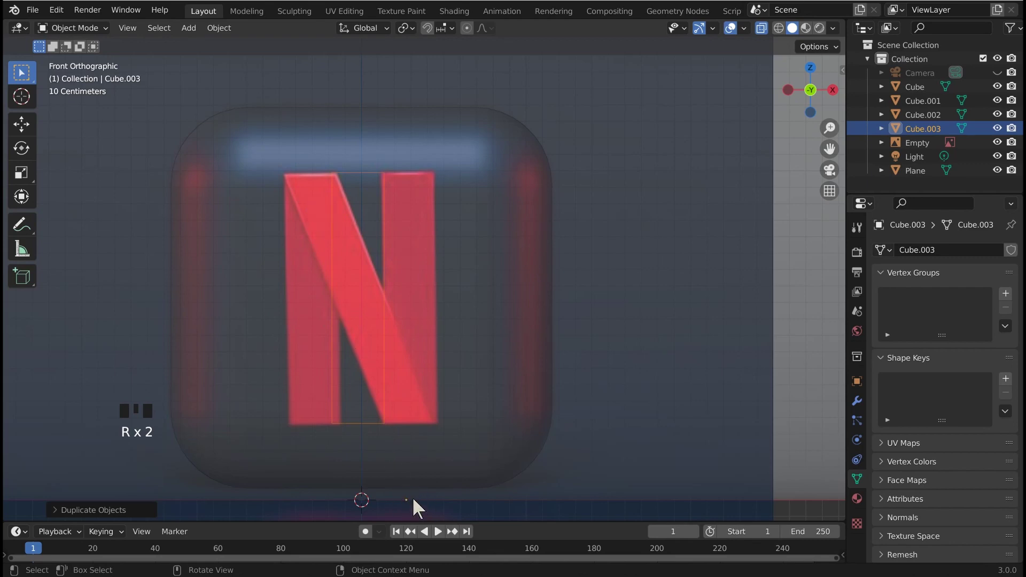
{"action": "key", "text": "r"}
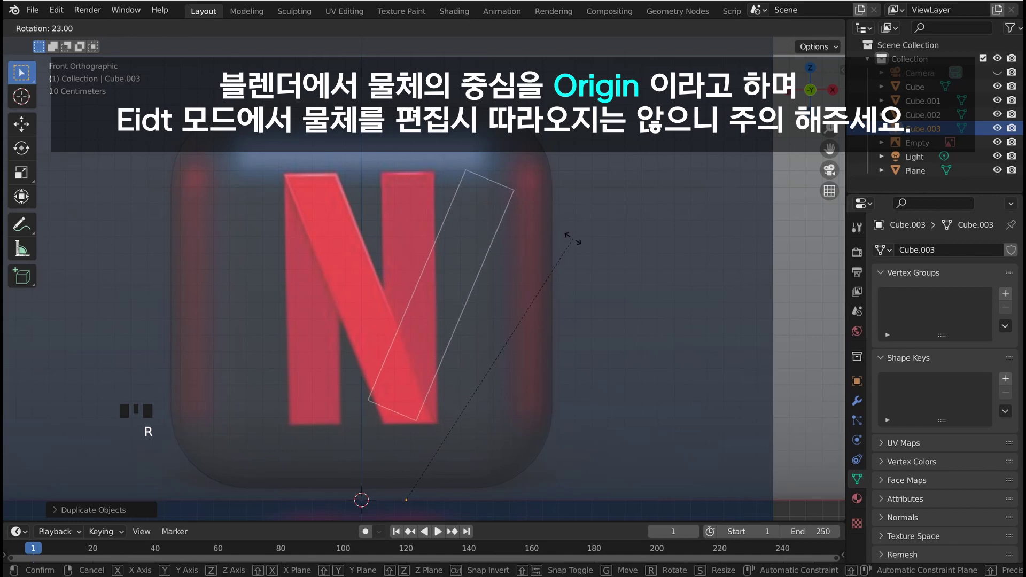
{"action": "right_click", "coordinate": [414, 229]}
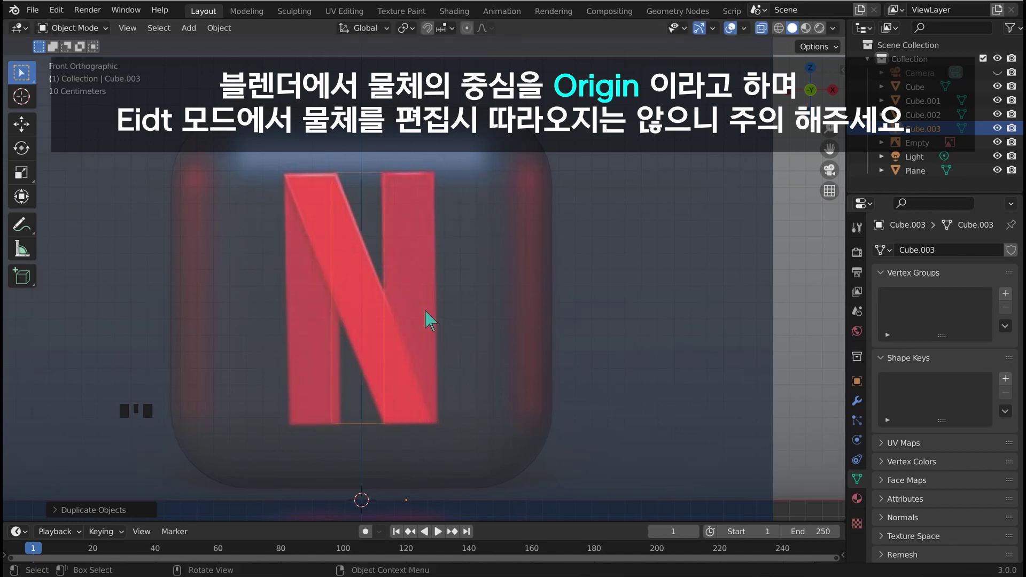
{"action": "key", "text": "g"}
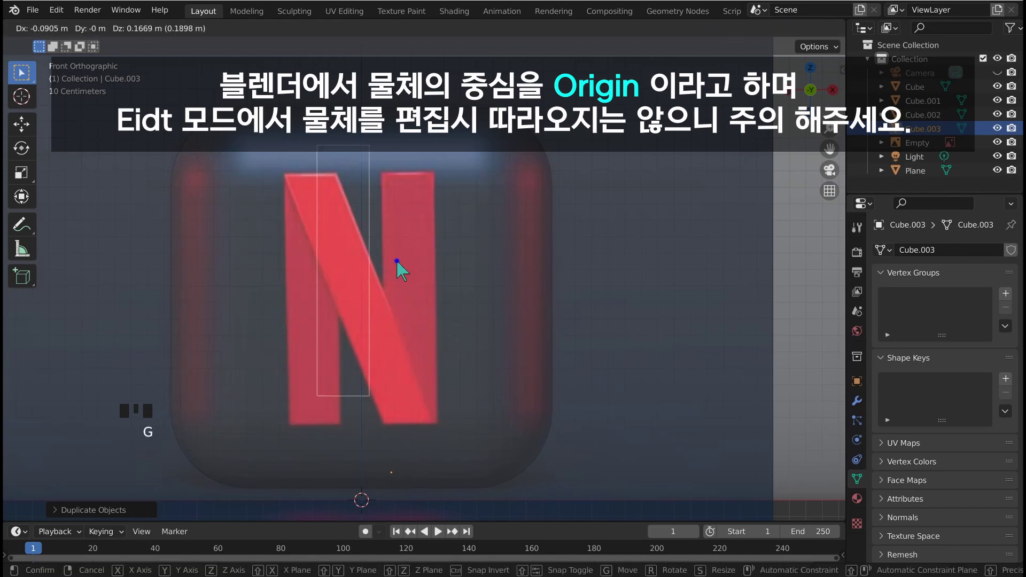
{"action": "right_click", "coordinate": [403, 265]}
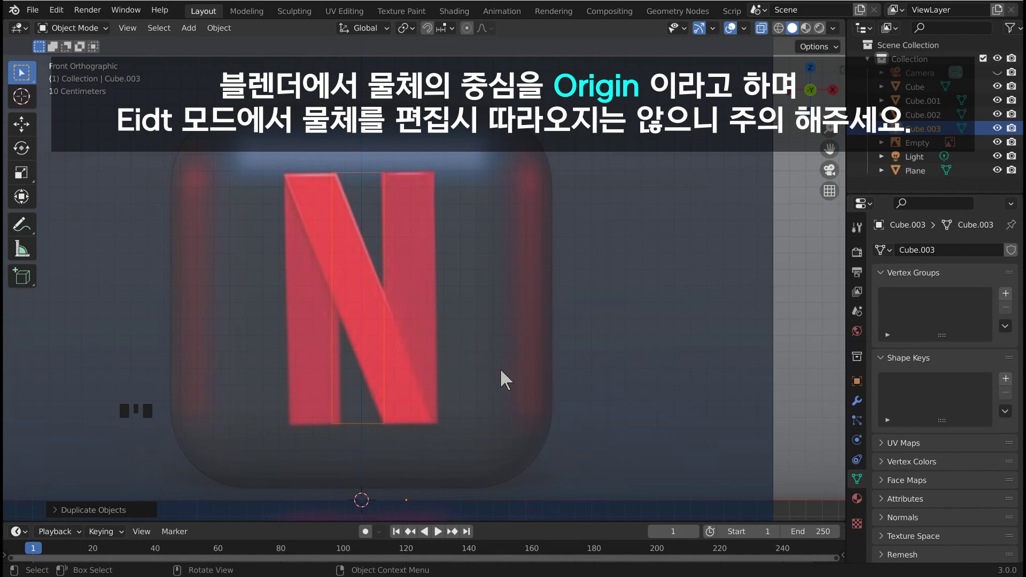
Step: Set the middle block's origin to its geometry
{"action": "right_click", "coordinate": [364, 285]}
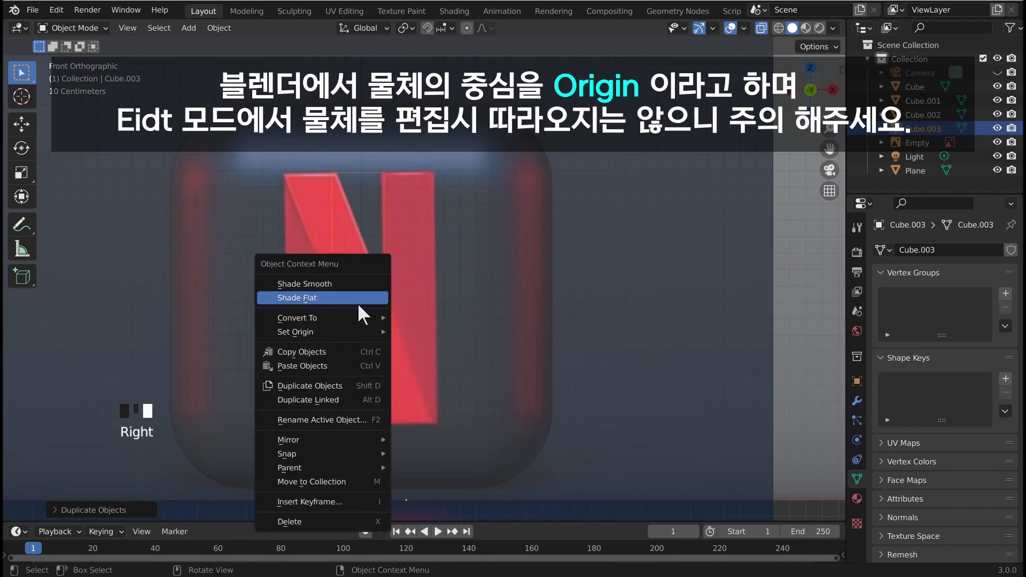
{"action": "mouse_move", "coordinate": [349, 329]}
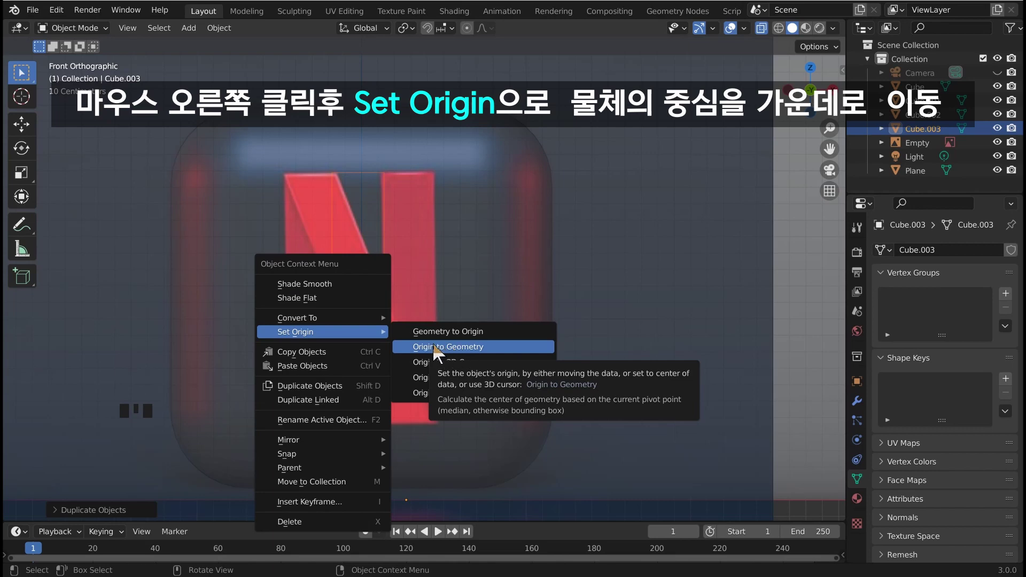
{"action": "left_click", "coordinate": [434, 346]}
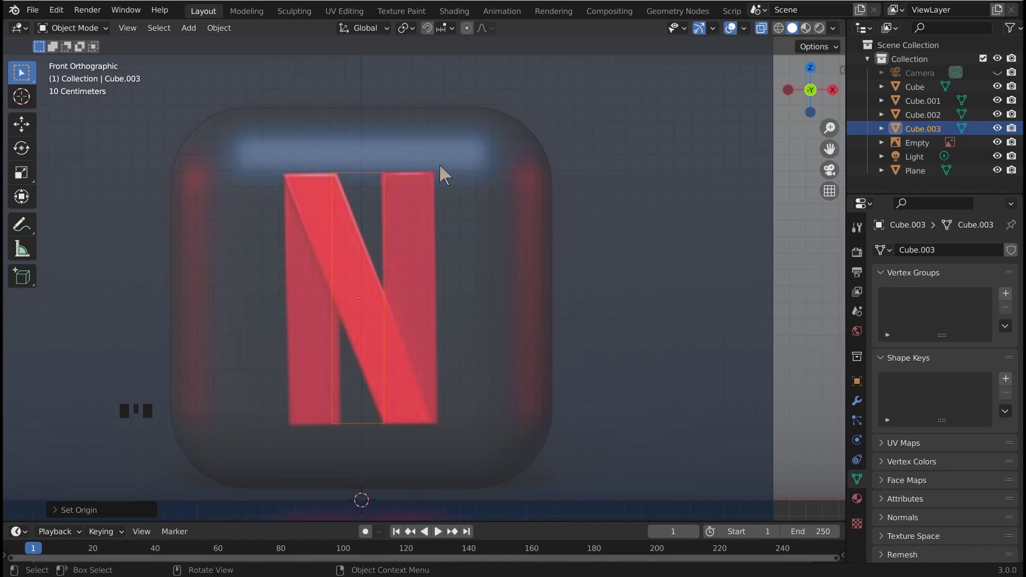
Step: Rotate the middle block about -21.35° in front view to line it up with the N's diagonal
{"action": "key", "text": "r"}
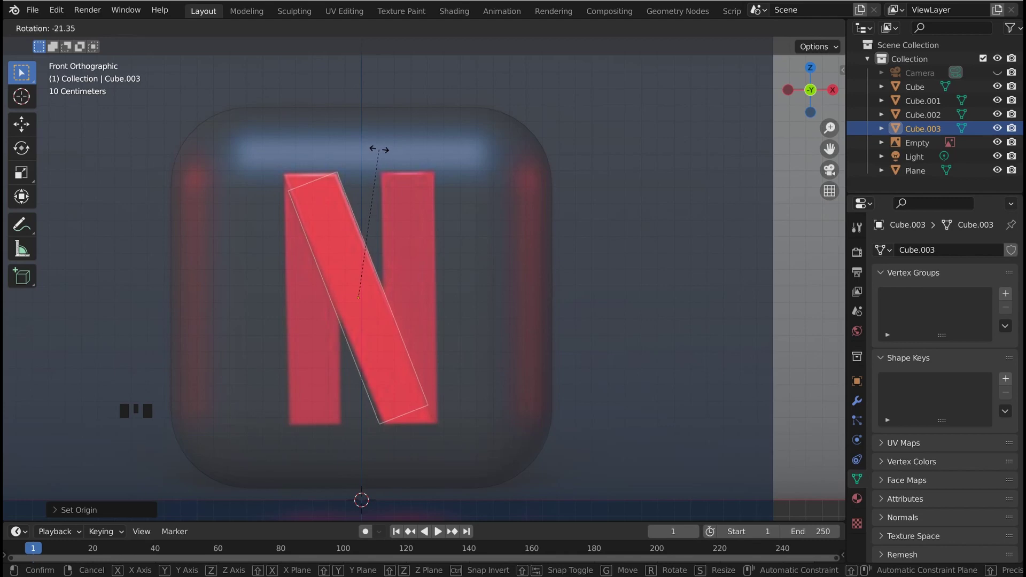
{"action": "left_click", "coordinate": [380, 150]}
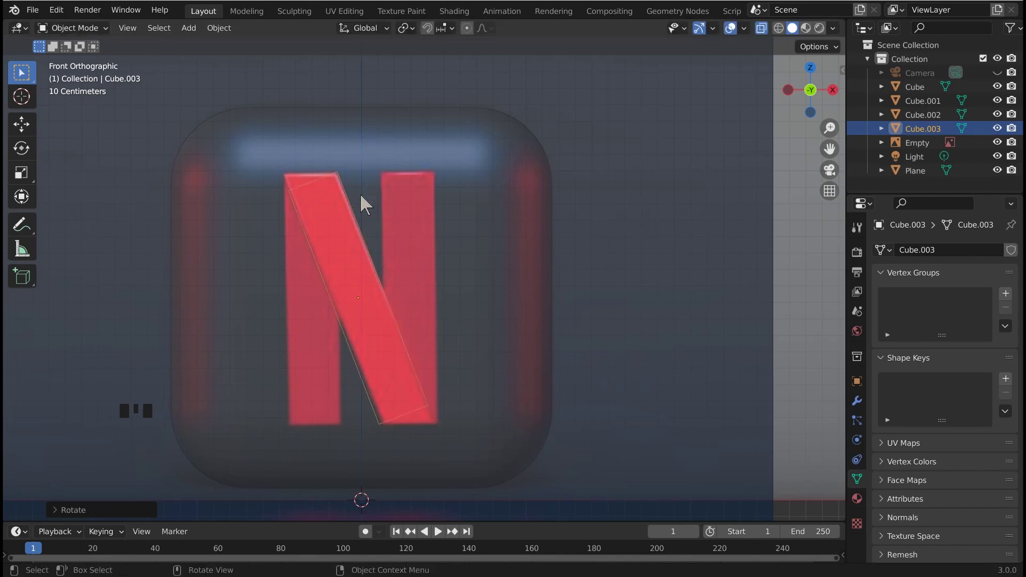
{"action": "key", "text": "Tab"}
{"action": "key", "text": "Tab"}
Step: Select the reference image empty and hide it in the viewport
{"action": "left_click", "coordinate": [513, 181]}
{"action": "scroll", "coordinate": [517, 177], "scroll_direction": "down", "scroll_amount": 2}
{"action": "middle_click_drag", "start_coordinate": [517, 178], "coordinate": [591, 161], "text": "shift"}
{"action": "left_click", "coordinate": [592, 158]}
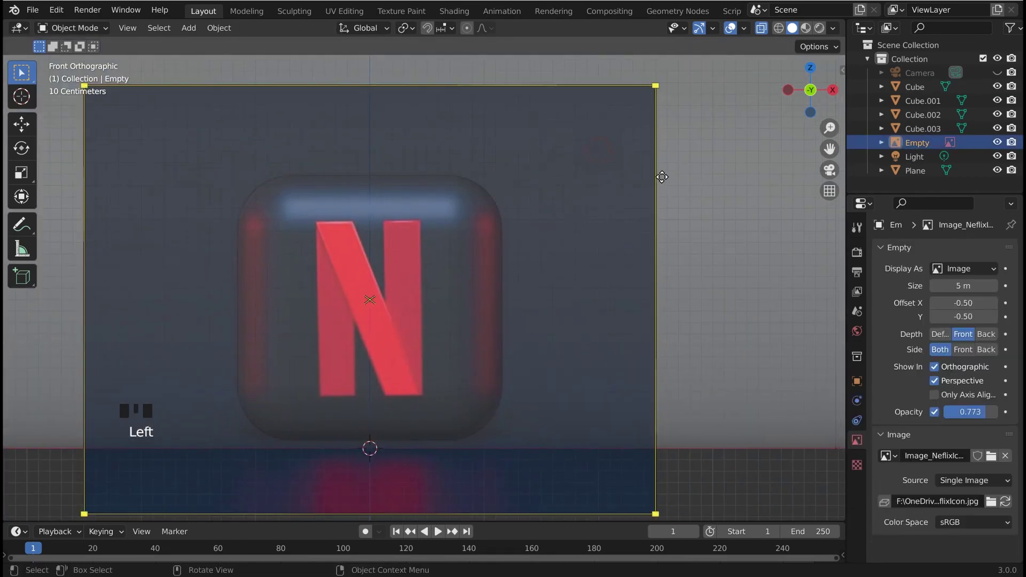
{"action": "left_click", "coordinate": [996, 143]}
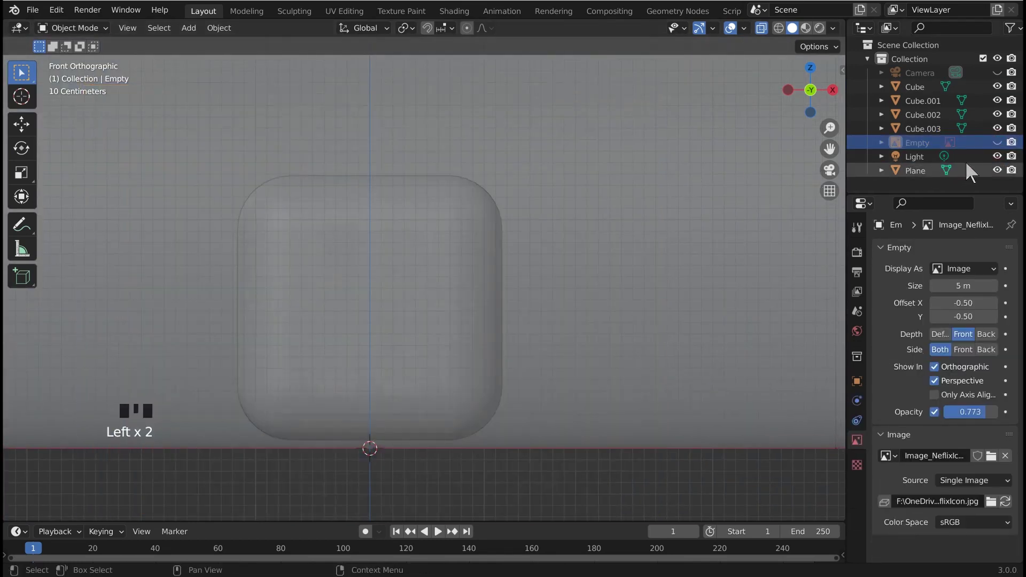
{"action": "left_click", "coordinate": [997, 142]}
{"action": "left_click", "coordinate": [997, 143]}
Step: Inspect the N blocks inside the rounded box in perspective, switching X-ray off and back on
{"action": "middle_click_drag", "start_coordinate": [732, 219], "coordinate": [481, 239]}
{"action": "scroll", "coordinate": [469, 279], "scroll_direction": "down", "scroll_amount": 2}
{"action": "left_click", "coordinate": [478, 241]}
{"action": "scroll", "coordinate": [477, 243], "scroll_direction": "up", "scroll_amount": 1}
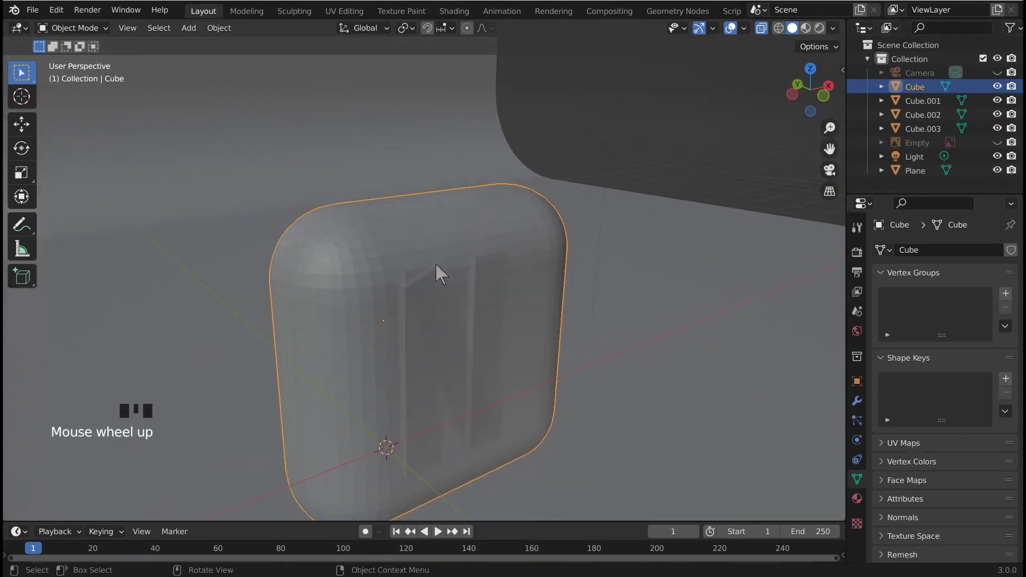
{"action": "scroll", "coordinate": [436, 272], "scroll_direction": "up", "scroll_amount": 1}
{"action": "middle_click_drag", "start_coordinate": [438, 249], "coordinate": [443, 196], "text": "shift"}
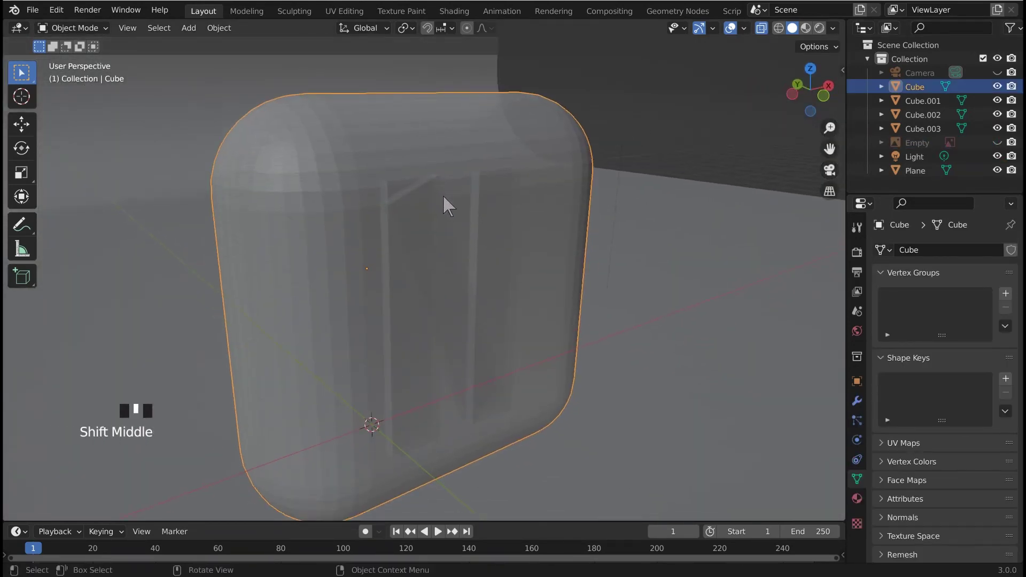
{"action": "key", "text": "alt+z"}
{"action": "key", "text": "alt+z"}
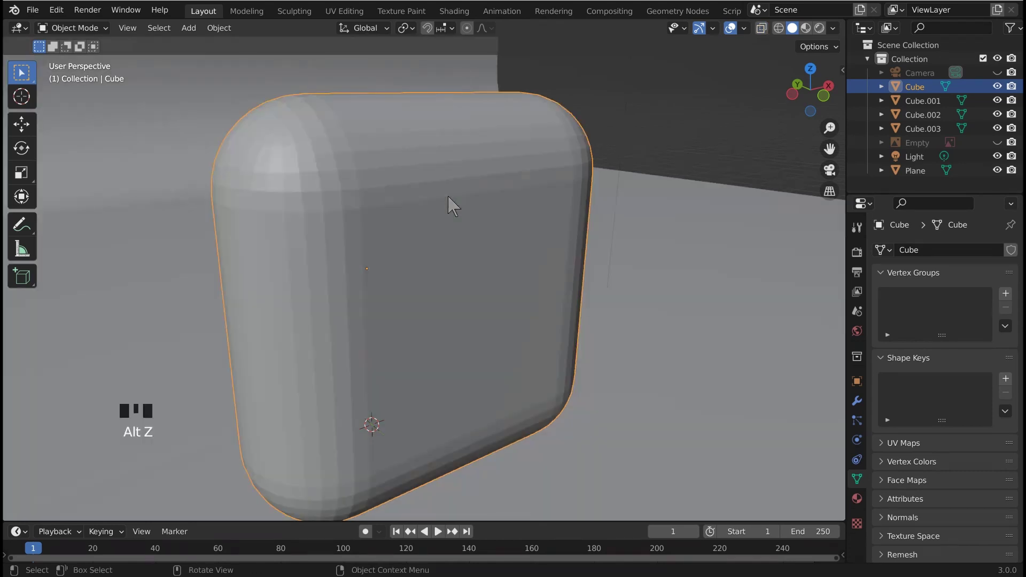
Step: Select the rounded box around the N blocks and hide it in the viewport
{"action": "left_click", "coordinate": [409, 202]}
{"action": "left_click", "coordinate": [403, 220]}
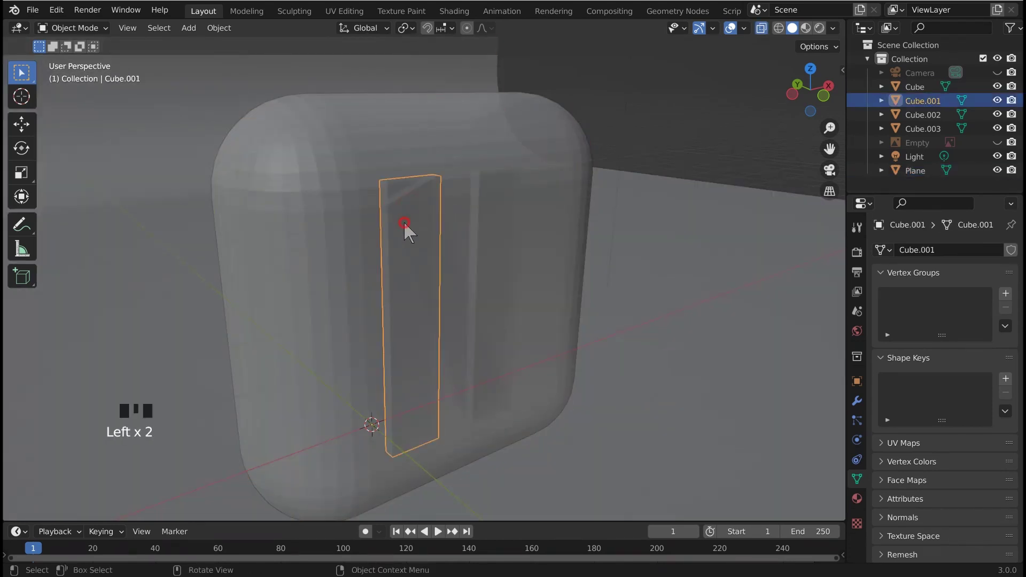
{"action": "left_click", "coordinate": [401, 206], "text": "shift"}
{"action": "left_click", "coordinate": [488, 202], "text": "shift"}
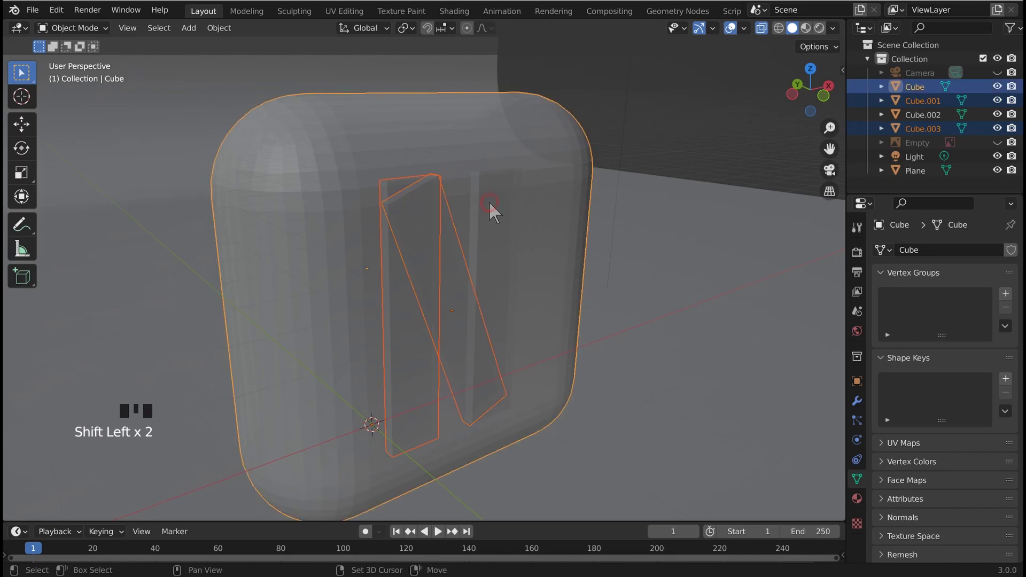
{"action": "left_click", "coordinate": [492, 201]}
{"action": "left_click", "coordinate": [559, 126]}
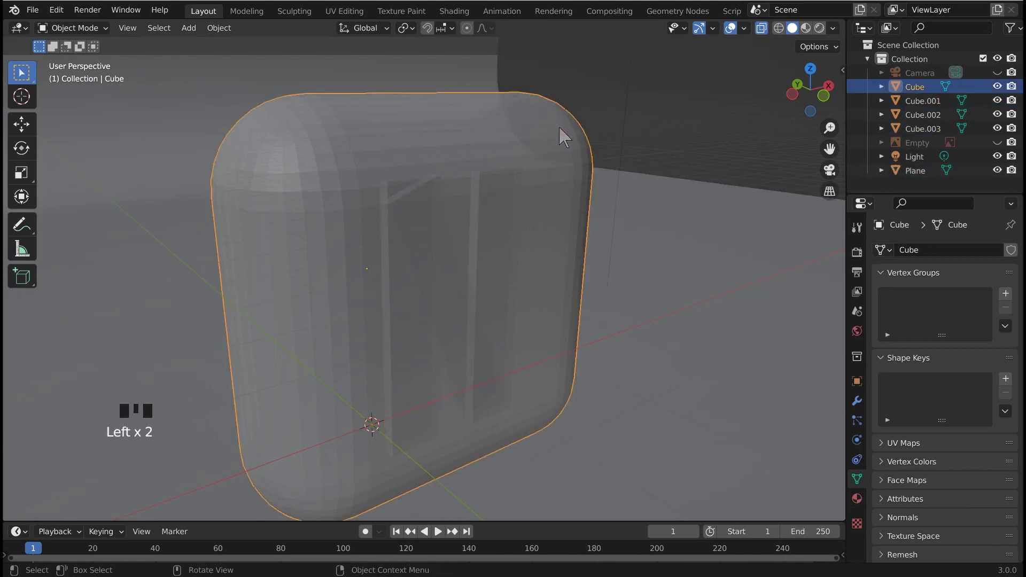
{"action": "key", "text": "h"}
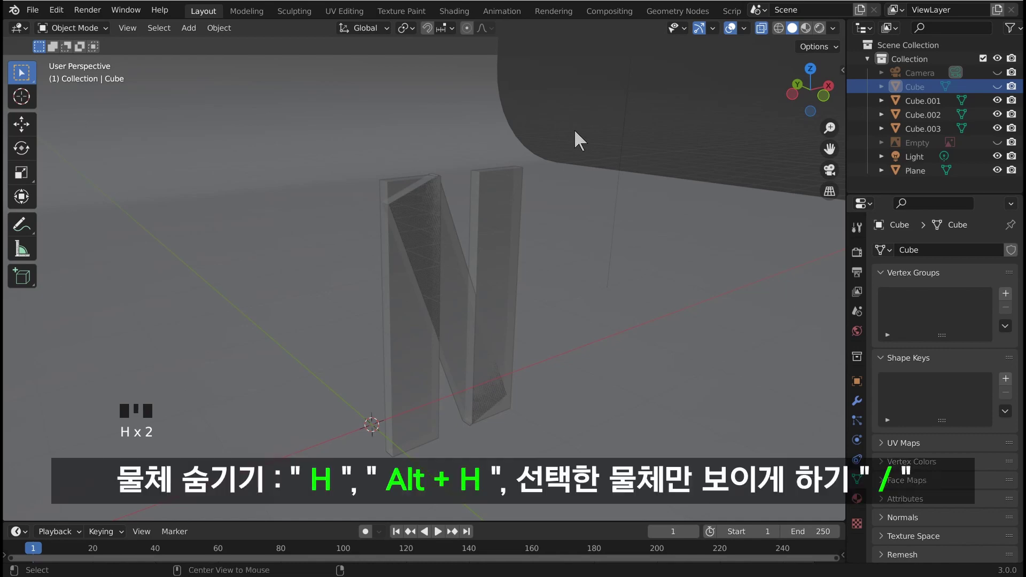
Step: Reveal all hidden objects and hide the reference image empty again
{"action": "key", "text": "alt+h"}
{"action": "left_click", "coordinate": [604, 133]}
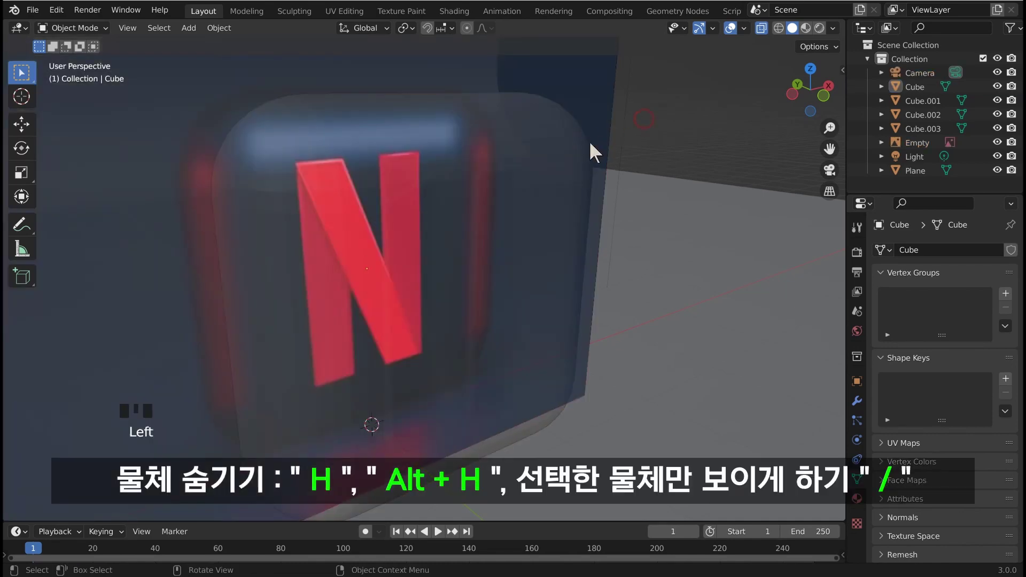
{"action": "left_click", "coordinate": [573, 140]}
{"action": "middle_click_drag", "start_coordinate": [573, 140], "coordinate": [561, 152]}
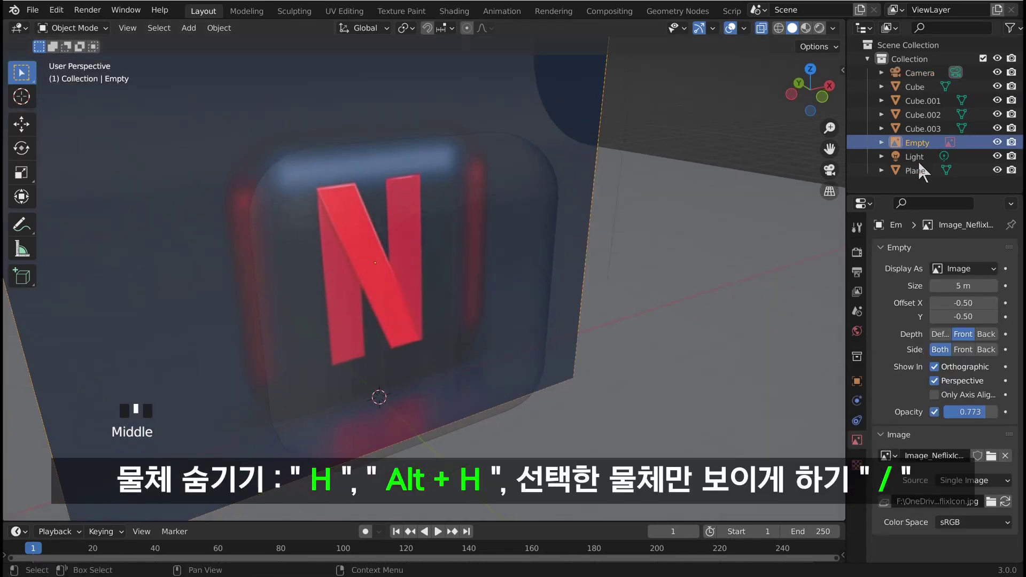
{"action": "left_click", "coordinate": [997, 143]}
Step: Hide the rounded box so the N blocks can be selected
{"action": "left_click", "coordinate": [517, 164]}
{"action": "middle_click_drag", "start_coordinate": [522, 162], "coordinate": [519, 160]}
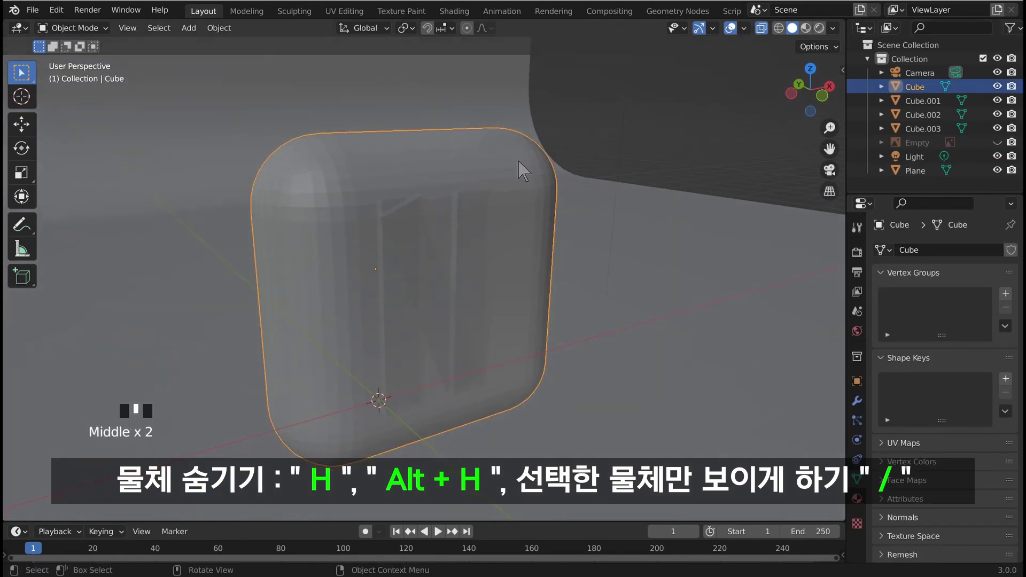
{"action": "key", "text": "h"}
Step: Select the three N blocks together with the backdrop plane and move them forward in top view
{"action": "left_click", "coordinate": [387, 213]}
{"action": "left_click", "coordinate": [385, 251], "text": "shift"}
{"action": "left_click", "coordinate": [418, 251], "text": "shift"}
{"action": "left_click", "coordinate": [474, 227], "text": "shift"}
{"action": "left_click", "coordinate": [477, 203], "text": "shift"}
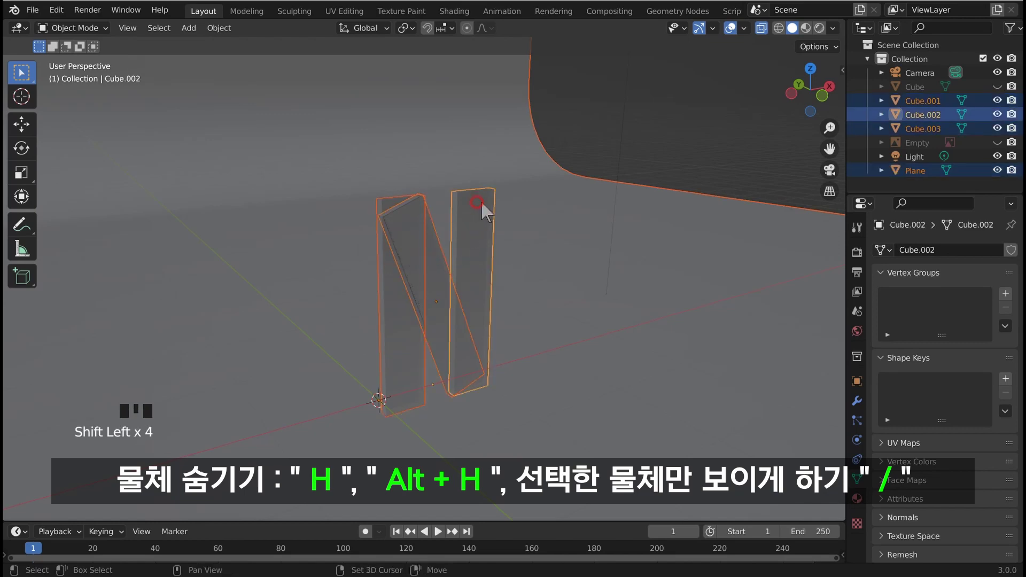
{"action": "key", "text": "KP_7"}
{"action": "middle_click_drag", "start_coordinate": [484, 209], "coordinate": [474, 143], "text": "shift"}
{"action": "key", "text": "g"}
{"action": "left_click", "coordinate": [442, 301]}
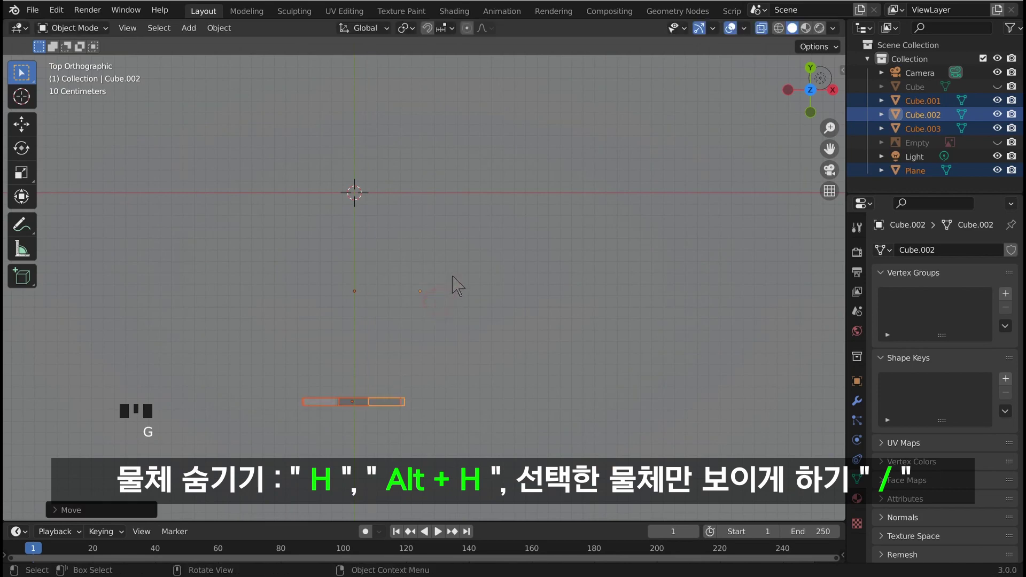
Step: Set the origin of the N's left block to its geometry
{"action": "left_click", "coordinate": [457, 276]}
{"action": "middle_click_drag", "start_coordinate": [457, 277], "coordinate": [507, 356]}
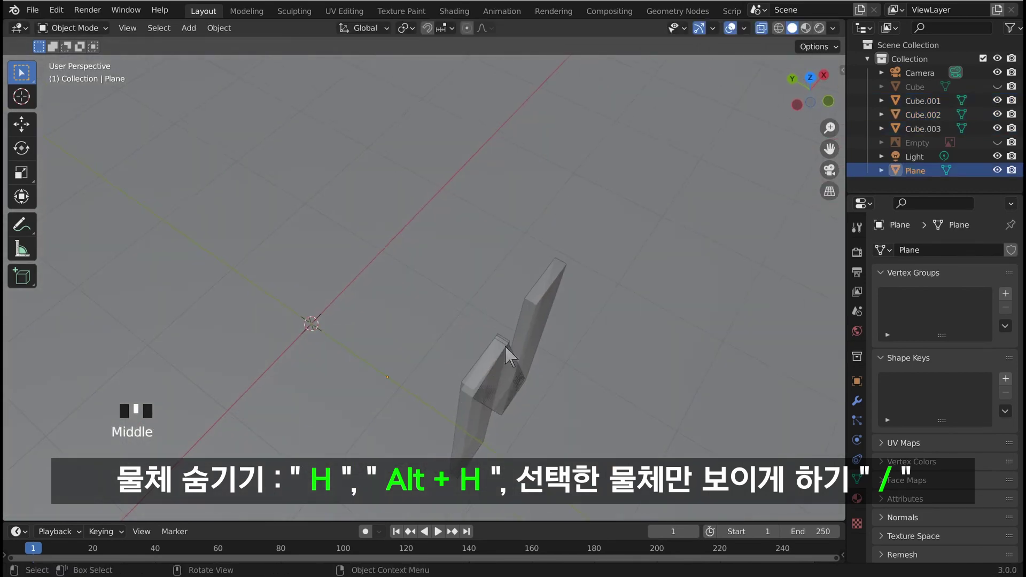
{"action": "left_click", "coordinate": [466, 426]}
{"action": "left_click", "coordinate": [530, 316]}
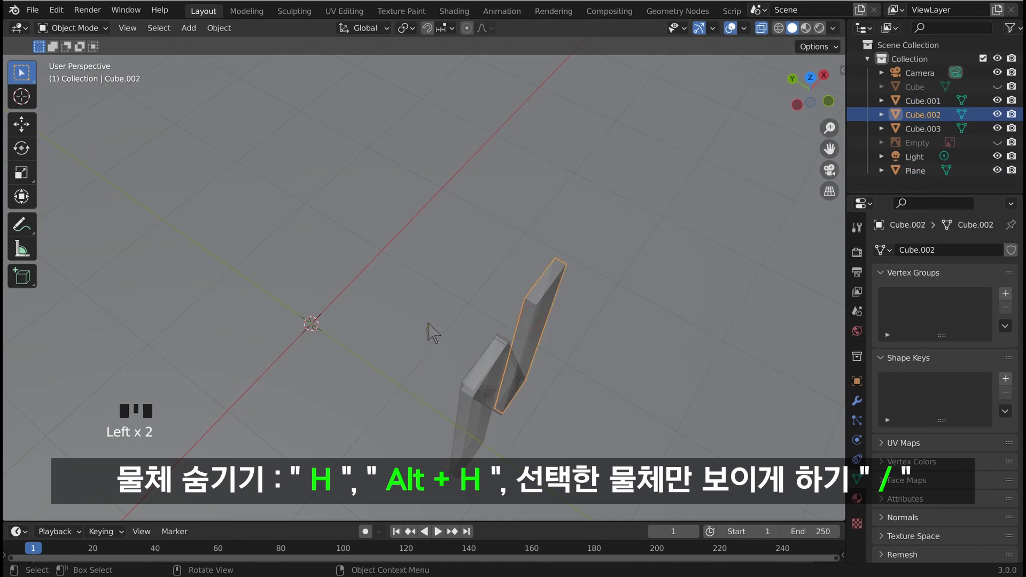
{"action": "left_click", "coordinate": [481, 424]}
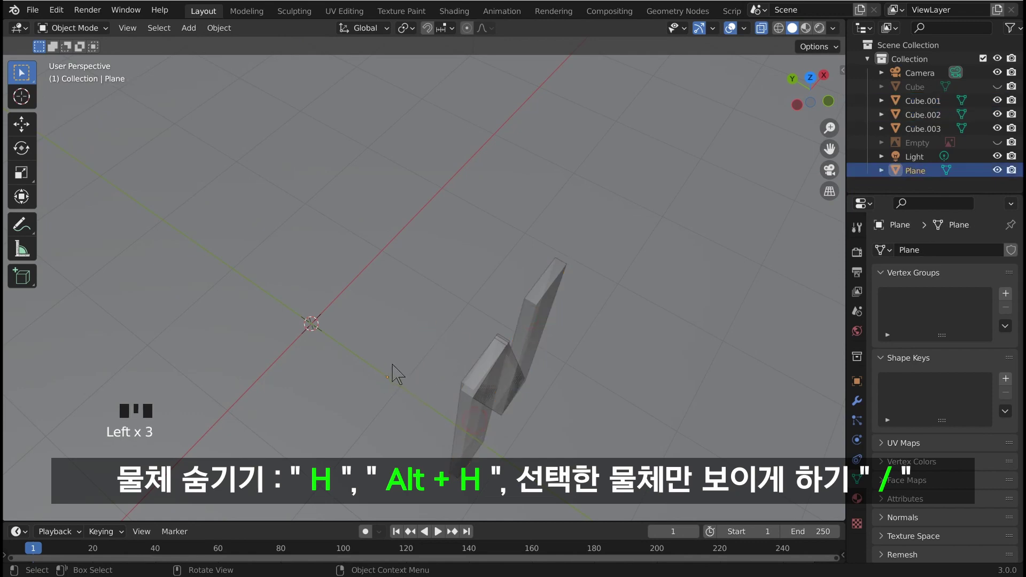
{"action": "left_click", "coordinate": [465, 415]}
{"action": "right_click", "coordinate": [470, 415]}
{"action": "mouse_move", "coordinate": [443, 370]}
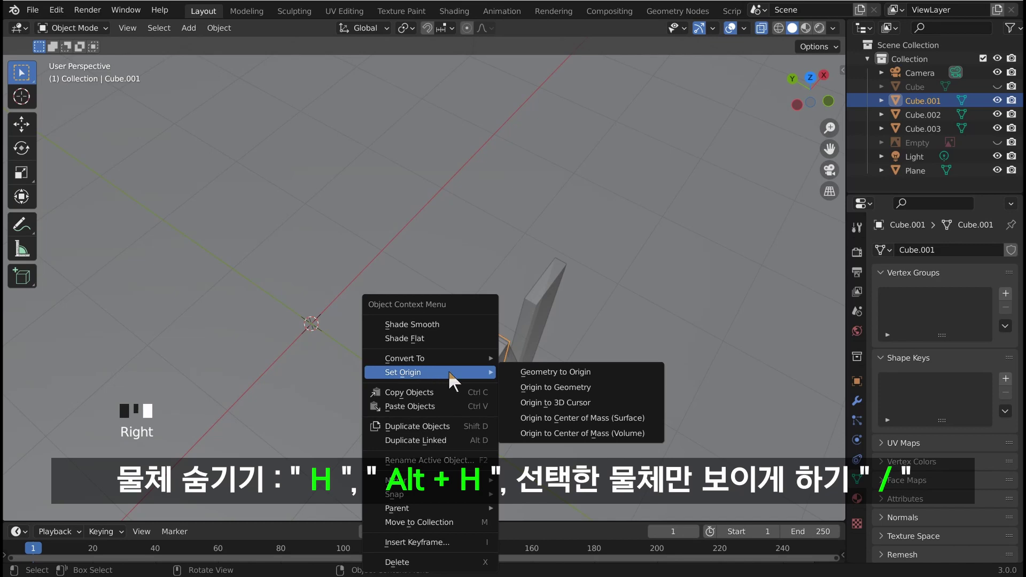
{"action": "left_click", "coordinate": [555, 387]}
Step: Set the origin of the N's right block to its geometry
{"action": "left_click", "coordinate": [542, 310]}
{"action": "right_click", "coordinate": [541, 309]}
{"action": "mouse_move", "coordinate": [545, 310]}
{"action": "left_click", "coordinate": [614, 323]}
{"action": "left_click", "coordinate": [620, 317]}
{"action": "left_click", "coordinate": [527, 297]}
Step: Move the diagonal block about 0.08 m forward along the Y axis in top view, in front of the two upright blocks
{"action": "middle_click_drag", "start_coordinate": [527, 297], "coordinate": [473, 285]}
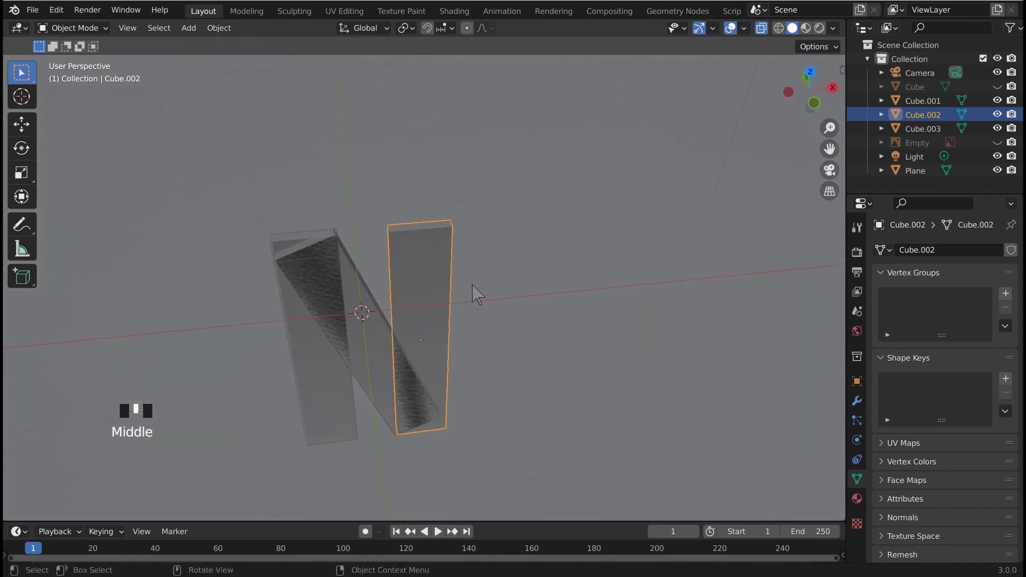
{"action": "left_click", "coordinate": [369, 293]}
{"action": "middle_click_drag", "start_coordinate": [369, 292], "coordinate": [372, 293]}
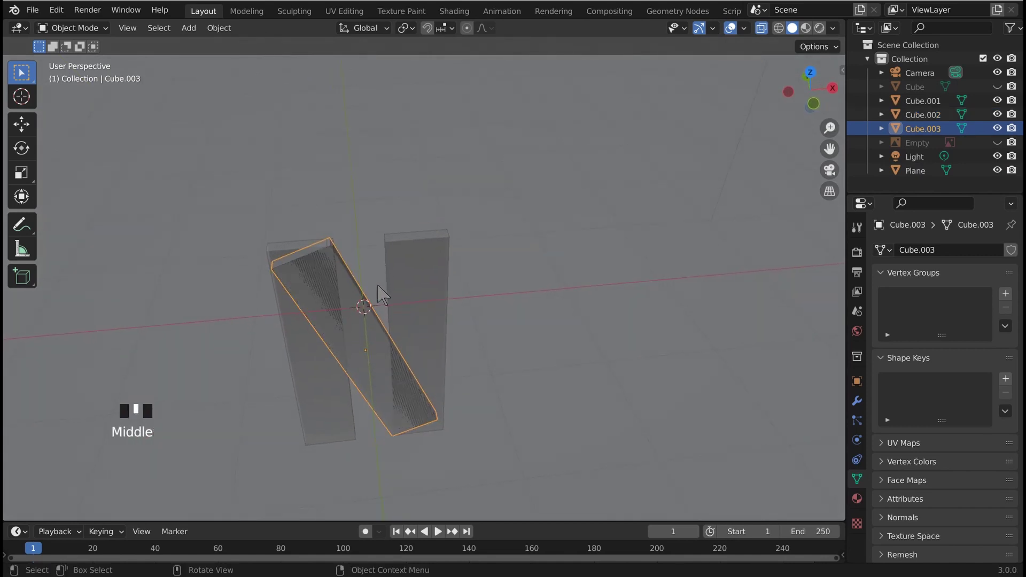
{"action": "key", "text": "KP_7"}
{"action": "scroll", "coordinate": [382, 231], "scroll_direction": "up", "scroll_amount": 4}
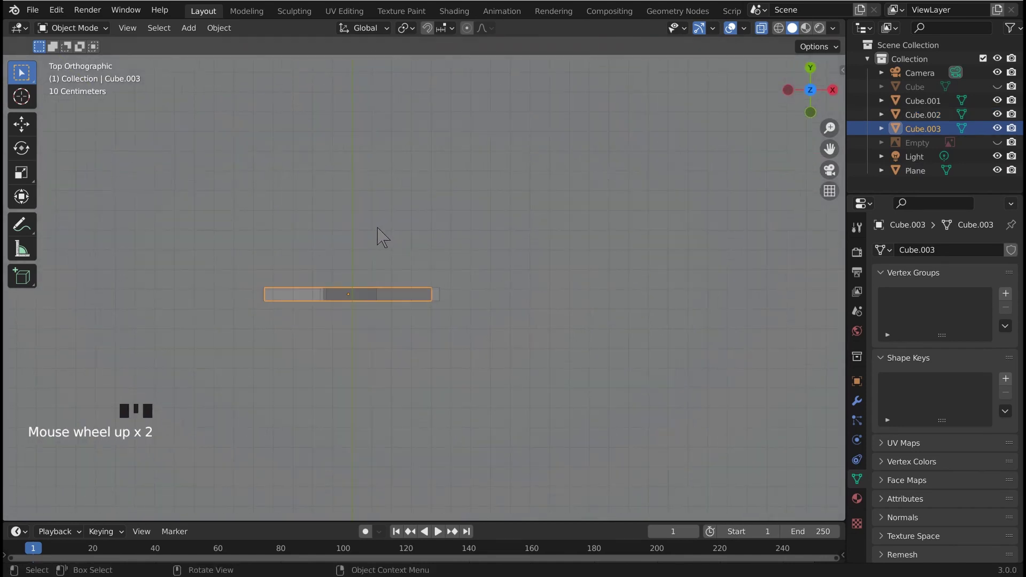
{"action": "key", "text": "g"}
{"action": "key", "text": "x"}
{"action": "key", "text": "y"}
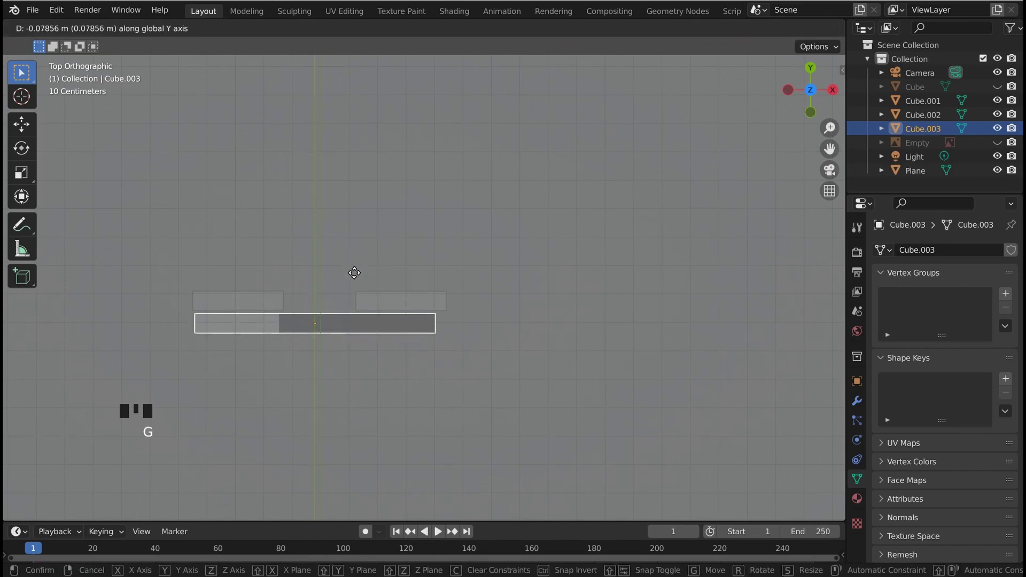
{"action": "left_click", "coordinate": [353, 272]}
Step: Edit the diagonal block in front view, moving its upper-left vertices onto the left block's upper-left corner
{"action": "key", "text": "KP_1"}
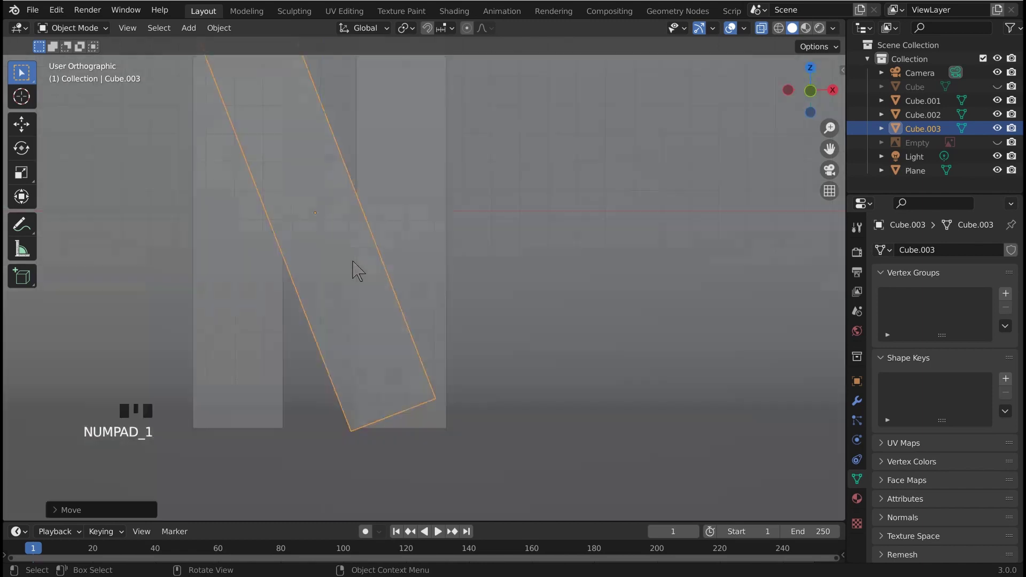
{"action": "scroll", "coordinate": [354, 256], "scroll_direction": "down", "scroll_amount": 2, "text": "shift"}
{"action": "scroll", "coordinate": [395, 247], "scroll_direction": "down", "scroll_amount": 1}
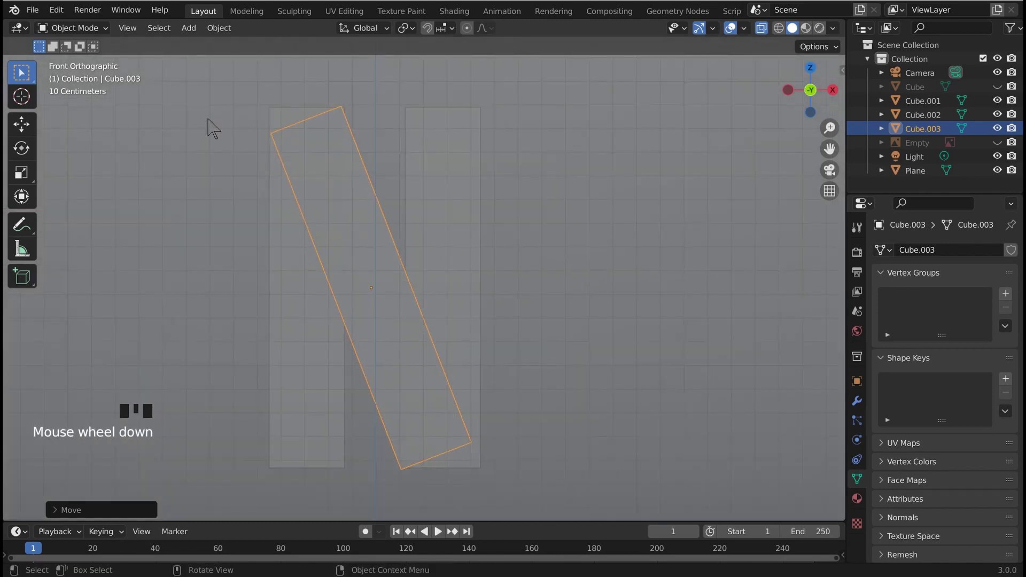
{"action": "key", "text": "Tab"}
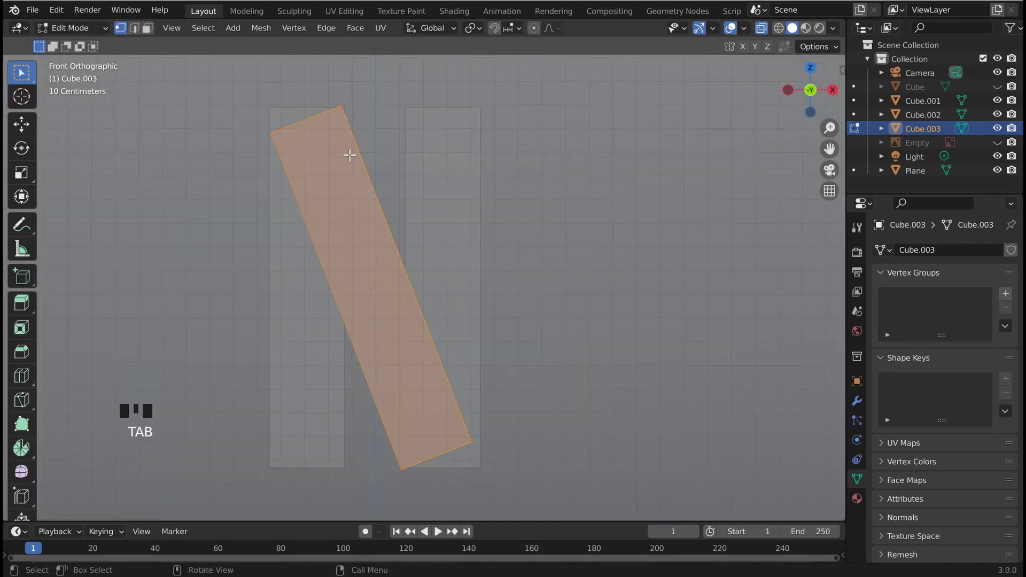
{"action": "middle_click_drag", "start_coordinate": [348, 156], "coordinate": [341, 176], "text": "shift"}
{"action": "scroll", "coordinate": [300, 139], "scroll_direction": "up", "scroll_amount": 2}
{"action": "middle_click_drag", "start_coordinate": [299, 139], "coordinate": [301, 214], "text": "shift"}
{"action": "scroll", "coordinate": [295, 220], "scroll_direction": "up", "scroll_amount": 2}
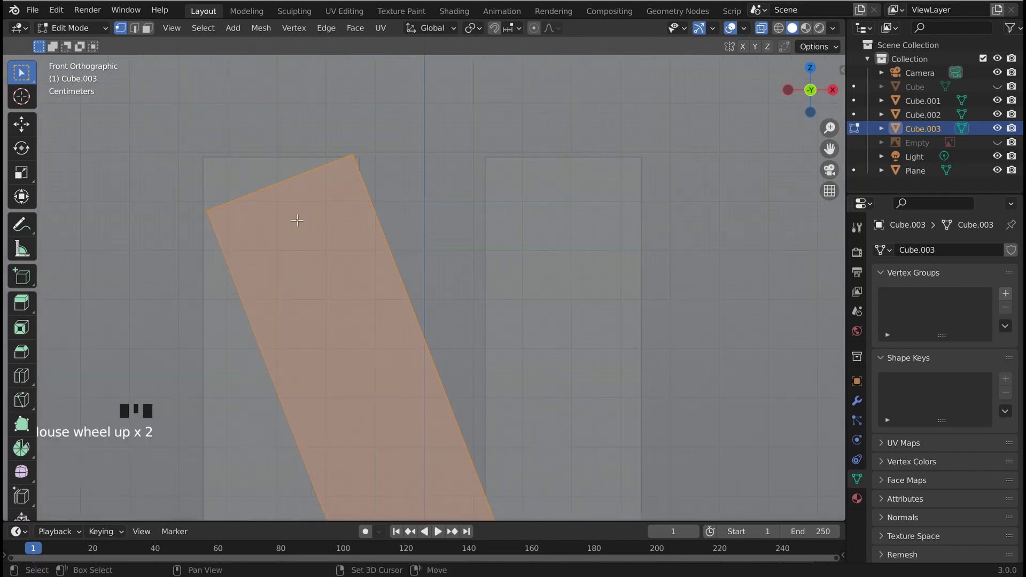
{"action": "scroll", "coordinate": [200, 222], "scroll_direction": "up", "scroll_amount": 1, "text": "shift"}
{"action": "left_click", "coordinate": [291, 282]}
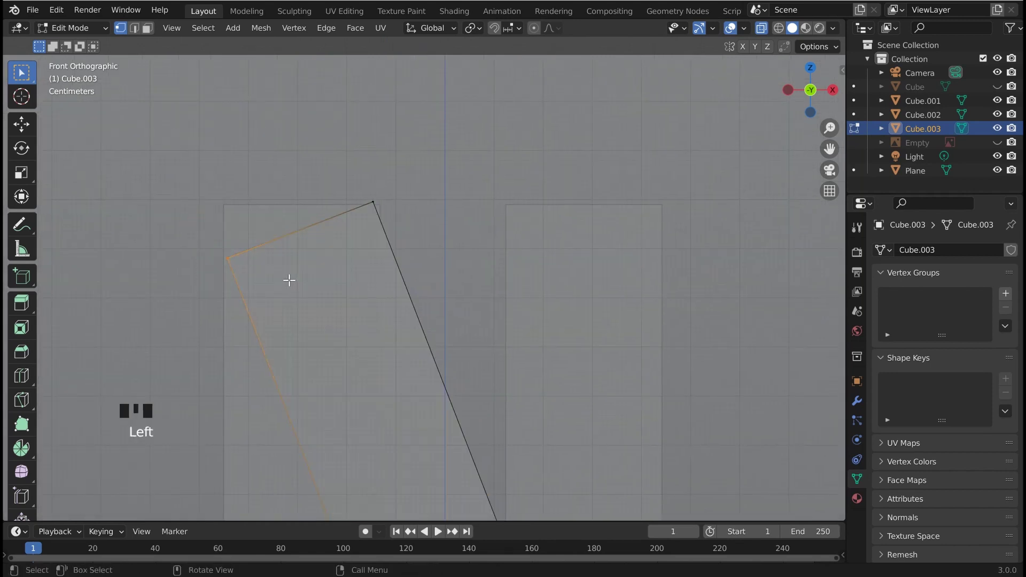
{"action": "key", "text": "g"}
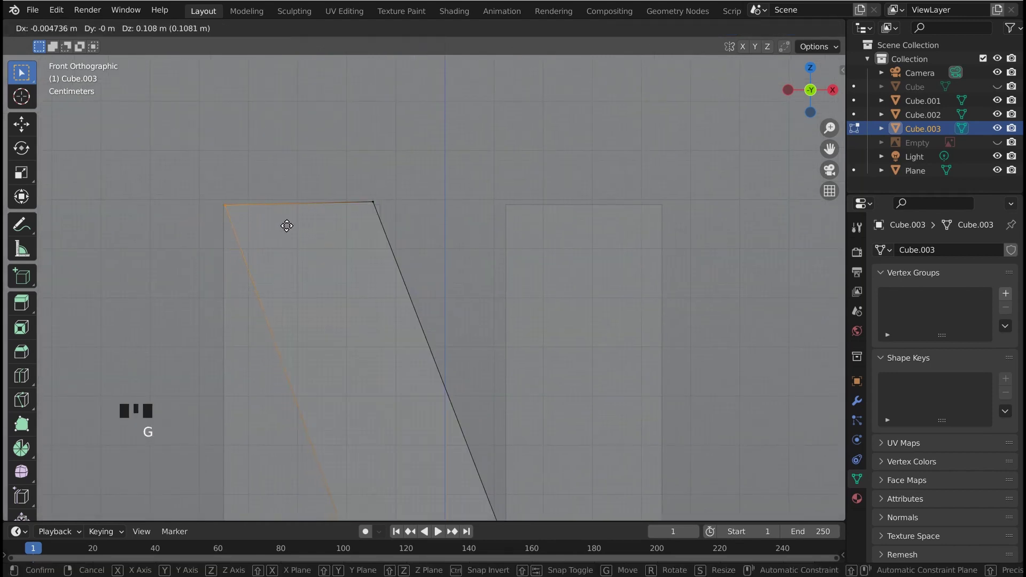
{"action": "left_click", "coordinate": [287, 227]}
Step: Move the diagonal block's upper-right vertices onto the left block's upper-right corner
{"action": "left_click", "coordinate": [372, 203]}
{"action": "key", "text": "g"}
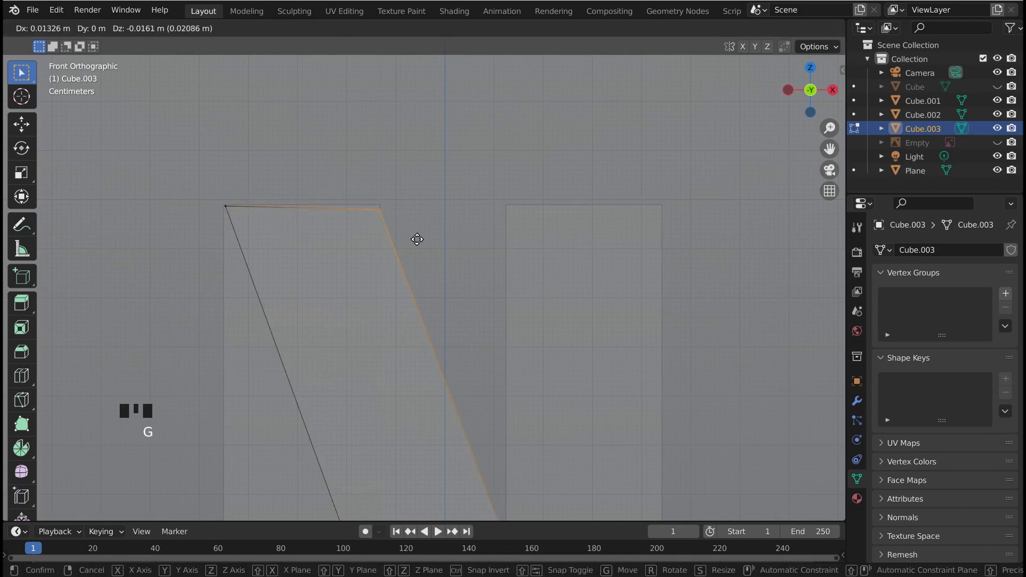
{"action": "left_click", "coordinate": [414, 236]}
Step: Move the diagonal block's lower-left vertices onto the right block's lower-left corner
{"action": "middle_click_drag", "start_coordinate": [461, 217], "coordinate": [423, 22], "text": "shift"}
{"action": "scroll", "coordinate": [454, 267], "scroll_direction": "down", "scroll_amount": 4}
{"action": "middle_click_drag", "start_coordinate": [435, 392], "coordinate": [433, 257], "text": "shift"}
{"action": "scroll", "coordinate": [434, 299], "scroll_direction": "up", "scroll_amount": 3}
{"action": "scroll", "coordinate": [392, 325], "scroll_direction": "up", "scroll_amount": 3}
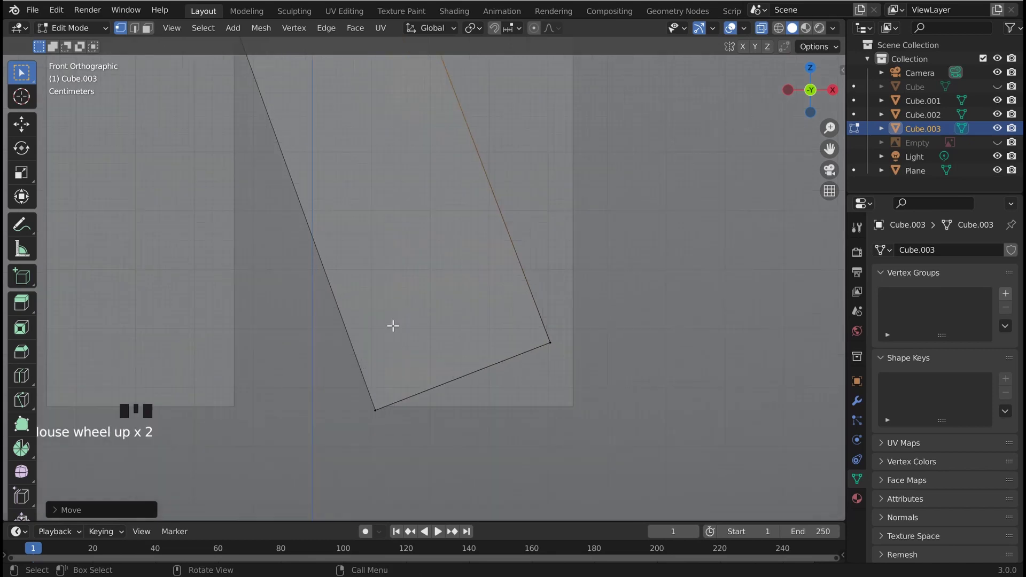
{"action": "left_click", "coordinate": [348, 393]}
{"action": "key", "text": "g"}
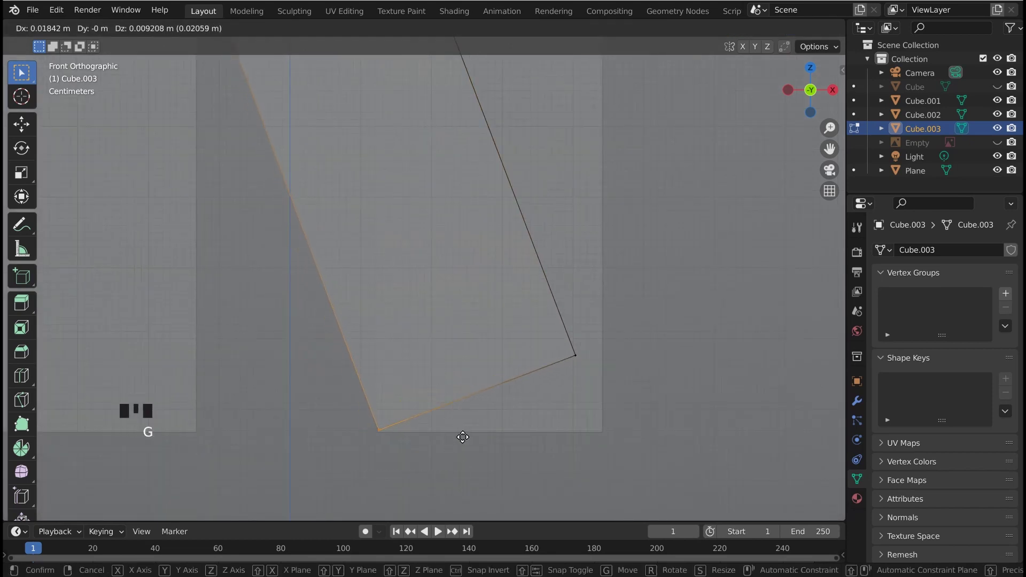
{"action": "left_click", "coordinate": [462, 438]}
Step: Move the diagonal block's lower-right vertices onto the right block's lower-right corner and fine-tune their position
{"action": "left_click", "coordinate": [575, 356]}
{"action": "key", "text": "g"}
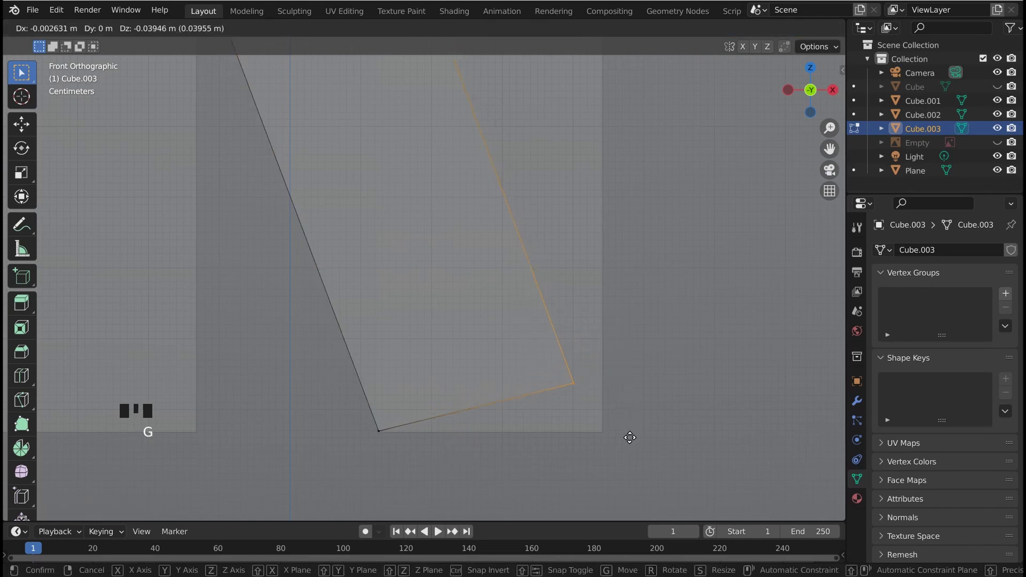
{"action": "left_click", "coordinate": [654, 472]}
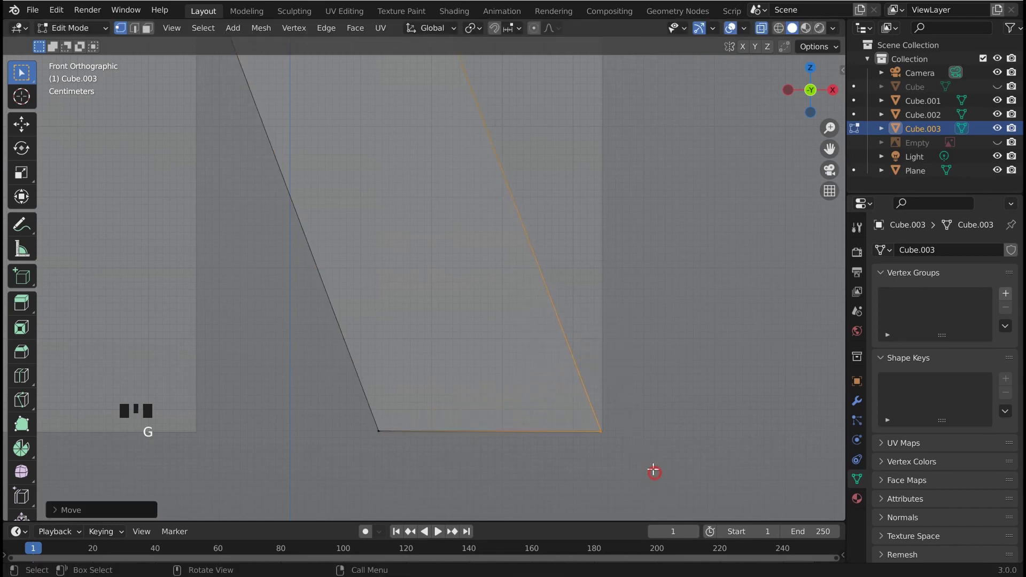
{"action": "scroll", "coordinate": [488, 247], "scroll_direction": "down", "scroll_amount": 3}
{"action": "middle_click_drag", "start_coordinate": [487, 248], "coordinate": [502, 320], "text": "shift"}
{"action": "scroll", "coordinate": [480, 243], "scroll_direction": "up", "scroll_amount": 2}
{"action": "middle_click_drag", "start_coordinate": [481, 242], "coordinate": [463, 115], "text": "shift"}
{"action": "scroll", "coordinate": [488, 363], "scroll_direction": "up", "scroll_amount": 3}
{"action": "scroll", "coordinate": [489, 363], "scroll_direction": "up", "scroll_amount": 2}
{"action": "middle_click_drag", "start_coordinate": [496, 360], "coordinate": [441, 316], "text": "shift"}
{"action": "scroll", "coordinate": [442, 316], "scroll_direction": "up", "scroll_amount": 1, "text": "shift"}
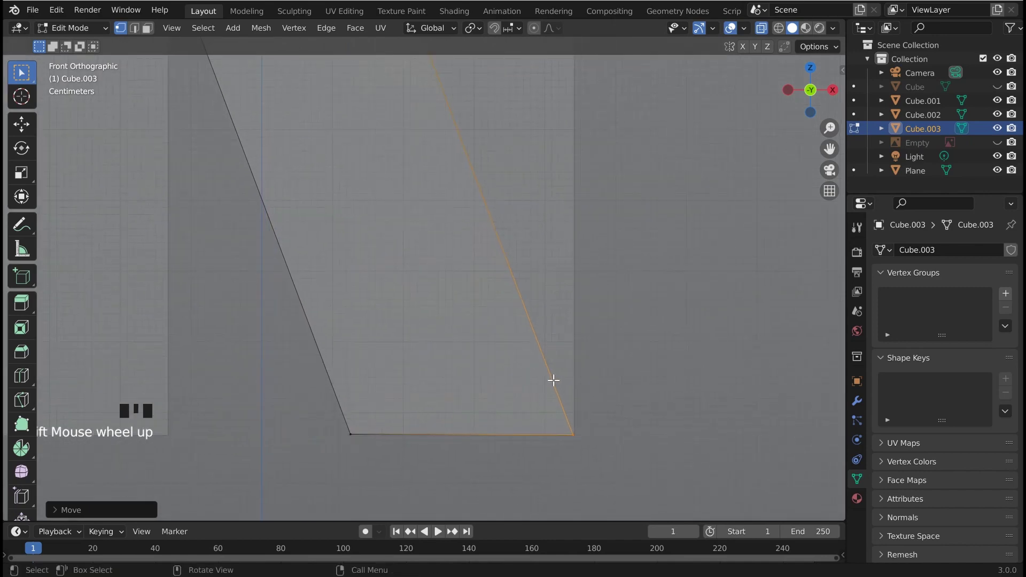
{"action": "key", "text": "g"}
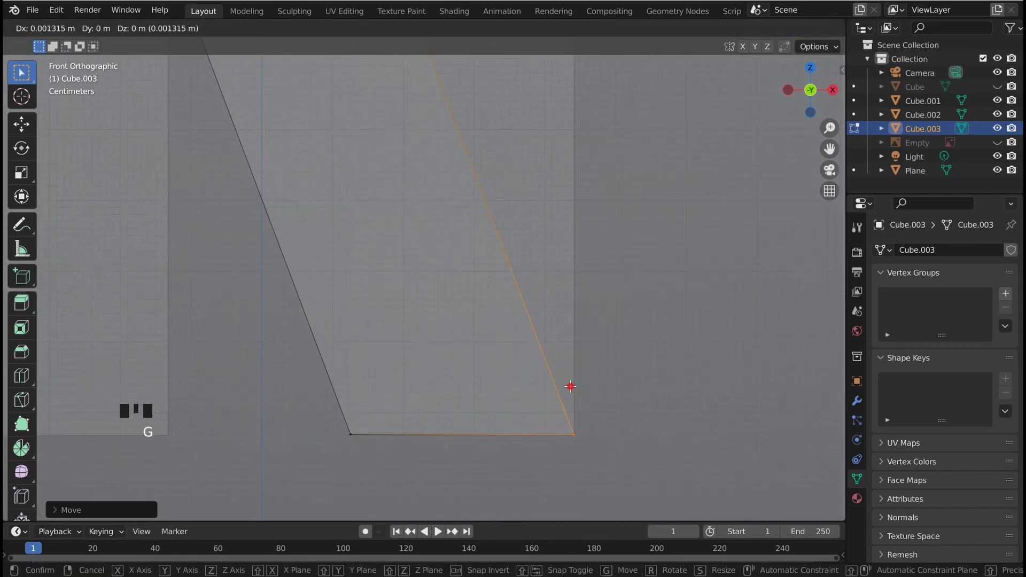
{"action": "left_click", "coordinate": [569, 385]}
Step: Return to Object Mode and turn off X-ray display for the N blocks
{"action": "scroll", "coordinate": [468, 264], "scroll_direction": "down", "scroll_amount": 5}
{"action": "middle_click_drag", "start_coordinate": [468, 264], "coordinate": [485, 371], "text": "shift"}
{"action": "key", "text": "Tab"}
{"action": "scroll", "coordinate": [492, 299], "scroll_direction": "down", "scroll_amount": 3}
{"action": "left_click", "coordinate": [542, 263]}
{"action": "left_click", "coordinate": [435, 208]}
{"action": "middle_click_drag", "start_coordinate": [465, 264], "coordinate": [307, 196]}
{"action": "left_click", "coordinate": [393, 224]}
{"action": "left_click", "coordinate": [412, 219]}
{"action": "key", "text": "alt+z"}
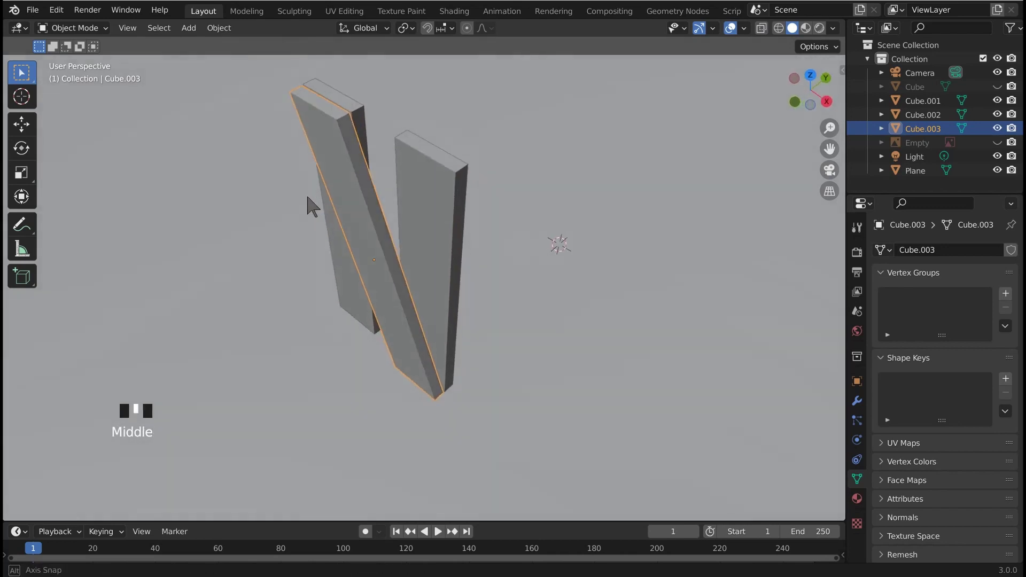
Step: Inspect how the three N blocks fit together from several angles
{"action": "left_click", "coordinate": [443, 211]}
{"action": "middle_click_drag", "start_coordinate": [443, 211], "coordinate": [403, 202]}
{"action": "left_click", "coordinate": [392, 202]}
{"action": "left_click", "coordinate": [347, 255]}
{"action": "middle_click_drag", "start_coordinate": [347, 255], "coordinate": [689, 170]}
{"action": "left_click", "coordinate": [448, 256]}
{"action": "left_click", "coordinate": [457, 231]}
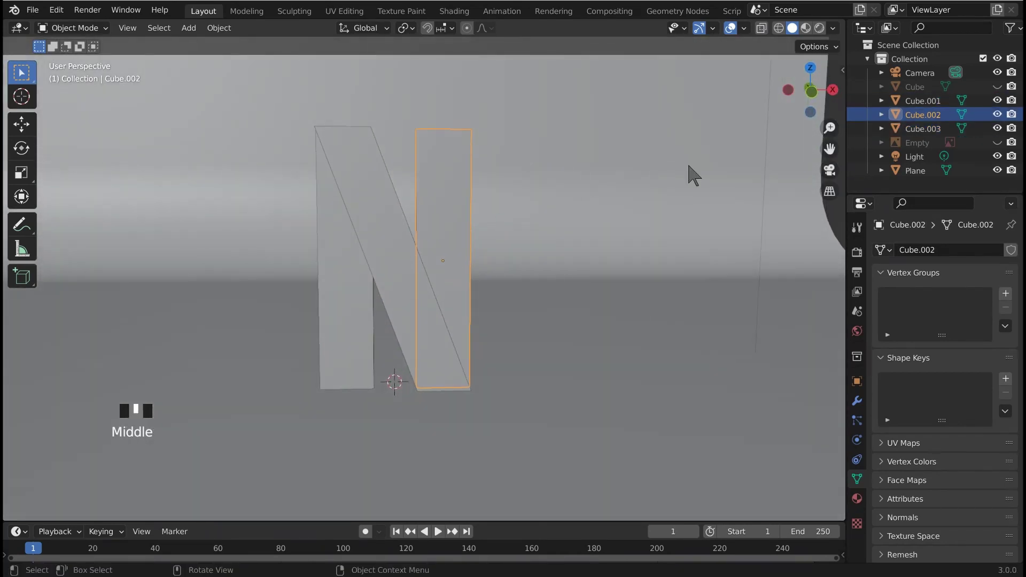
Step: Unhide the rounded box and select it in front view
{"action": "left_click", "coordinate": [997, 86]}
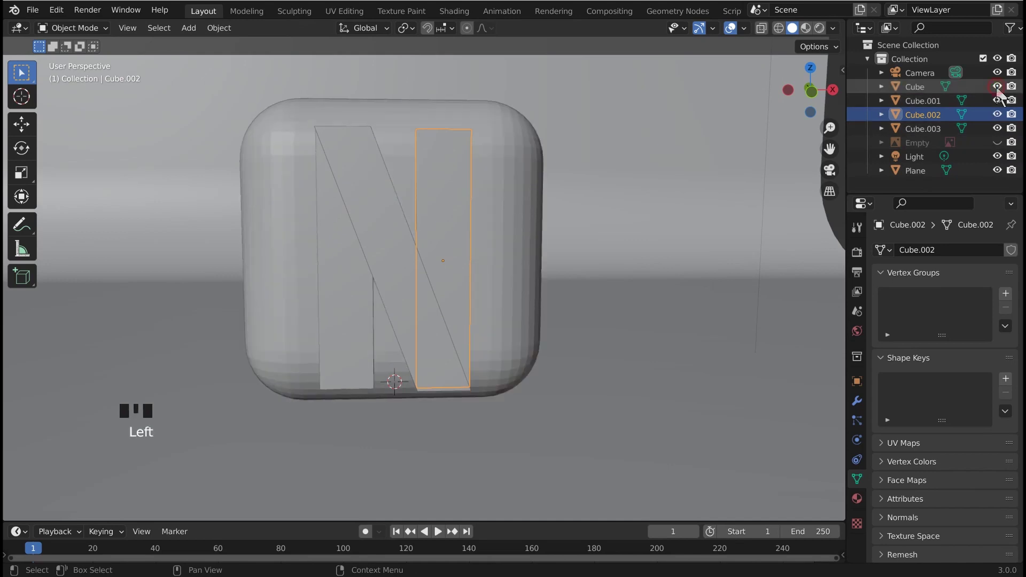
{"action": "left_click", "coordinate": [444, 228]}
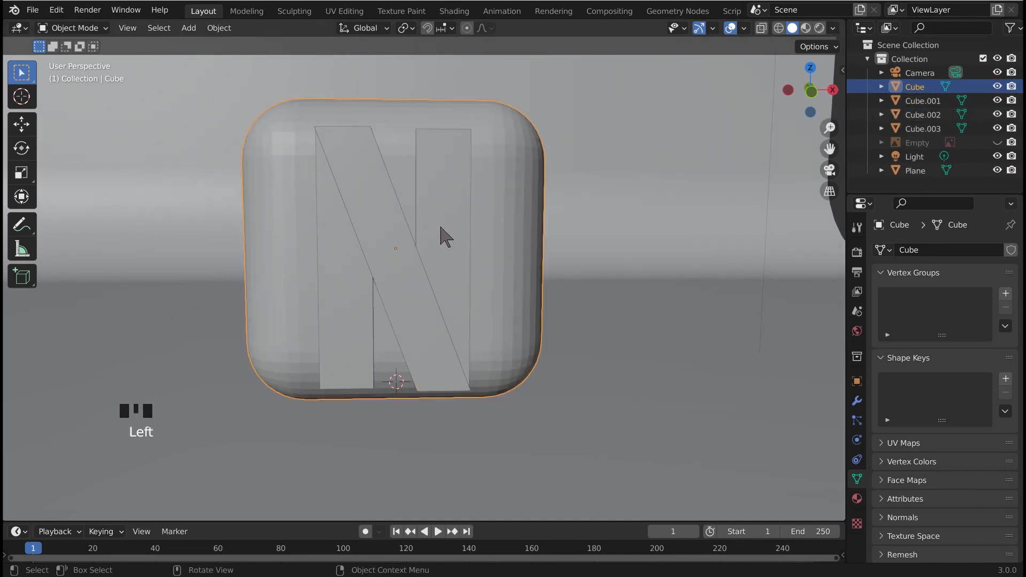
{"action": "key", "text": "KP_1"}
{"action": "middle_click_drag", "start_coordinate": [440, 232], "coordinate": [479, 262], "text": "shift"}
{"action": "left_click", "coordinate": [590, 239]}
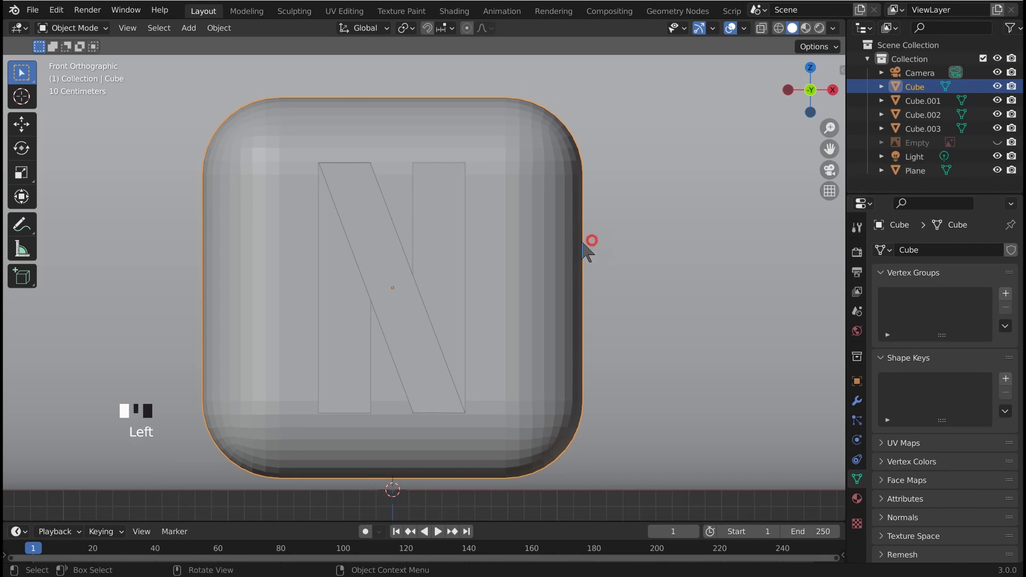
Step: Compare the N blocks with the reference image by showing it briefly and hiding it again
{"action": "left_click", "coordinate": [458, 238]}
{"action": "left_click", "coordinate": [379, 273]}
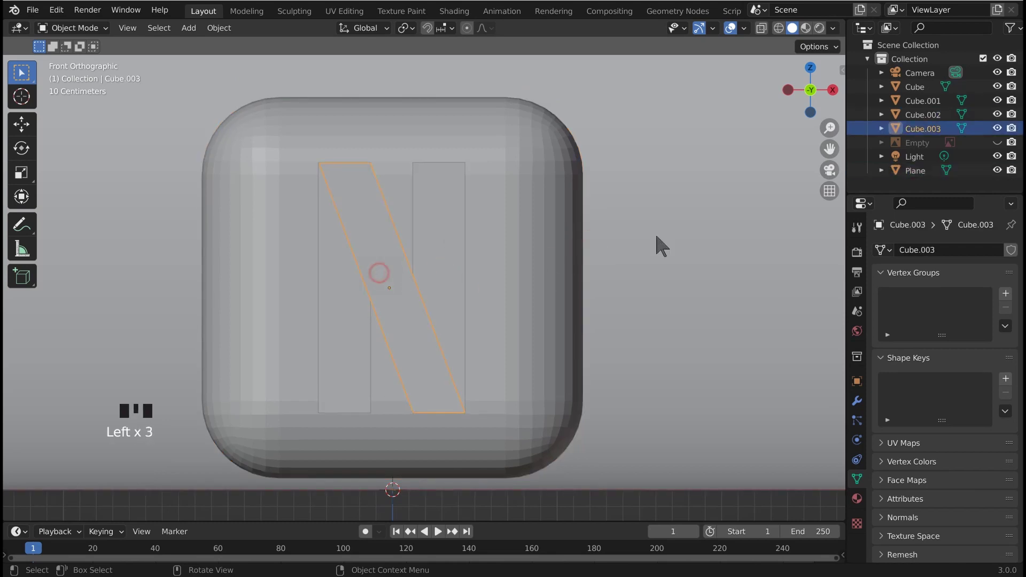
{"action": "left_click", "coordinate": [997, 144]}
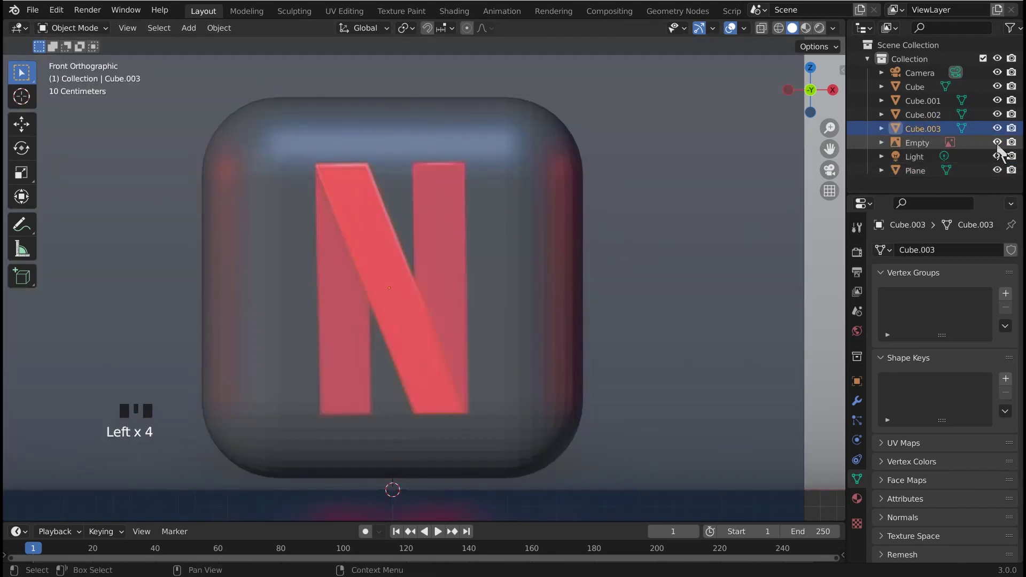
{"action": "left_click", "coordinate": [997, 143]}
{"action": "left_click", "coordinate": [383, 217]}
{"action": "left_click", "coordinate": [416, 231]}
{"action": "left_click", "coordinate": [355, 236]}
{"action": "left_click", "coordinate": [326, 257]}
{"action": "left_click", "coordinate": [412, 238]}
{"action": "left_click", "coordinate": [393, 246]}
{"action": "left_click", "coordinate": [394, 247]}
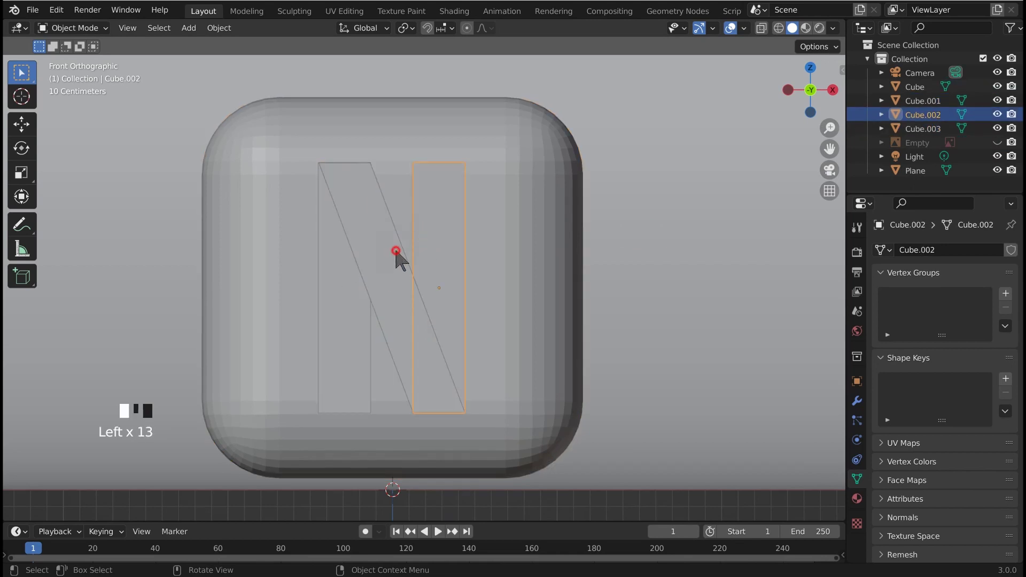
{"action": "key", "text": "g"}
{"action": "right_click", "coordinate": [435, 262]}
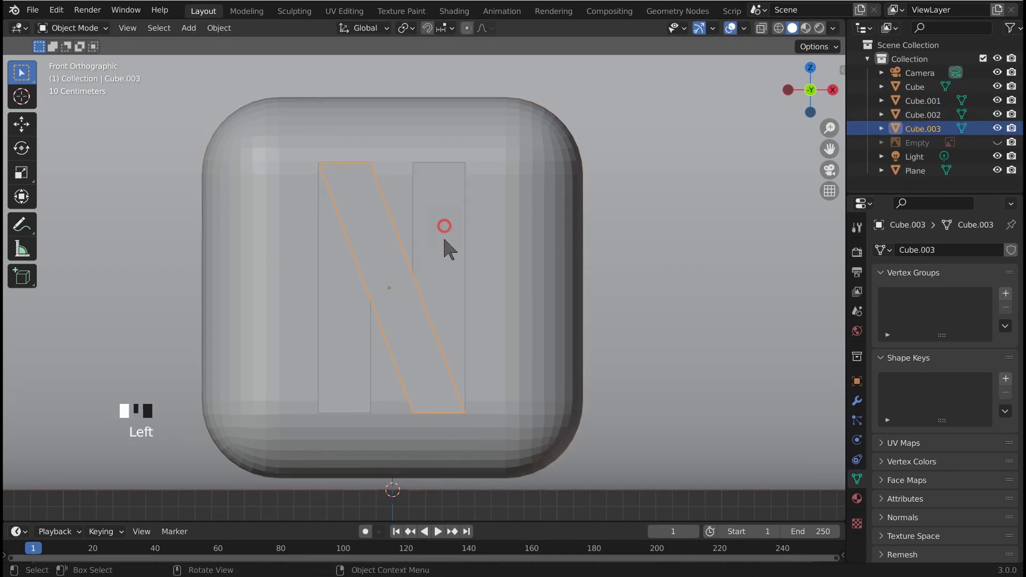
{"action": "left_click", "coordinate": [389, 255]}
{"action": "left_click", "coordinate": [345, 282]}
{"action": "left_click", "coordinate": [380, 251]}
{"action": "left_click", "coordinate": [436, 239]}
{"action": "left_click", "coordinate": [385, 257]}
{"action": "left_click", "coordinate": [393, 261]}
{"action": "left_click", "coordinate": [406, 251]}
{"action": "left_click", "coordinate": [438, 239]}
{"action": "left_click", "coordinate": [380, 262]}
{"action": "left_click", "coordinate": [386, 261]}
{"action": "left_click", "coordinate": [394, 266]}
{"action": "left_click", "coordinate": [439, 243]}
{"action": "left_click", "coordinate": [374, 272]}
{"action": "left_click", "coordinate": [336, 283]}
{"action": "left_click", "coordinate": [402, 272]}
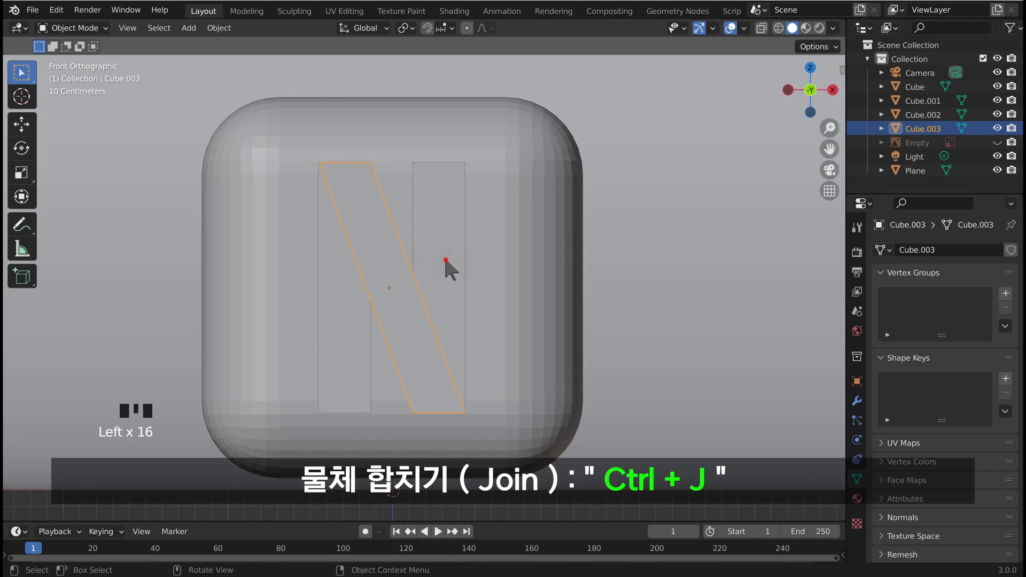
{"action": "left_click", "coordinate": [445, 260]}
{"action": "left_click", "coordinate": [357, 279]}
{"action": "left_click", "coordinate": [406, 295]}
Step: Join the two vertical bars and the diagonal block of the N into one object, with the diagonal block active
{"action": "left_click", "coordinate": [350, 291]}
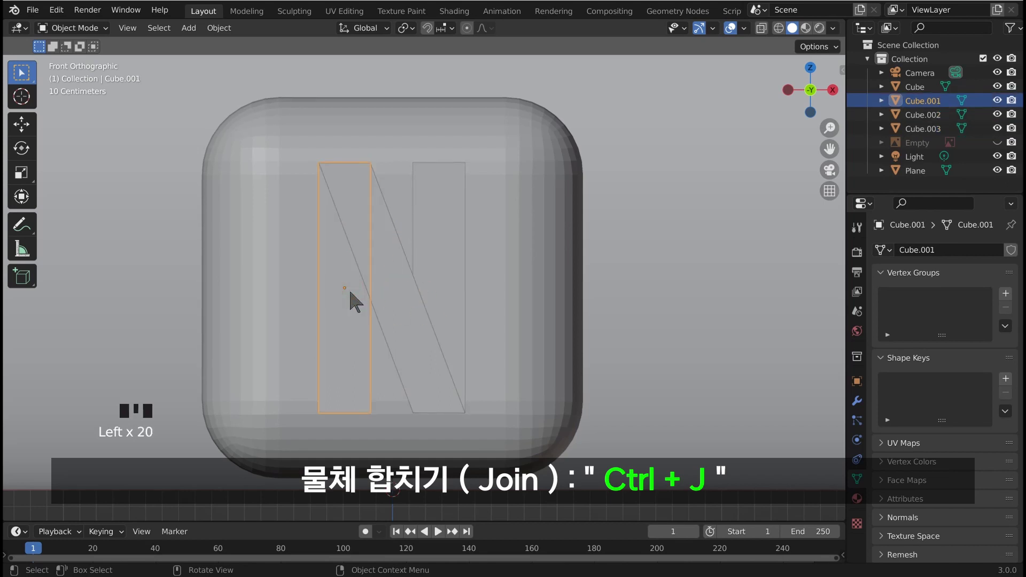
{"action": "left_click", "coordinate": [447, 260], "text": "shift"}
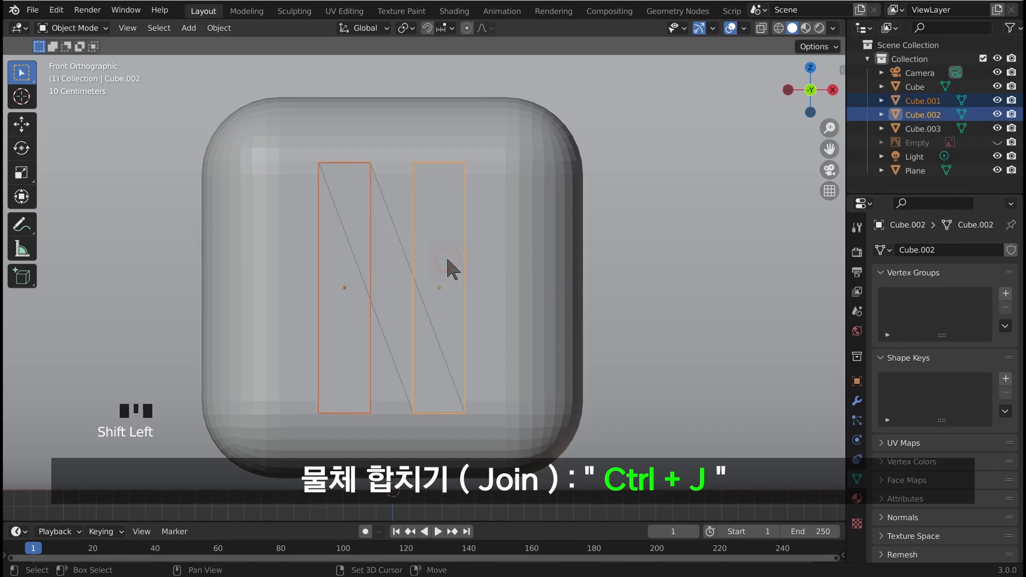
{"action": "left_click", "coordinate": [398, 251], "text": "shift"}
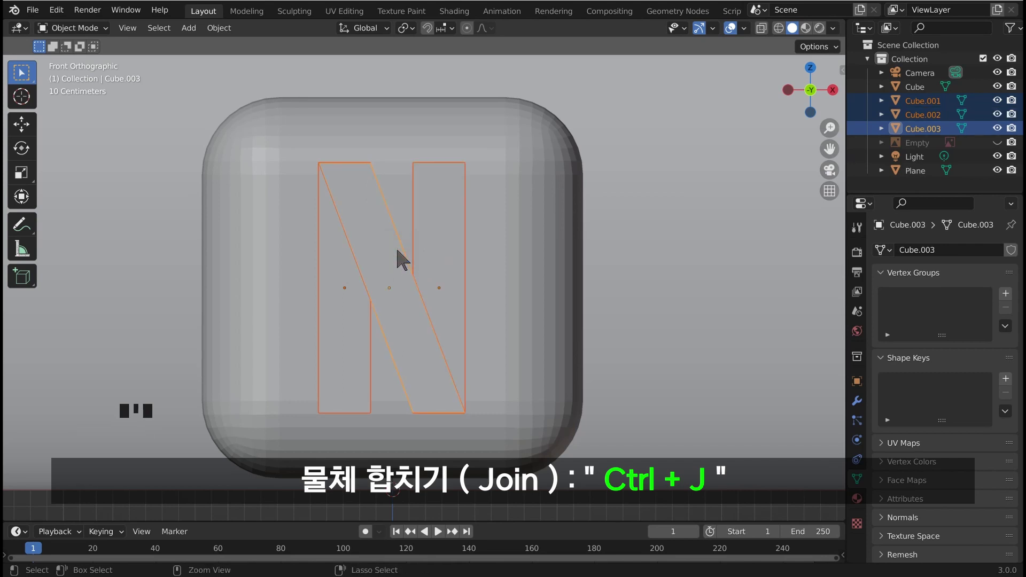
{"action": "key", "text": "ctrl+j"}
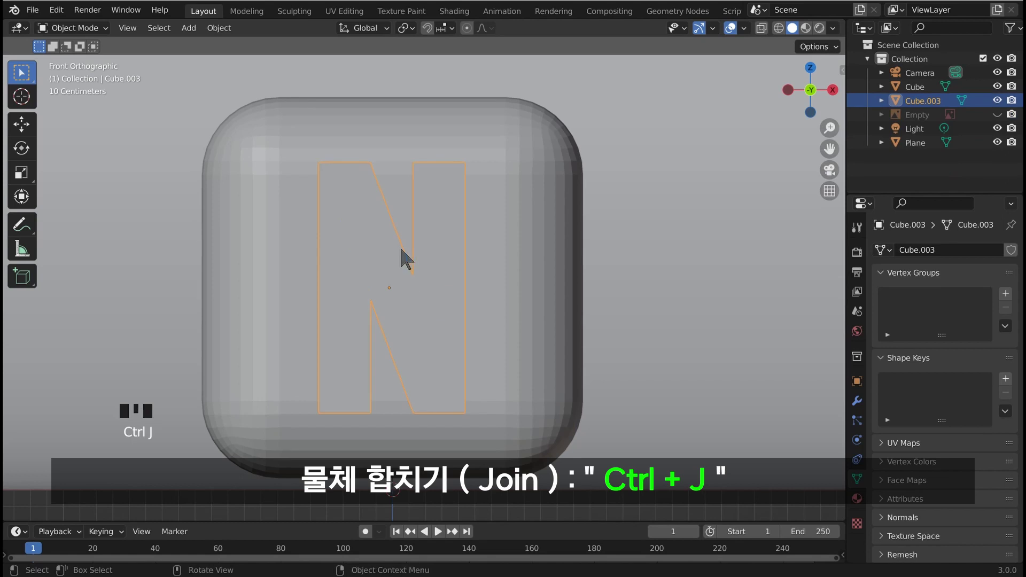
{"action": "key", "text": "ctrl+z"}
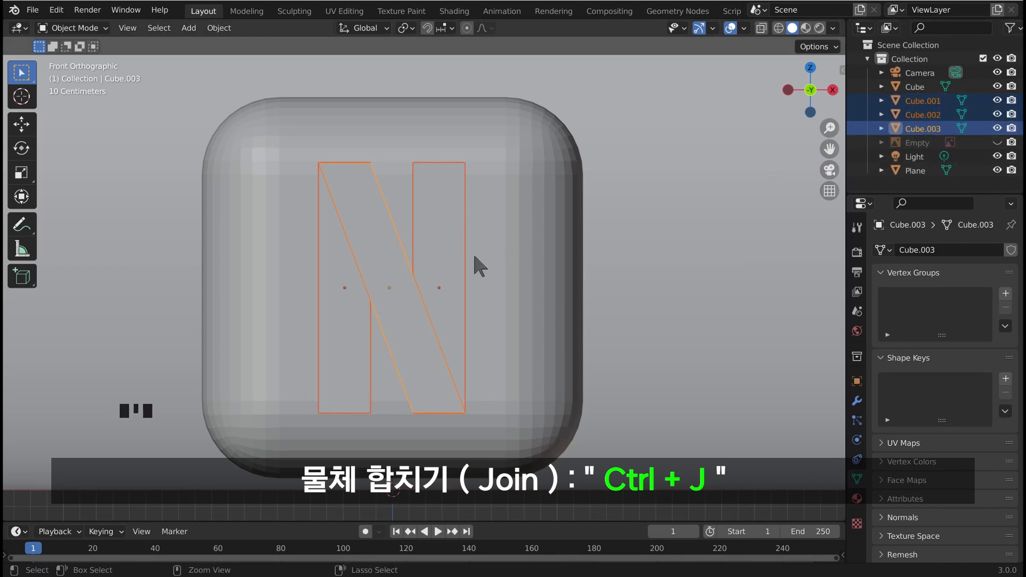
{"action": "key", "text": "ctrl+j"}
{"action": "left_click", "coordinate": [609, 239]}
{"action": "left_click", "coordinate": [442, 252]}
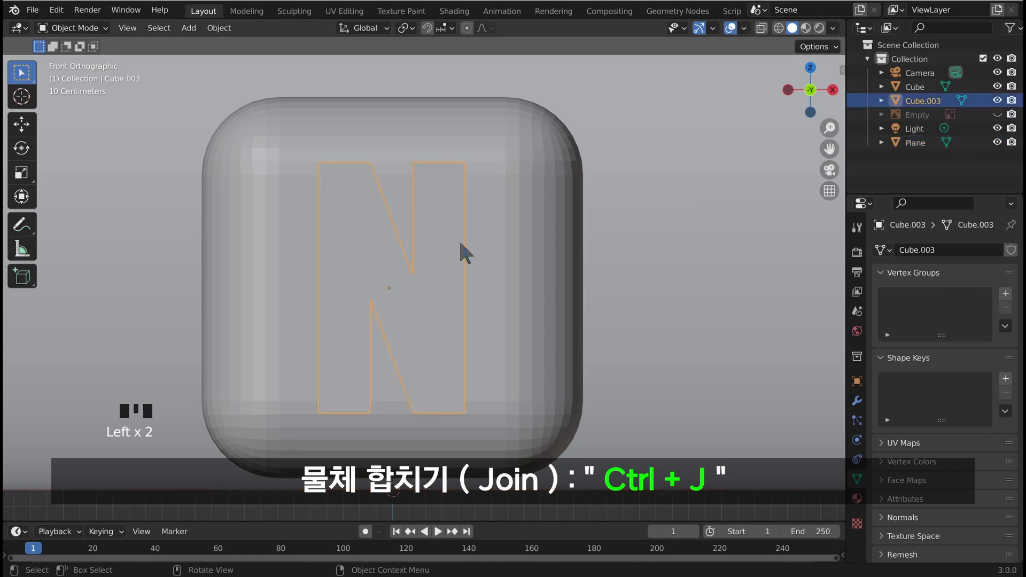
Step: Examine the joined N's mesh in Edit Mode from an angled view
{"action": "middle_click_drag", "start_coordinate": [460, 251], "coordinate": [518, 298]}
{"action": "scroll", "coordinate": [403, 231], "scroll_direction": "up", "scroll_amount": 2}
{"action": "key", "text": "Tab"}
{"action": "scroll", "coordinate": [398, 220], "scroll_direction": "up", "scroll_amount": 1}
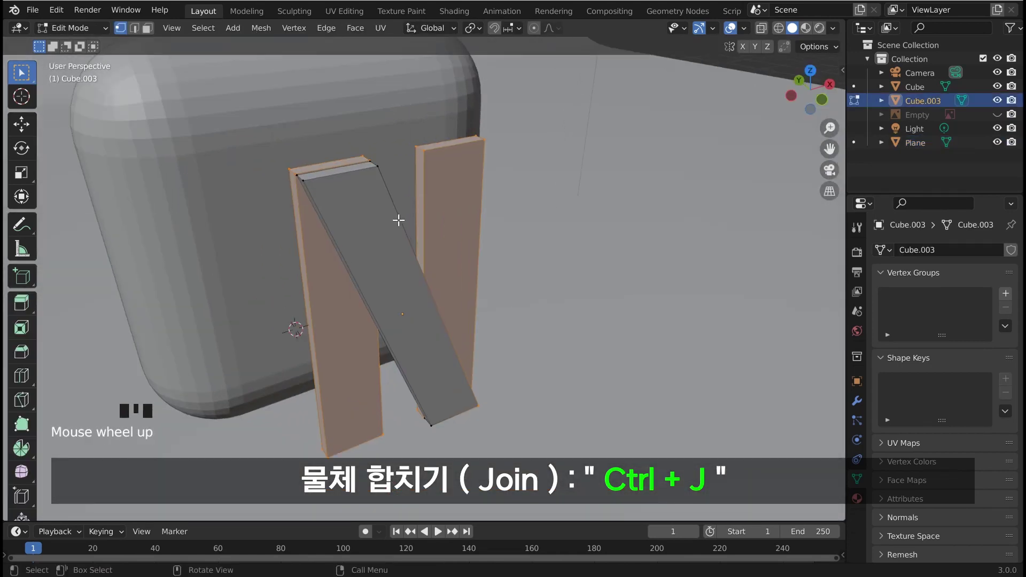
{"action": "scroll", "coordinate": [398, 221], "scroll_direction": "up", "scroll_amount": 1}
{"action": "middle_click_drag", "start_coordinate": [366, 202], "coordinate": [390, 210]}
{"action": "double_click", "coordinate": [449, 209]}
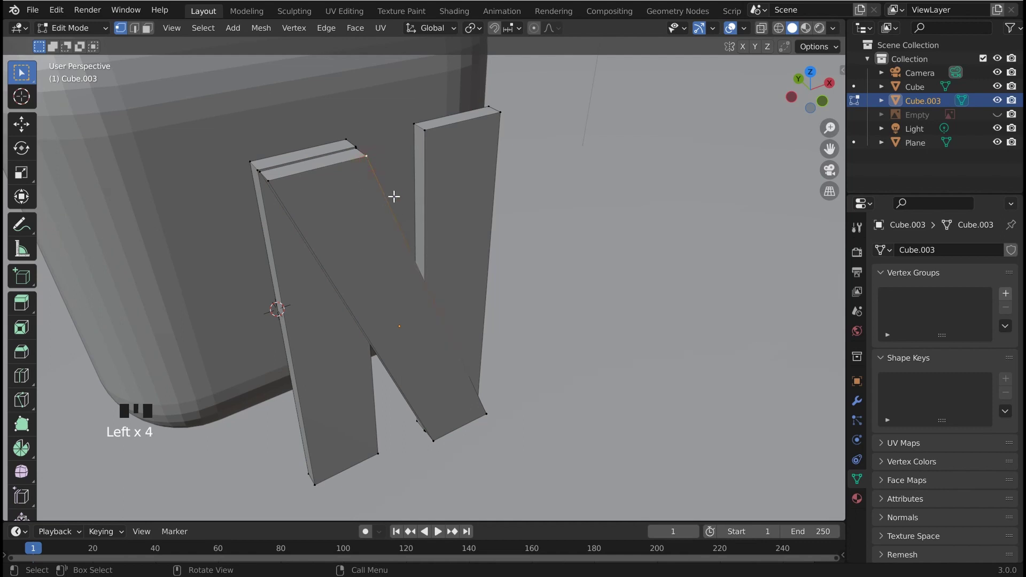
{"action": "key", "text": "Tab"}
{"action": "left_click", "coordinate": [566, 236]}
{"action": "left_click", "coordinate": [374, 237]}
{"action": "key", "text": "g"}
{"action": "right_click", "coordinate": [364, 256]}
Step: Enter Edit Mode on the joined N, switch to face selection and select the linked faces of all three bars
{"action": "key", "text": "Tab"}
{"action": "left_click", "coordinate": [446, 215]}
{"action": "middle_click_drag", "start_coordinate": [447, 215], "coordinate": [438, 192]}
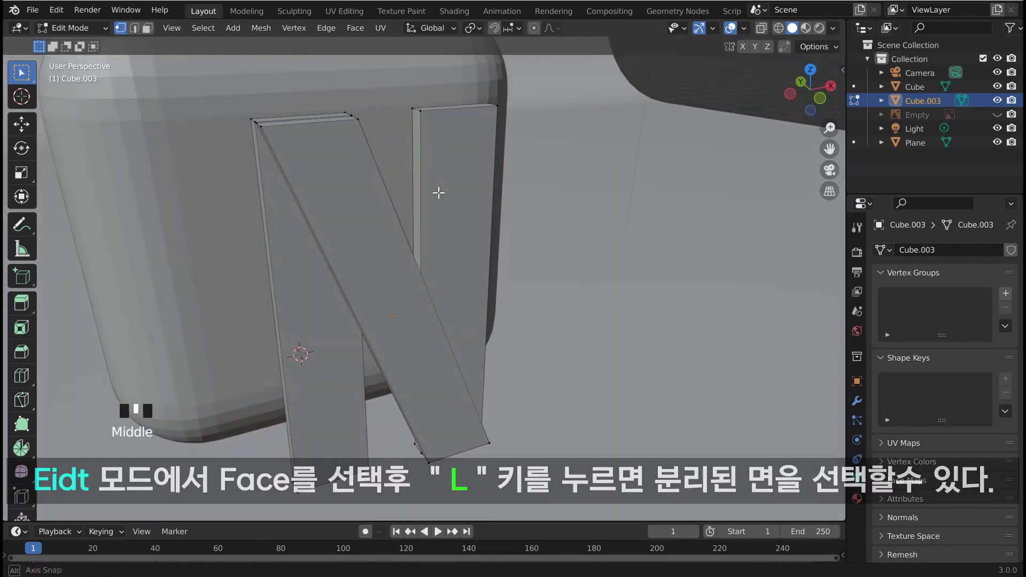
{"action": "key", "text": "l"}
{"action": "left_click", "coordinate": [430, 201]}
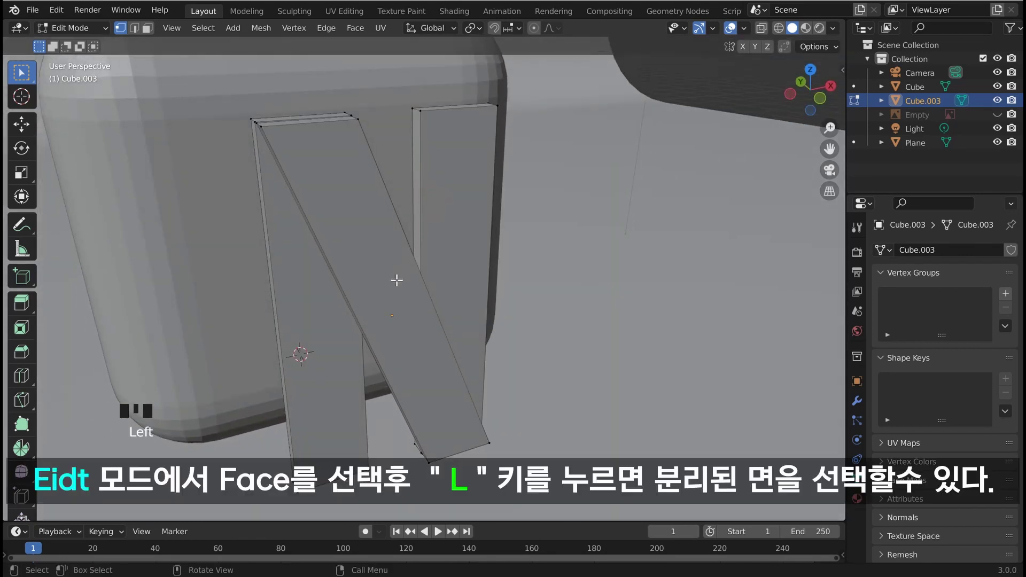
{"action": "middle_click_drag", "start_coordinate": [394, 283], "coordinate": [372, 284]}
{"action": "double_click", "coordinate": [393, 319]}
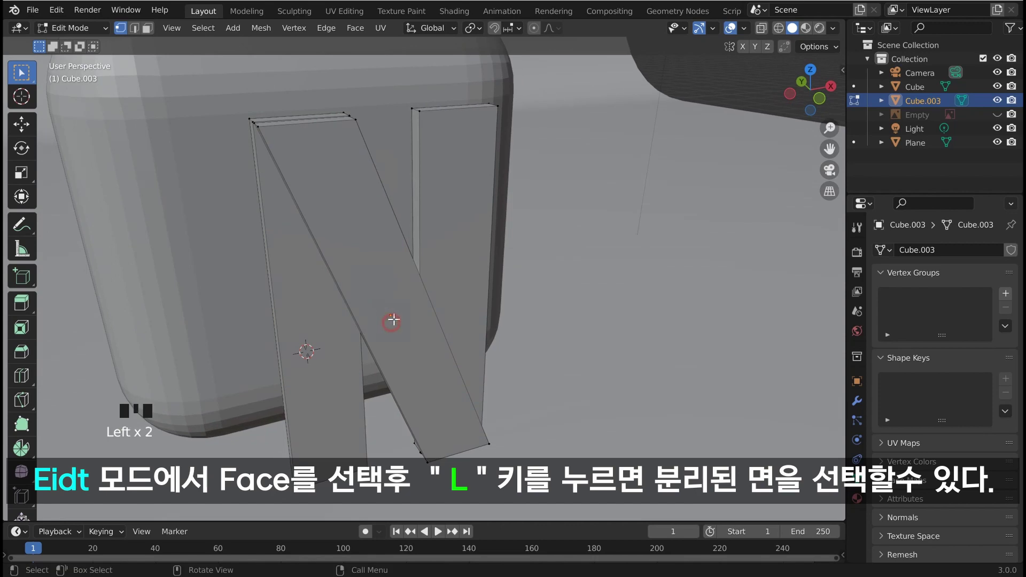
{"action": "key", "text": "3"}
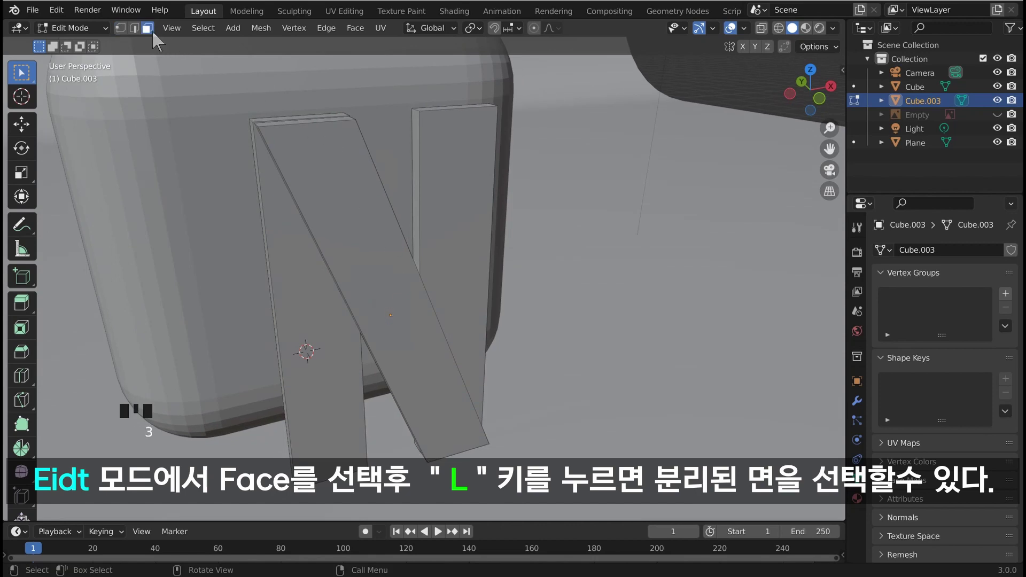
{"action": "middle_click_drag", "start_coordinate": [404, 235], "coordinate": [408, 240]}
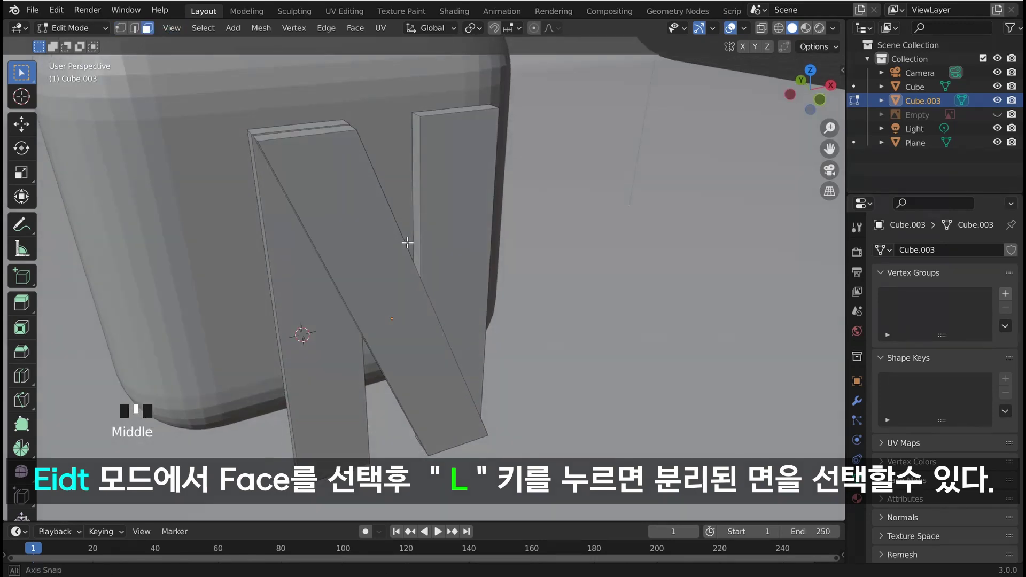
{"action": "key", "text": "l"}
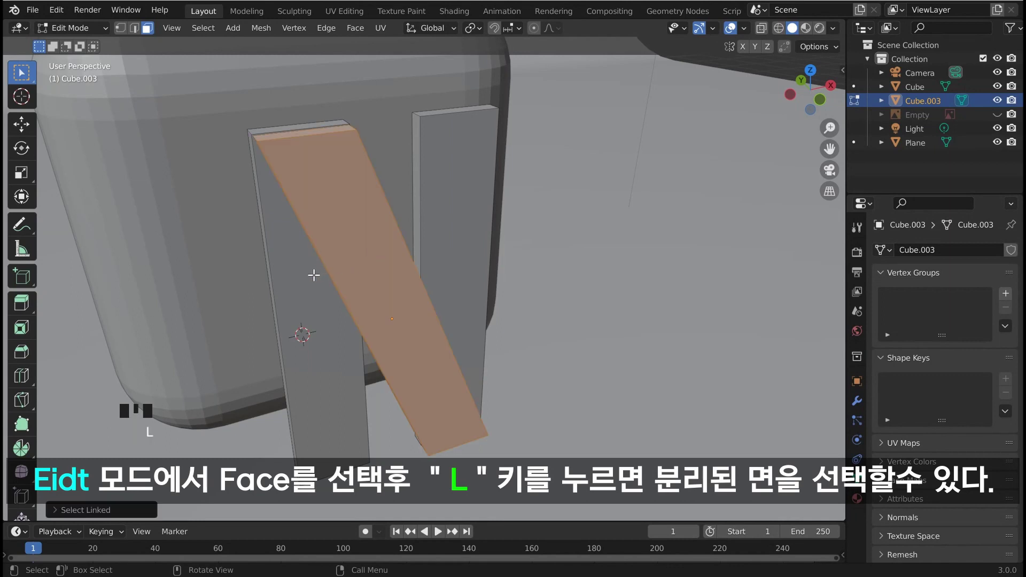
{"action": "key", "text": "l"}
{"action": "key", "text": "l"}
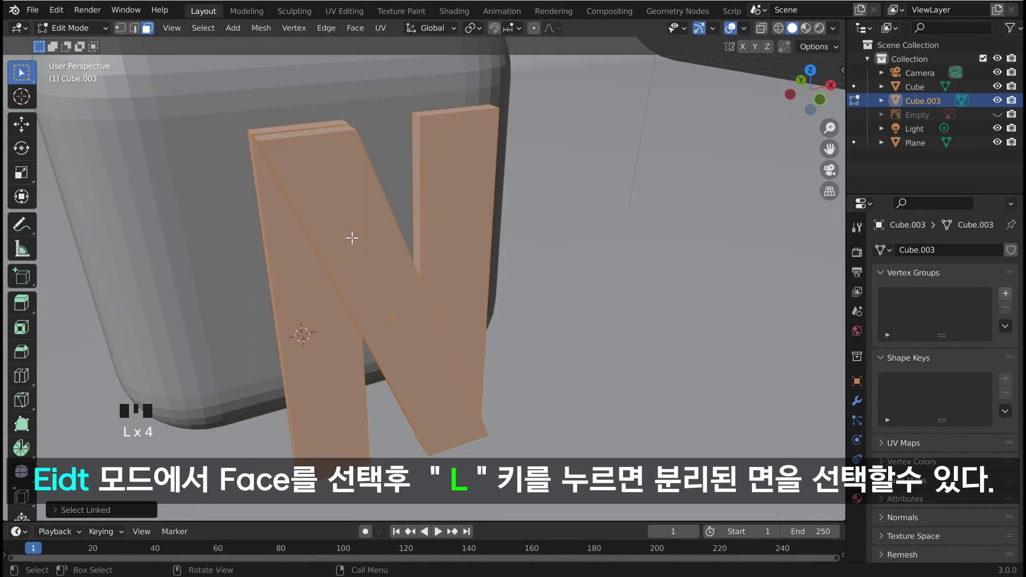
Step: Clear the face selection, select only the left bar's linked faces and return to Object Mode
{"action": "left_click", "coordinate": [508, 234]}
{"action": "key", "text": "l"}
{"action": "left_click", "coordinate": [602, 262]}
{"action": "key", "text": "l"}
{"action": "left_click", "coordinate": [554, 258]}
{"action": "key", "text": "l"}
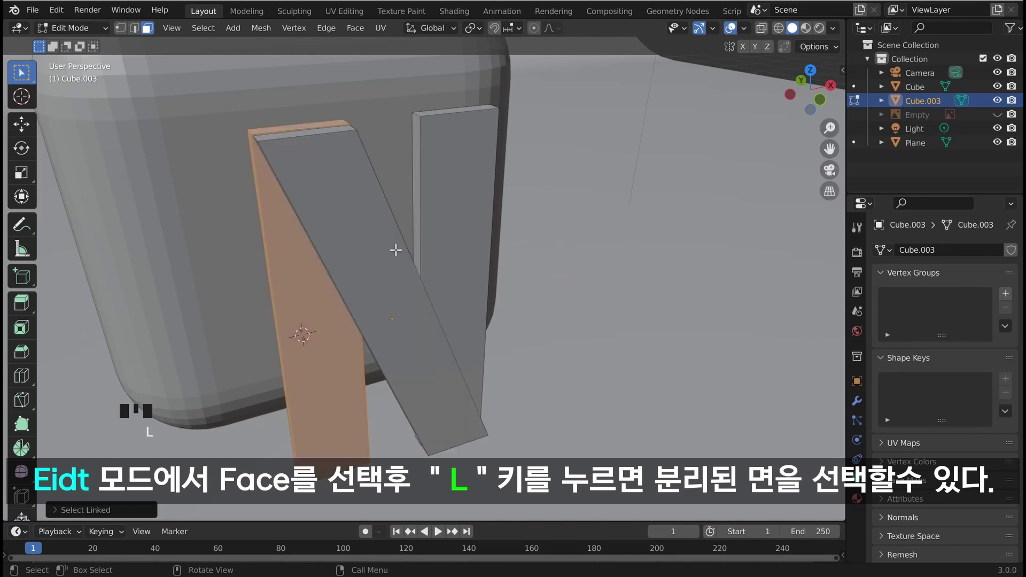
{"action": "key", "text": "Tab"}
{"action": "left_click", "coordinate": [422, 231]}
{"action": "left_click", "coordinate": [315, 221]}
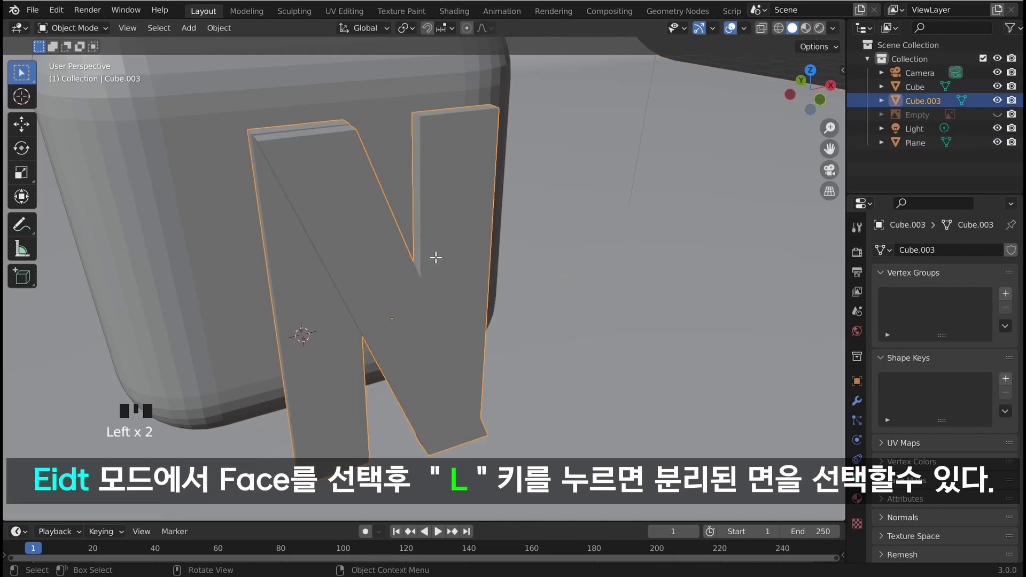
Step: Select the linked faces of all three N bars in Edit Mode and return to Object Mode
{"action": "key", "text": "Tab"}
{"action": "left_click", "coordinate": [451, 228]}
{"action": "key", "text": "l"}
{"action": "key", "text": "l"}
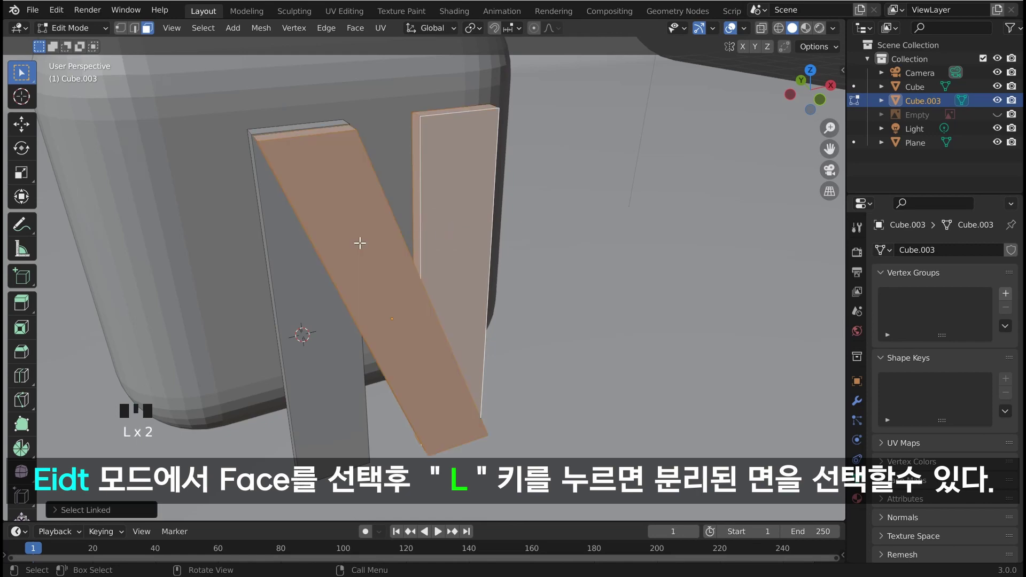
{"action": "key", "text": "l"}
{"action": "middle_click_drag", "start_coordinate": [373, 252], "coordinate": [394, 247]}
{"action": "key", "text": "Tab"}
Step: Examine the N's distance from the rounded box and reselect the N in Object Mode
{"action": "left_click", "coordinate": [539, 185]}
{"action": "middle_click_drag", "start_coordinate": [496, 189], "coordinate": [492, 170]}
{"action": "left_click", "coordinate": [462, 164]}
{"action": "middle_click_drag", "start_coordinate": [427, 203], "coordinate": [568, 267]}
{"action": "key", "text": "Tab"}
{"action": "key", "text": "Tab"}
{"action": "left_click", "coordinate": [613, 268]}
{"action": "left_click", "coordinate": [457, 229]}
Step: Move the joined N about 0.64 m along the Y axis in right view, up against the box's front face
{"action": "middle_click_drag", "start_coordinate": [457, 231], "coordinate": [437, 267]}
{"action": "key", "text": "KP_3"}
{"action": "key", "text": "g"}
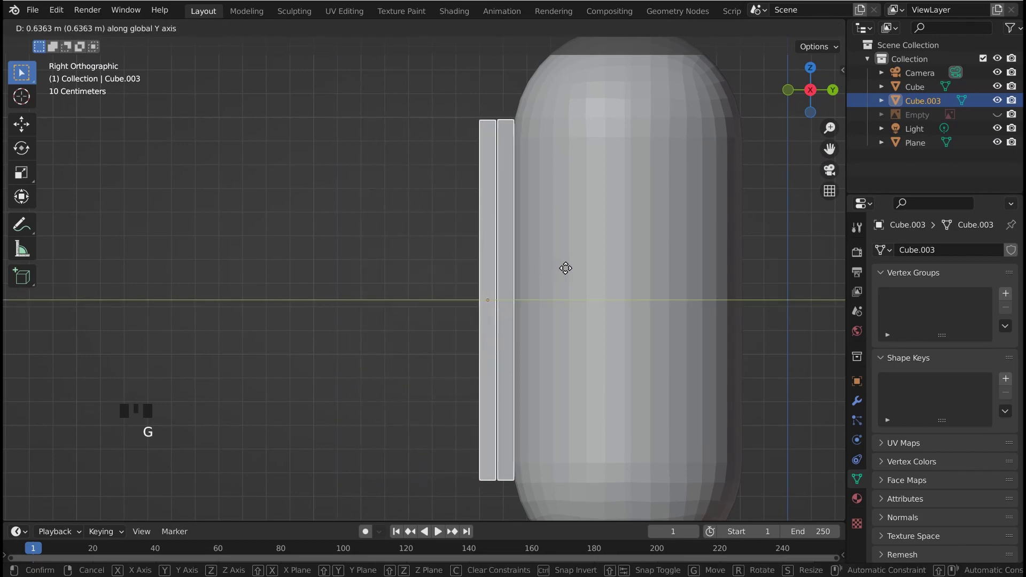
{"action": "left_click", "coordinate": [565, 270]}
{"action": "middle_click_drag", "start_coordinate": [566, 275], "coordinate": [636, 226]}
Step: Inspect how the N sits on the box's front from several angles in Object and Edit Mode
{"action": "key", "text": "KP_1"}
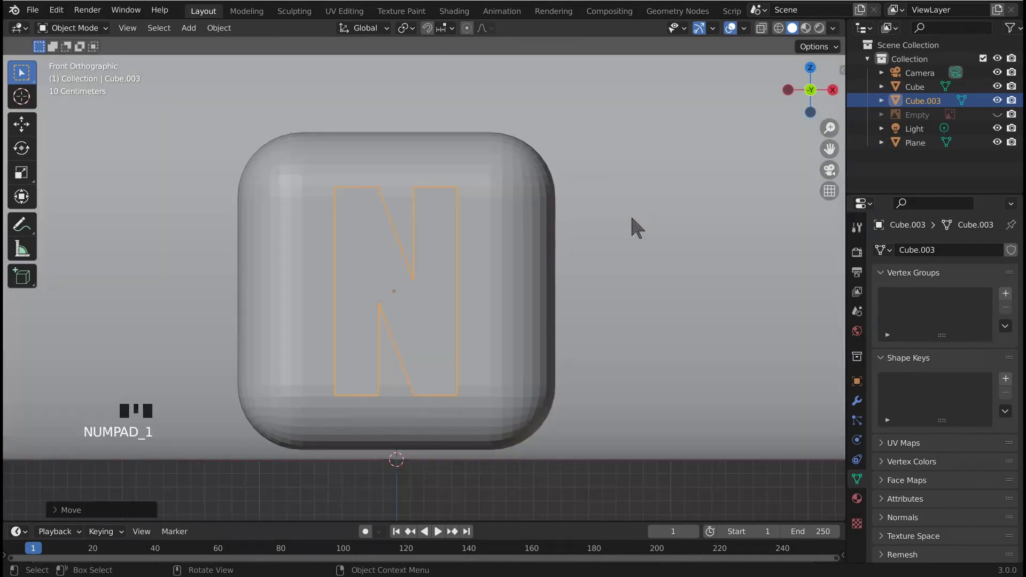
{"action": "middle_click_drag", "start_coordinate": [412, 243], "coordinate": [425, 219], "text": "shift"}
{"action": "scroll", "coordinate": [428, 219], "scroll_direction": "up", "scroll_amount": 3}
{"action": "key", "text": "Tab"}
{"action": "middle_click_drag", "start_coordinate": [351, 160], "coordinate": [440, 235], "text": "shift"}
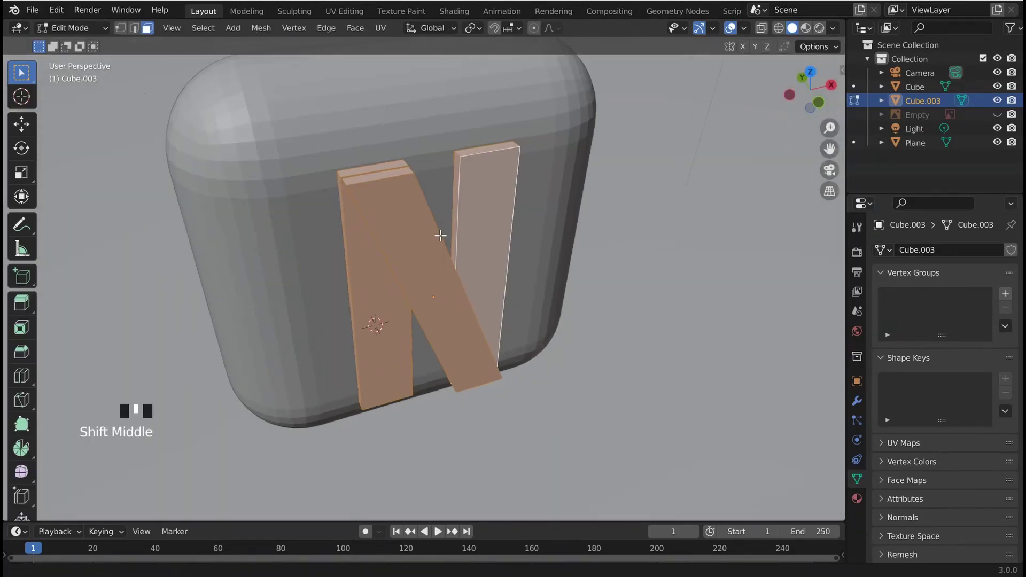
{"action": "scroll", "coordinate": [361, 167], "scroll_direction": "up", "scroll_amount": 3}
{"action": "middle_click_drag", "start_coordinate": [362, 167], "coordinate": [417, 263], "text": "shift"}
{"action": "scroll", "coordinate": [416, 217], "scroll_direction": "down", "scroll_amount": 2}
{"action": "mouse_move", "coordinate": [417, 217]}
{"action": "middle_mouse_down"}
{"action": "mouse_move", "coordinate": [428, 200]}
{"action": "mouse_move", "coordinate": [412, 194]}
{"action": "mouse_move", "coordinate": [431, 218]}
{"action": "middle_mouse_up"}
{"action": "key", "text": "Tab"}
{"action": "key", "text": "Tab"}
{"action": "key", "text": "Tab"}
{"action": "left_click", "coordinate": [506, 200]}
{"action": "left_click", "coordinate": [514, 201]}
{"action": "scroll", "coordinate": [553, 187], "scroll_direction": "down", "scroll_amount": 3}
{"action": "mouse_move", "coordinate": [552, 187]}
{"action": "middle_mouse_down", "text": "shift"}
{"action": "mouse_move", "coordinate": [331, 145]}
{"action": "mouse_move", "coordinate": [367, 174]}
{"action": "mouse_move", "coordinate": [403, 167]}
{"action": "mouse_move", "coordinate": [421, 190]}
{"action": "mouse_move", "coordinate": [436, 176]}
{"action": "mouse_move", "coordinate": [451, 199]}
{"action": "middle_mouse_up", "text": "shift"}
Step: View the box and N in Wireframe shading and return to Solid shading
{"action": "key", "text": "z"}
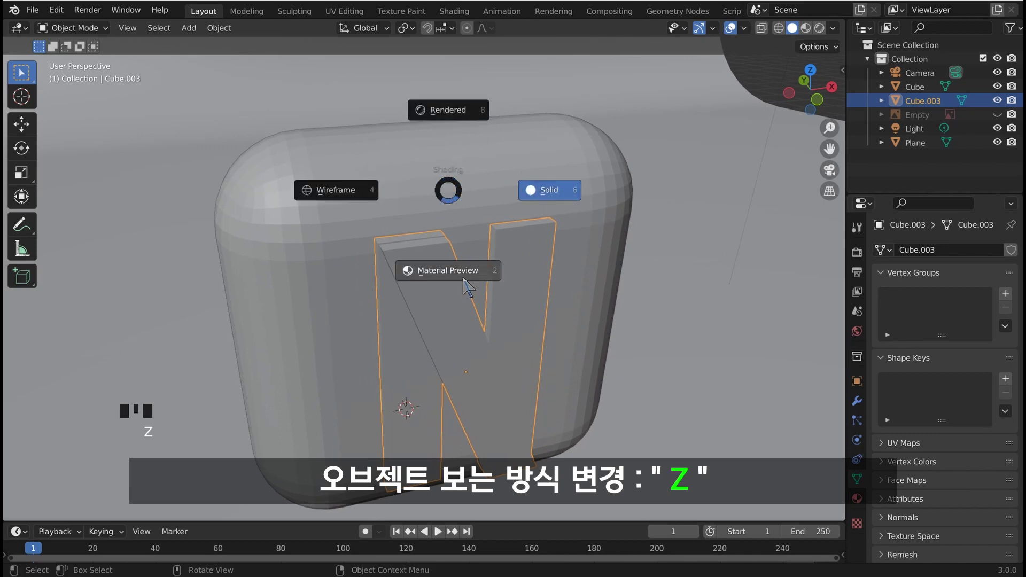
{"action": "left_click", "coordinate": [342, 191]}
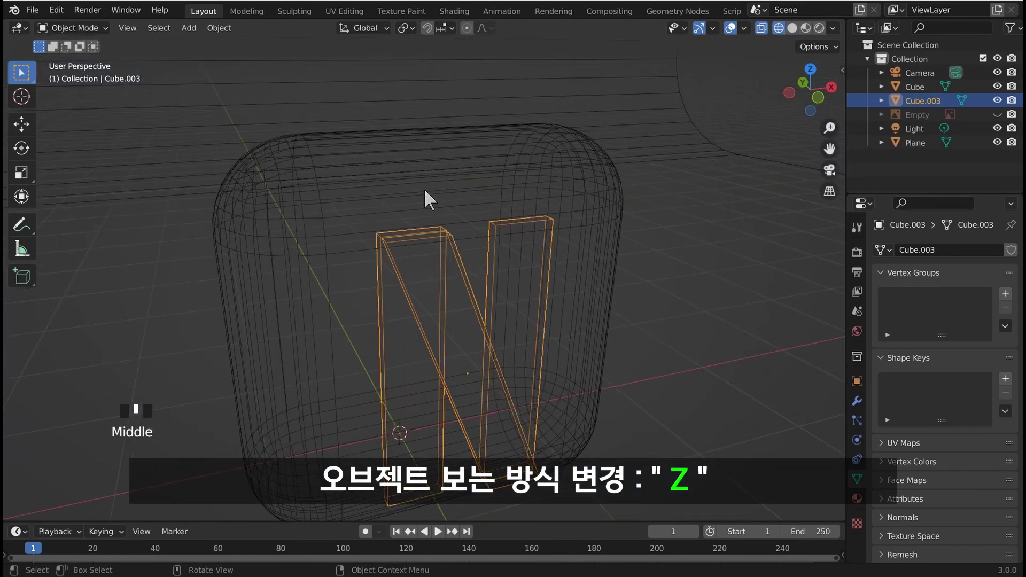
{"action": "scroll", "coordinate": [424, 188], "scroll_direction": "down", "scroll_amount": 2}
{"action": "scroll", "coordinate": [422, 224], "scroll_direction": "up", "scroll_amount": 2}
{"action": "middle_click", "coordinate": [431, 240]}
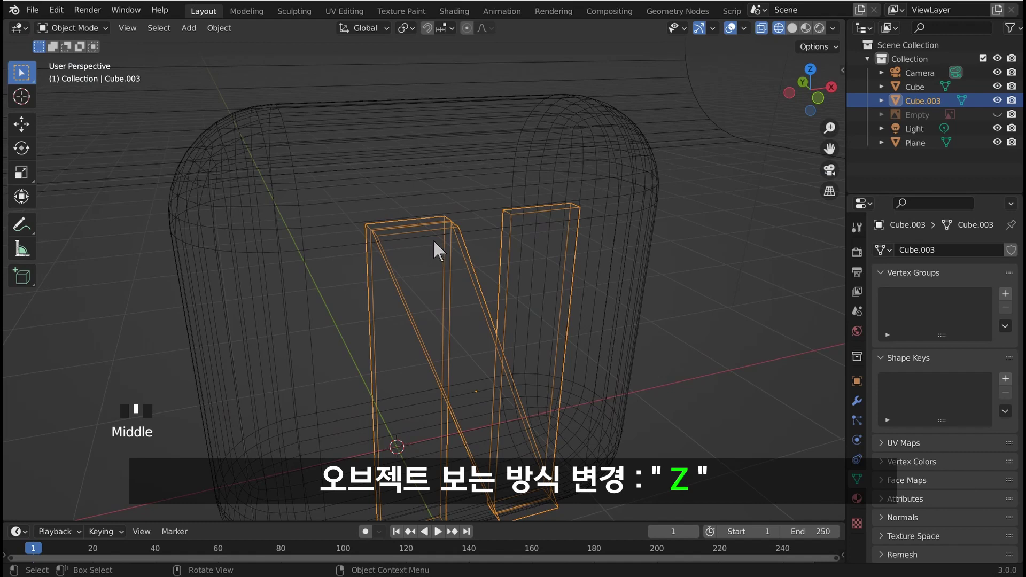
{"action": "key", "text": "z"}
{"action": "left_click", "coordinate": [537, 243]}
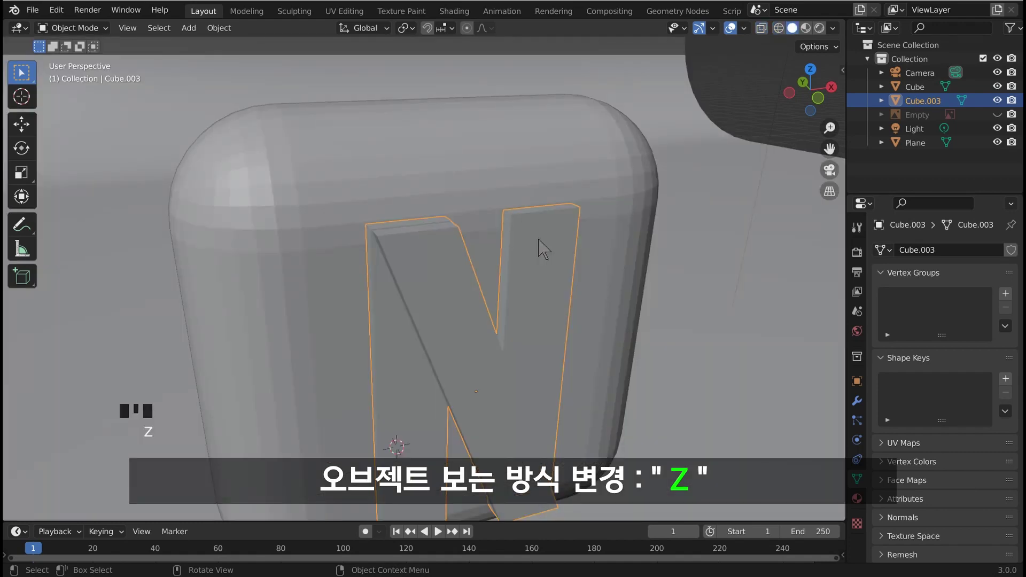
{"action": "scroll", "coordinate": [557, 195], "scroll_direction": "down", "scroll_amount": 1}
{"action": "middle_click", "coordinate": [556, 196]}
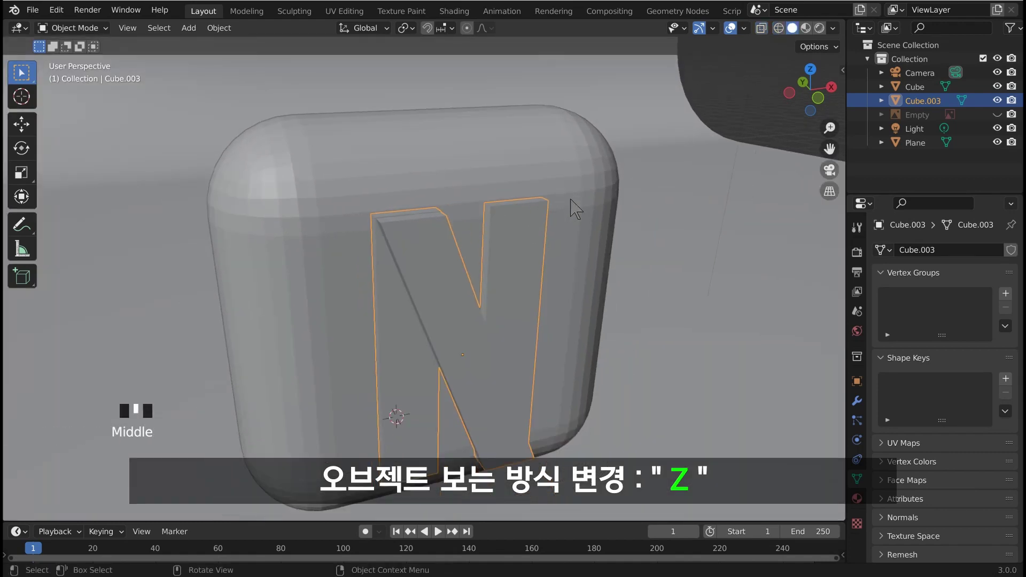
Step: Enable the Wireframe geometry overlay so mesh edges show over the solid shading
{"action": "left_click", "coordinate": [744, 28]}
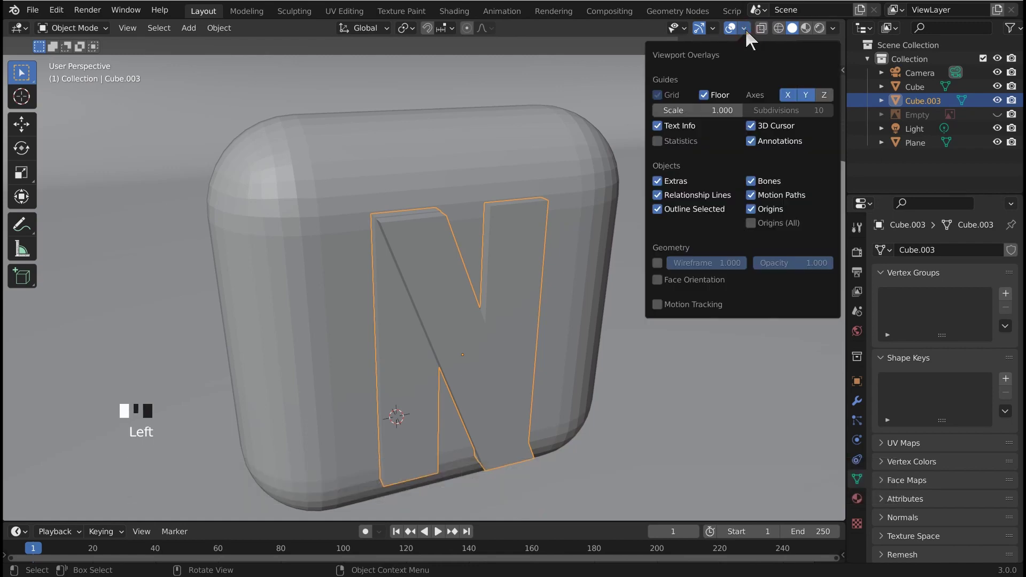
{"action": "left_click", "coordinate": [658, 263]}
{"action": "left_click", "coordinate": [658, 262]}
{"action": "left_click", "coordinate": [658, 263]}
{"action": "left_click", "coordinate": [657, 263]}
{"action": "left_click", "coordinate": [658, 262]}
{"action": "middle_click_drag", "start_coordinate": [554, 198], "coordinate": [531, 210], "text": "shift"}
{"action": "left_click", "coordinate": [743, 28]}
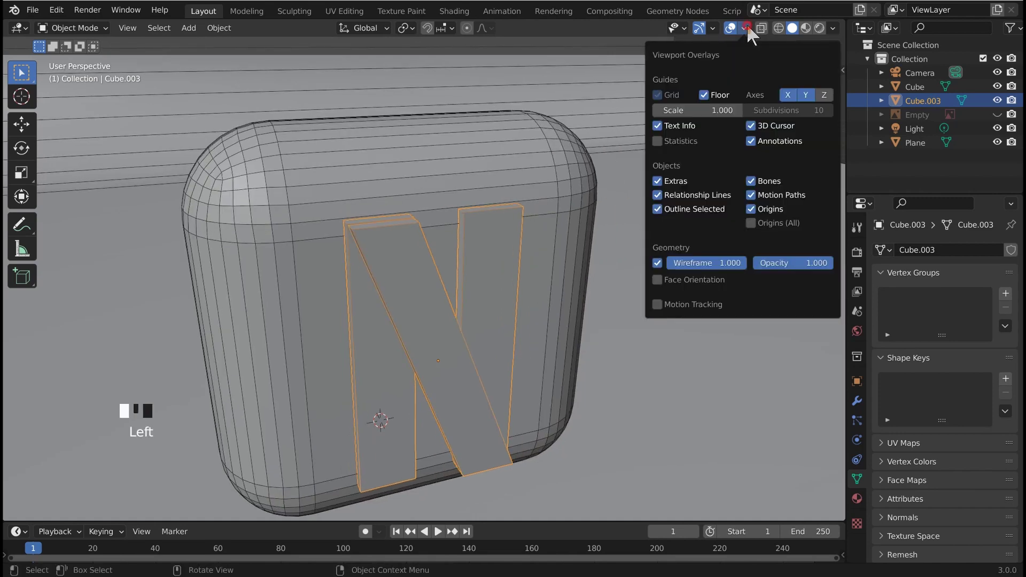
{"action": "left_click", "coordinate": [658, 262]}
{"action": "left_click", "coordinate": [658, 262]}
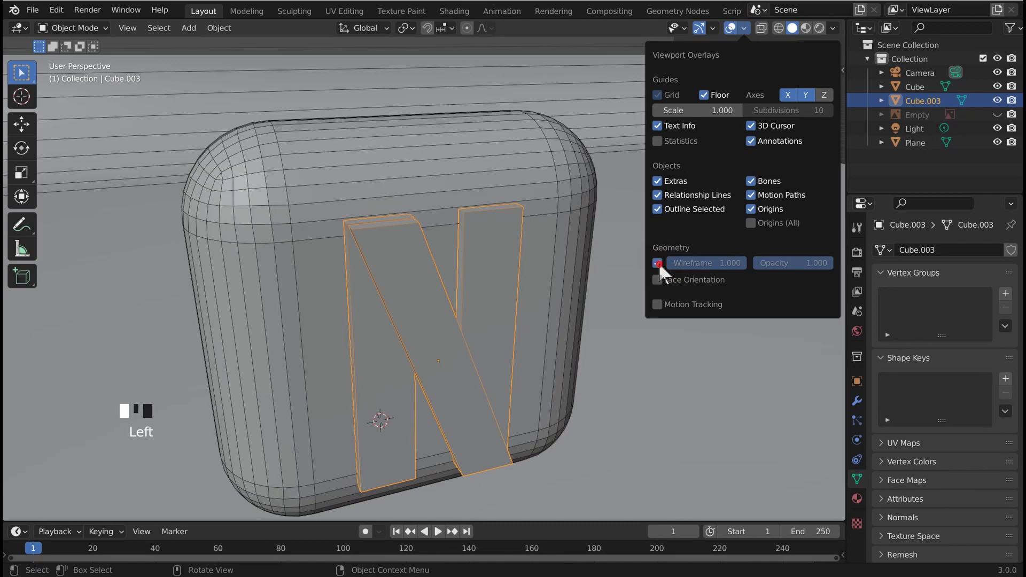
{"action": "left_click", "coordinate": [742, 29]}
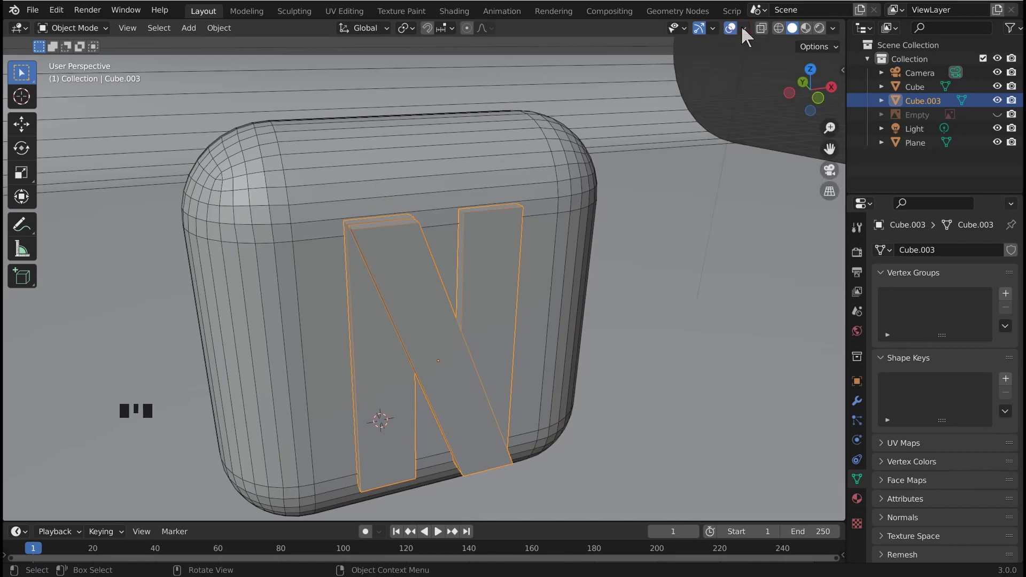
Step: Turn off the Wireframe geometry overlay
{"action": "left_click", "coordinate": [743, 28]}
{"action": "left_click", "coordinate": [656, 263]}
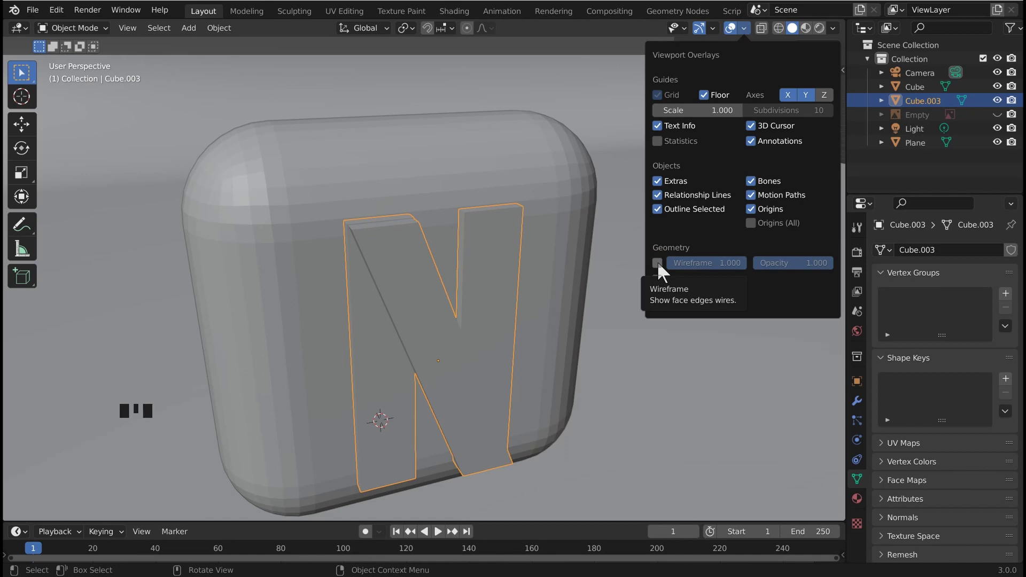
{"action": "right_click", "coordinate": [657, 261]}
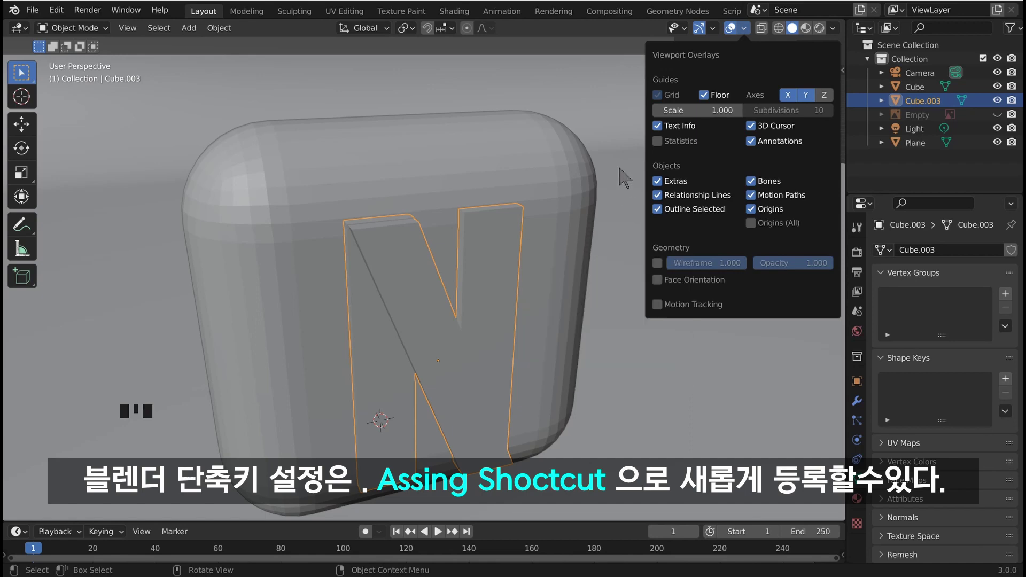
Step: Inspect the N's top edges and the diagonal bar's front face up close in Edit Mode
{"action": "middle_click_drag", "start_coordinate": [538, 224], "coordinate": [521, 371]}
{"action": "left_click", "coordinate": [392, 243]}
{"action": "middle_click_drag", "start_coordinate": [398, 249], "coordinate": [441, 224]}
{"action": "left_click", "coordinate": [403, 259]}
{"action": "key", "text": "Tab"}
{"action": "scroll", "coordinate": [441, 224], "scroll_direction": "up", "scroll_amount": 2}
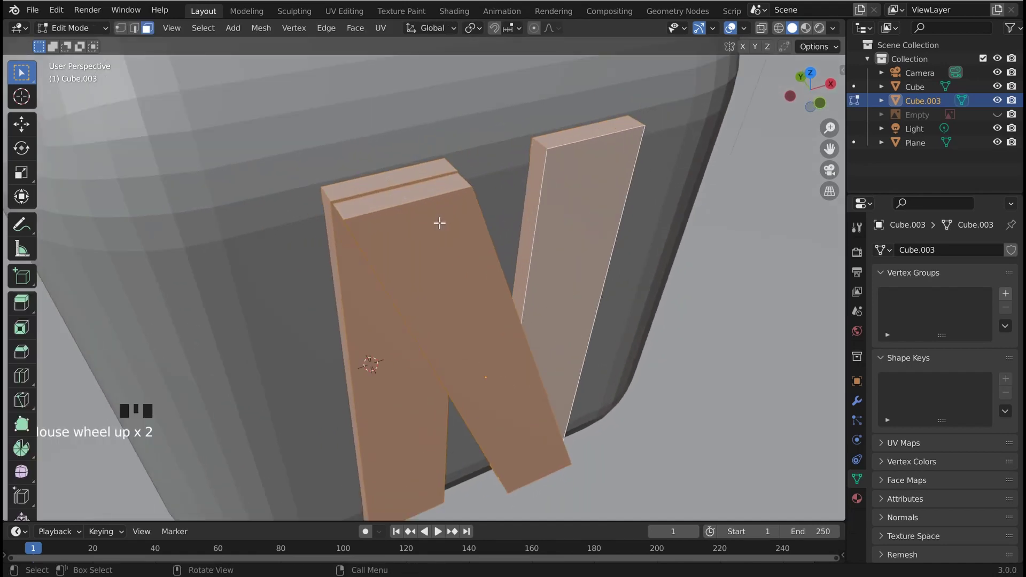
{"action": "key", "text": "Tab"}
{"action": "key", "text": "Tab"}
{"action": "mouse_move", "coordinate": [421, 209]}
{"action": "middle_mouse_down"}
{"action": "mouse_move", "coordinate": [412, 206]}
{"action": "mouse_move", "coordinate": [415, 217]}
{"action": "middle_mouse_up"}
{"action": "scroll", "coordinate": [413, 219], "scroll_direction": "up", "scroll_amount": 2}
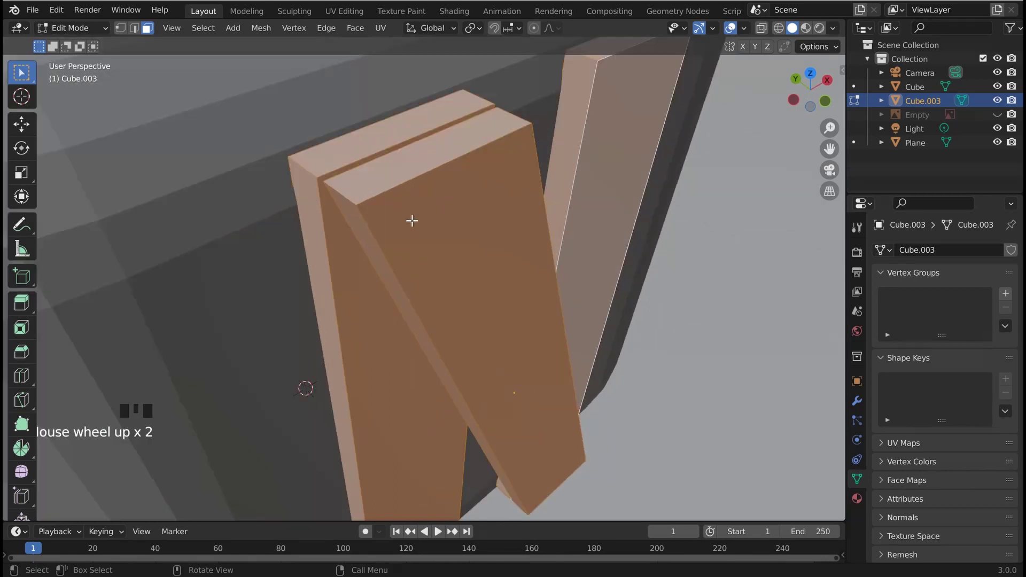
{"action": "left_click", "coordinate": [464, 183]}
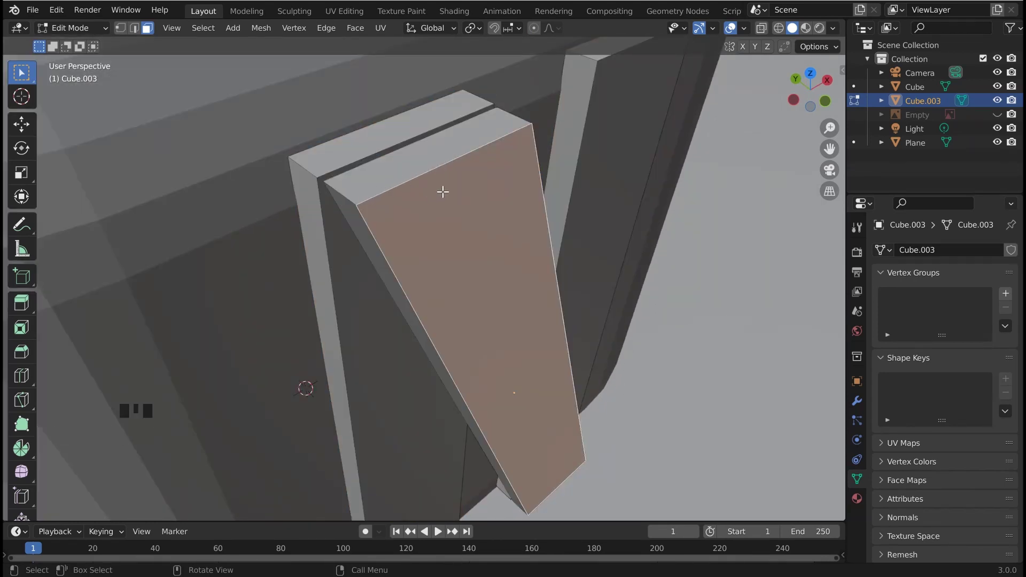
{"action": "scroll", "coordinate": [442, 192], "scroll_direction": "down", "scroll_amount": 1}
{"action": "mouse_move", "coordinate": [442, 190]}
{"action": "middle_mouse_down"}
{"action": "mouse_move", "coordinate": [460, 185]}
{"action": "mouse_move", "coordinate": [434, 187]}
{"action": "mouse_move", "coordinate": [403, 213]}
{"action": "mouse_move", "coordinate": [426, 185]}
{"action": "middle_mouse_up"}
{"action": "scroll", "coordinate": [402, 212], "scroll_direction": "down", "scroll_amount": 1}
{"action": "scroll", "coordinate": [499, 174], "scroll_direction": "down", "scroll_amount": 4}
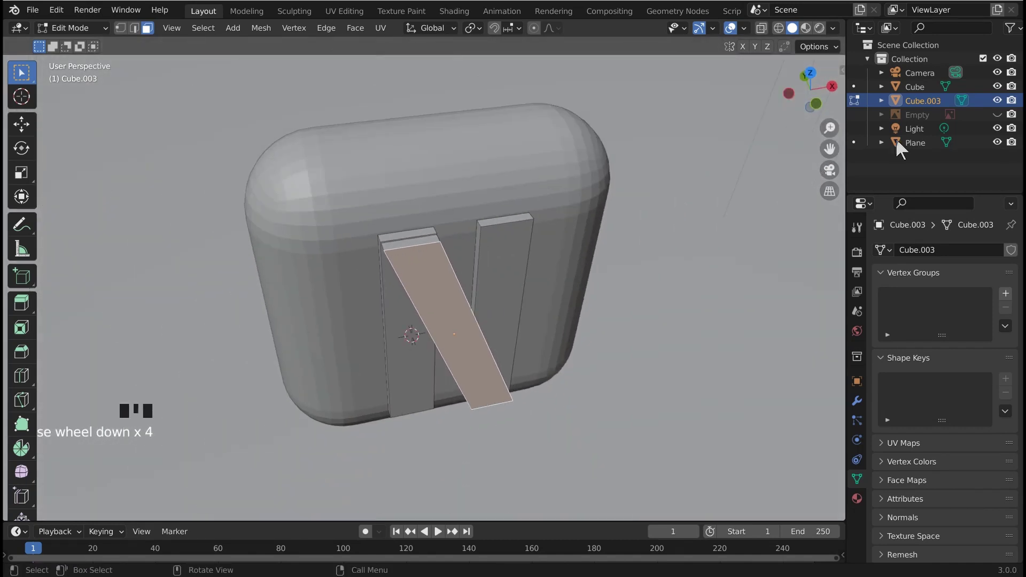
Step: Unhide the Empty reference image, return to Object Mode and select the image
{"action": "left_click", "coordinate": [997, 115]}
{"action": "left_click", "coordinate": [528, 199]}
{"action": "left_click", "coordinate": [538, 189]}
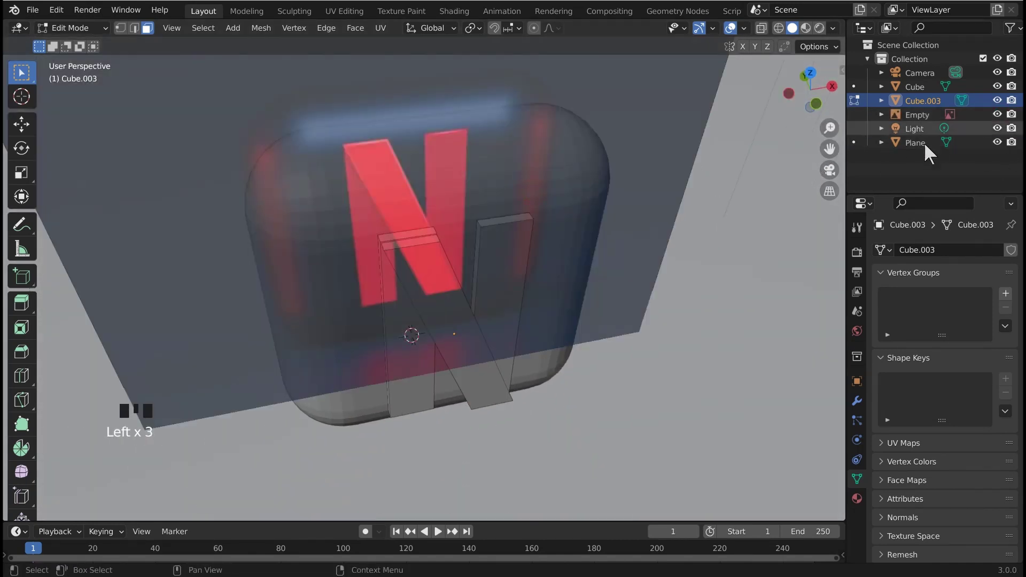
{"action": "left_click", "coordinate": [641, 119]}
{"action": "scroll", "coordinate": [677, 160], "scroll_direction": "down", "scroll_amount": 3}
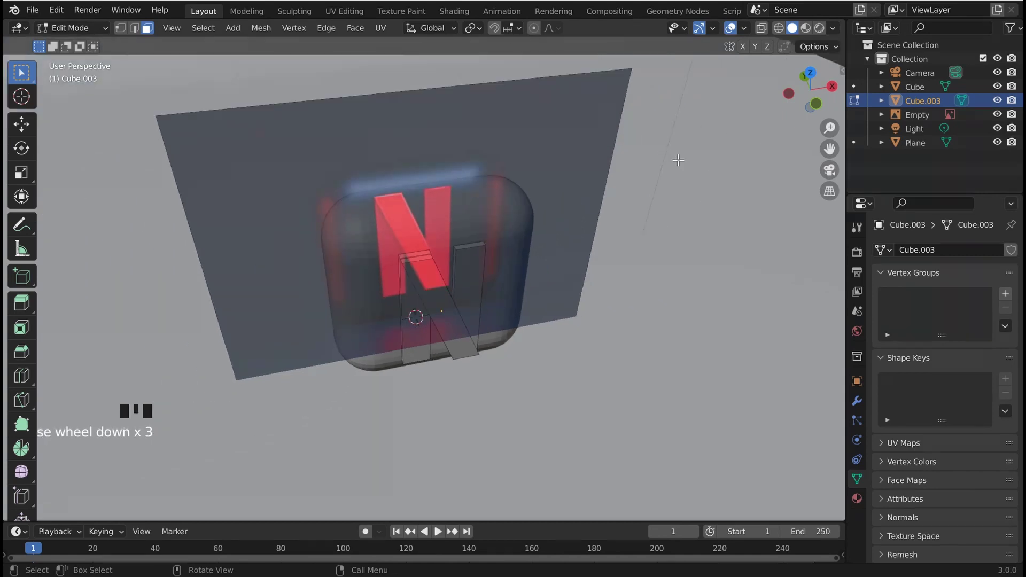
{"action": "key", "text": "Tab"}
{"action": "left_click", "coordinate": [580, 143]}
{"action": "middle_click_drag", "start_coordinate": [581, 143], "coordinate": [598, 98]}
{"action": "left_click", "coordinate": [589, 105]}
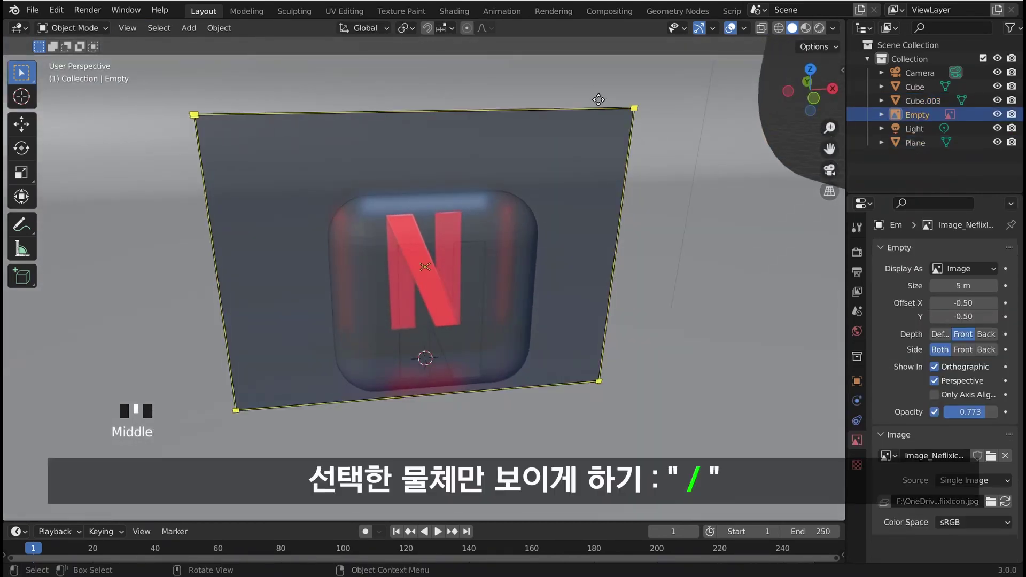
Step: Isolate the reference image in local view and examine the N's edges from the front and at an angle
{"action": "key", "text": "KP_Divide"}
{"action": "scroll", "coordinate": [475, 246], "scroll_direction": "up", "scroll_amount": 1}
{"action": "key", "text": "KP_1"}
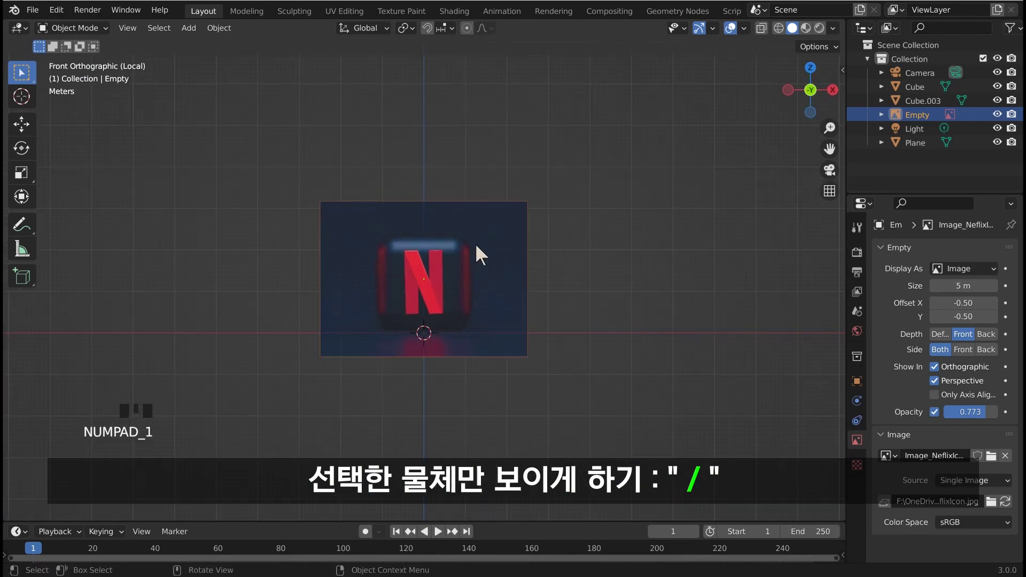
{"action": "scroll", "coordinate": [448, 240], "scroll_direction": "up", "scroll_amount": 9}
{"action": "middle_click_drag", "start_coordinate": [402, 242], "coordinate": [398, 280], "text": "shift"}
{"action": "scroll", "coordinate": [428, 246], "scroll_direction": "up", "scroll_amount": 6}
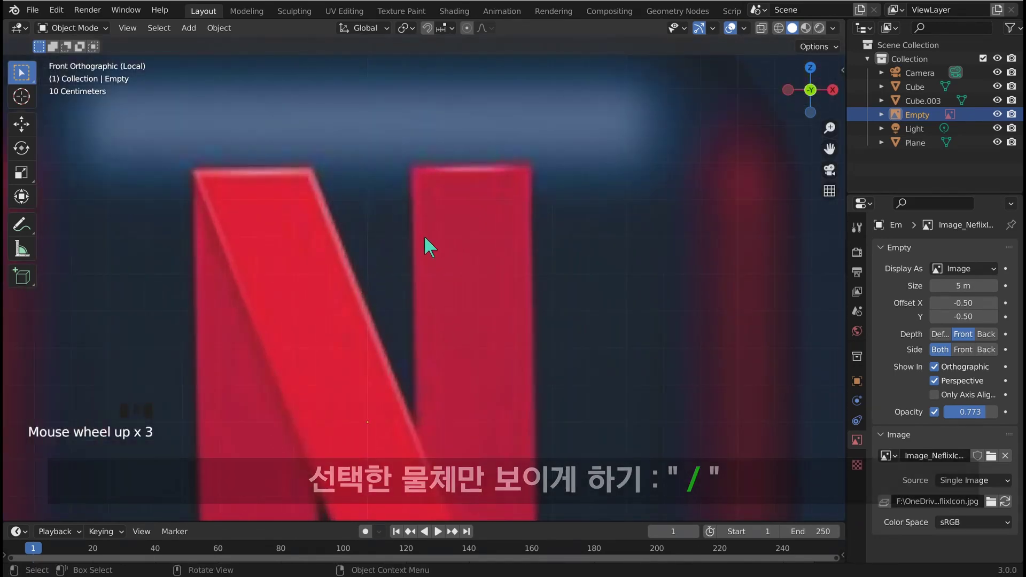
{"action": "middle_click_drag", "start_coordinate": [442, 239], "coordinate": [336, 214], "text": "shift"}
{"action": "scroll", "coordinate": [338, 218], "scroll_direction": "down", "scroll_amount": 1}
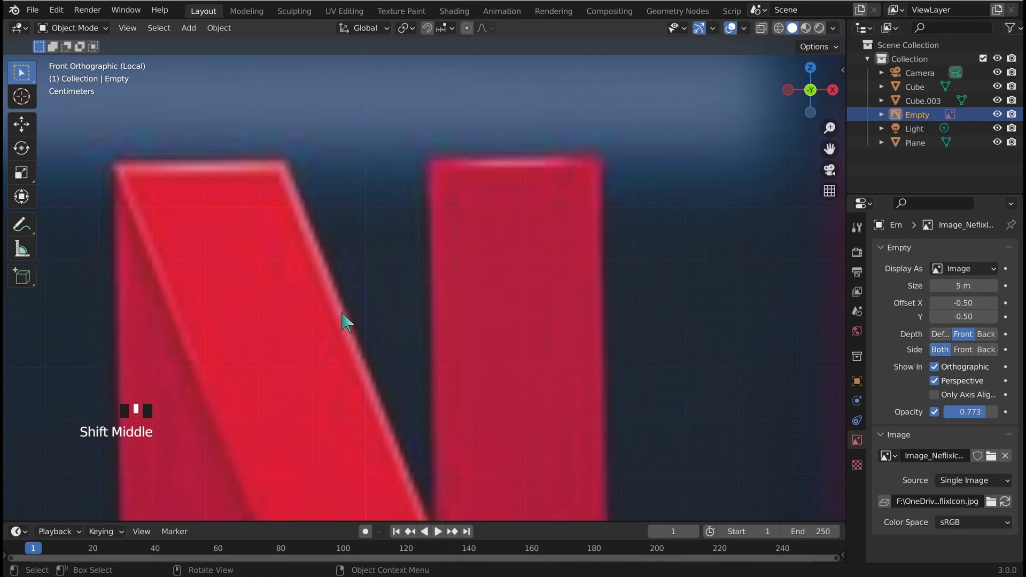
{"action": "scroll", "coordinate": [498, 178], "scroll_direction": "down", "scroll_amount": 3}
{"action": "middle_click_drag", "start_coordinate": [499, 179], "coordinate": [496, 238]}
{"action": "scroll", "coordinate": [495, 233], "scroll_direction": "down", "scroll_amount": 1}
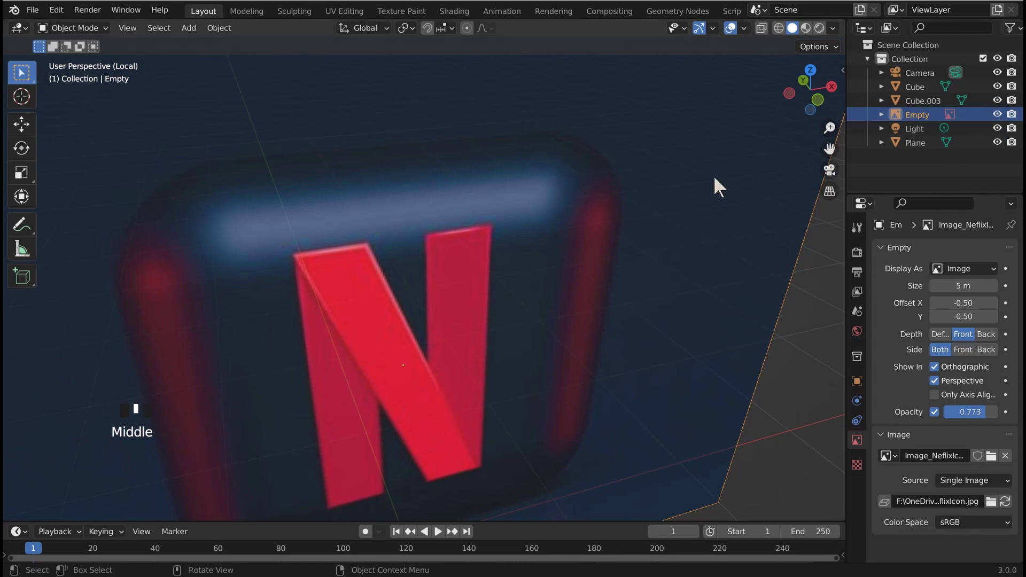
{"action": "scroll", "coordinate": [713, 175], "scroll_direction": "down", "scroll_amount": 2}
{"action": "left_click", "coordinate": [653, 158]}
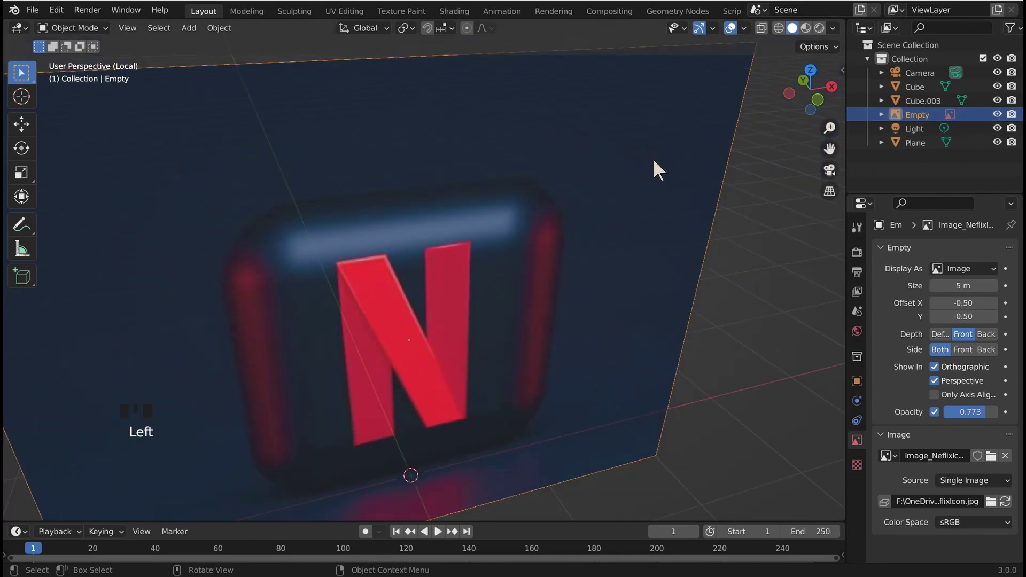
Step: Leave local view and hide the reference image again
{"action": "key", "text": "KP_Divide"}
{"action": "middle_click_drag", "start_coordinate": [416, 214], "coordinate": [553, 157]}
{"action": "left_click", "coordinate": [596, 113]}
{"action": "left_click", "coordinate": [640, 103]}
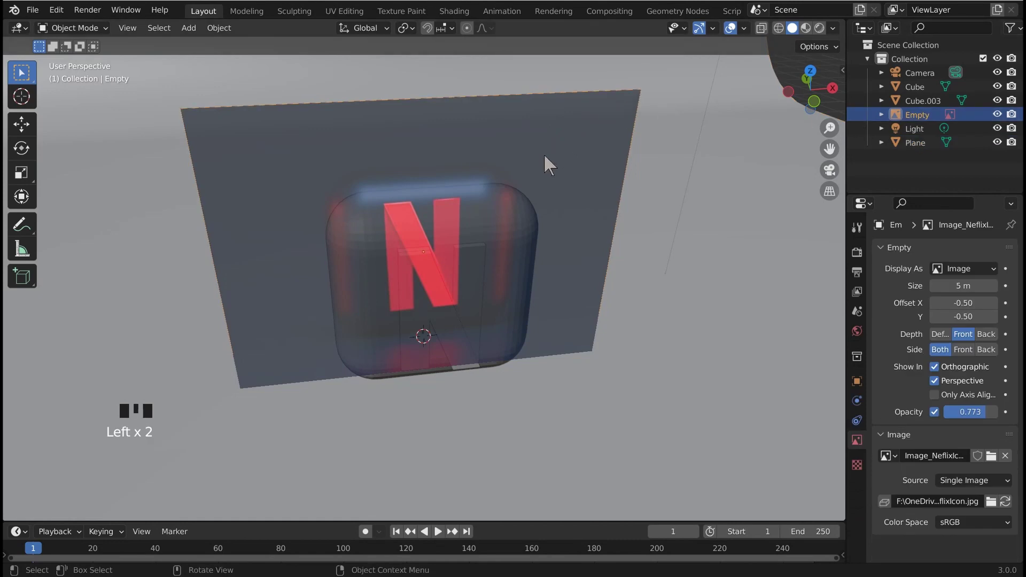
{"action": "key", "text": "h"}
Step: Bevel all edges of the N about 0.0126 m wide with 9 segments, then return to Object Mode
{"action": "middle_click_drag", "start_coordinate": [481, 213], "coordinate": [428, 247]}
{"action": "left_click", "coordinate": [444, 236]}
{"action": "scroll", "coordinate": [418, 250], "scroll_direction": "up", "scroll_amount": 3}
{"action": "left_click", "coordinate": [420, 250]}
{"action": "key", "text": "Tab"}
{"action": "scroll", "coordinate": [417, 222], "scroll_direction": "up", "scroll_amount": 2}
{"action": "left_click", "coordinate": [422, 229]}
{"action": "key", "text": "a"}
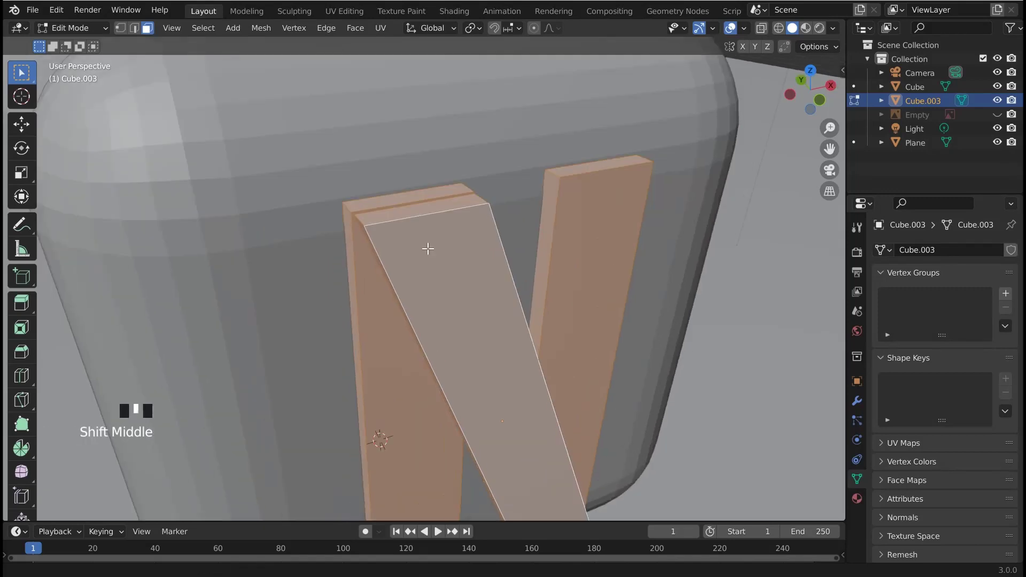
{"action": "scroll", "coordinate": [417, 230], "scroll_direction": "up", "scroll_amount": 3}
{"action": "key", "text": "ctrl+b"}
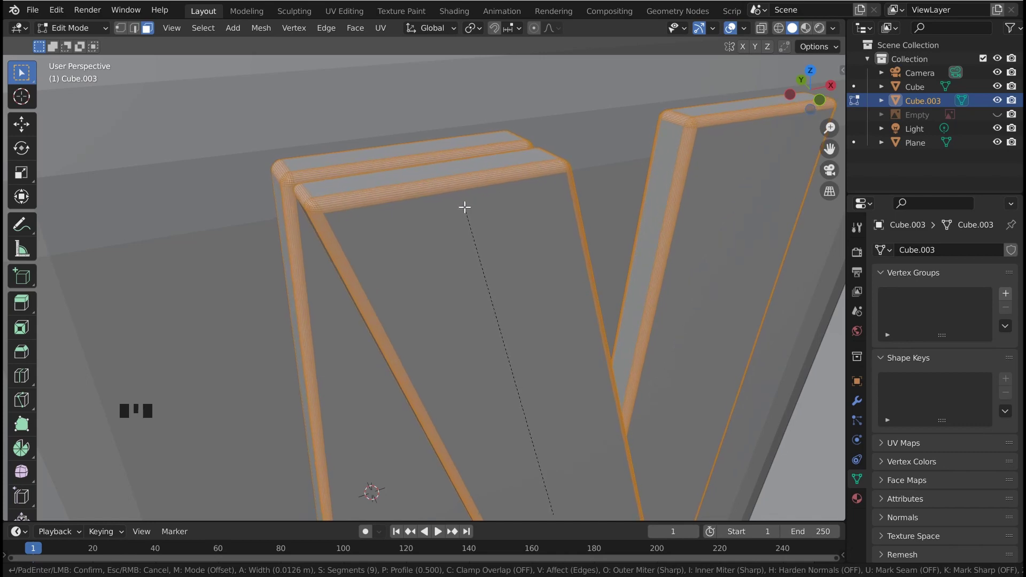
{"action": "left_click", "coordinate": [465, 207]}
{"action": "scroll", "coordinate": [458, 222], "scroll_direction": "down", "scroll_amount": 5}
{"action": "key", "text": "Tab"}
Step: Apply Shade Smooth to the rounded box
{"action": "middle_click_drag", "start_coordinate": [421, 225], "coordinate": [483, 225]}
{"action": "left_click", "coordinate": [591, 248]}
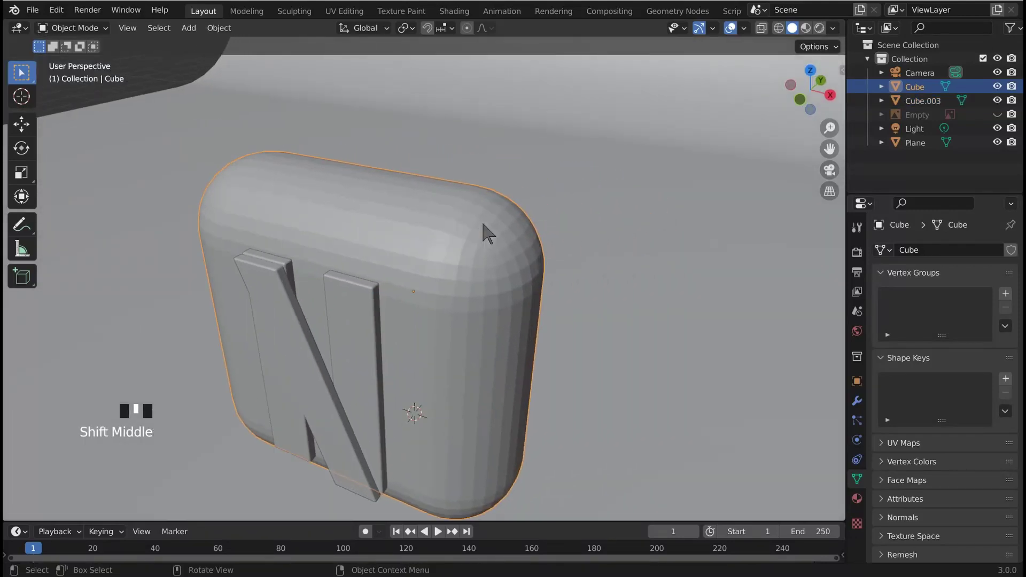
{"action": "scroll", "coordinate": [470, 228], "scroll_direction": "up", "scroll_amount": 4}
{"action": "scroll", "coordinate": [471, 245], "scroll_direction": "down", "scroll_amount": 3}
{"action": "mouse_move", "coordinate": [473, 252]}
{"action": "middle_mouse_down"}
{"action": "mouse_move", "coordinate": [418, 254]}
{"action": "mouse_move", "coordinate": [458, 240]}
{"action": "middle_mouse_up"}
{"action": "scroll", "coordinate": [418, 252], "scroll_direction": "up", "scroll_amount": 2}
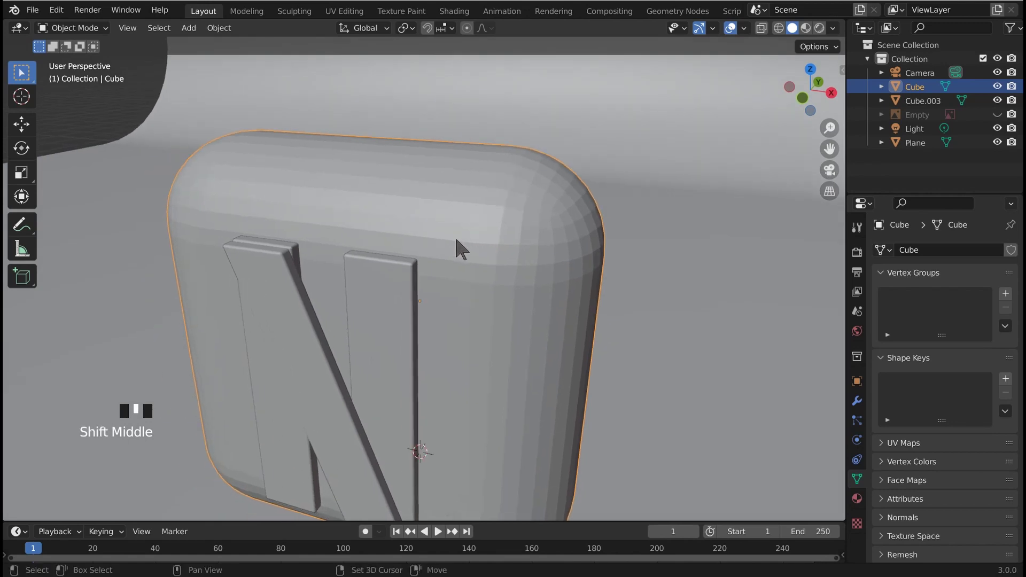
{"action": "scroll", "coordinate": [455, 240], "scroll_direction": "up", "scroll_amount": 2}
{"action": "left_click", "coordinate": [521, 213]}
{"action": "scroll", "coordinate": [522, 211], "scroll_direction": "down", "scroll_amount": 1}
{"action": "left_click", "coordinate": [523, 196]}
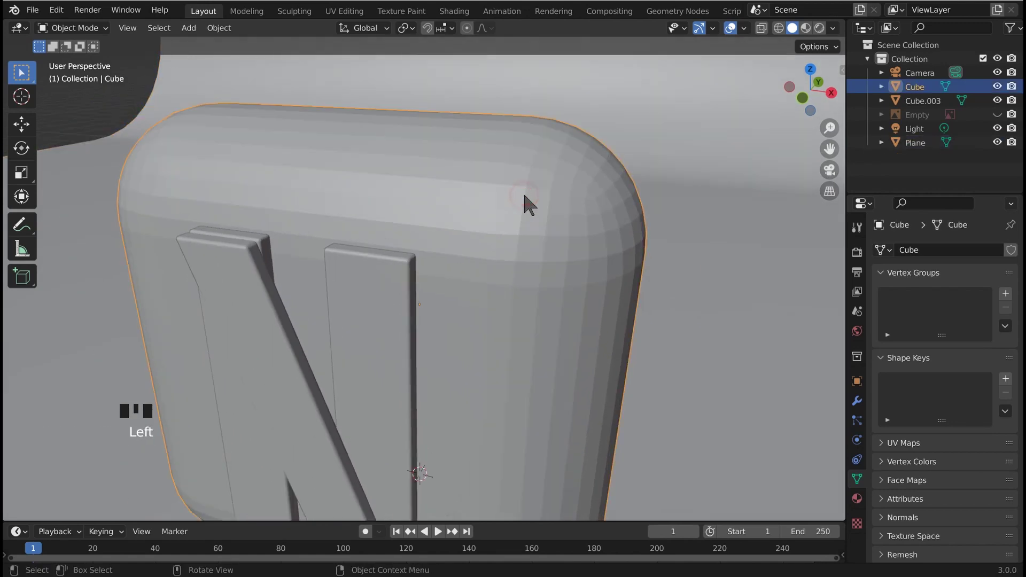
{"action": "middle_click_drag", "start_coordinate": [523, 196], "coordinate": [516, 200], "text": "shift"}
{"action": "right_click", "coordinate": [517, 202]}
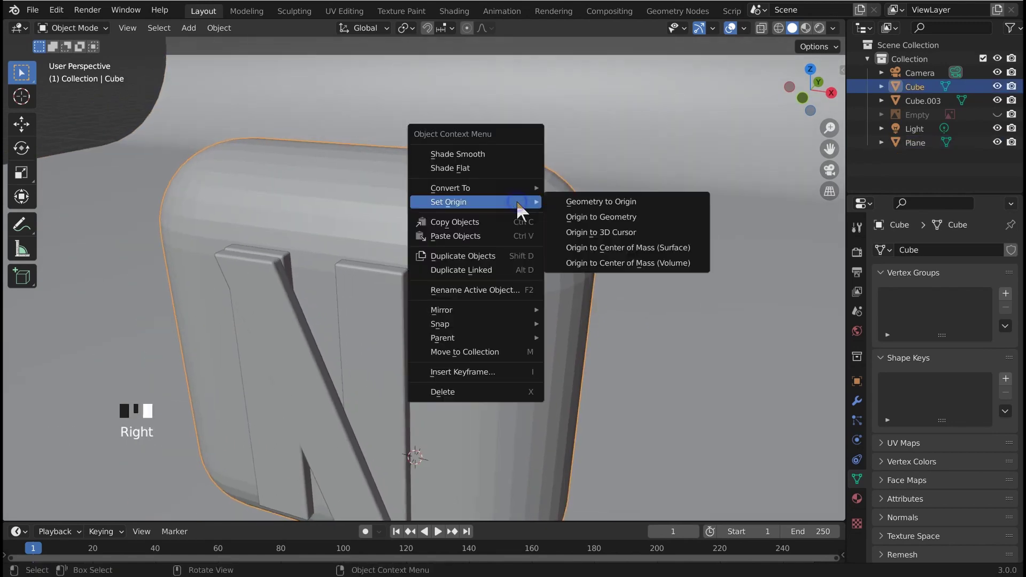
{"action": "left_click", "coordinate": [486, 153]}
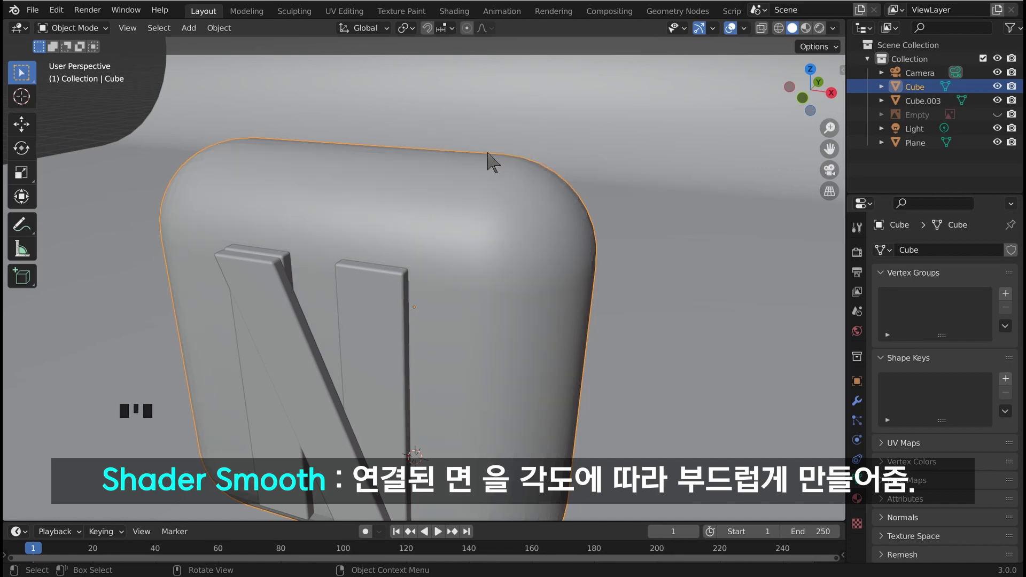
{"action": "scroll", "coordinate": [446, 235], "scroll_direction": "down", "scroll_amount": 2}
{"action": "mouse_move", "coordinate": [446, 235]}
{"action": "middle_mouse_down"}
{"action": "mouse_move", "coordinate": [483, 222]}
{"action": "mouse_move", "coordinate": [459, 221]}
{"action": "middle_mouse_up"}
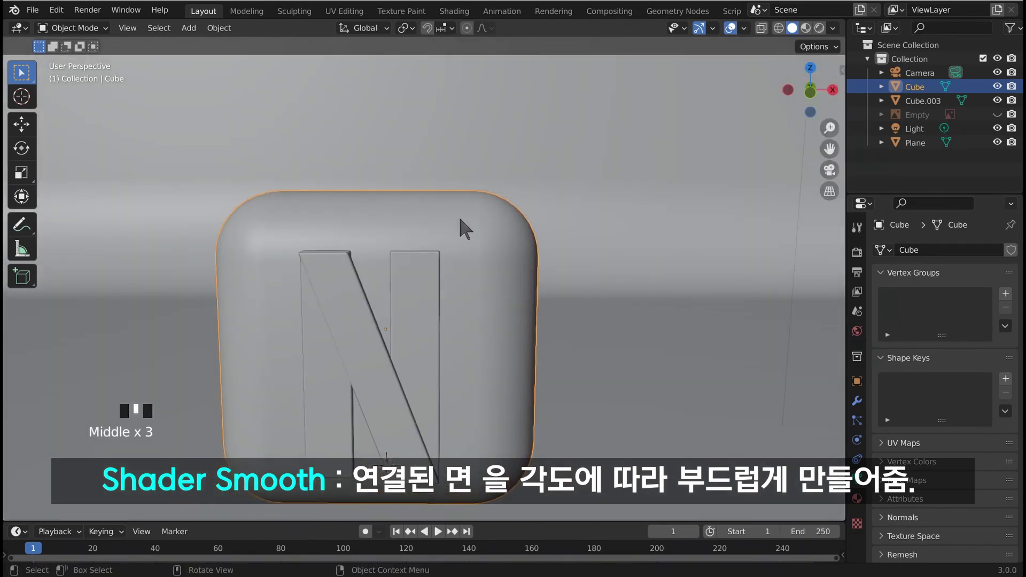
Step: Compare the box and N with the reference image by temporarily showing the image and toggling the box's visibility
{"action": "key", "text": "KP_1"}
{"action": "scroll", "coordinate": [463, 222], "scroll_direction": "down", "scroll_amount": 1}
{"action": "scroll", "coordinate": [463, 223], "scroll_direction": "down", "scroll_amount": 1}
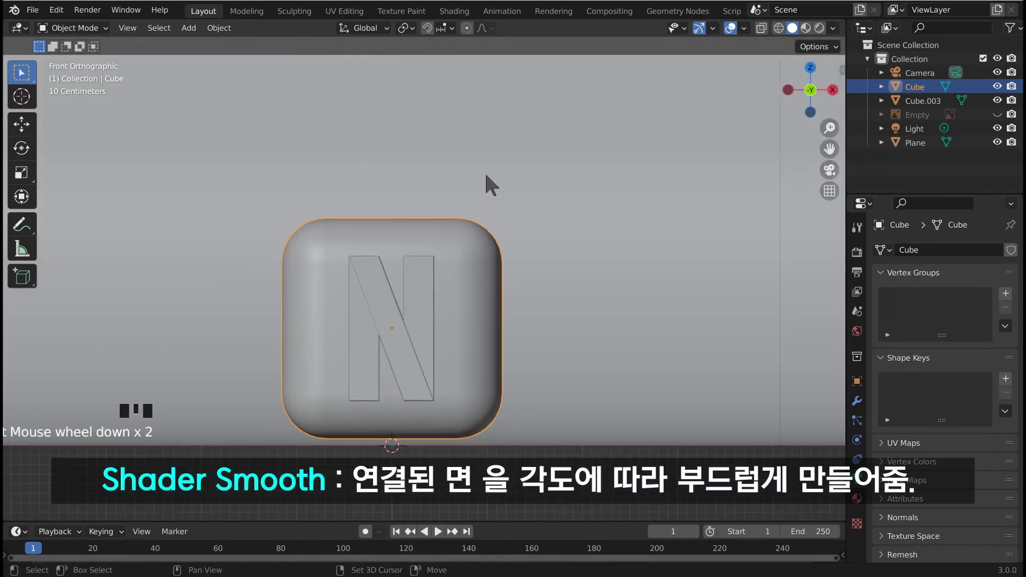
{"action": "left_click", "coordinate": [997, 114]}
{"action": "middle_click_drag", "start_coordinate": [615, 236], "coordinate": [546, 258], "text": "shift"}
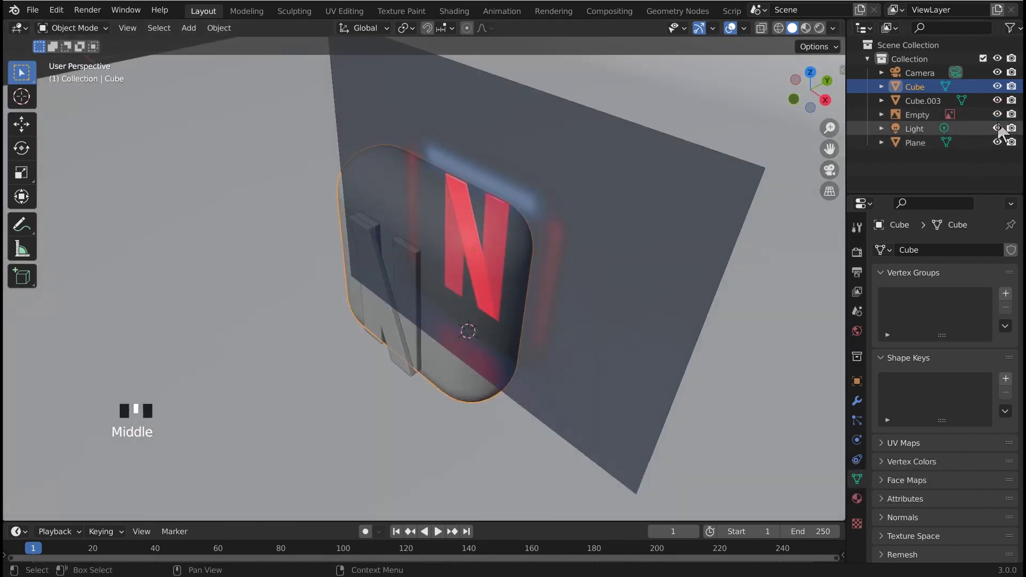
{"action": "left_click", "coordinate": [996, 86]}
{"action": "middle_click_drag", "start_coordinate": [598, 230], "coordinate": [635, 214]}
{"action": "left_click", "coordinate": [997, 87]}
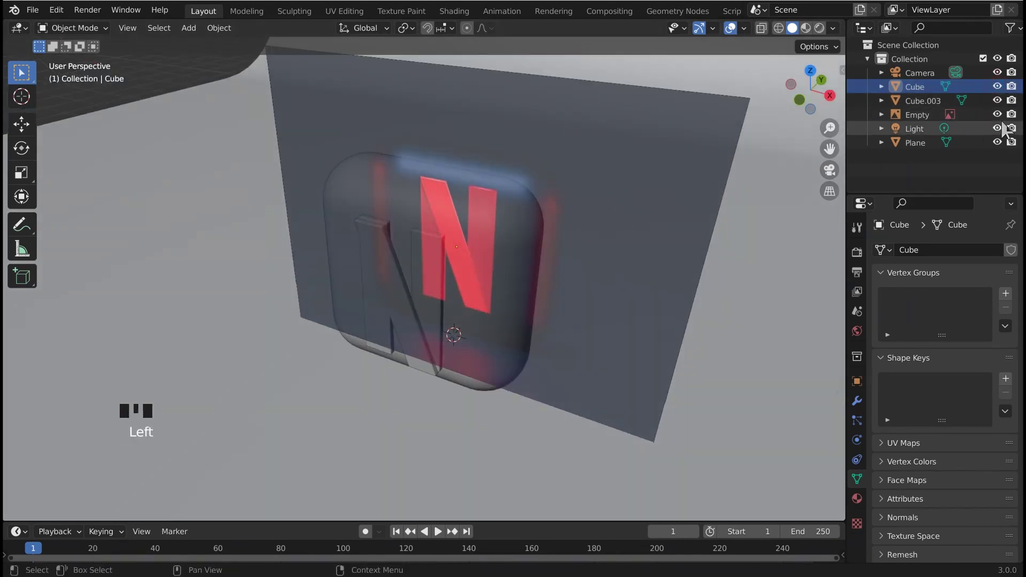
{"action": "left_click", "coordinate": [997, 114]}
{"action": "middle_click_drag", "start_coordinate": [634, 247], "coordinate": [581, 193]}
Step: Examine the finished N and smooth box from the front and from several angles
{"action": "left_click", "coordinate": [700, 191]}
{"action": "middle_click_drag", "start_coordinate": [700, 191], "coordinate": [459, 240], "text": "shift"}
{"action": "scroll", "coordinate": [492, 265], "scroll_direction": "up", "scroll_amount": 2}
{"action": "scroll", "coordinate": [449, 239], "scroll_direction": "up", "scroll_amount": 2}
{"action": "scroll", "coordinate": [451, 236], "scroll_direction": "down", "scroll_amount": 3}
{"action": "scroll", "coordinate": [465, 239], "scroll_direction": "up", "scroll_amount": 1}
{"action": "scroll", "coordinate": [486, 251], "scroll_direction": "up", "scroll_amount": 1}
{"action": "left_click", "coordinate": [455, 253]}
{"action": "left_click", "coordinate": [455, 253]}
{"action": "left_click", "coordinate": [482, 259]}
{"action": "middle_click_drag", "start_coordinate": [483, 259], "coordinate": [497, 247]}
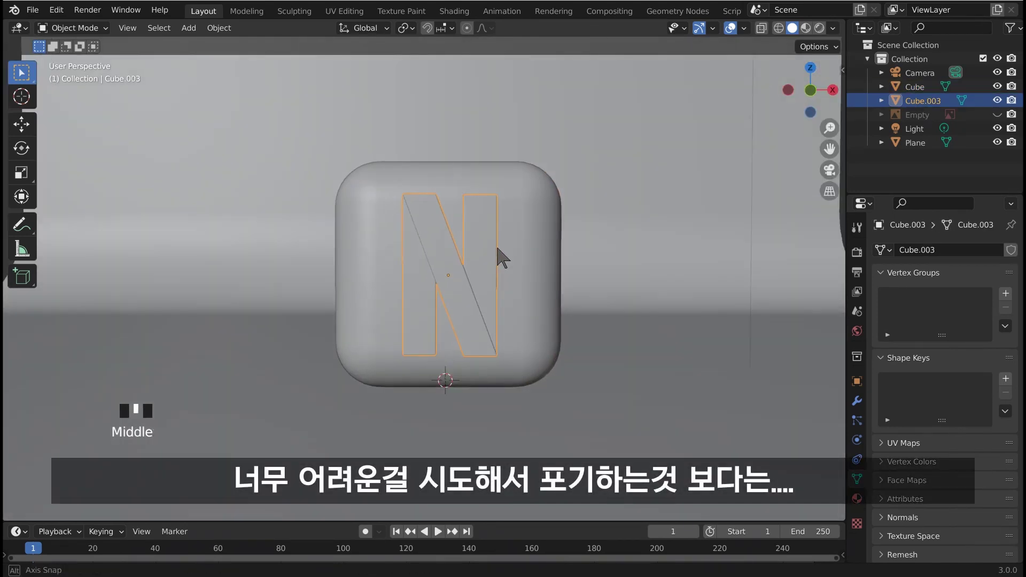
{"action": "middle_click_drag", "start_coordinate": [386, 241], "coordinate": [393, 246]}
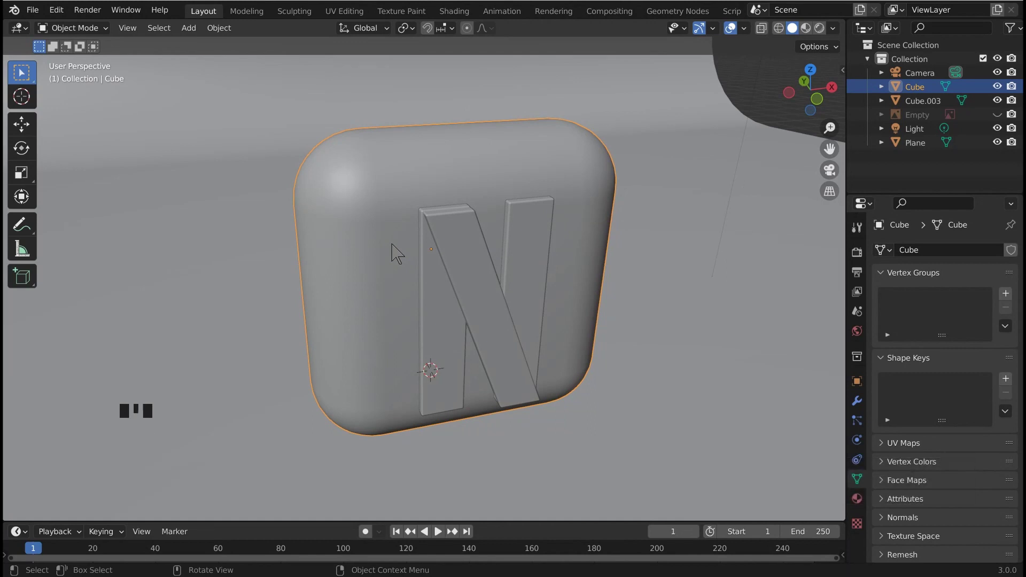
{"action": "middle_click_drag", "start_coordinate": [372, 243], "coordinate": [448, 232]}
{"action": "scroll", "coordinate": [673, 150], "scroll_direction": "down", "scroll_amount": 2}
{"action": "middle_click_drag", "start_coordinate": [633, 180], "coordinate": [728, 113]}
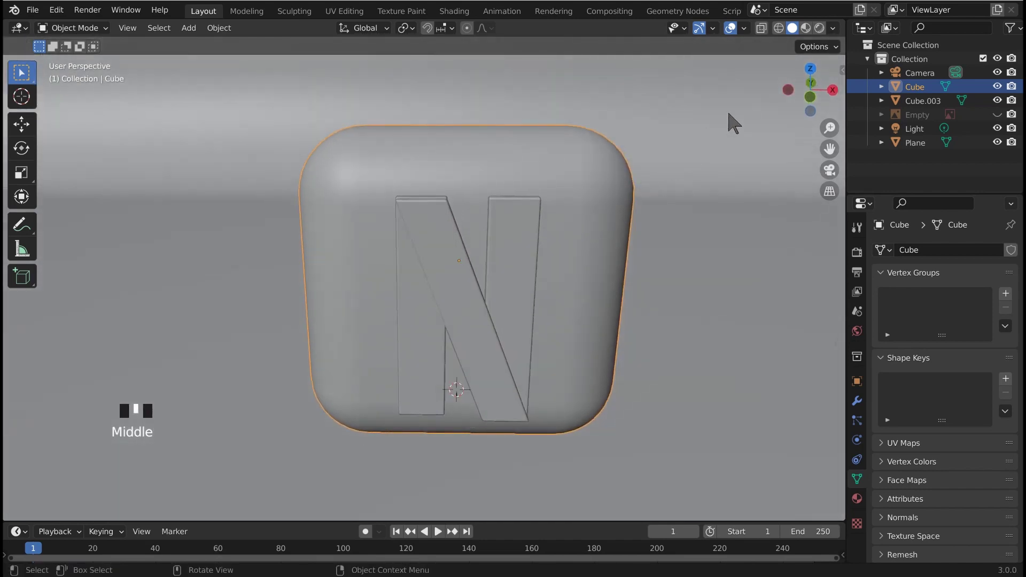